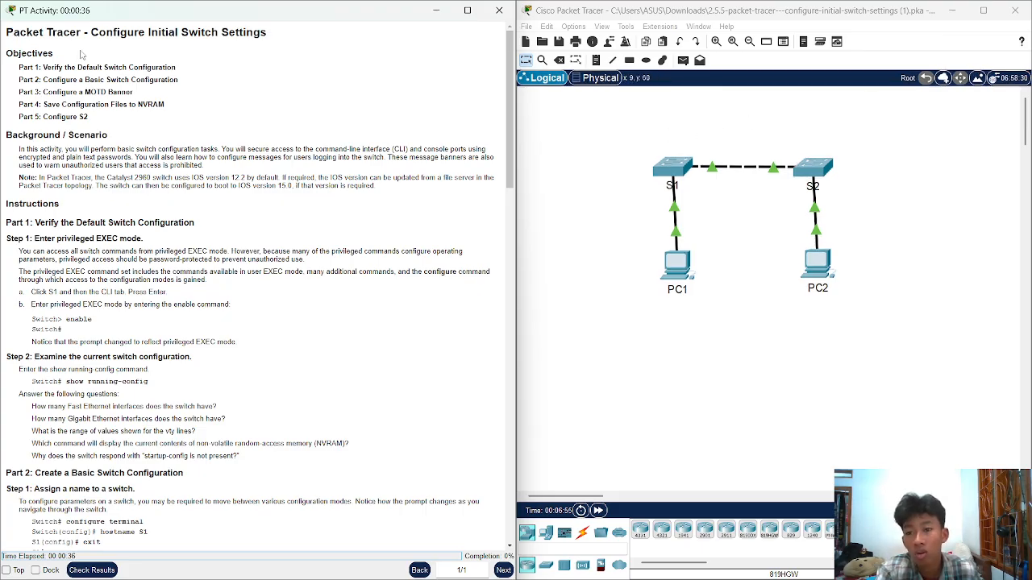
Read the activity title and the five part objectives, from privileged mode through configuring S2
{"action": "left_click_drag", "start_coordinate": [91, 32], "coordinate": [278, 57]}
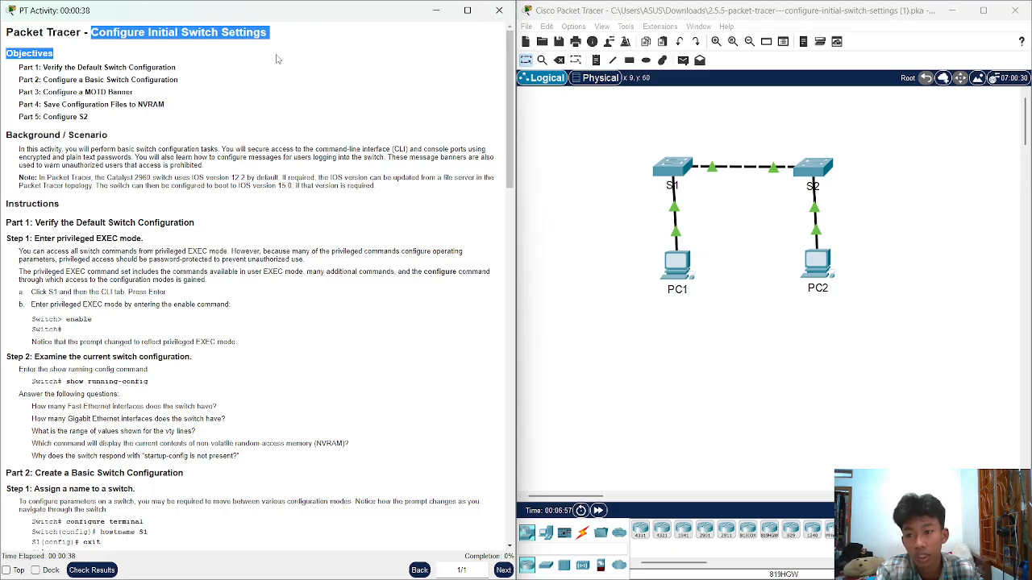
{"action": "left_click", "coordinate": [315, 40]}
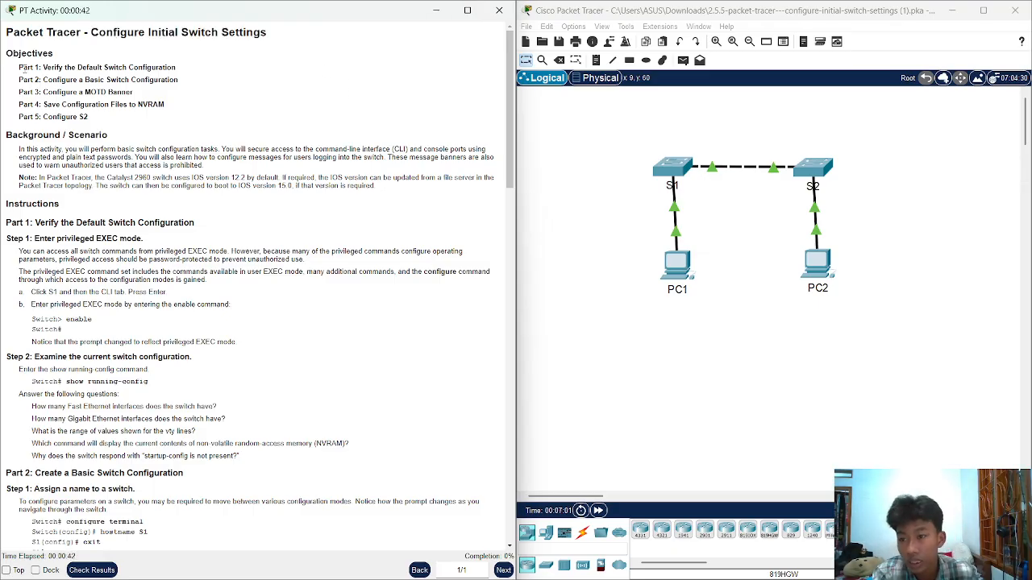
{"action": "left_click_drag", "start_coordinate": [20, 68], "coordinate": [102, 119]}
{"action": "left_click", "coordinate": [104, 120]}
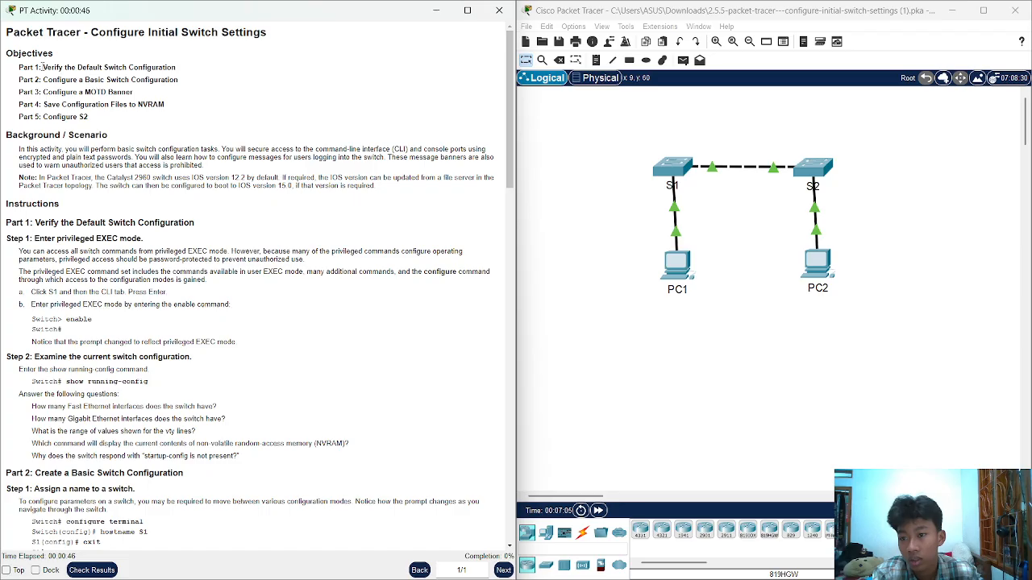
{"action": "left_click_drag", "start_coordinate": [42, 68], "coordinate": [186, 72]}
{"action": "left_click", "coordinate": [185, 72]}
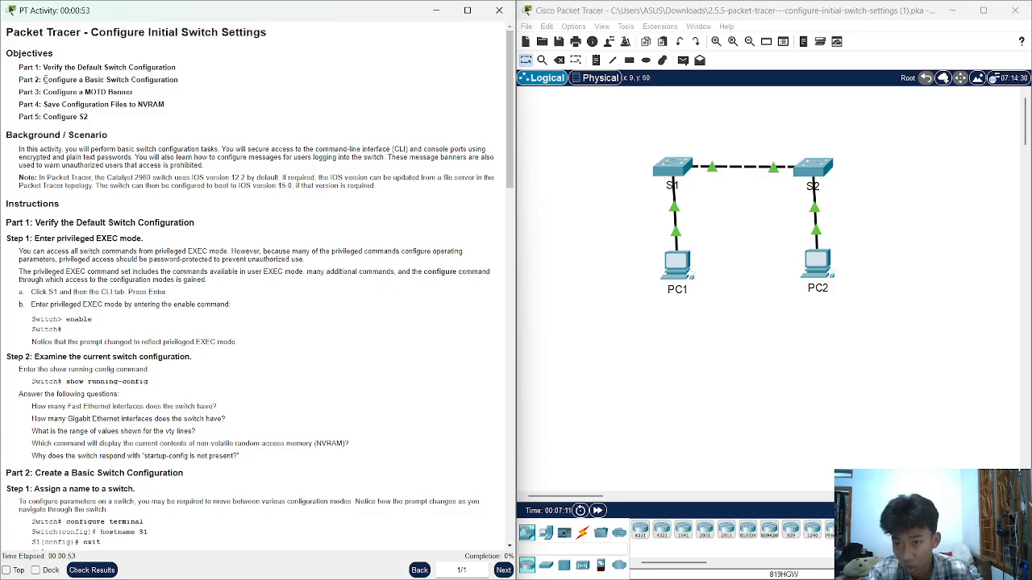
{"action": "left_click_drag", "start_coordinate": [44, 79], "coordinate": [183, 81]}
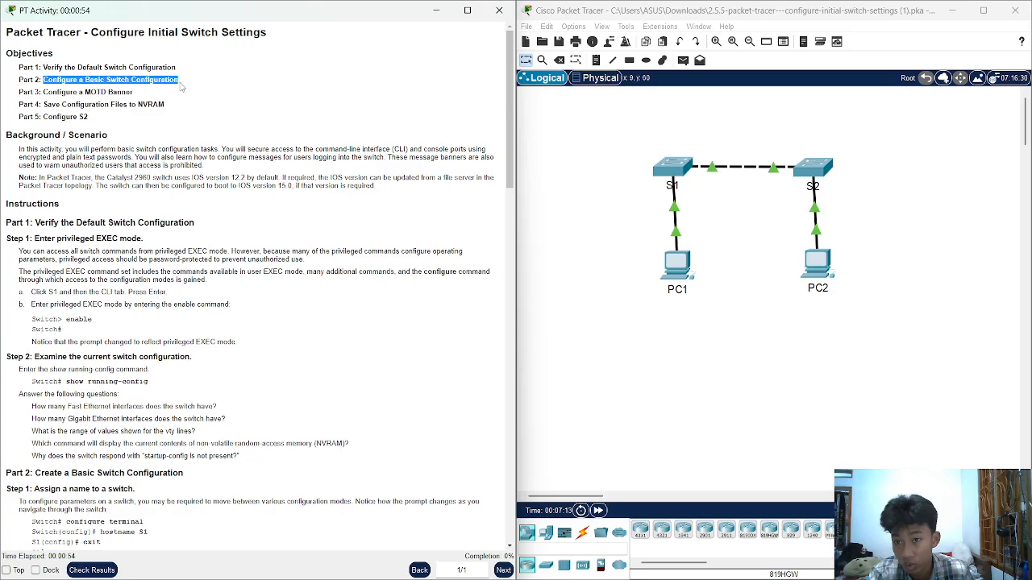
{"action": "left_click", "coordinate": [145, 95]}
{"action": "left_click_drag", "start_coordinate": [43, 92], "coordinate": [136, 95]}
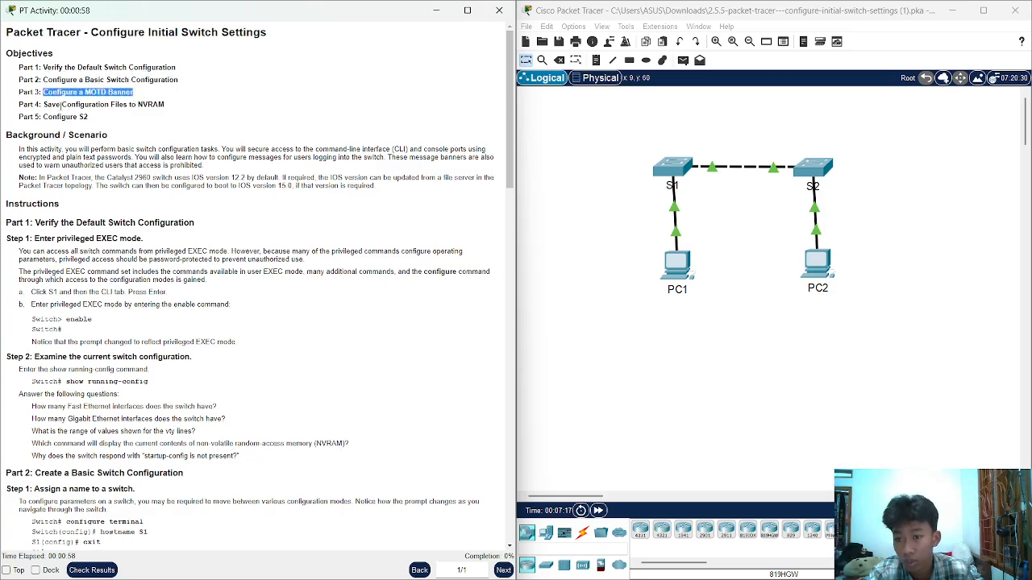
{"action": "left_click_drag", "start_coordinate": [41, 106], "coordinate": [167, 105]}
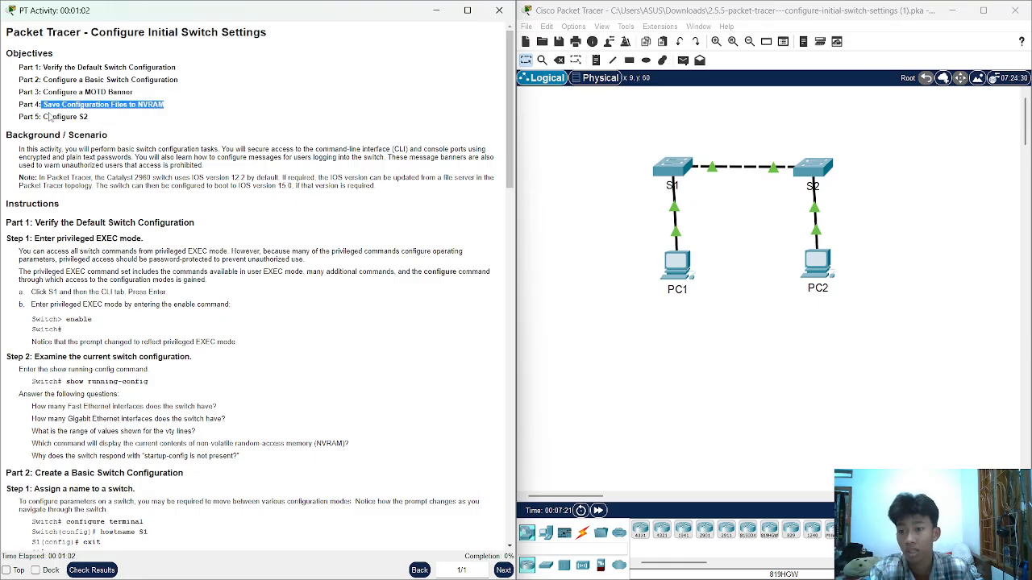
{"action": "left_click_drag", "start_coordinate": [44, 117], "coordinate": [104, 125]}
Scroll to the Part 1 instructions and the 'Enter privileged EXEC mode' step
{"action": "scroll", "coordinate": [215, 148], "scroll_direction": "down", "scroll_amount": 1}
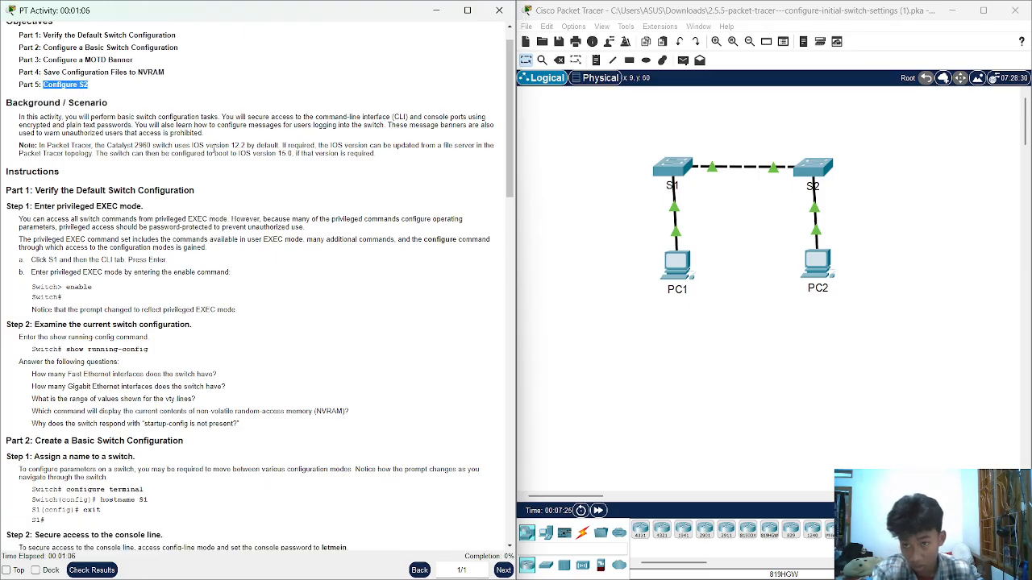
{"action": "scroll", "coordinate": [184, 146], "scroll_direction": "down", "scroll_amount": 1}
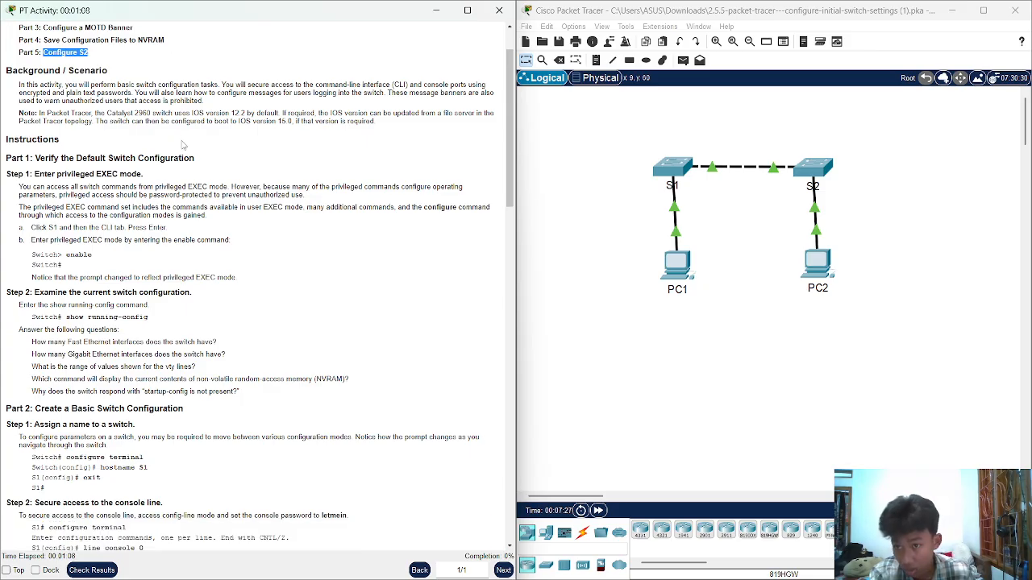
{"action": "scroll", "coordinate": [258, 139], "scroll_direction": "down", "scroll_amount": 1}
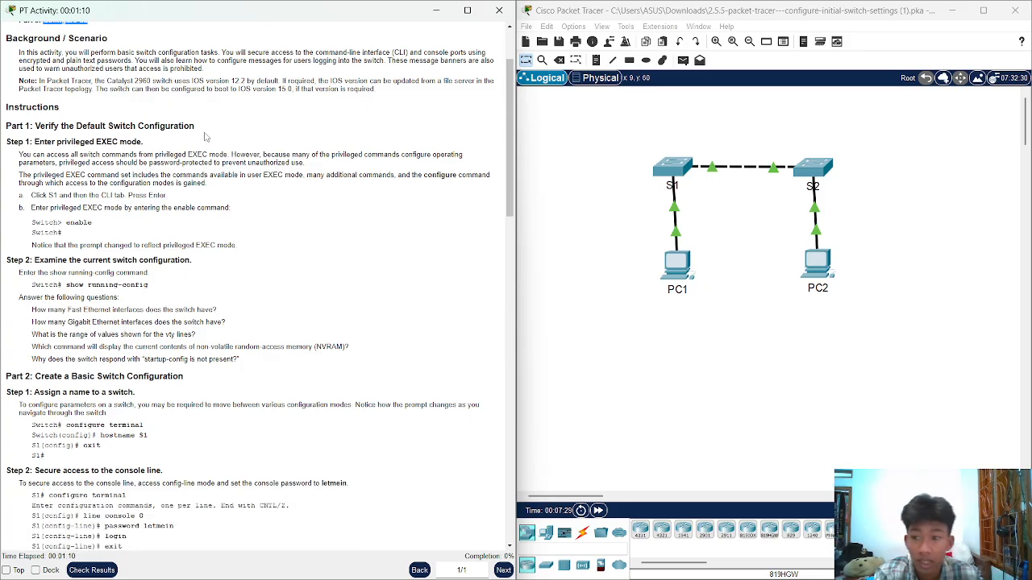
{"action": "left_click_drag", "start_coordinate": [6, 126], "coordinate": [71, 125]}
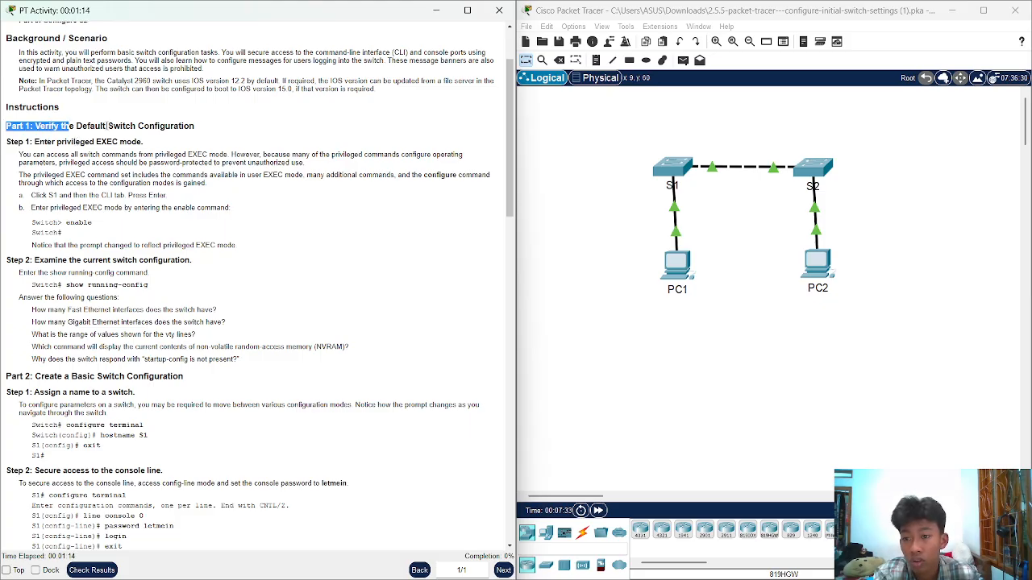
{"action": "left_click", "coordinate": [133, 126]}
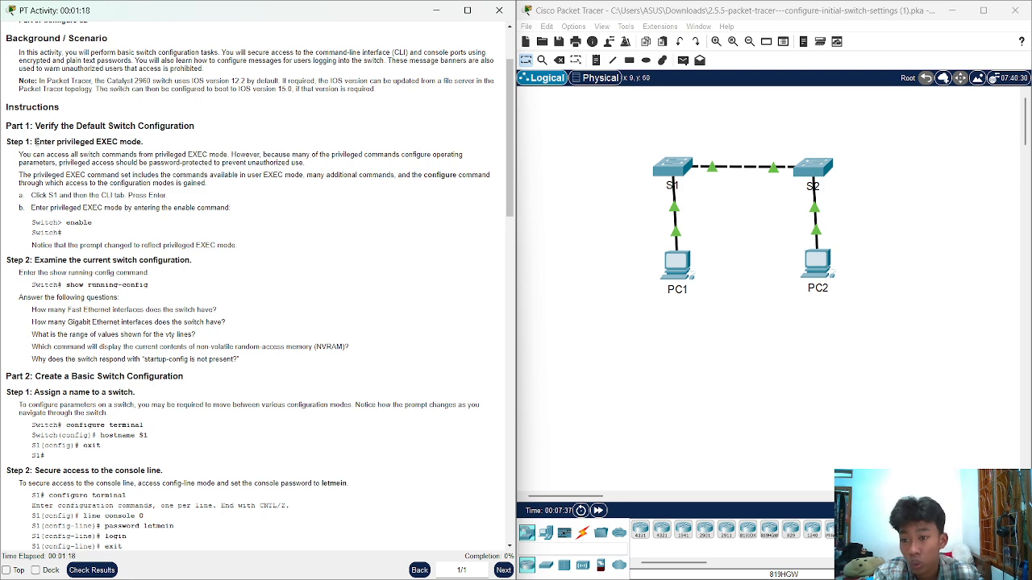
{"action": "left_click_drag", "start_coordinate": [35, 142], "coordinate": [141, 144]}
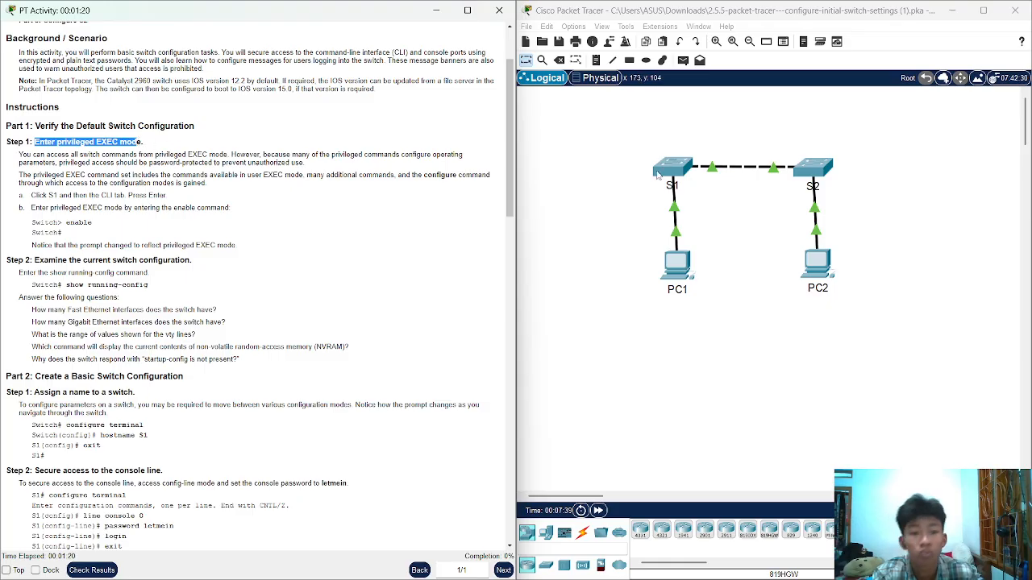
Open switch S1's CLI from the Logical workspace, reaching the 'Press RETURN to get started' prompt
{"action": "left_click", "coordinate": [617, 176]}
{"action": "left_click_drag", "start_coordinate": [36, 197], "coordinate": [114, 196]}
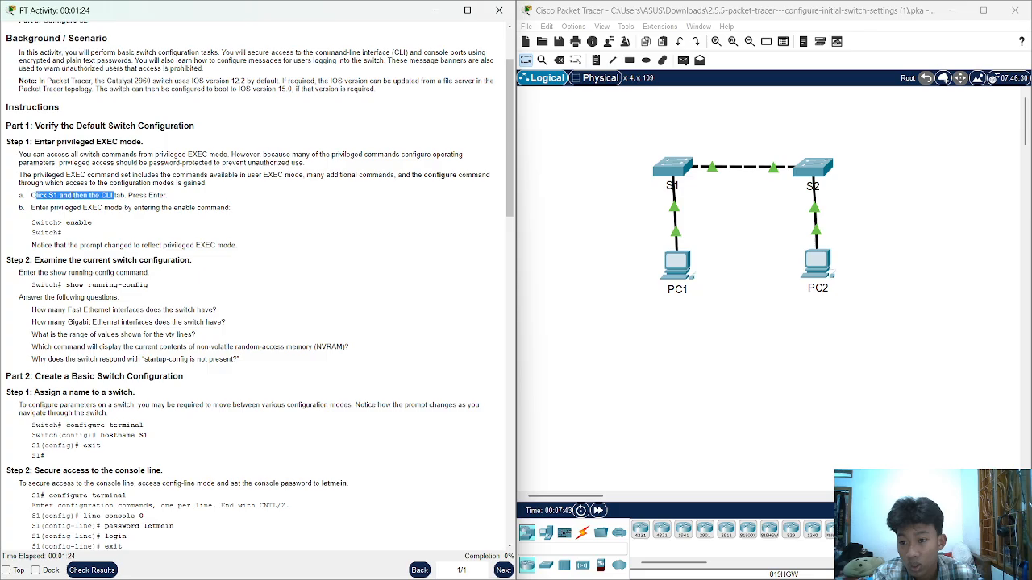
{"action": "left_click", "coordinate": [74, 197]}
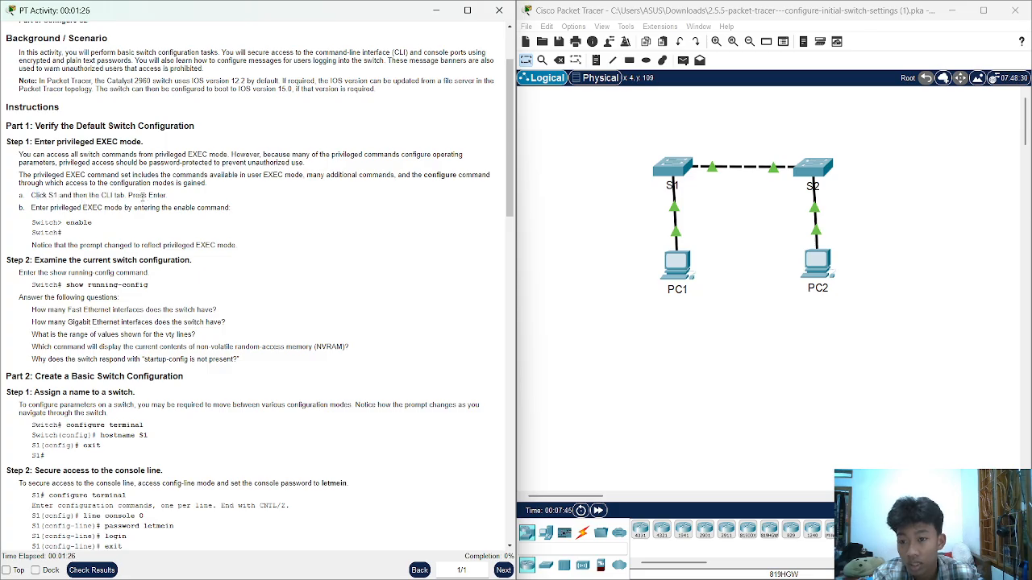
{"action": "left_click", "coordinate": [594, 202]}
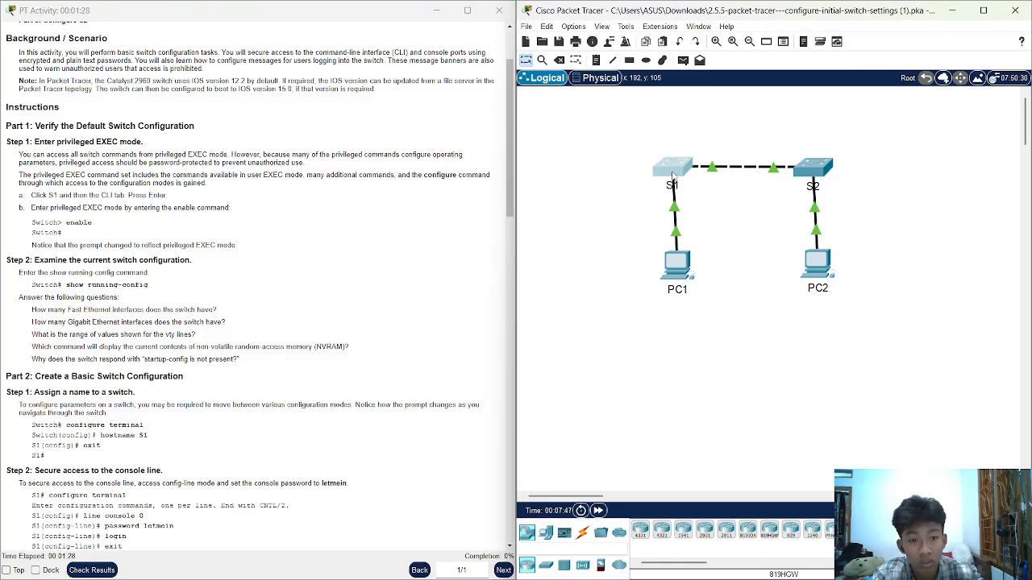
{"action": "left_click", "coordinate": [673, 176]}
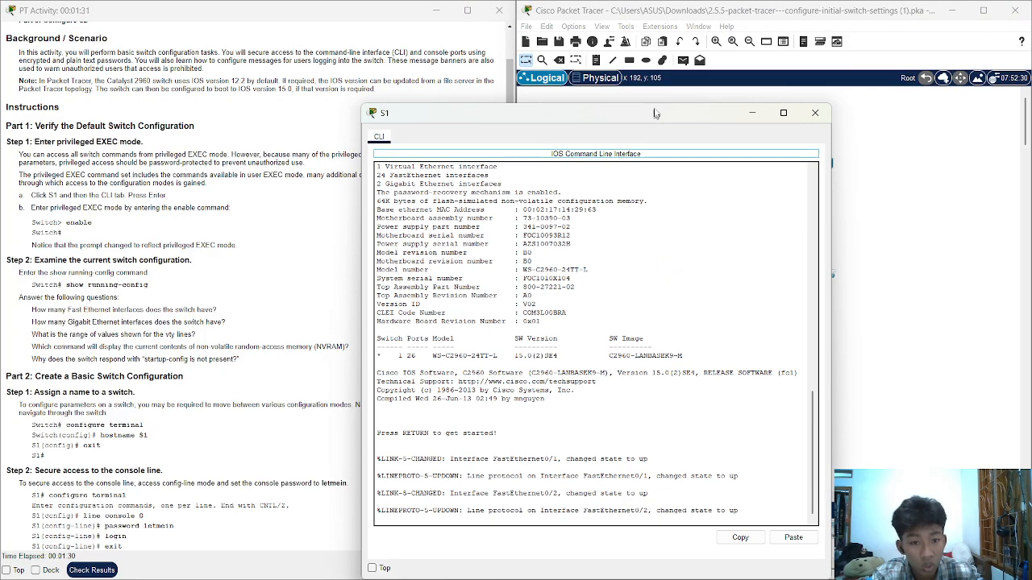
Enter the enable command at Switch> so the prompt becomes Switch#
{"action": "left_click_drag", "start_coordinate": [654, 113], "coordinate": [688, 55]}
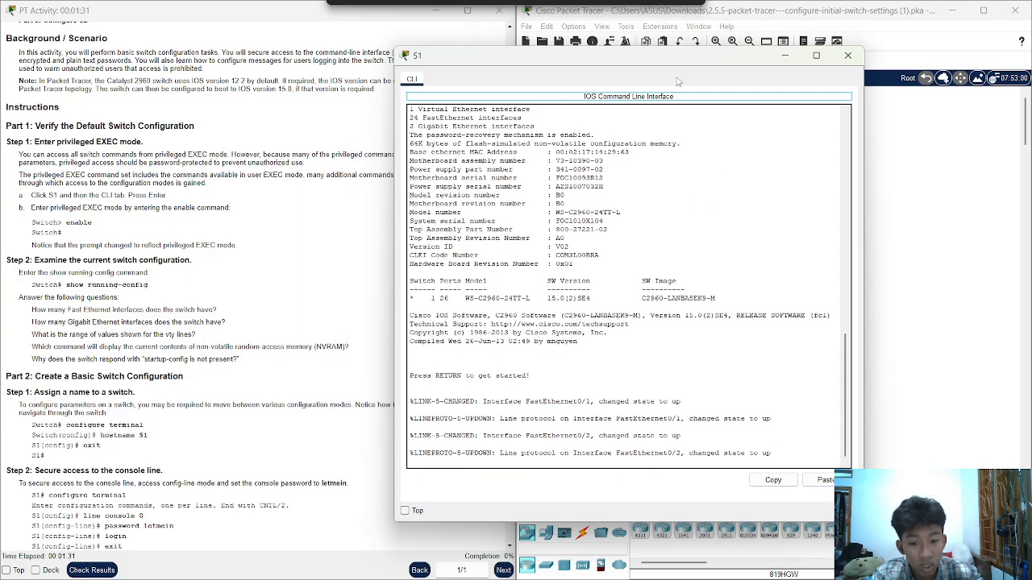
{"action": "left_click", "coordinate": [783, 453]}
{"action": "key", "text": "Return"}
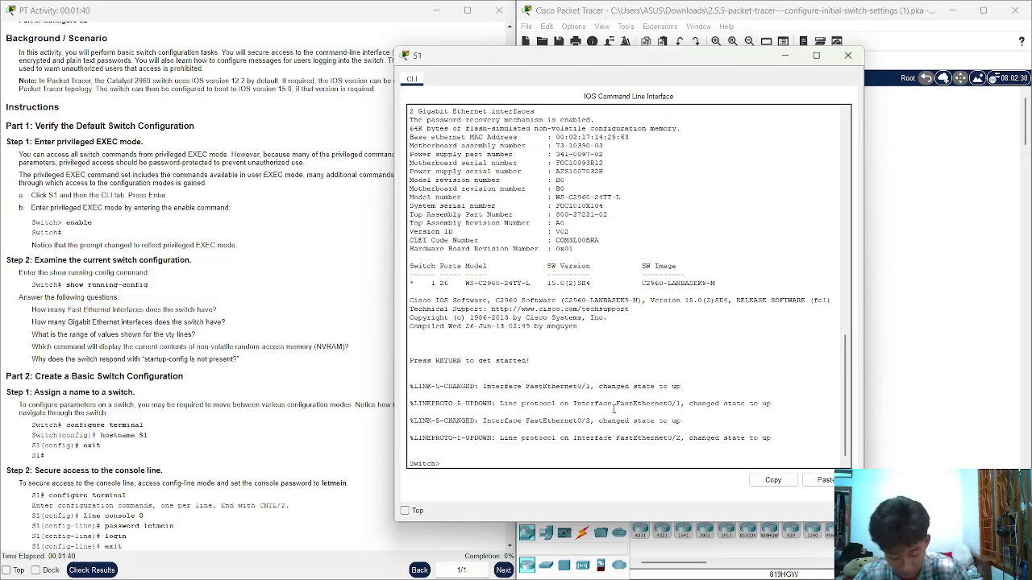
{"action": "type", "text": "enabl"}
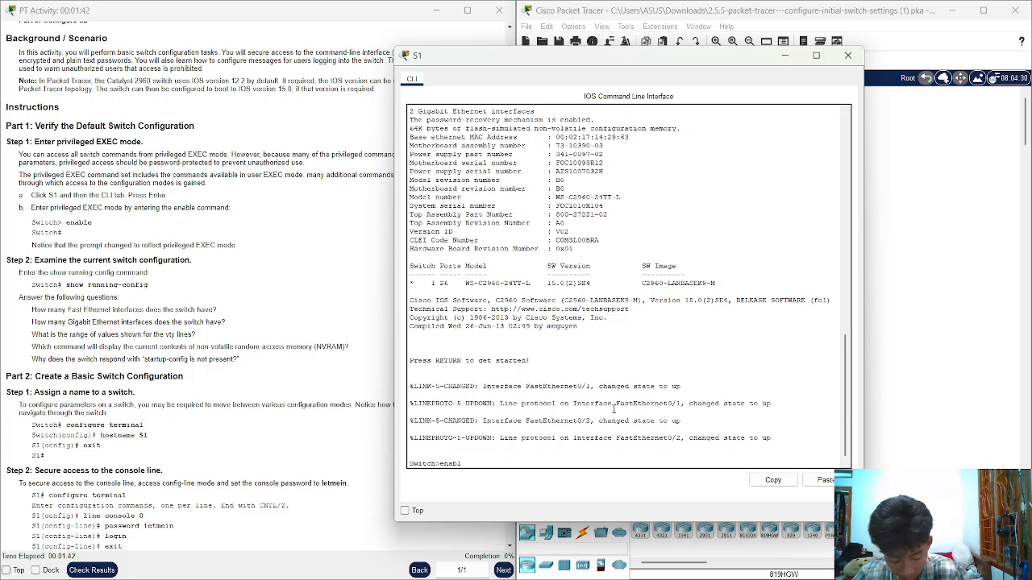
{"action": "type", "text": "e"}
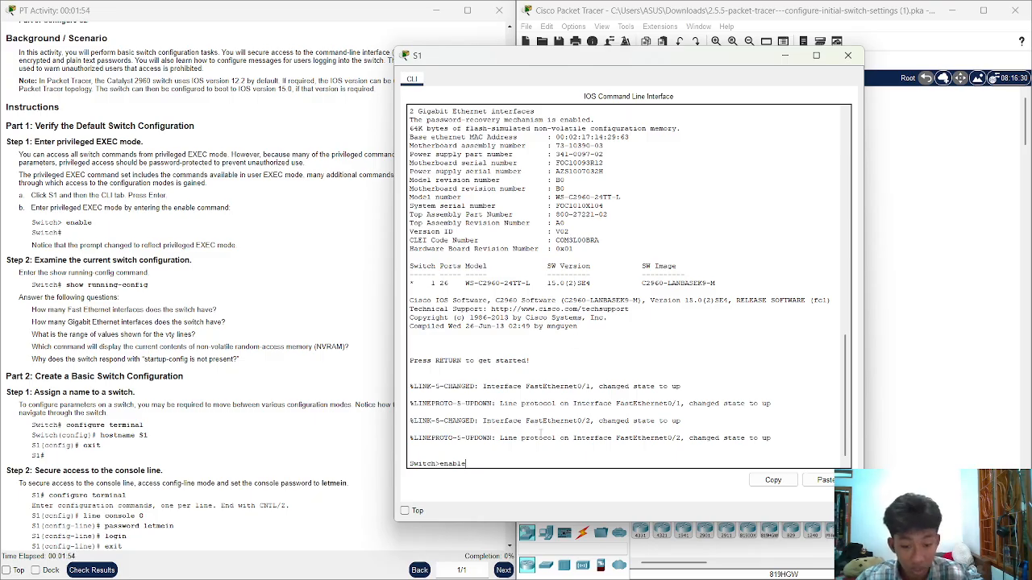
{"action": "key", "text": "Return"}
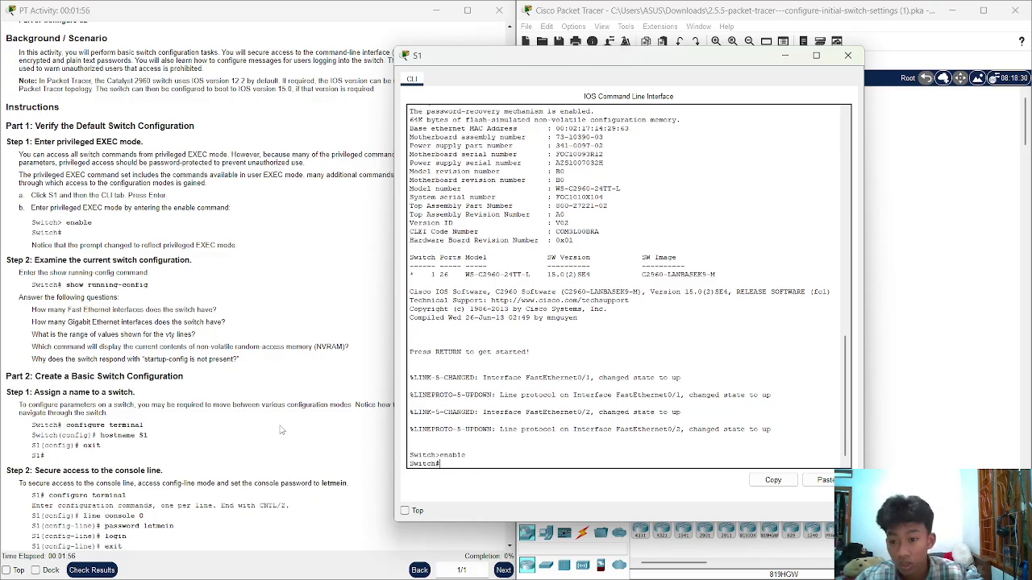
Check the next instruction, show running-config, then return to the S1 console
{"action": "scroll", "coordinate": [99, 287], "scroll_direction": "down", "scroll_amount": 1}
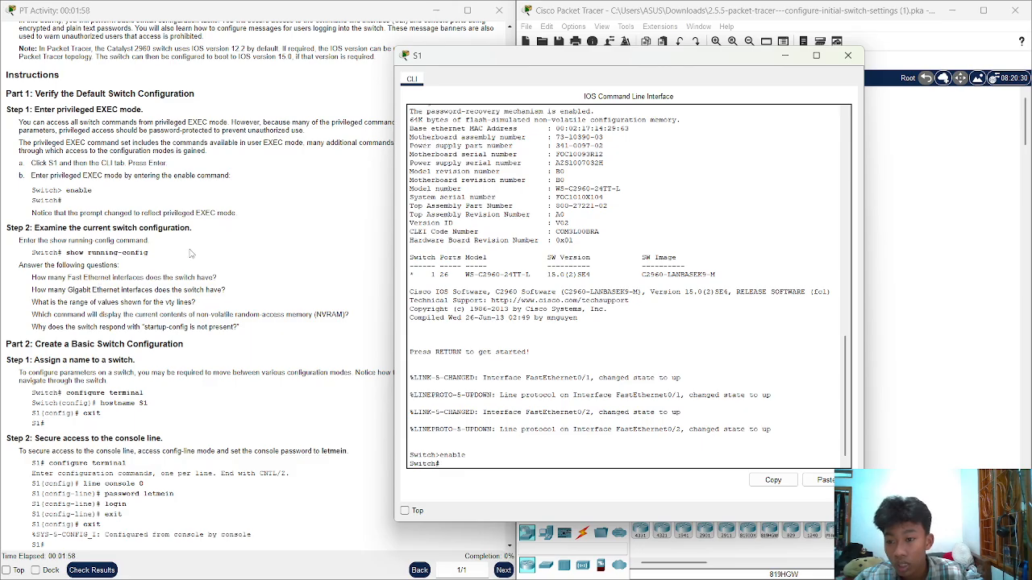
{"action": "left_click_drag", "start_coordinate": [150, 257], "coordinate": [62, 254]}
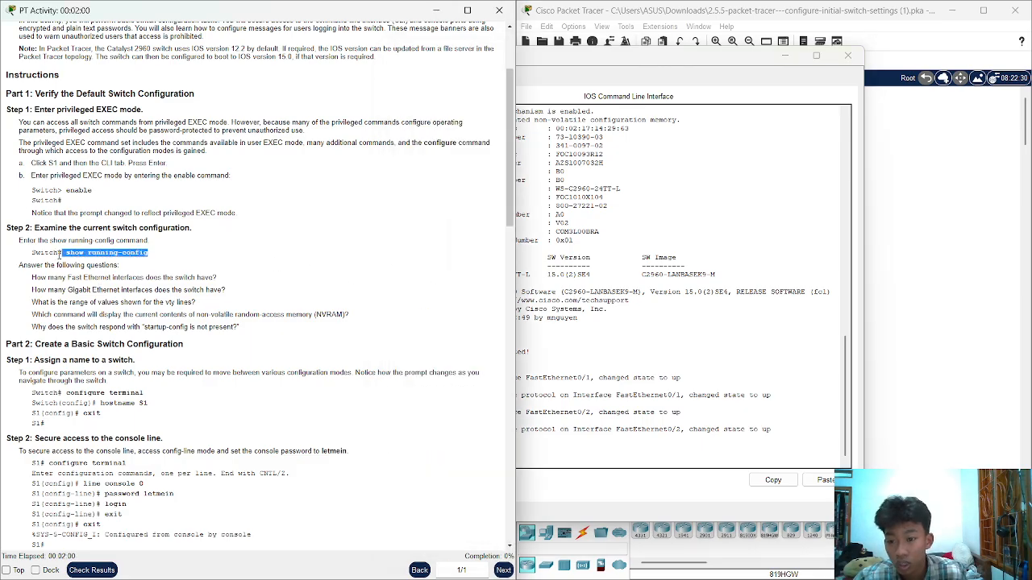
{"action": "left_click", "coordinate": [207, 262]}
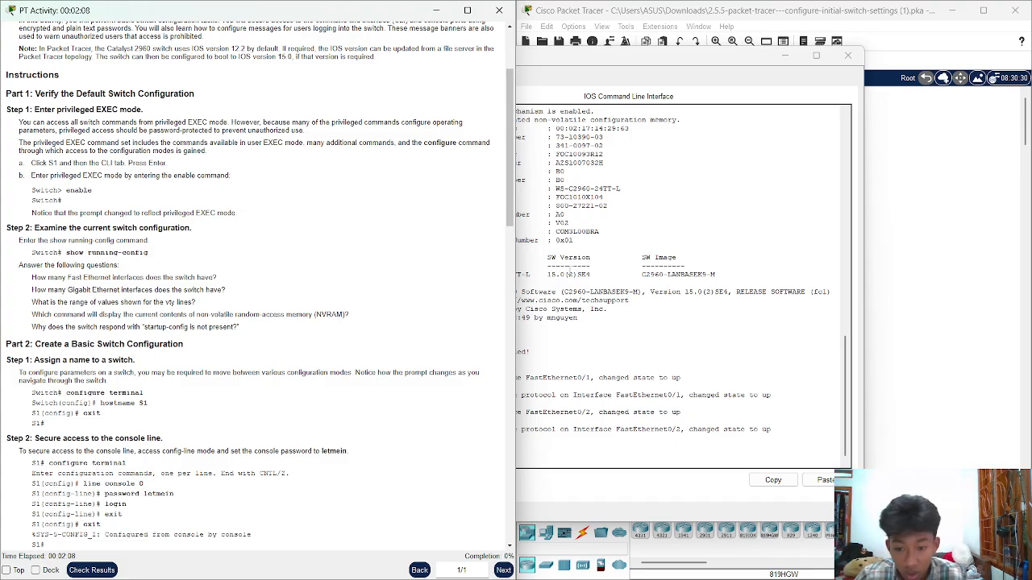
{"action": "left_click", "coordinate": [570, 274]}
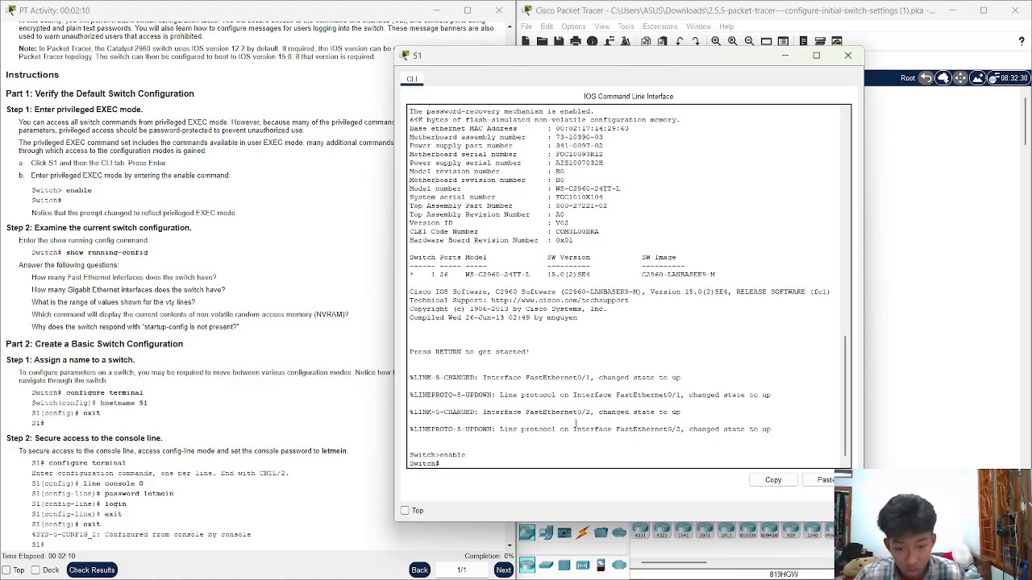
Run show running-config on S1 using Tab completion
{"action": "type", "text": "show"}
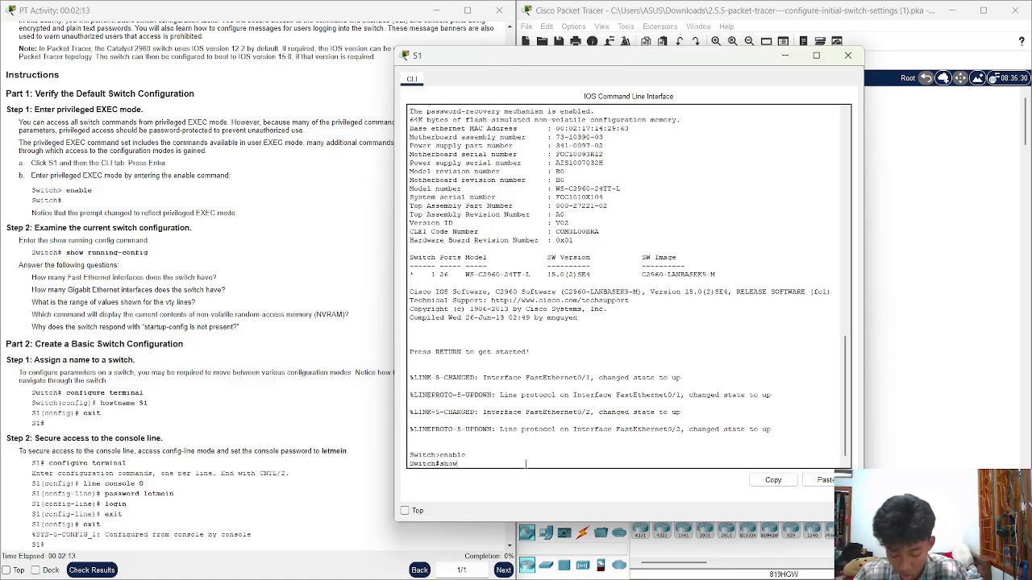
{"action": "key", "text": "Tab"}
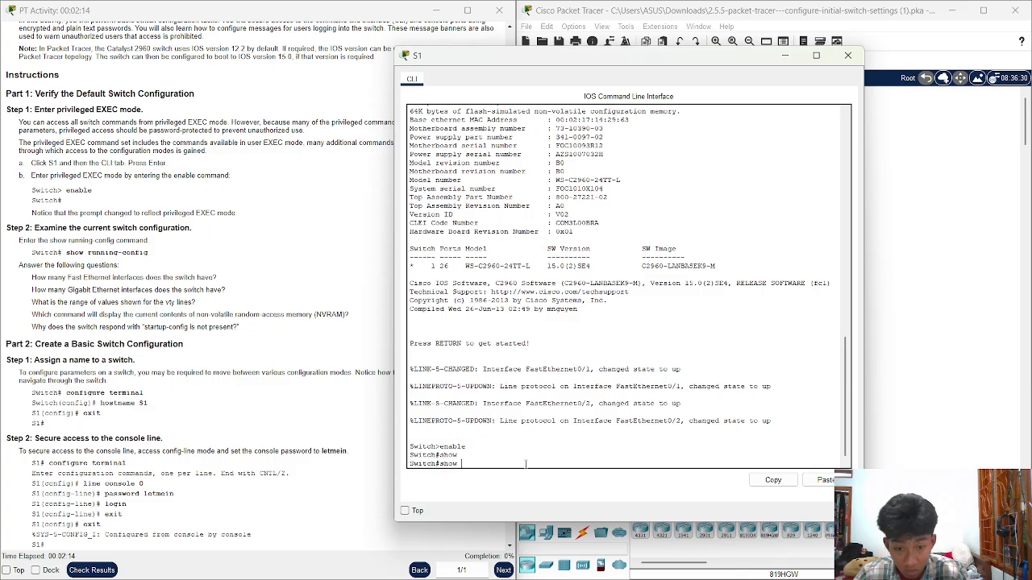
{"action": "type", "text": "ra"}
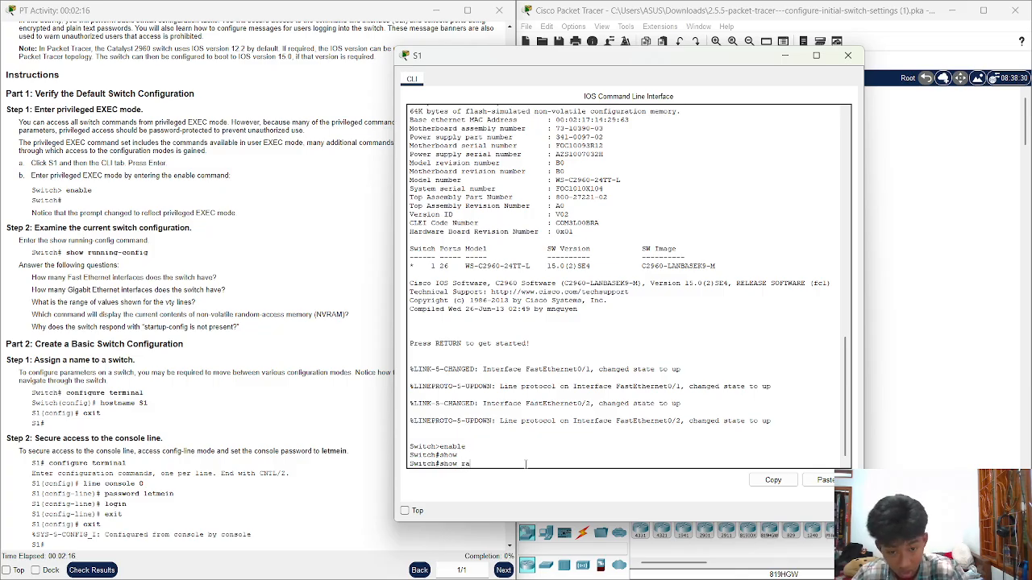
{"action": "type", "text": "nn"}
{"action": "key", "text": "Tab"}
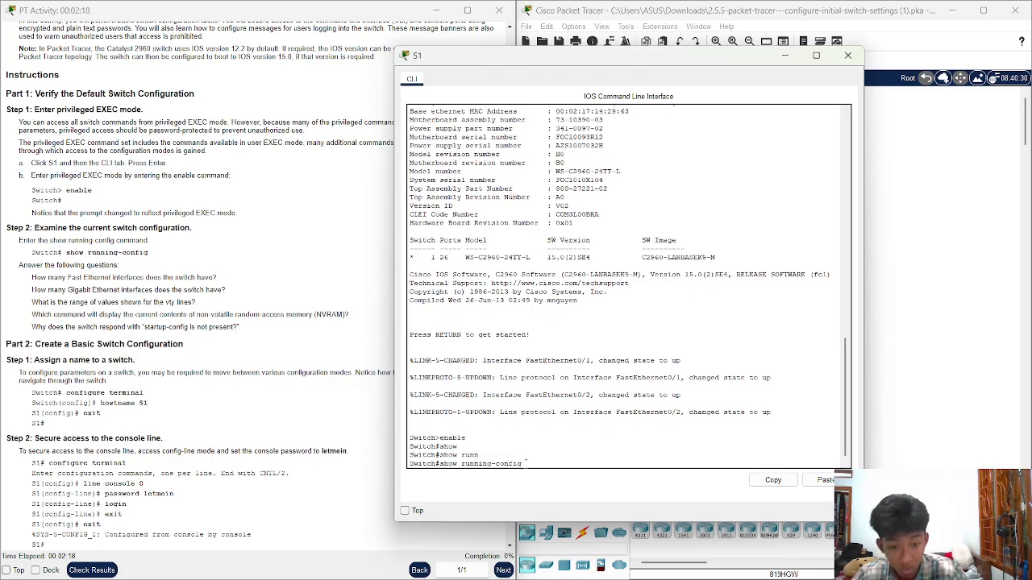
{"action": "key", "text": "Return"}
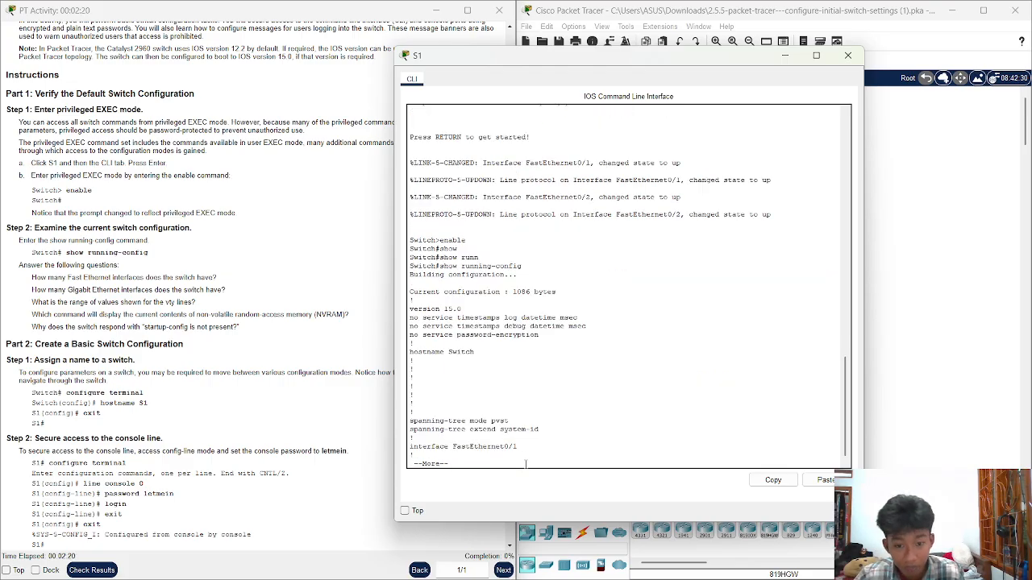
{"action": "key", "text": "Return"}
{"action": "key", "text": "Return"}
{"action": "key", "text": "Return"}
{"action": "key", "text": "Return"}
{"action": "key", "text": "Return"}
{"action": "key", "text": "Return"}
{"action": "key", "text": "Return"}
{"action": "key", "text": "Return"}
{"action": "key", "text": "Return"}
{"action": "key", "text": "Return"}
{"action": "key", "text": "Return"}
{"action": "key", "text": "Return"}
{"action": "key", "text": "Return"}
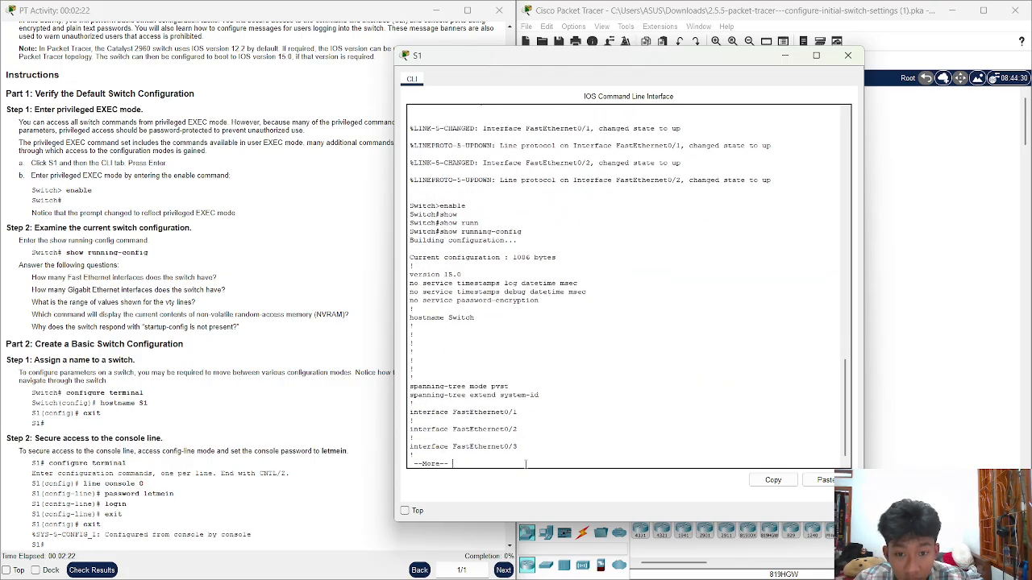
Page through the interfaces, Vlan1 and vty line settings back to Switch#
{"action": "key", "text": "Return"}
{"action": "key", "text": "Return"}
{"action": "key", "text": "Return"}
{"action": "key", "text": "Return"}
{"action": "key", "text": "Return"}
{"action": "key", "text": "Return"}
{"action": "key", "text": "Return"}
{"action": "key", "text": "Return"}
{"action": "key", "text": "Return"}
{"action": "key", "text": "Return"}
{"action": "key", "text": "Return"}
{"action": "key", "text": "Return"}
{"action": "key", "text": "Return"}
{"action": "key", "text": "Return"}
{"action": "key", "text": "Return"}
{"action": "key", "text": "Return"}
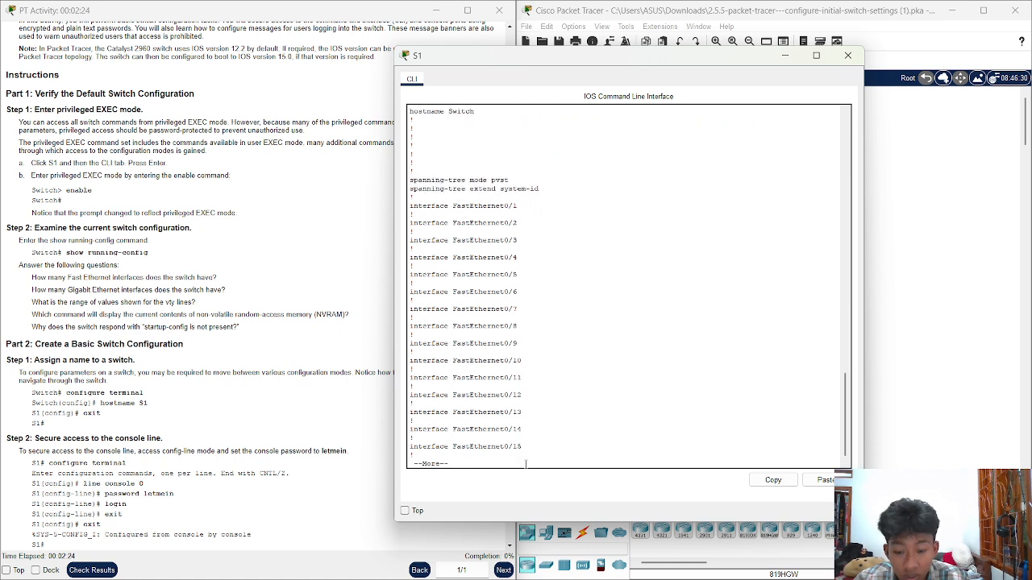
{"action": "key", "text": "Return"}
{"action": "key", "text": "Return"}
{"action": "key", "text": "Return"}
{"action": "key", "text": "Return"}
{"action": "key", "text": "Return"}
{"action": "key", "text": "Return"}
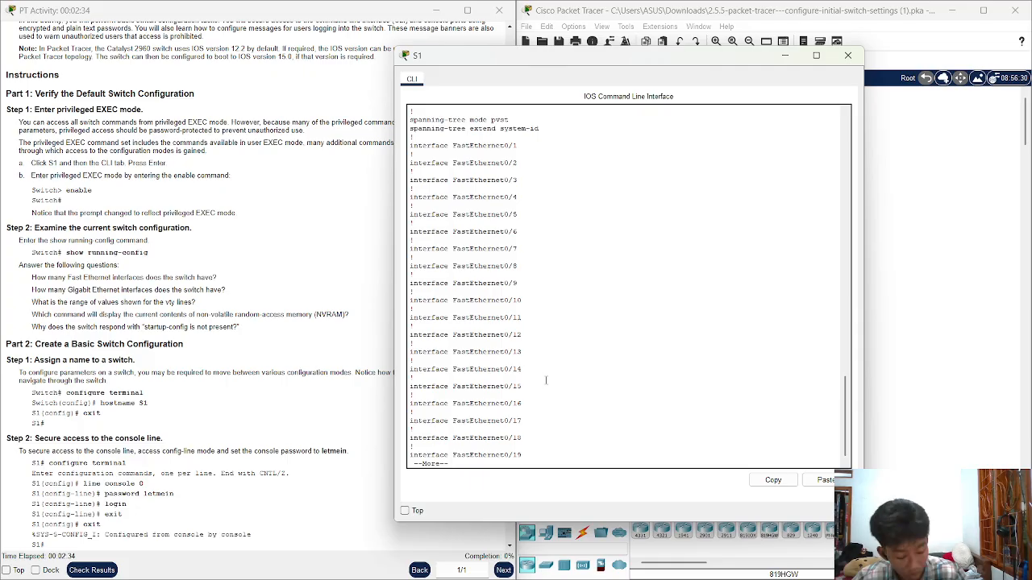
{"action": "key", "text": "Return"}
{"action": "key", "text": "Return"}
{"action": "key", "text": "Return"}
{"action": "key", "text": "Return"}
{"action": "key", "text": "Return"}
{"action": "key", "text": "Return"}
{"action": "key", "text": "Return"}
{"action": "key", "text": "Return"}
{"action": "key", "text": "Return"}
{"action": "key", "text": "Return"}
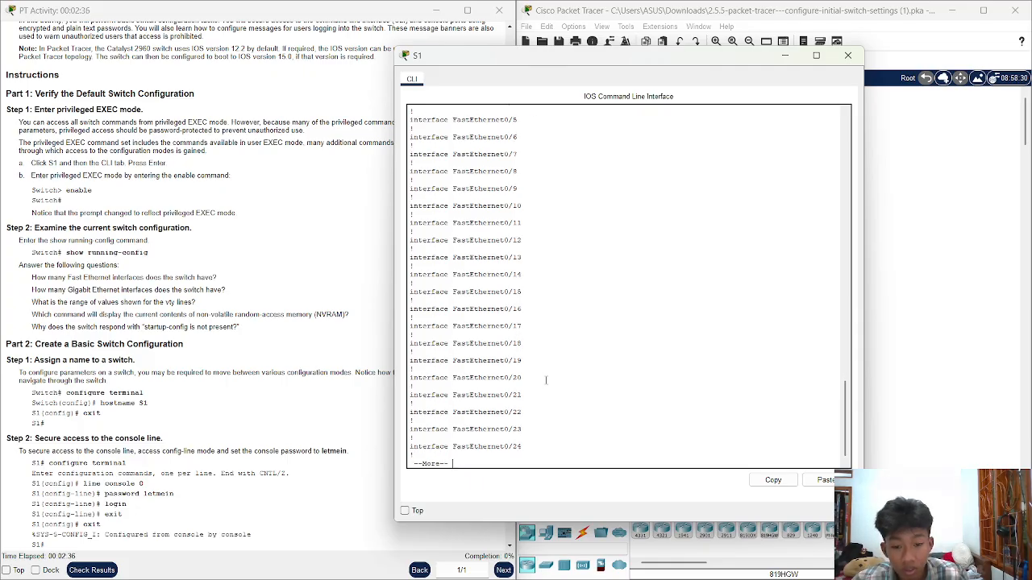
{"action": "key", "text": "Return"}
{"action": "key", "text": "Return"}
{"action": "key", "text": "Return"}
{"action": "key", "text": "Return"}
{"action": "key", "text": "Return"}
{"action": "key", "text": "Return"}
{"action": "key", "text": "Return"}
{"action": "key", "text": "Return"}
{"action": "key", "text": "Return"}
{"action": "key", "text": "Return"}
{"action": "key", "text": "Return"}
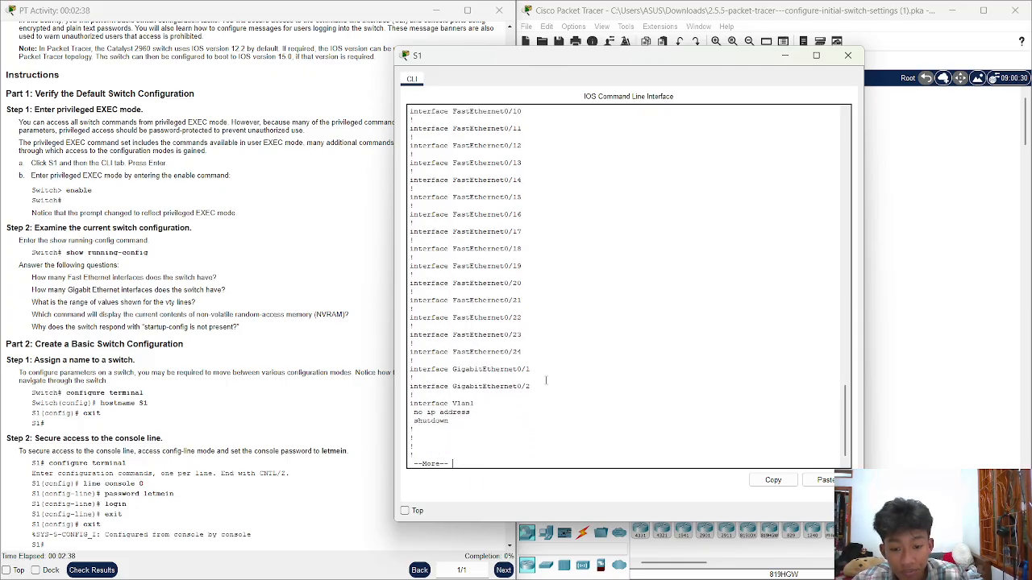
{"action": "key", "text": "Return"}
{"action": "key", "text": "Return"}
{"action": "key", "text": "Return"}
{"action": "key", "text": "Return"}
{"action": "key", "text": "Return"}
{"action": "key", "text": "Return"}
{"action": "key", "text": "Return"}
{"action": "key", "text": "Return"}
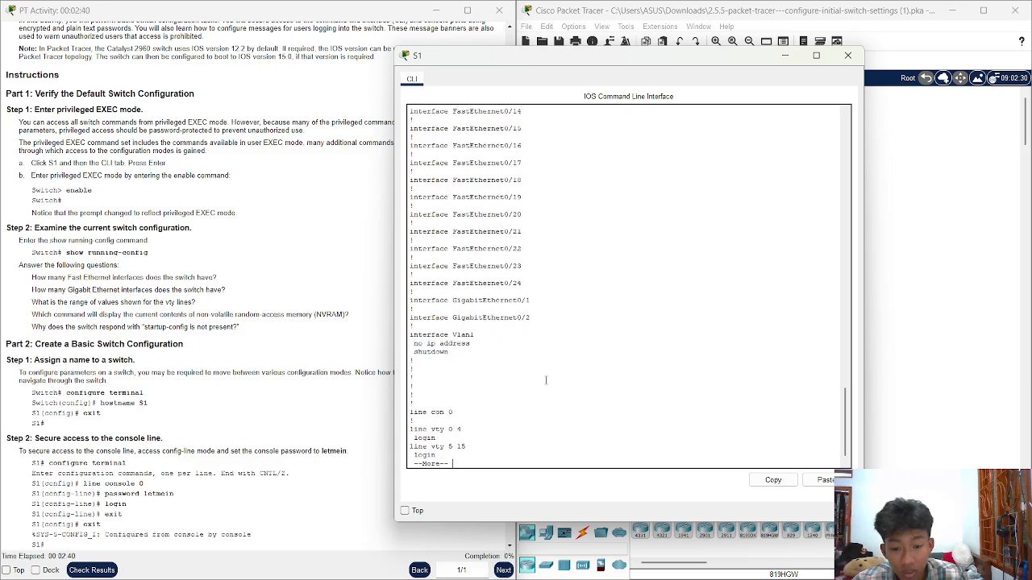
{"action": "key", "text": "Return"}
{"action": "key", "text": "Return"}
{"action": "key", "text": "Return"}
{"action": "key", "text": "Return"}
{"action": "key", "text": "Return"}
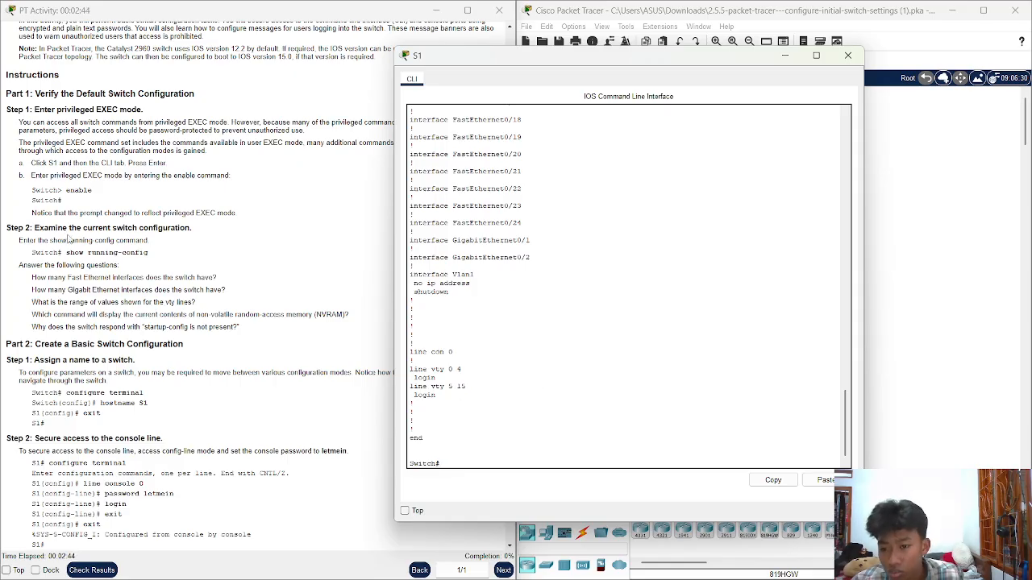
{"action": "scroll", "coordinate": [66, 357], "scroll_direction": "down", "scroll_amount": 1}
{"action": "scroll", "coordinate": [66, 357], "scroll_direction": "down", "scroll_amount": 1}
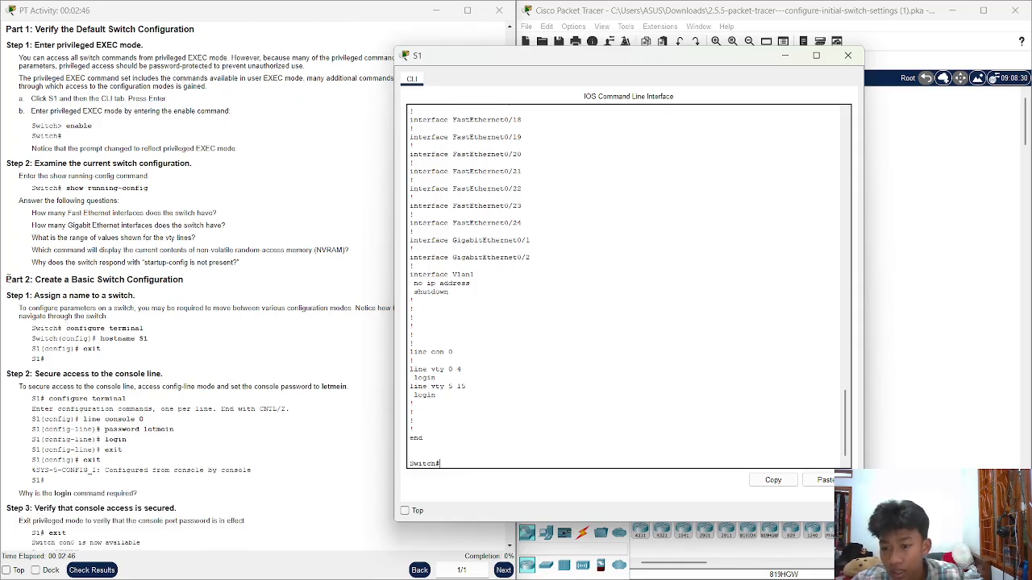
Review the Part 2 'Assign a name to a switch' instructions
{"action": "left_click", "coordinate": [11, 279]}
{"action": "left_click_drag", "start_coordinate": [11, 279], "coordinate": [34, 296]}
{"action": "left_click", "coordinate": [214, 292]}
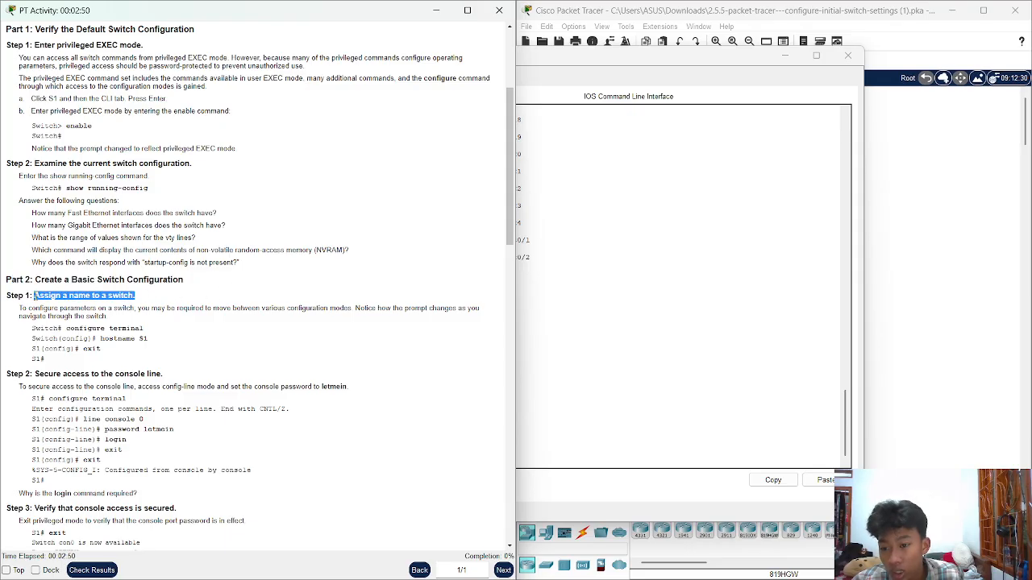
{"action": "left_click", "coordinate": [249, 295]}
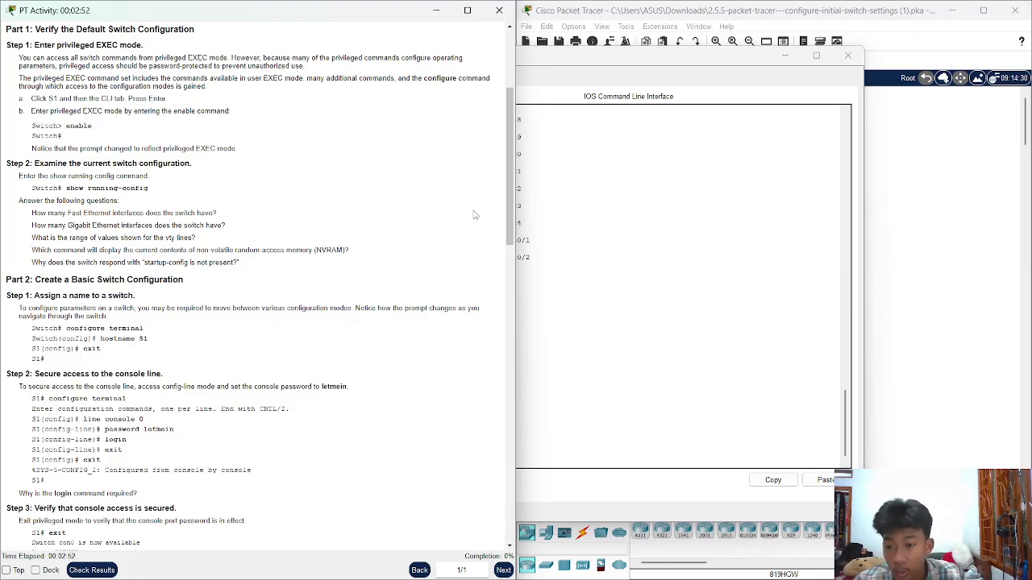
{"action": "left_click", "coordinate": [647, 193]}
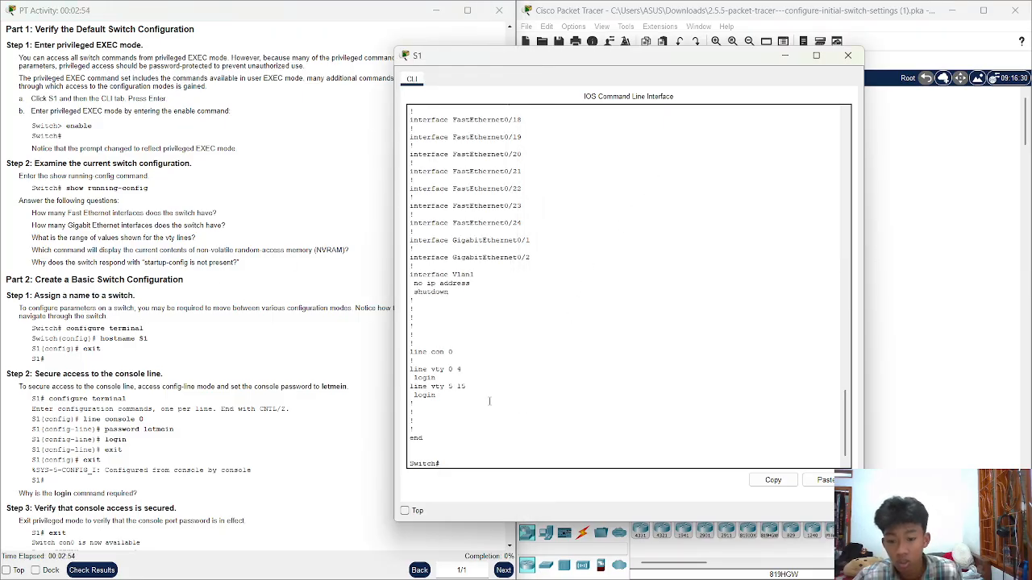
Enter global configuration mode with configure terminal
{"action": "left_click", "coordinate": [491, 459]}
{"action": "type", "text": "co"}
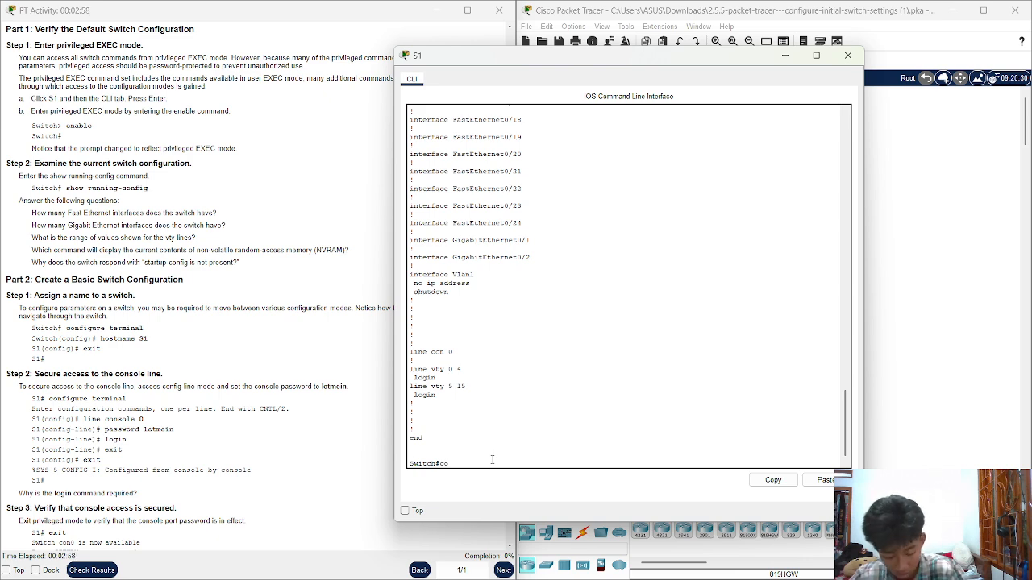
{"action": "type", "text": "nf"}
{"action": "key", "text": "Tab"}
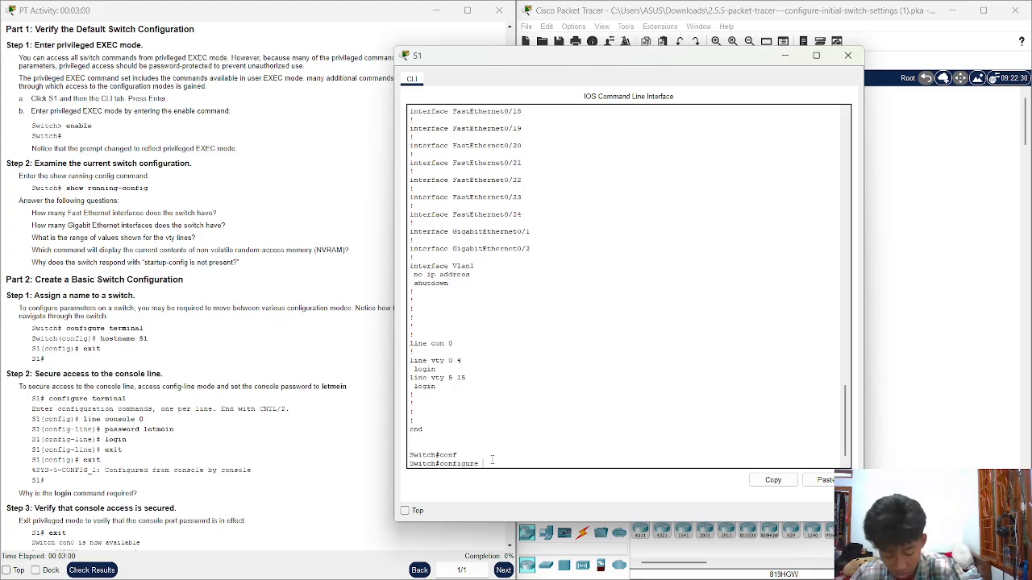
{"action": "type", "text": "t"}
{"action": "key", "text": "Tab"}
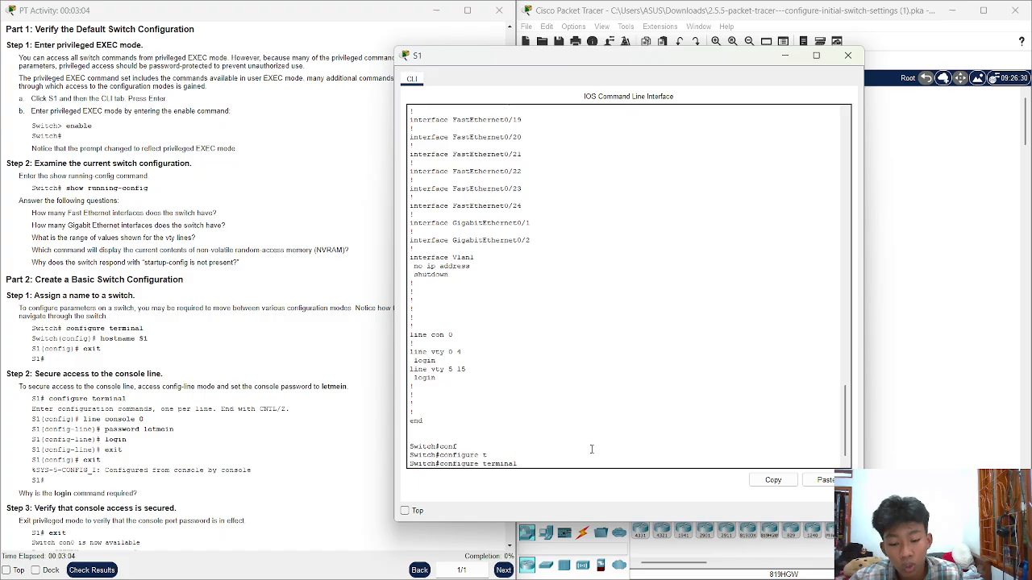
{"action": "key", "text": "Return"}
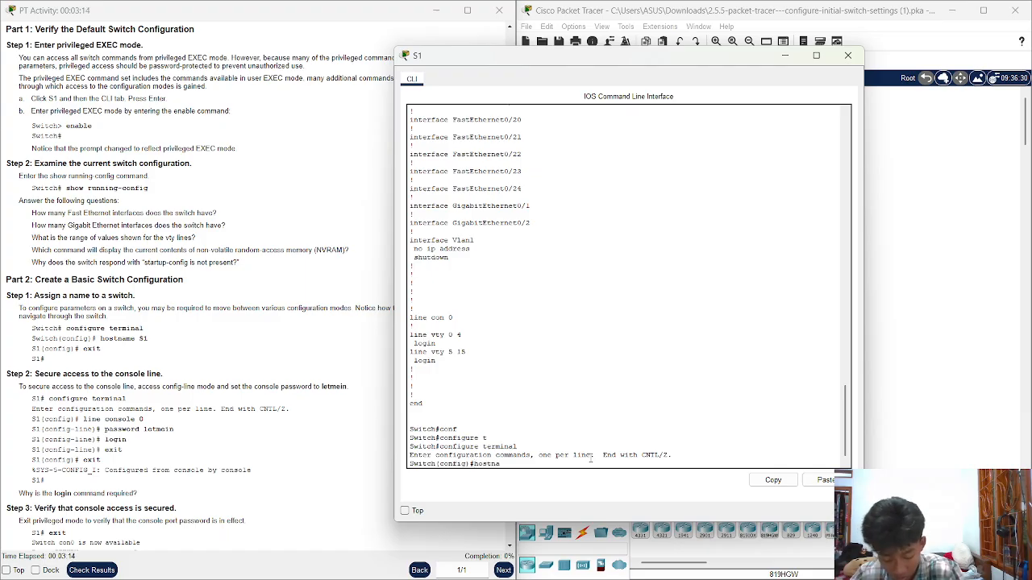
Set hostname S1, then exit back to the S1# prompt
{"action": "type", "text": "me S1"}
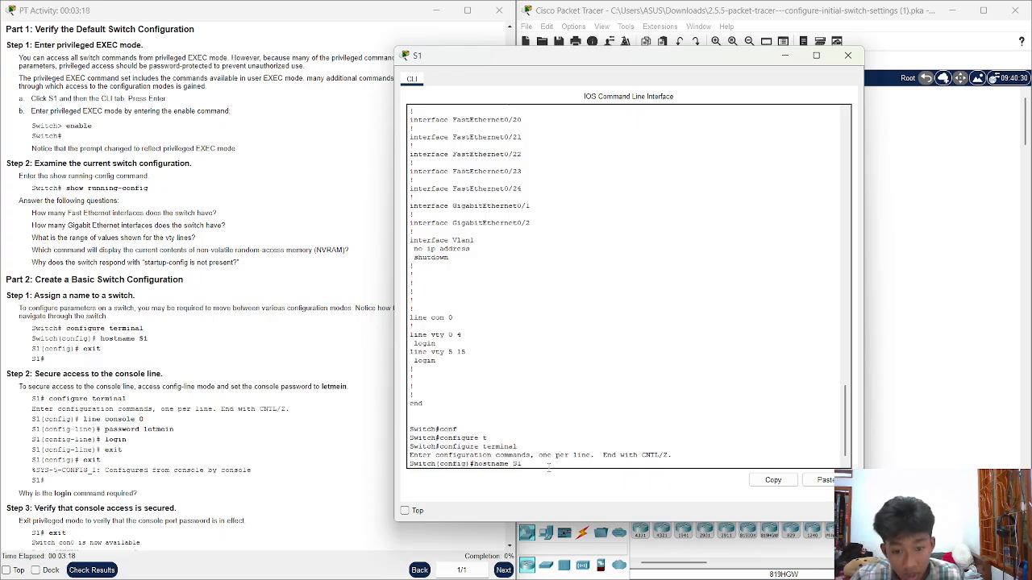
{"action": "left_click_drag", "start_coordinate": [436, 464], "coordinate": [404, 463]}
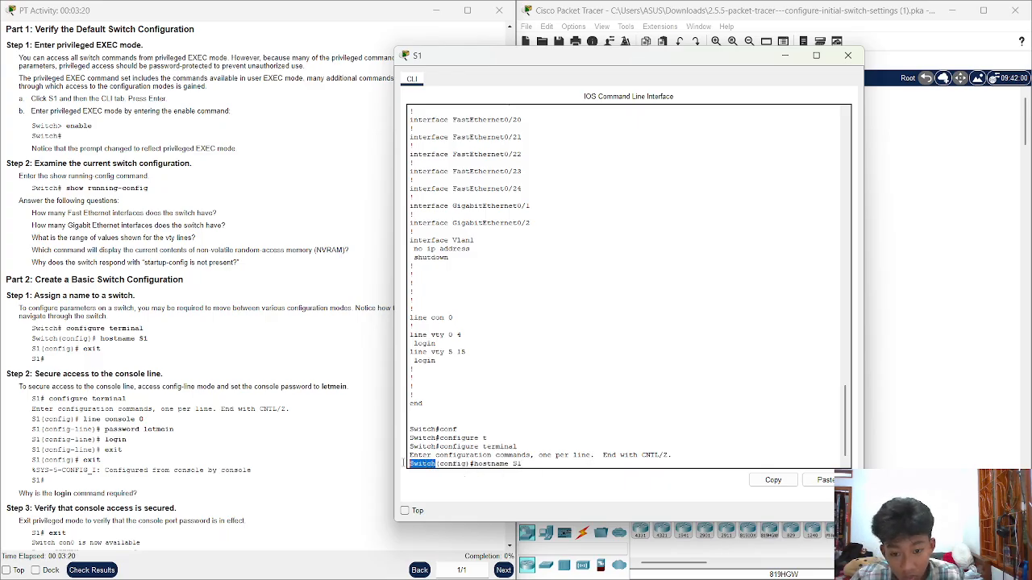
{"action": "left_click", "coordinate": [518, 464]}
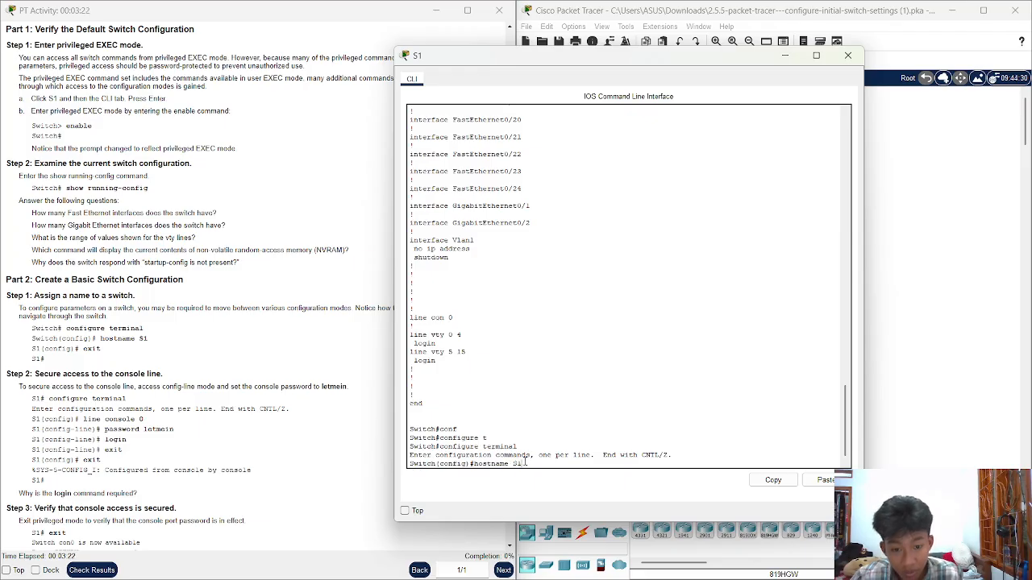
{"action": "key", "text": "Return"}
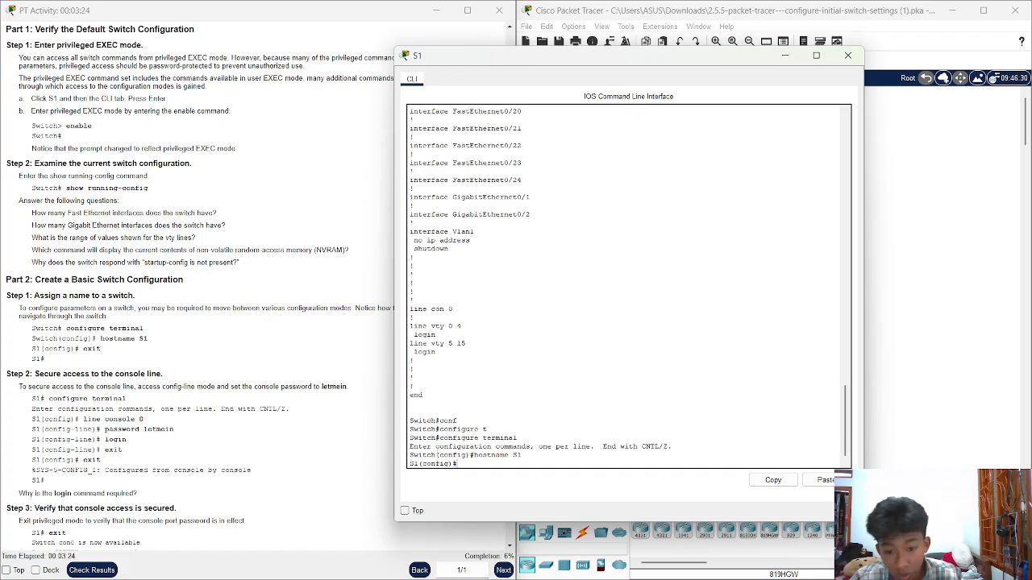
{"action": "type", "text": "exi"}
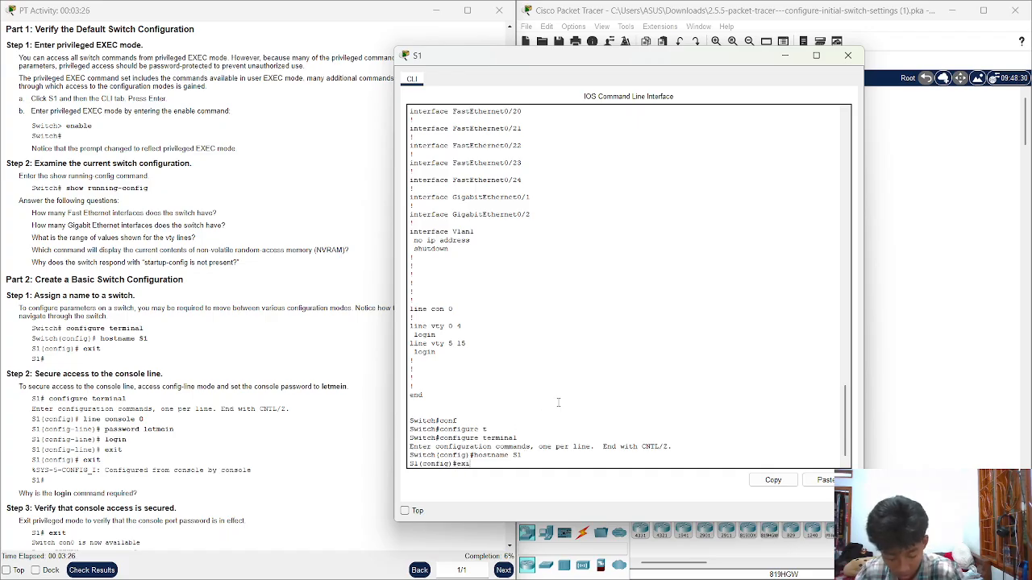
{"action": "type", "text": "t"}
{"action": "key", "text": "Return"}
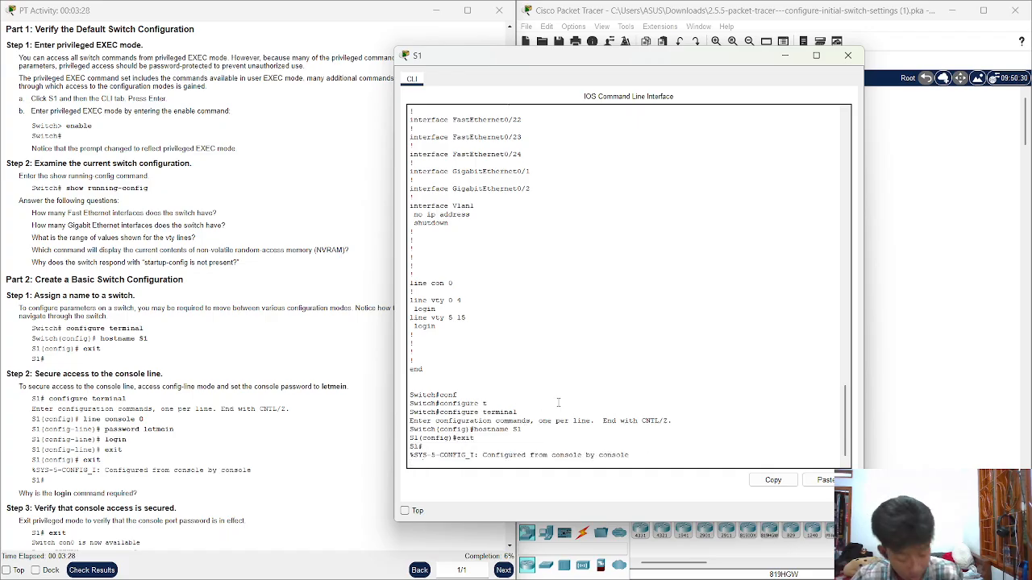
{"action": "key", "text": "Return"}
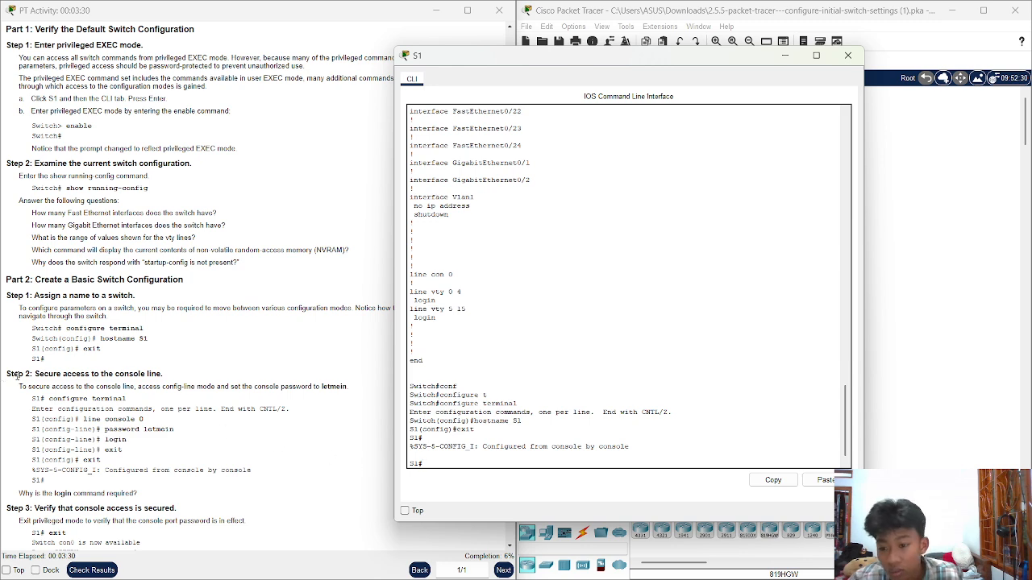
{"action": "scroll", "coordinate": [133, 369], "scroll_direction": "down", "scroll_amount": 1}
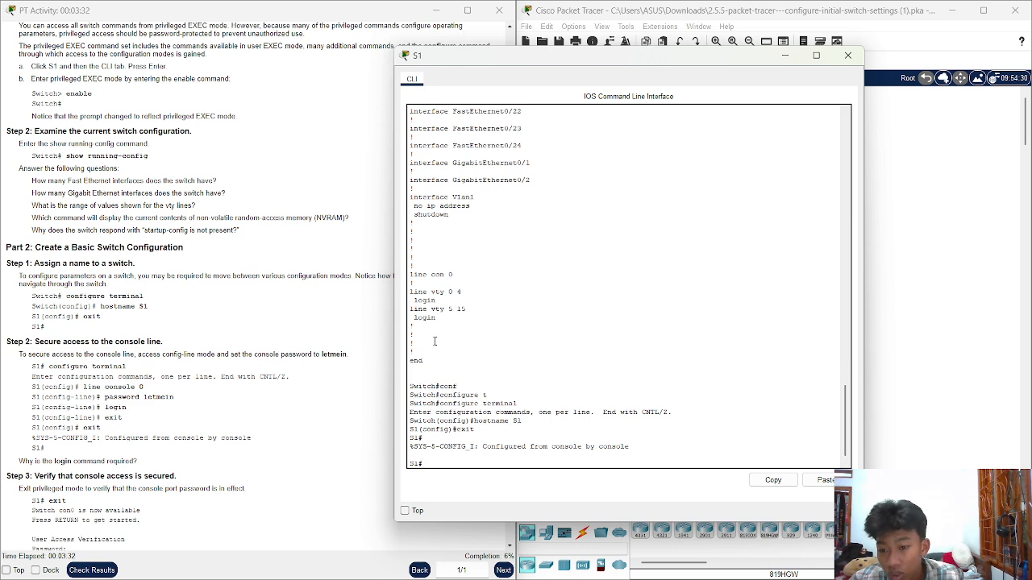
{"action": "left_click_drag", "start_coordinate": [37, 342], "coordinate": [150, 355]}
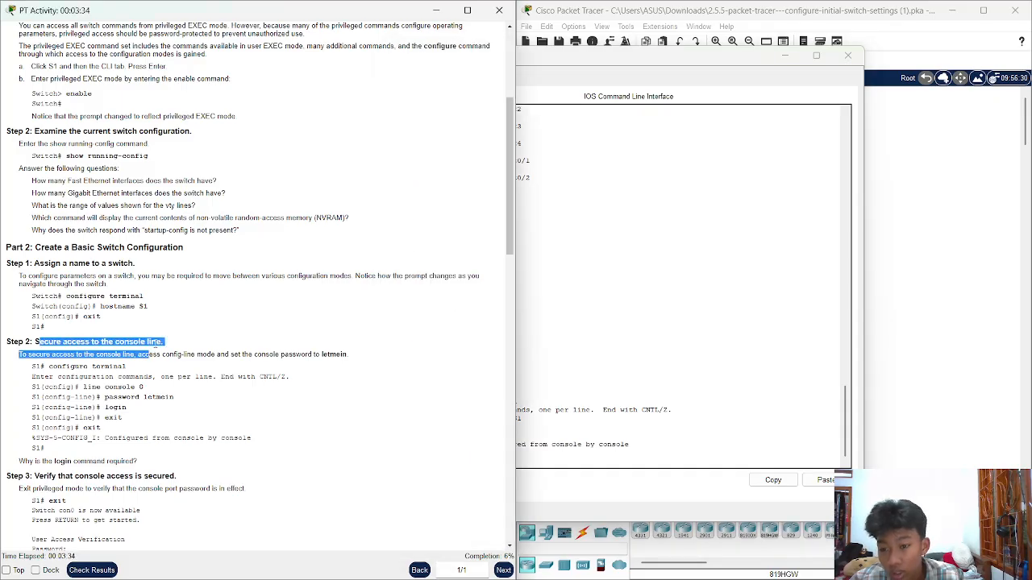
{"action": "left_click", "coordinate": [713, 336]}
{"action": "left_click", "coordinate": [164, 410]}
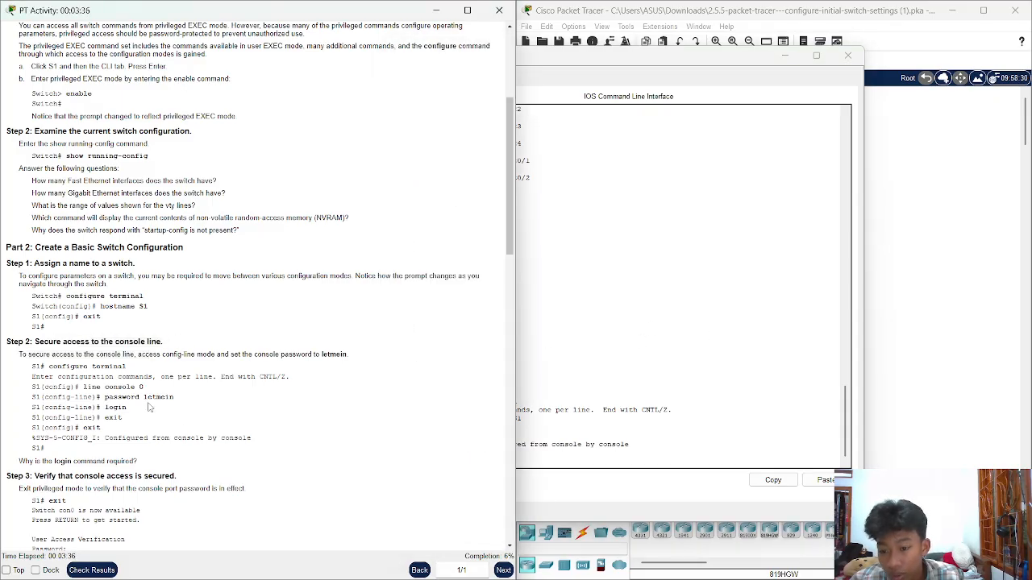
{"action": "left_click_drag", "start_coordinate": [174, 396], "coordinate": [449, 392]}
{"action": "left_click", "coordinate": [737, 328]}
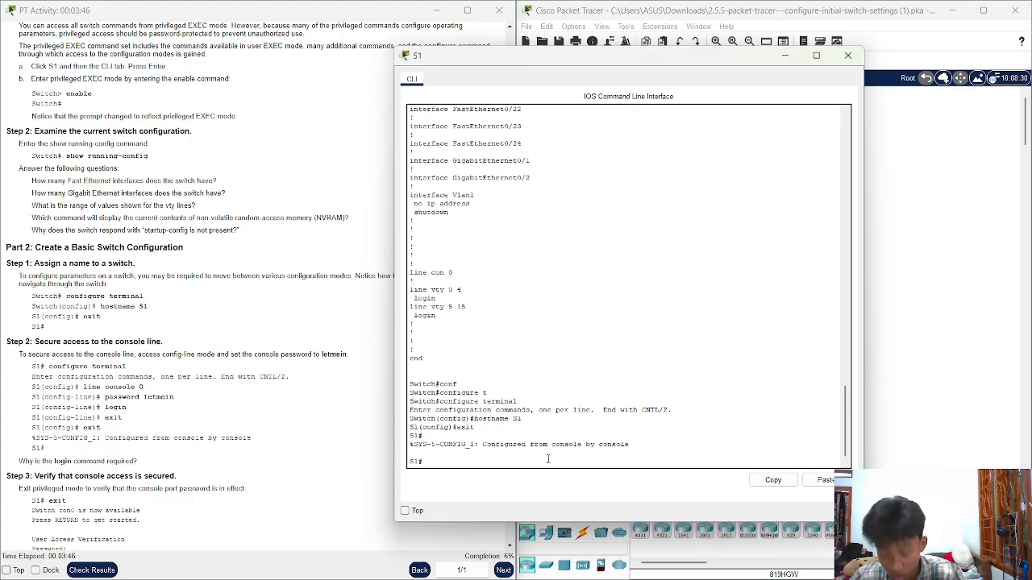
Enter configure terminal and go into line console 0 configuration
{"action": "type", "text": "conf"}
{"action": "key", "text": "Tab"}
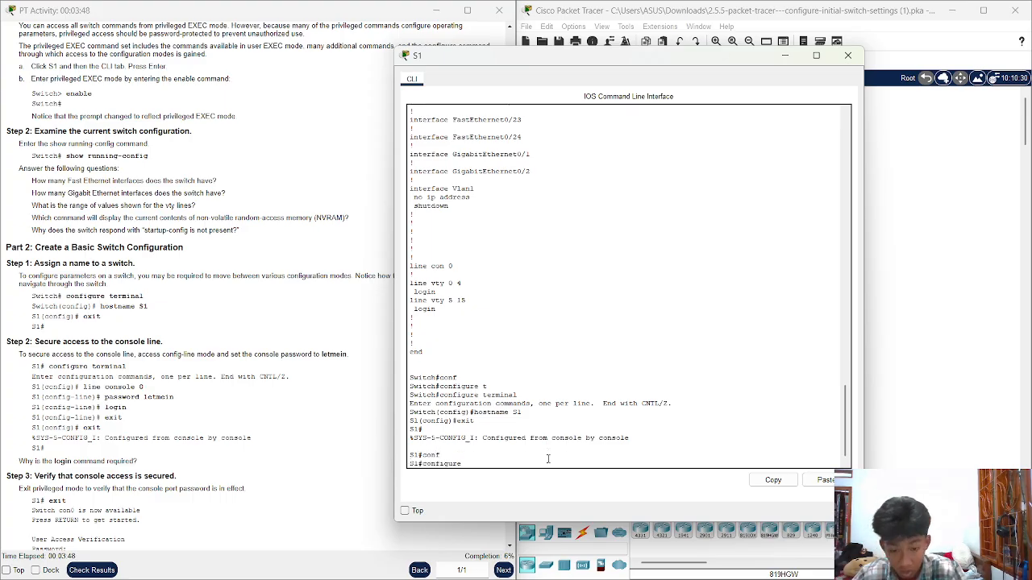
{"action": "type", "text": "t"}
{"action": "key", "text": "Tab"}
{"action": "key", "text": "Return"}
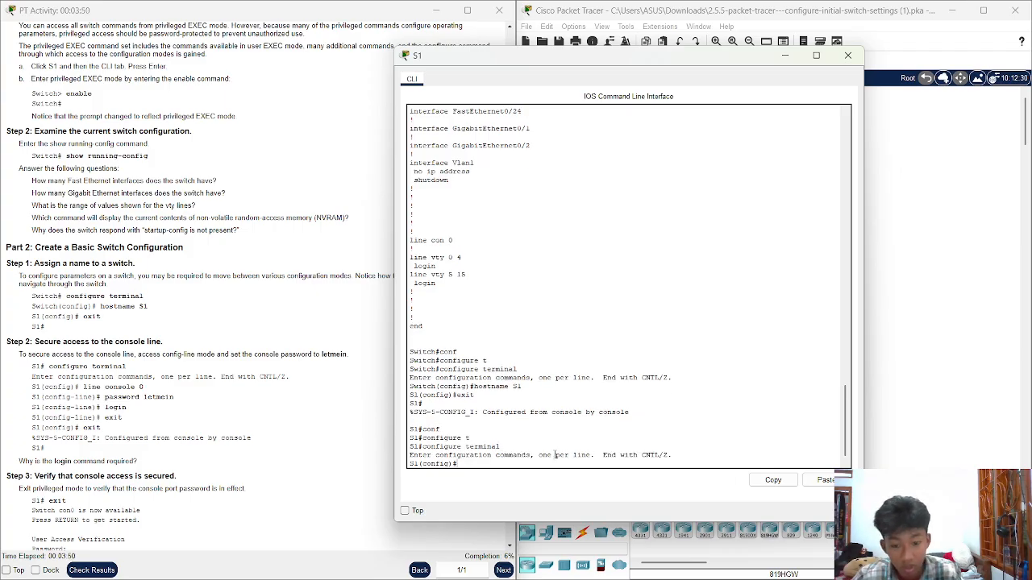
{"action": "type", "text": "li"}
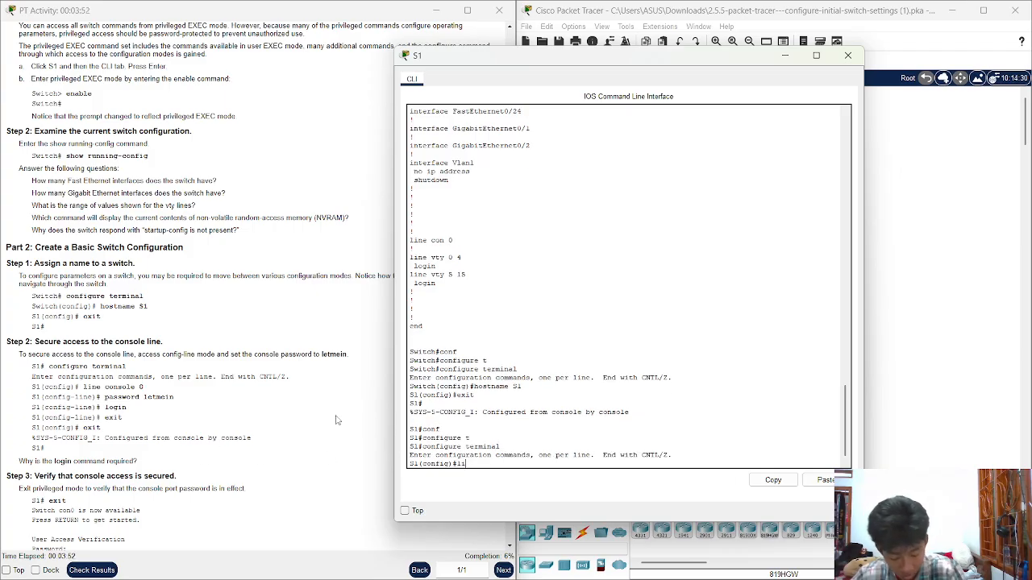
{"action": "type", "text": "ne consol"}
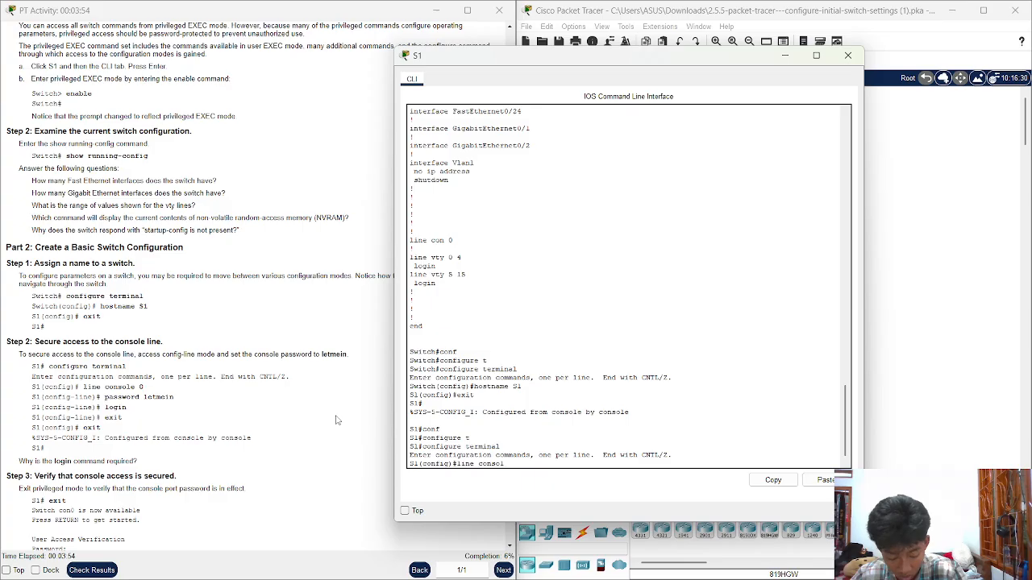
{"action": "type", "text": "e 0"}
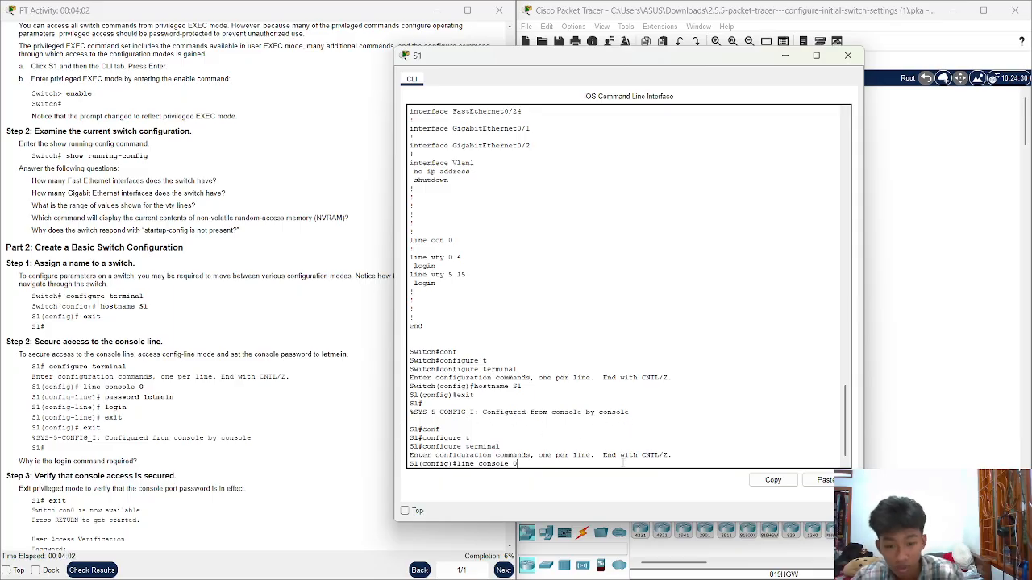
{"action": "key", "text": "Return"}
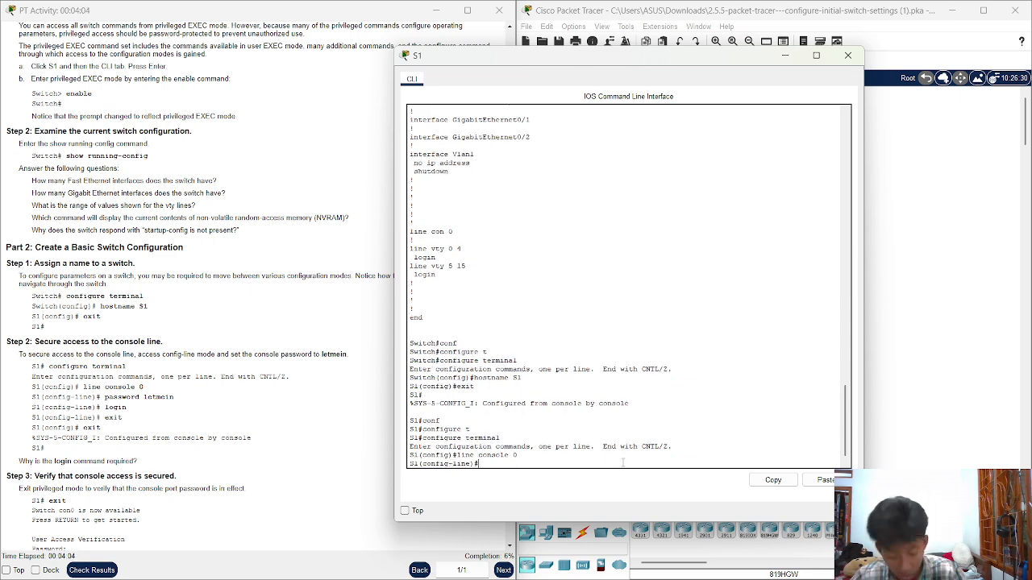
Set the console line password and enable login on console 0
{"action": "type", "text": "password"}
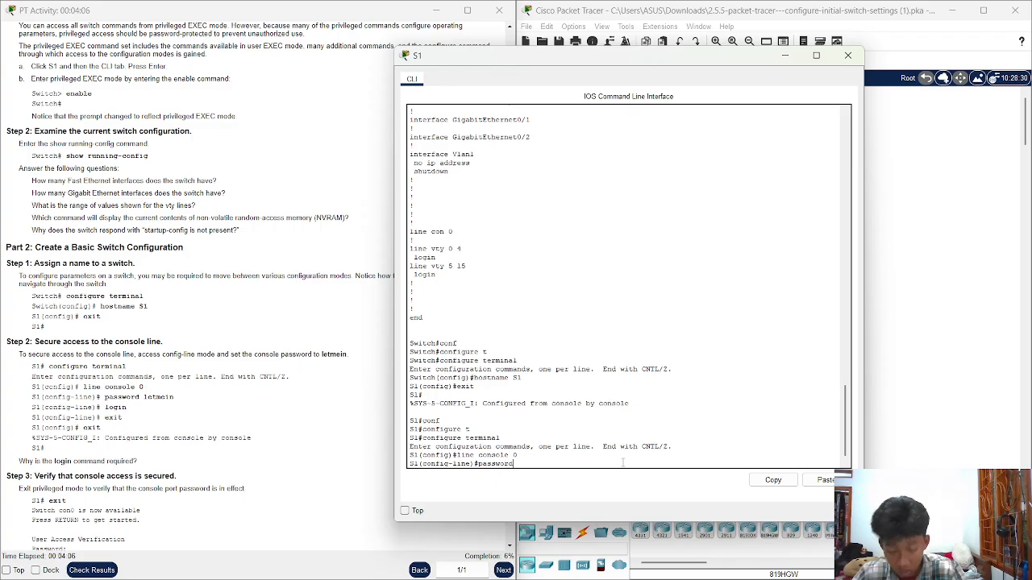
{"action": "type", "text": " let"}
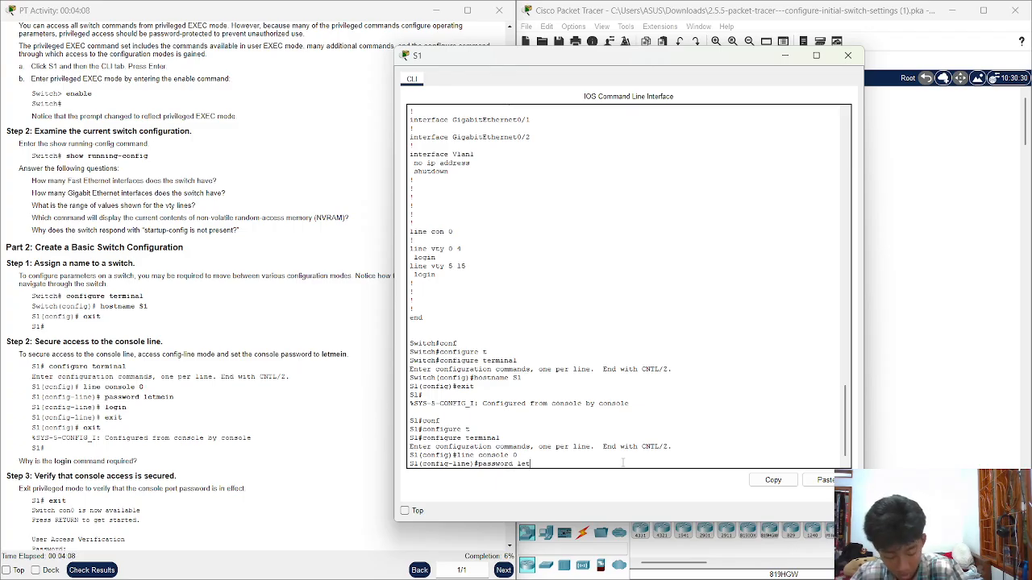
{"action": "type", "text": "mein"}
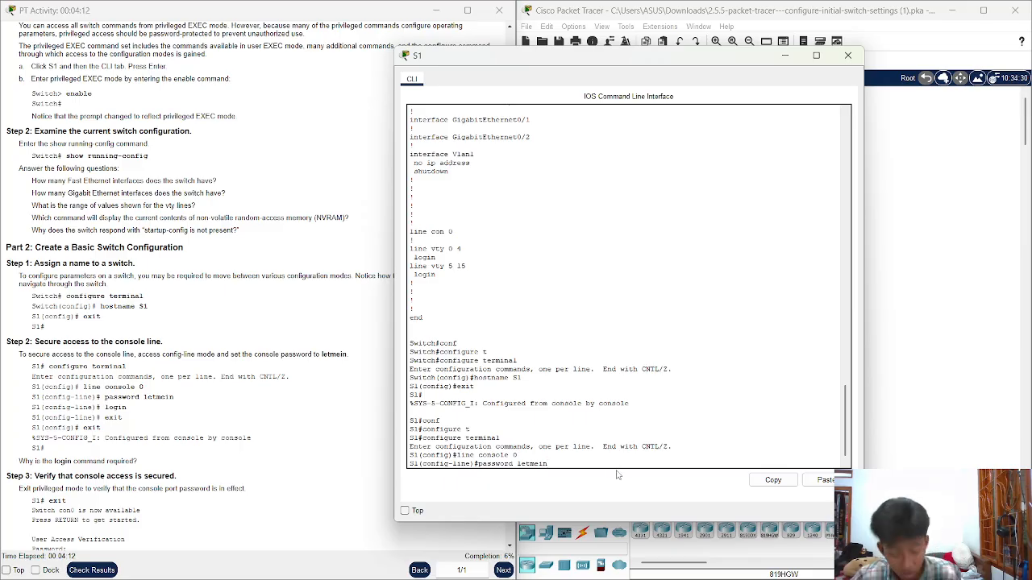
{"action": "key", "text": "Return"}
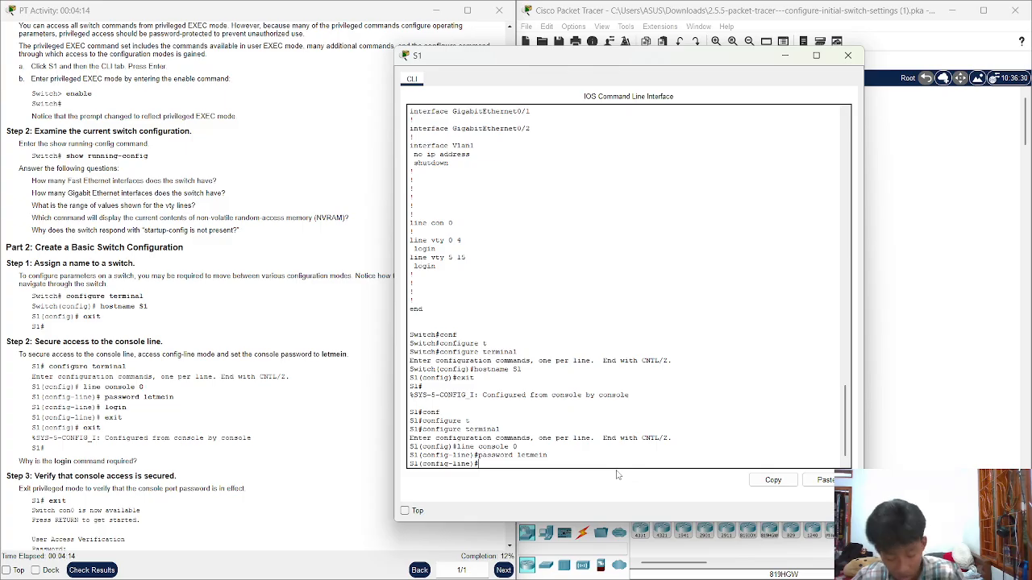
{"action": "type", "text": "login"}
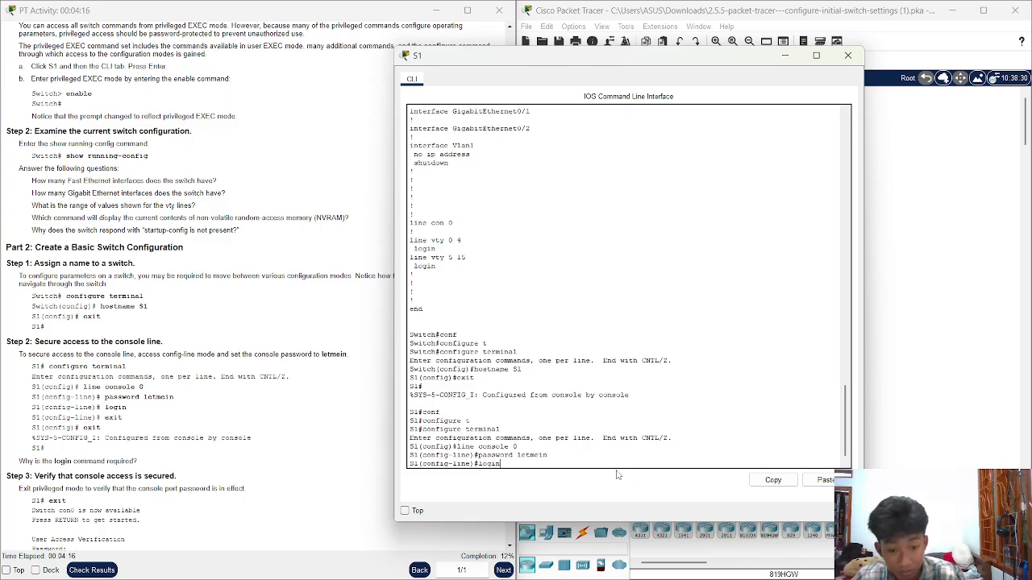
{"action": "key", "text": "Return"}
Exit three times to log out of S1 to 'Press RETURN to get started'
{"action": "type", "text": "exit"}
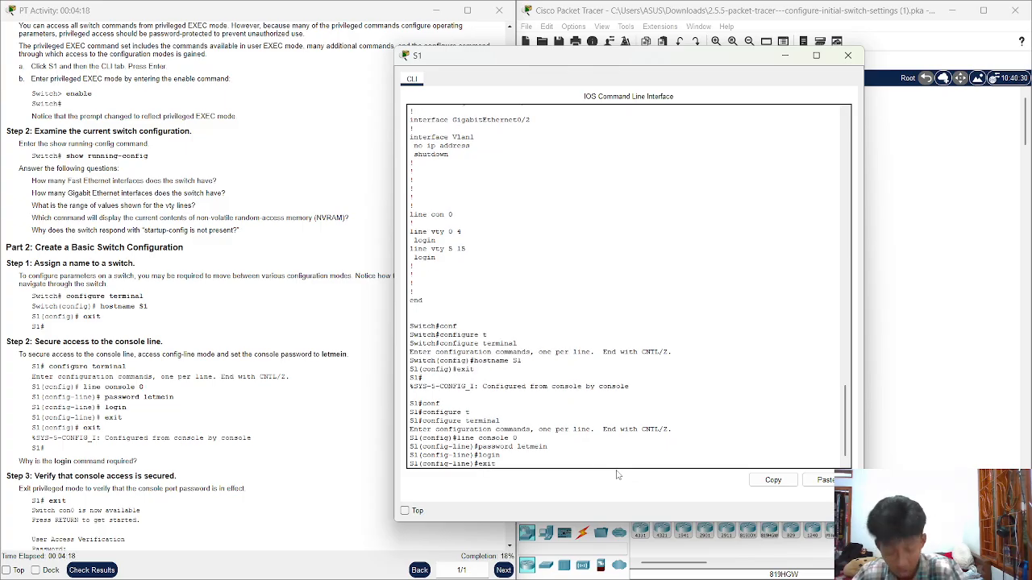
{"action": "key", "text": "Return"}
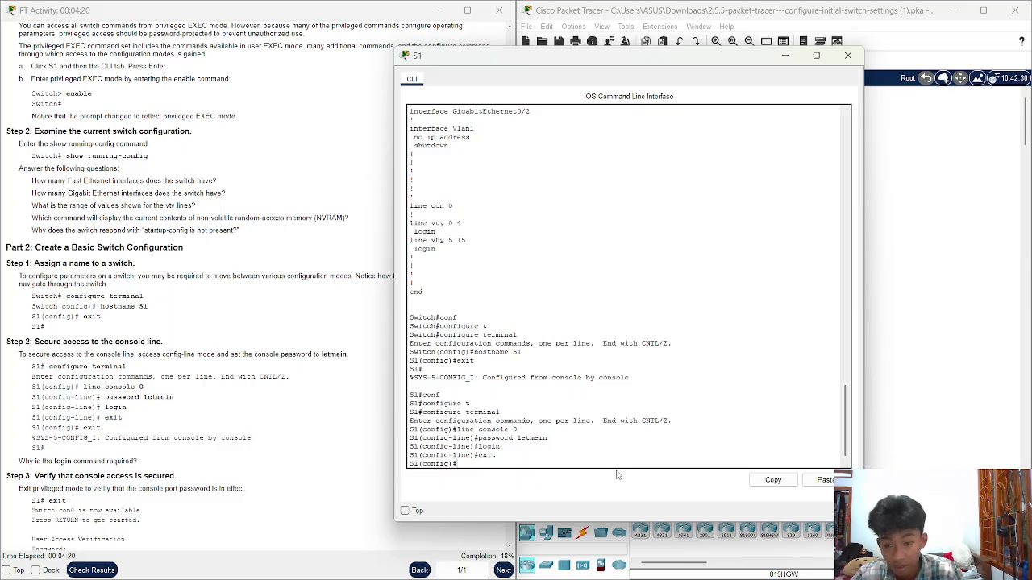
{"action": "type", "text": "exit"}
{"action": "key", "text": "Return"}
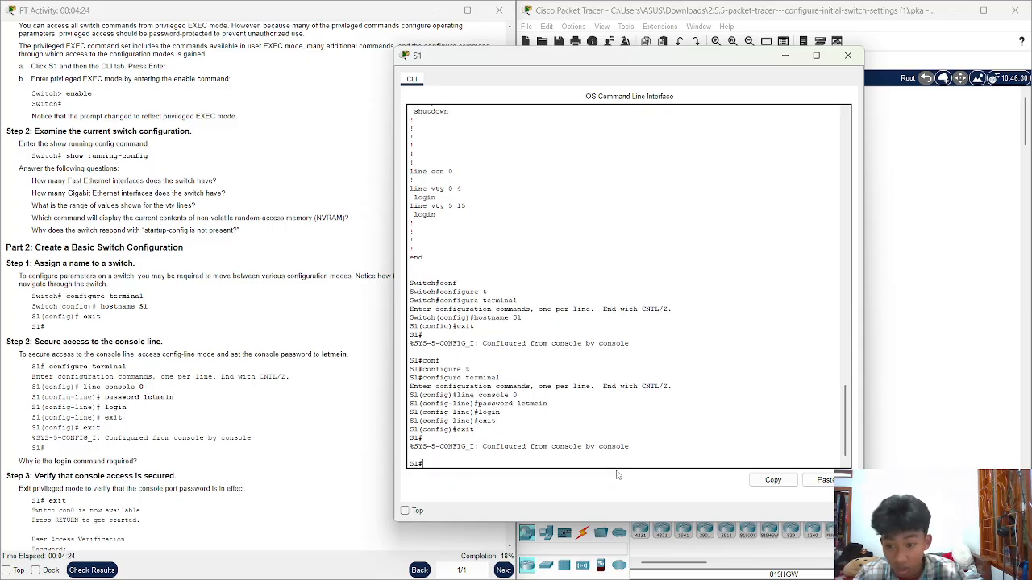
{"action": "type", "text": "exit"}
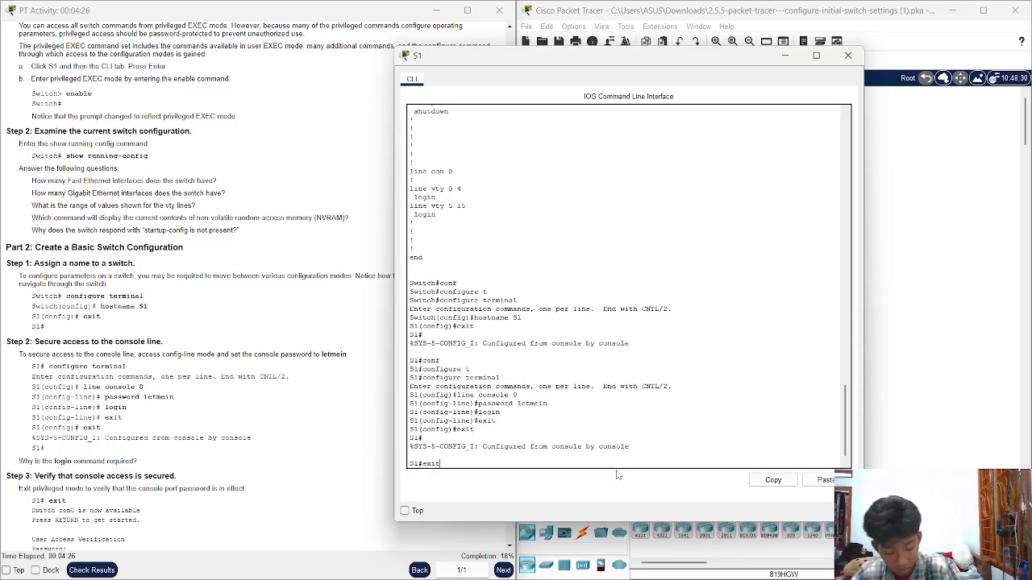
{"action": "key", "text": "Return"}
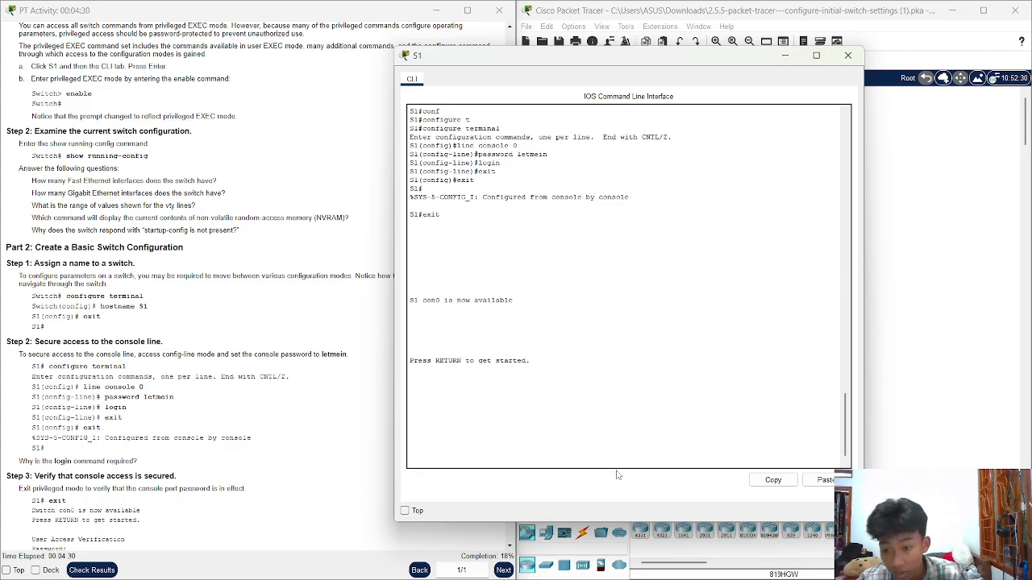
Start a new S1 session and pass User Access Verification with the console password to reach S1>
{"action": "key", "text": "Return"}
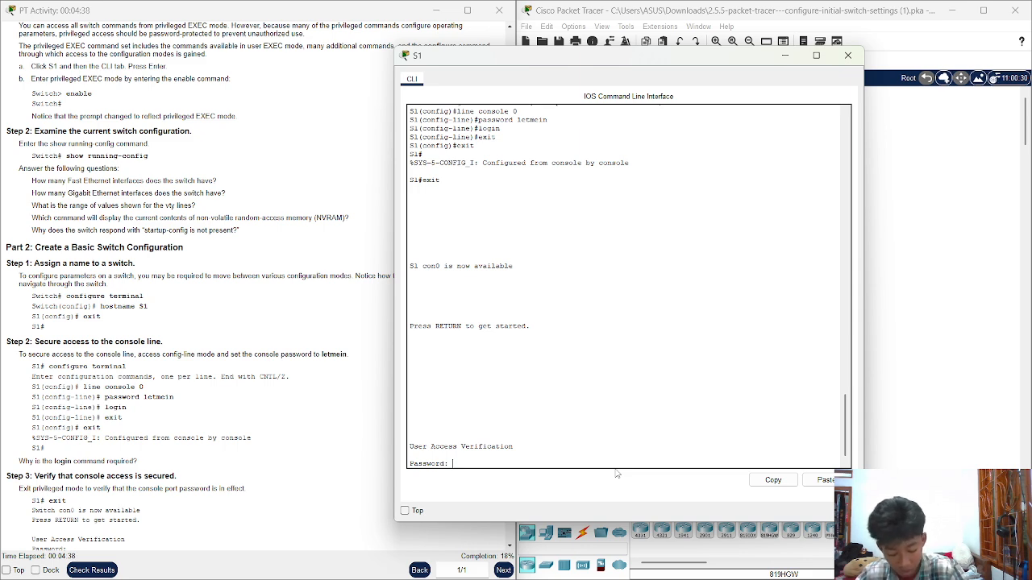
{"action": "key", "text": "Return"}
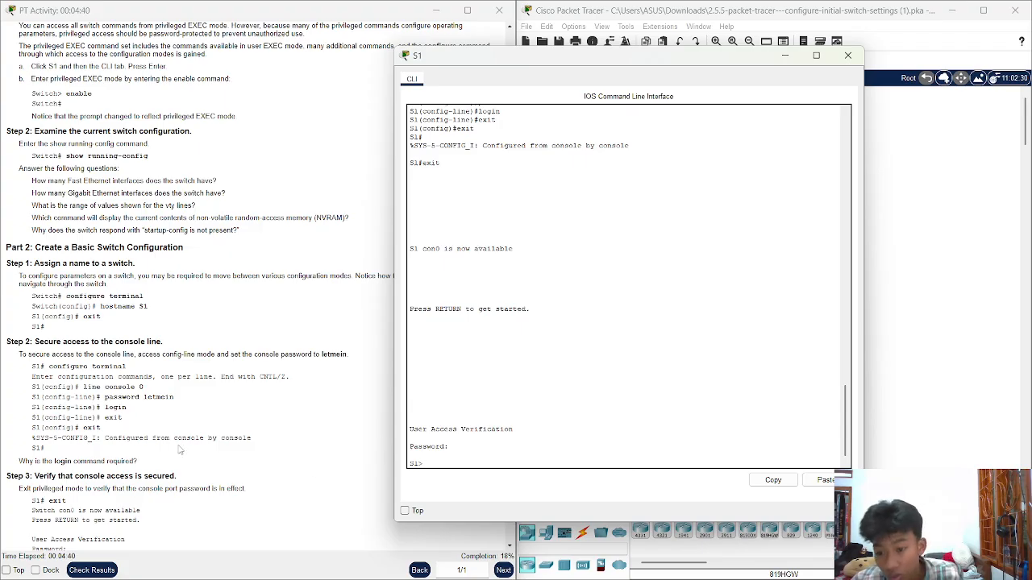
{"action": "scroll", "coordinate": [182, 450], "scroll_direction": "down", "scroll_amount": 1}
{"action": "scroll", "coordinate": [169, 440], "scroll_direction": "down", "scroll_amount": 2}
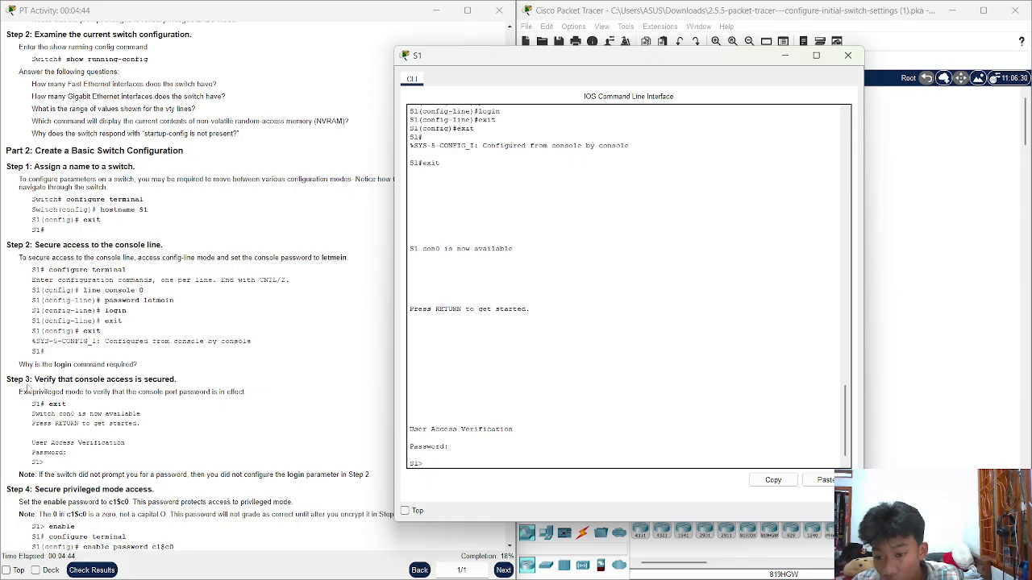
{"action": "left_click_drag", "start_coordinate": [14, 379], "coordinate": [161, 385]}
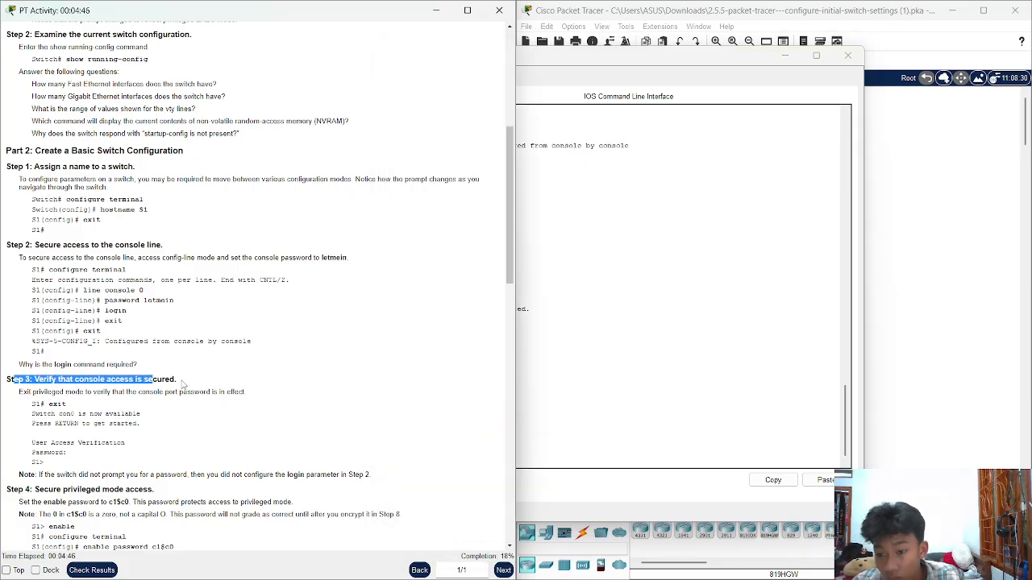
{"action": "left_click", "coordinate": [264, 383]}
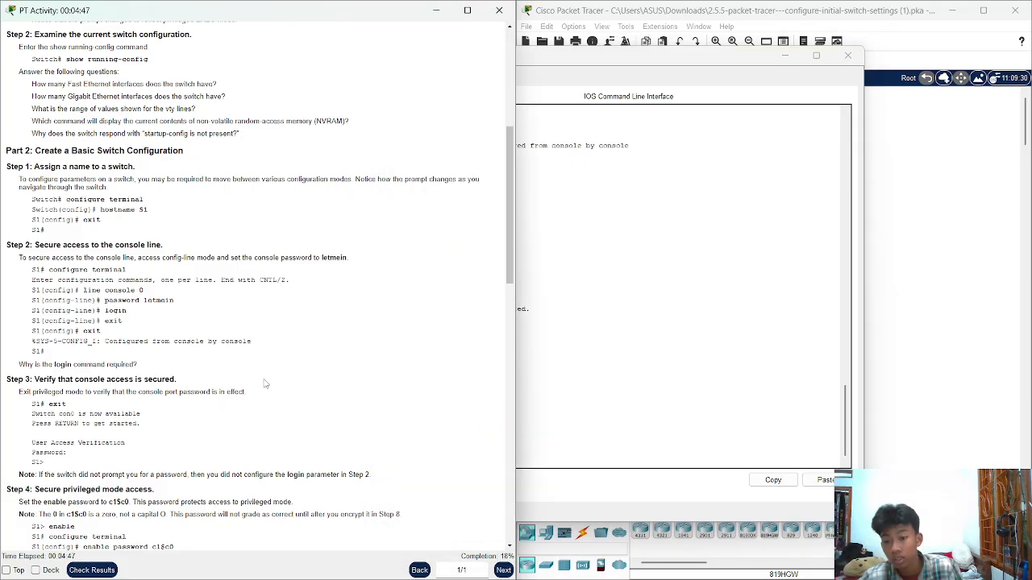
{"action": "left_click", "coordinate": [588, 329]}
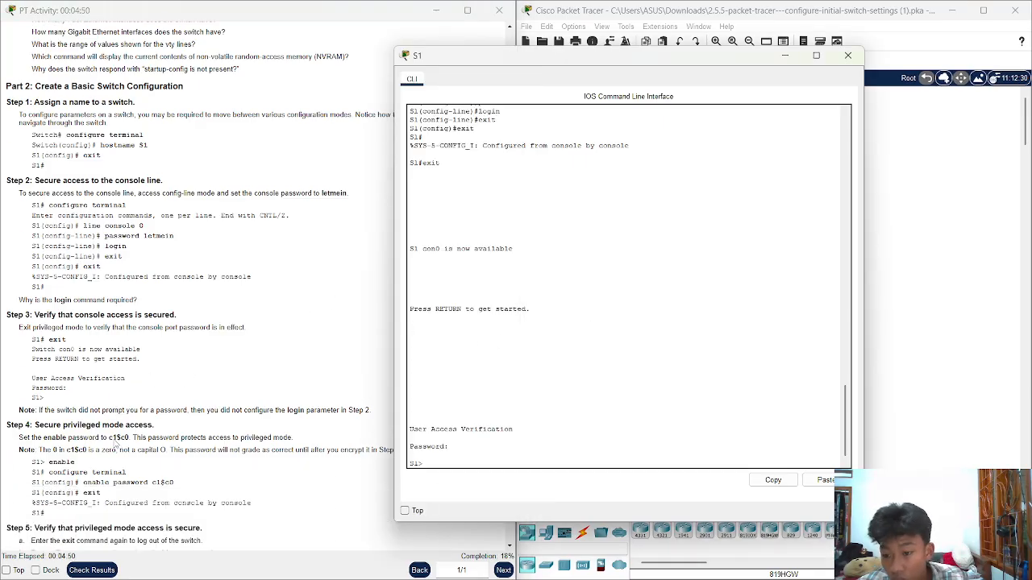
{"action": "scroll", "coordinate": [117, 439], "scroll_direction": "down", "scroll_amount": 2}
{"action": "scroll", "coordinate": [116, 439], "scroll_direction": "down", "scroll_amount": 1}
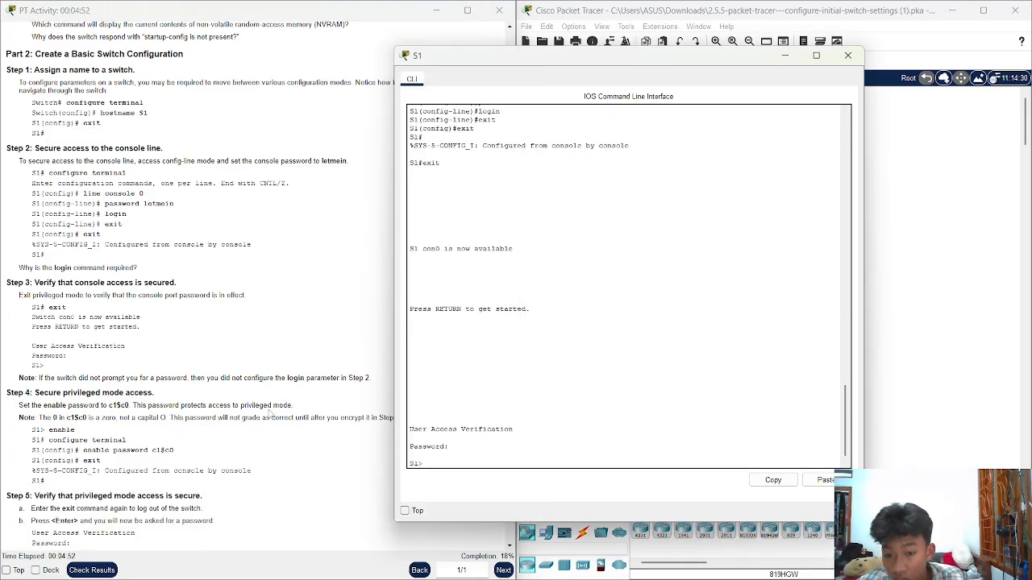
{"action": "scroll", "coordinate": [161, 433], "scroll_direction": "down", "scroll_amount": 1}
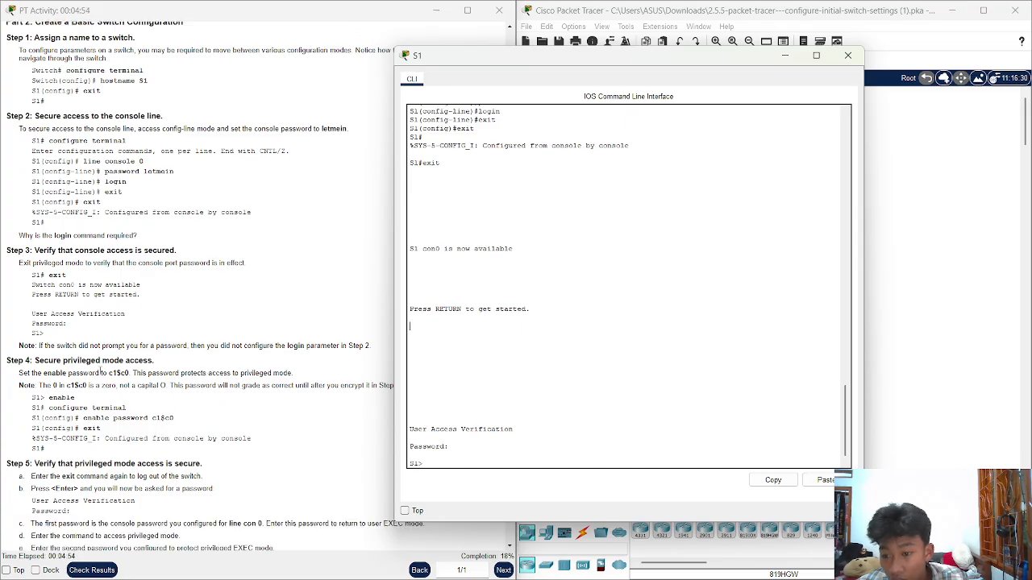
{"action": "left_click_drag", "start_coordinate": [25, 360], "coordinate": [147, 362]}
{"action": "left_click", "coordinate": [179, 366]}
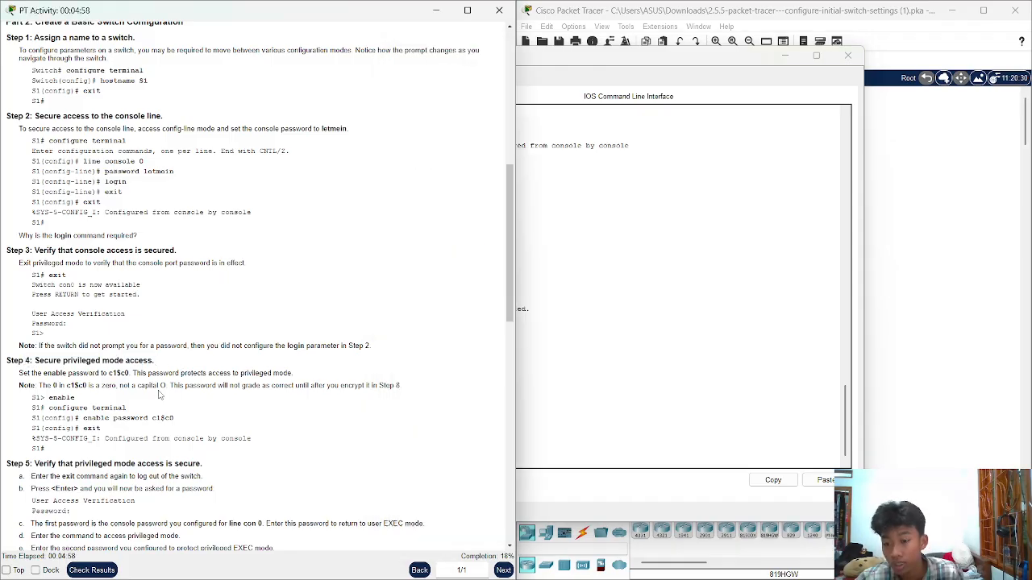
{"action": "left_click", "coordinate": [624, 325]}
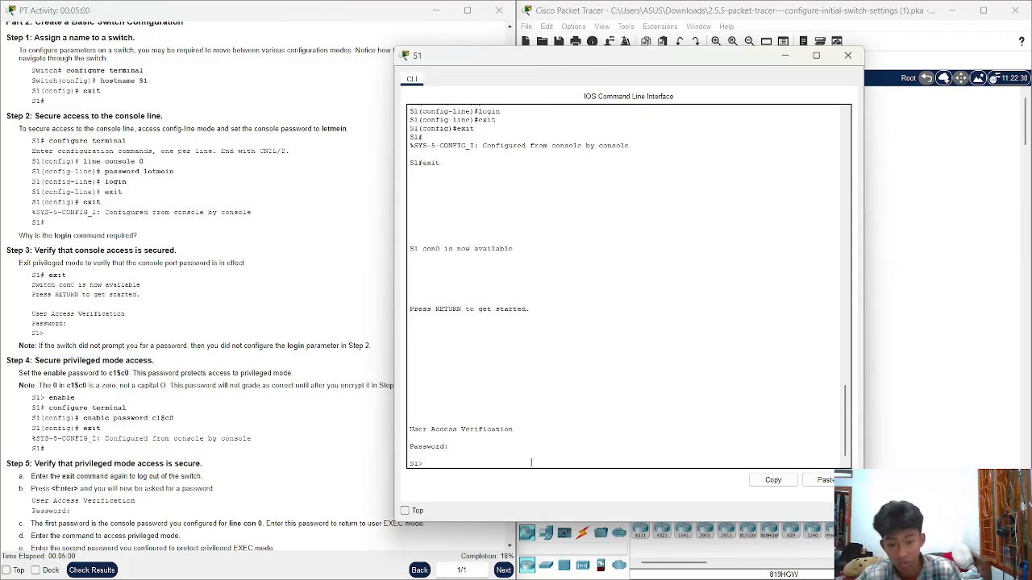
Enter privileged EXEC mode with enable, then global configuration with configure terminal
{"action": "type", "text": "ena"}
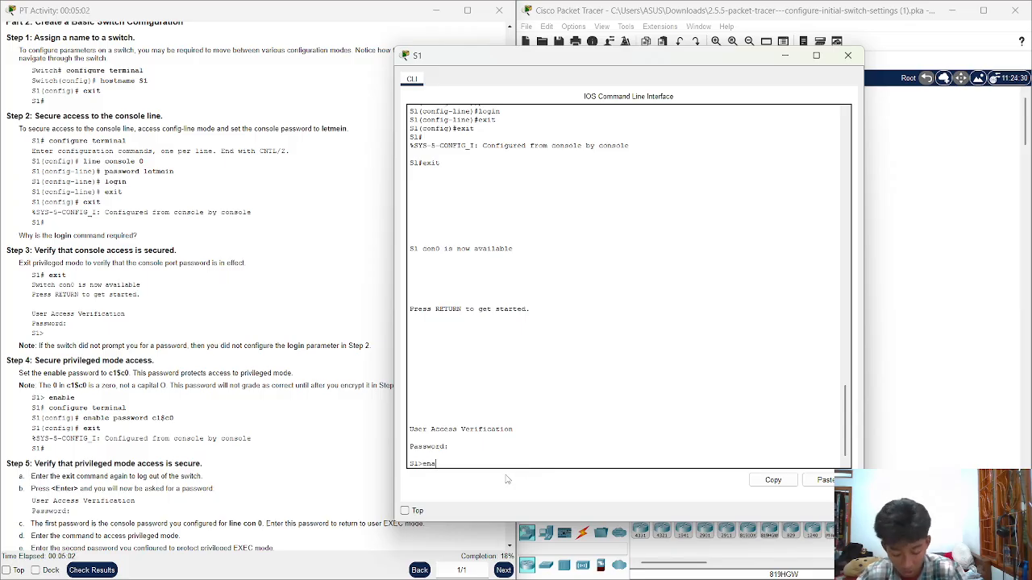
{"action": "key", "text": "Tab"}
{"action": "key", "text": "Return"}
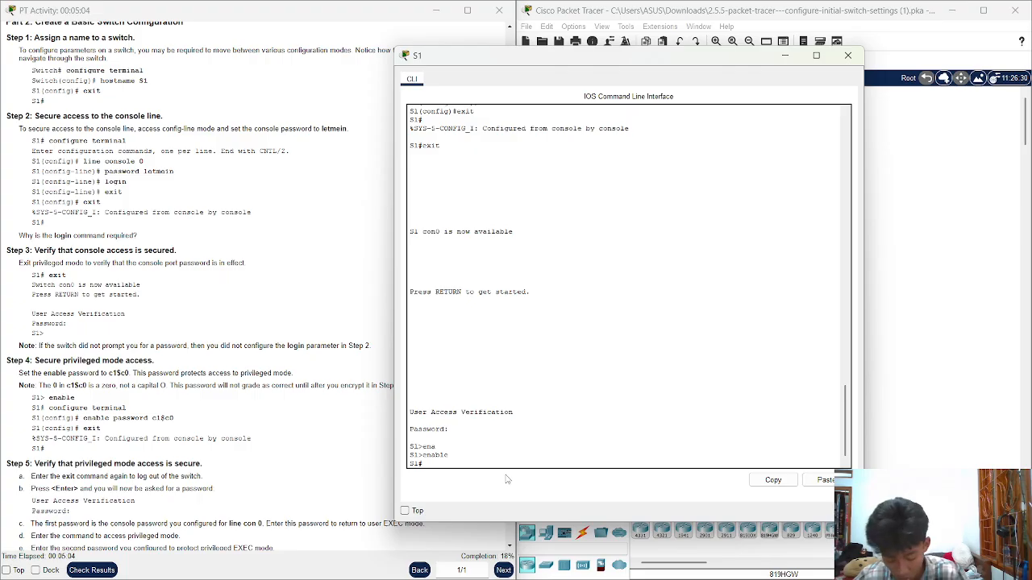
{"action": "type", "text": "con"}
{"action": "key", "text": "Tab"}
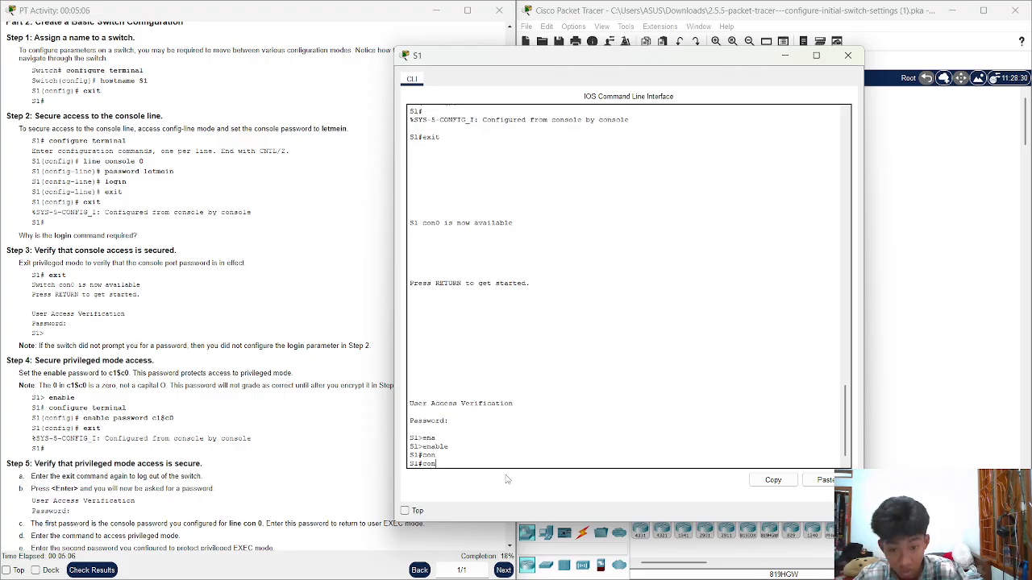
{"action": "type", "text": "f"}
{"action": "key", "text": "Tab"}
{"action": "type", "text": "t"}
{"action": "key", "text": "Tab"}
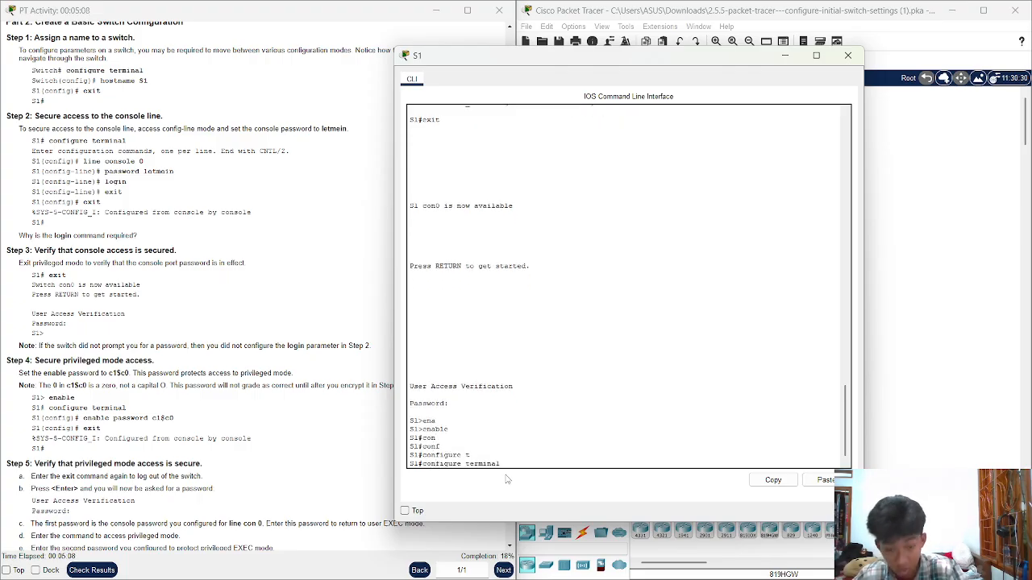
{"action": "key", "text": "Return"}
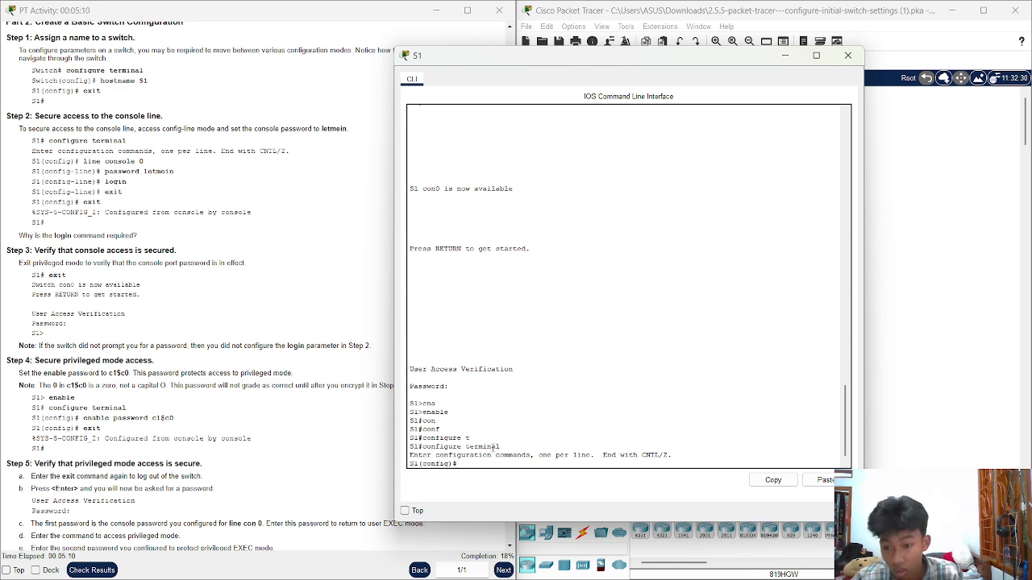
Set S1's privileged-mode enable password to the lab's password
{"action": "type", "text": "enable"}
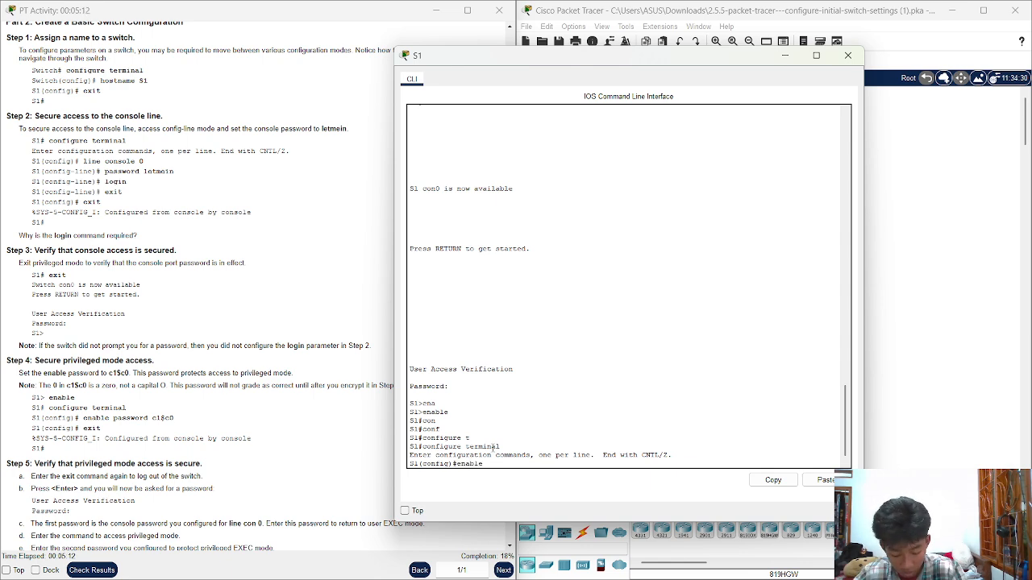
{"action": "type", "text": " se"}
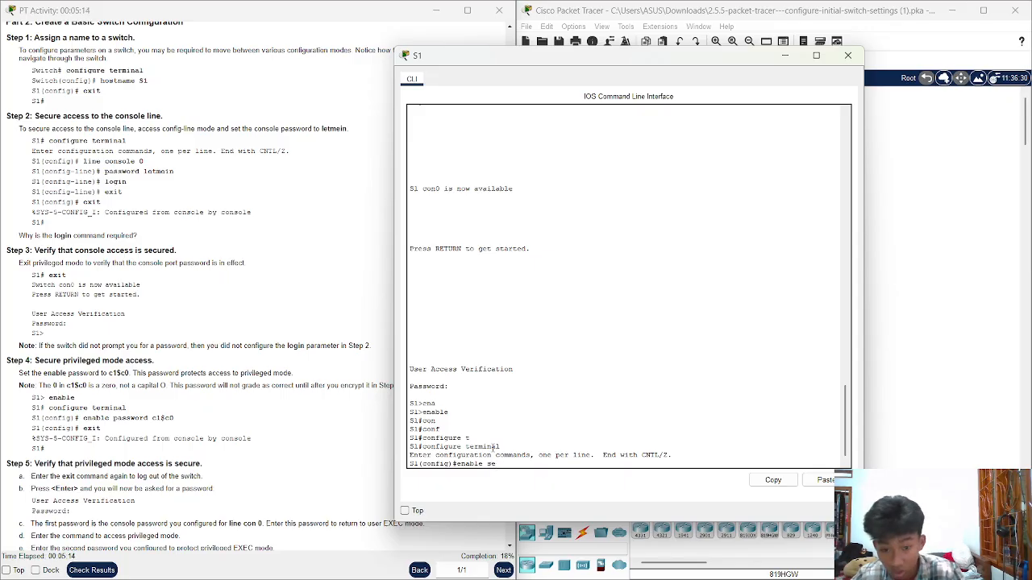
{"action": "key", "text": "BackSpace"}
{"action": "key", "text": "BackSpace"}
{"action": "type", "text": "passw"}
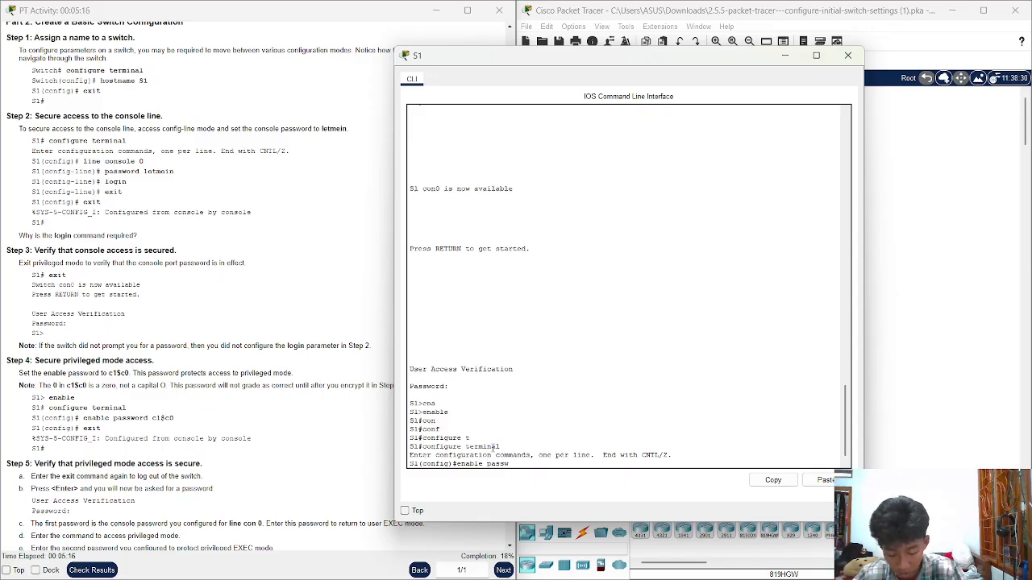
{"action": "type", "text": "ord"}
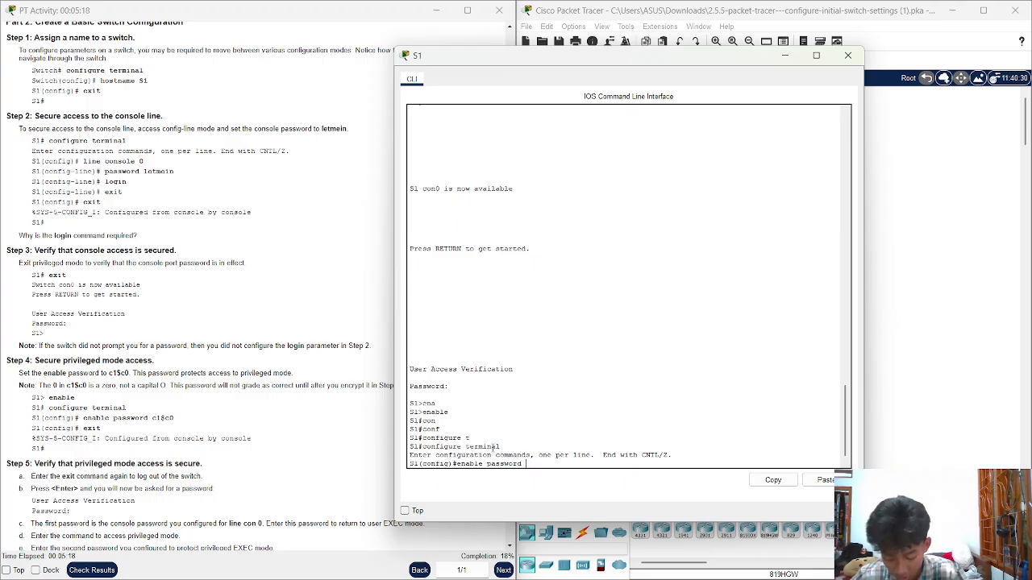
{"action": "type", "text": "c1s"}
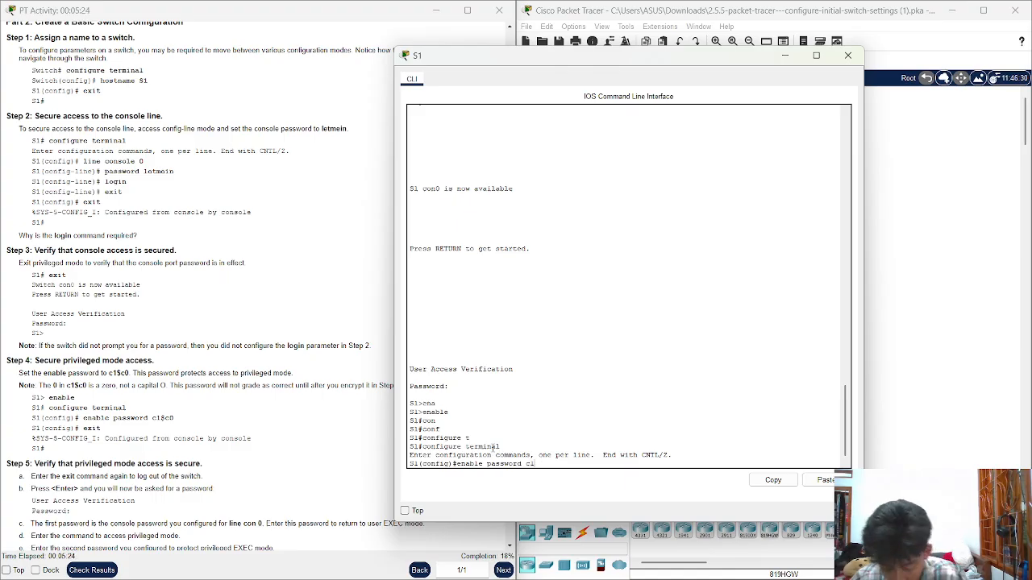
{"action": "type", "text": "c0"}
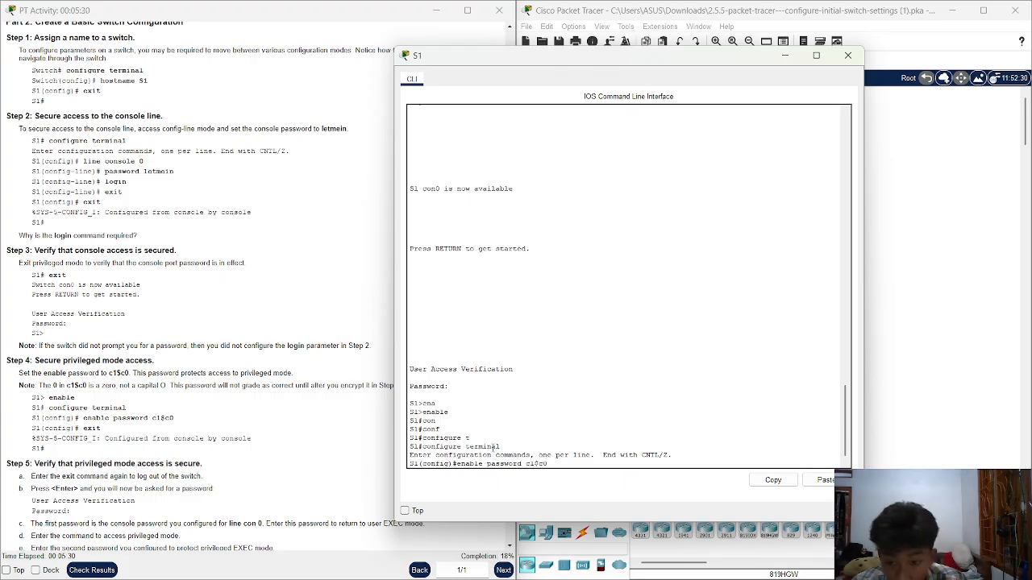
{"action": "key", "text": "Return"}
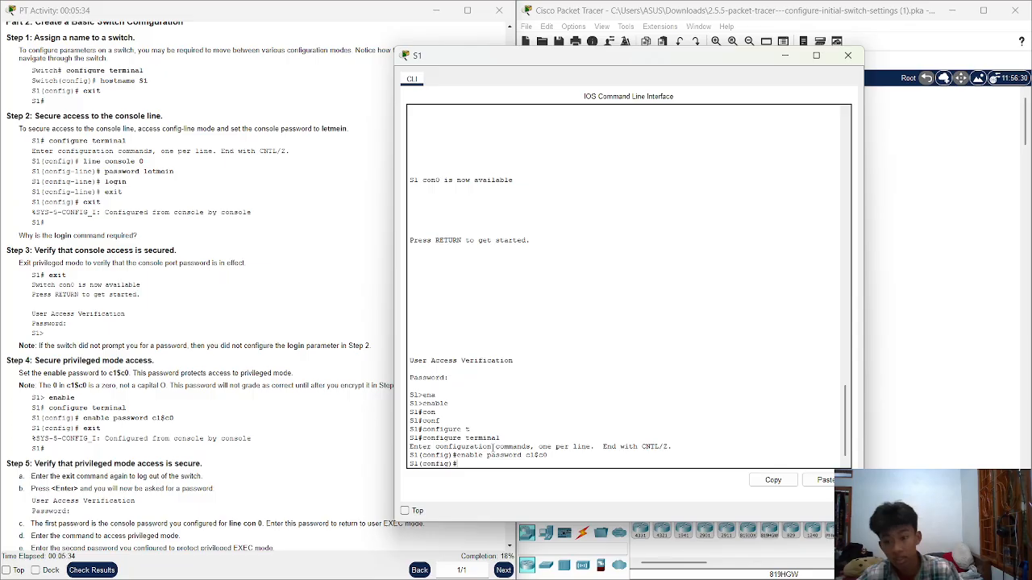
Compare the entered enable password command against the lab instructions
{"action": "left_click_drag", "start_coordinate": [178, 427], "coordinate": [140, 419]}
{"action": "left_click", "coordinate": [196, 418]}
{"action": "left_click", "coordinate": [686, 417]}
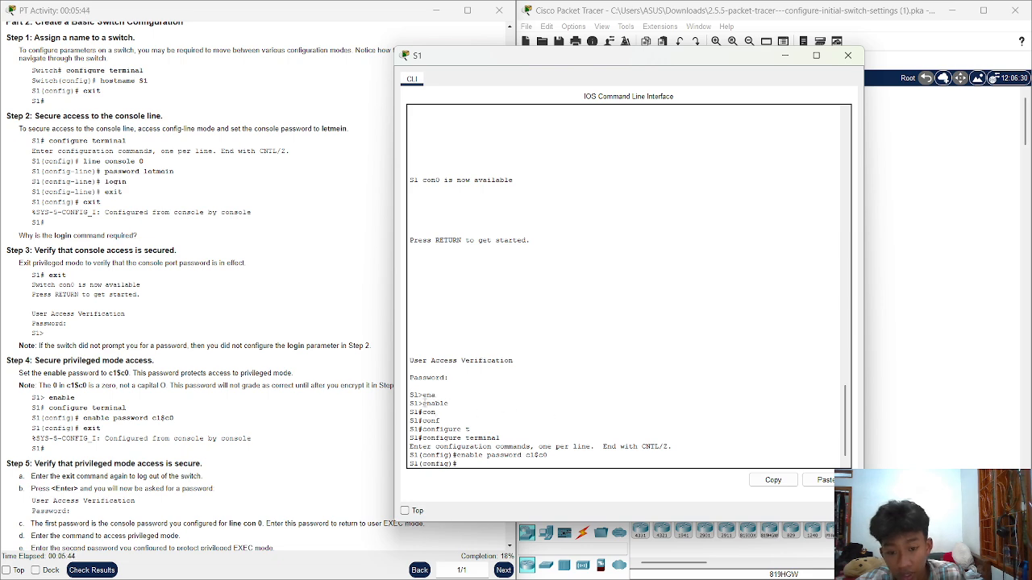
{"action": "left_click_drag", "start_coordinate": [423, 403], "coordinate": [409, 407]}
{"action": "left_click", "coordinate": [484, 408]}
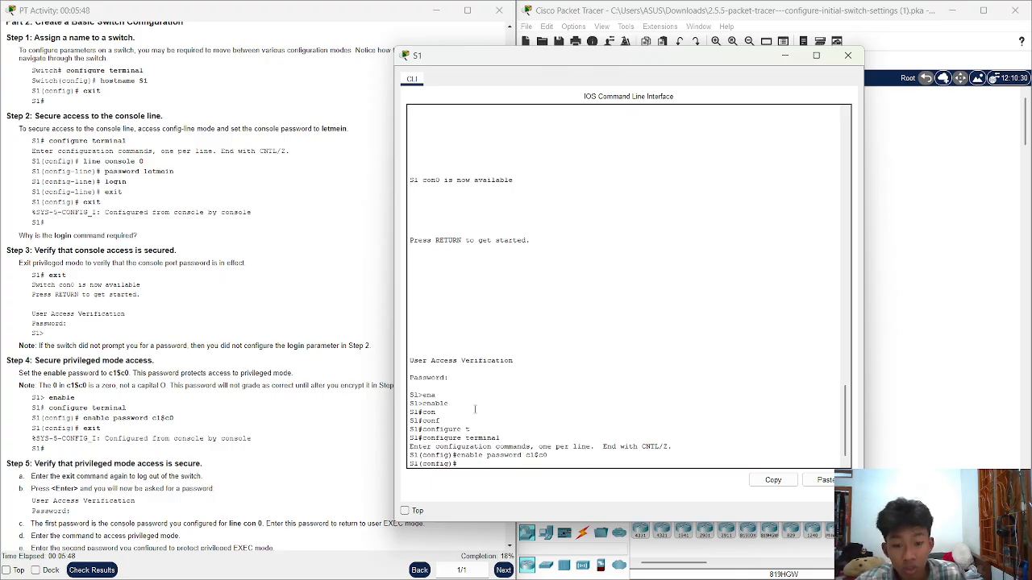
{"action": "left_click_drag", "start_coordinate": [422, 403], "coordinate": [485, 402]}
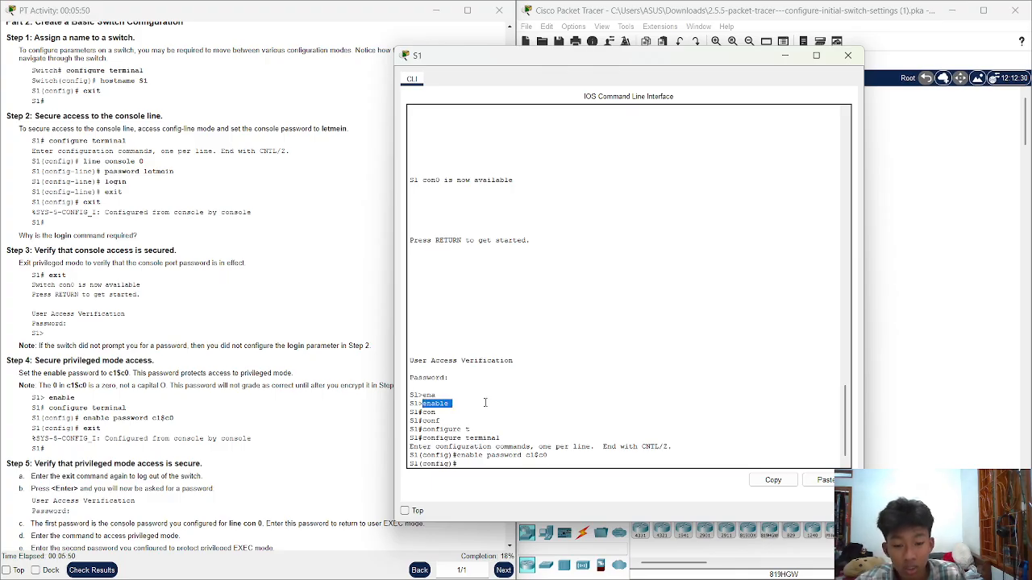
{"action": "left_click", "coordinate": [485, 402]}
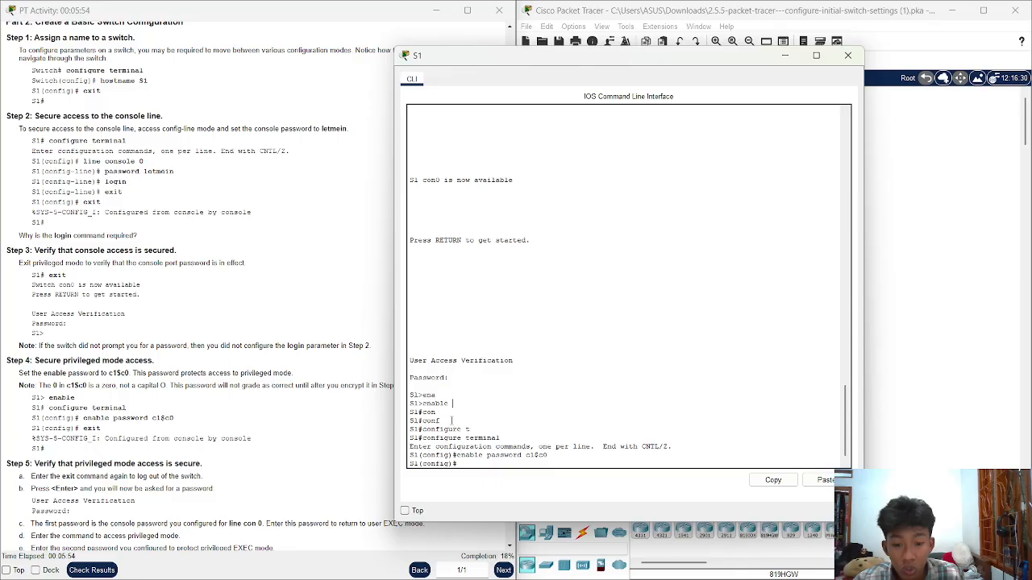
{"action": "left_click_drag", "start_coordinate": [525, 456], "coordinate": [549, 456]}
{"action": "left_click", "coordinate": [513, 465]}
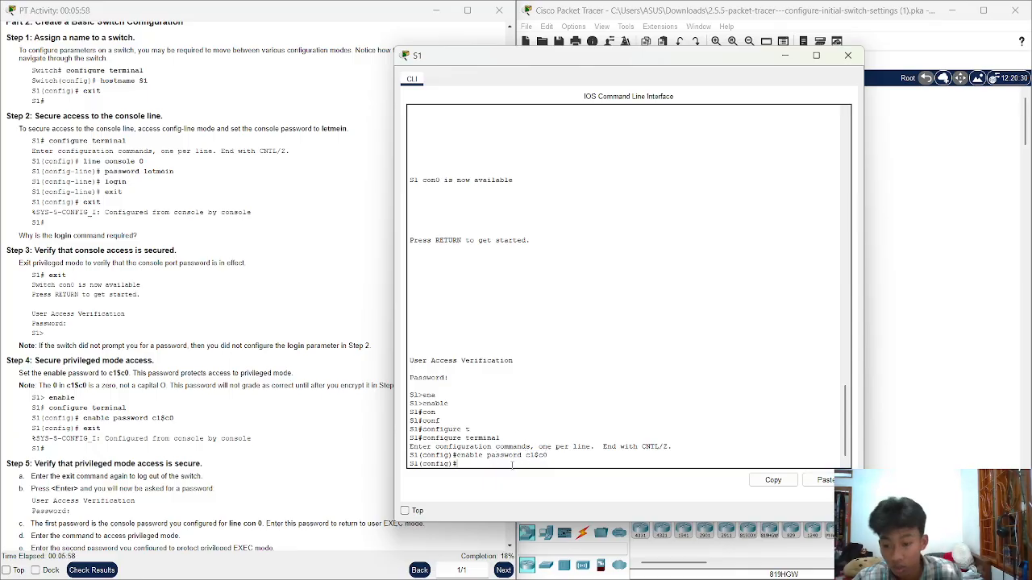
Exit twice to log out, then log back in with the console password
{"action": "type", "text": "exit"}
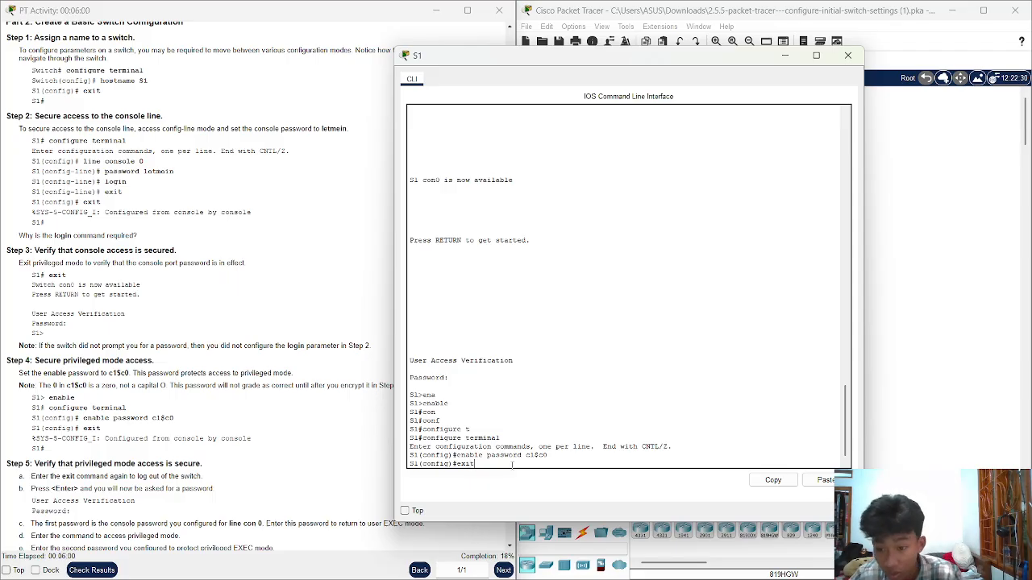
{"action": "key", "text": "Return"}
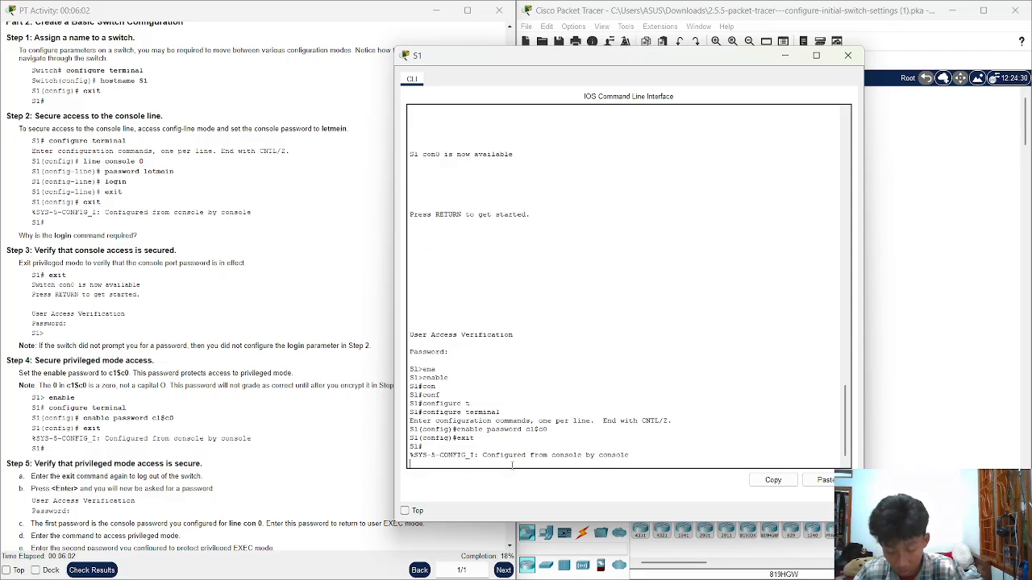
{"action": "type", "text": "exit"}
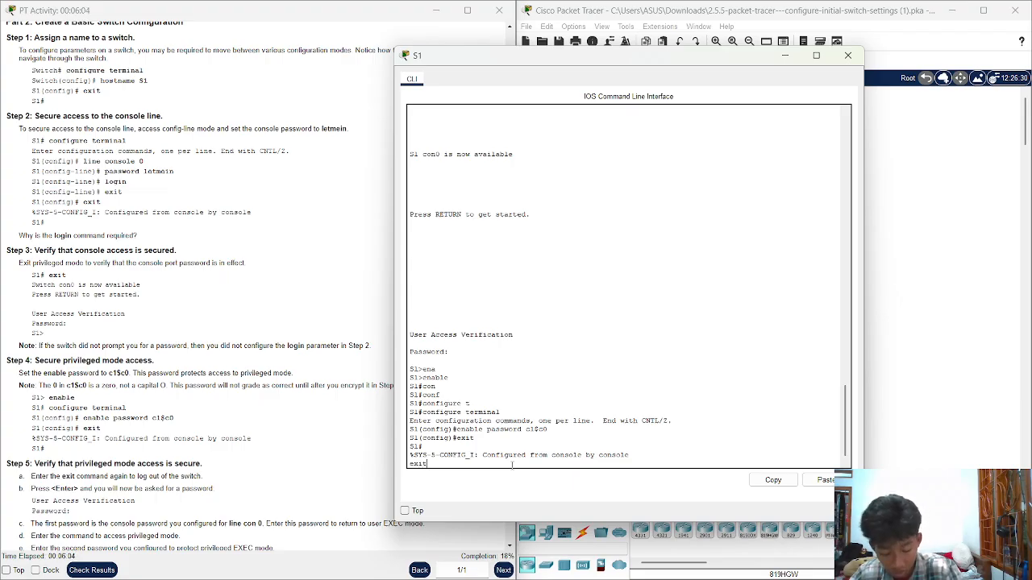
{"action": "key", "text": "Return"}
{"action": "key", "text": "Return"}
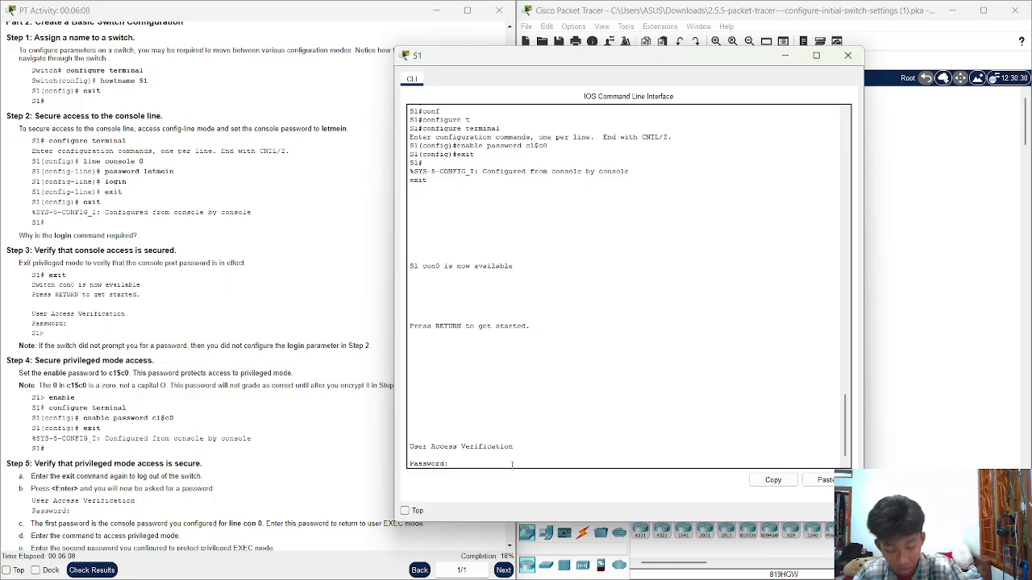
{"action": "type", "text": "letmein"}
{"action": "key", "text": "Return"}
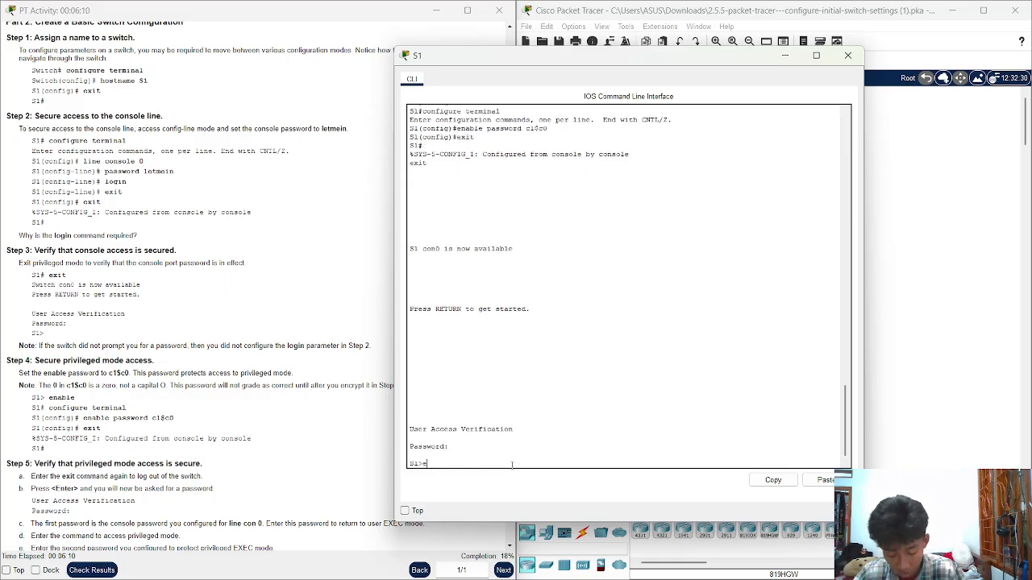
Run ena and supply the enable password to reach S1#
{"action": "type", "text": "ena"}
{"action": "key", "text": "Return"}
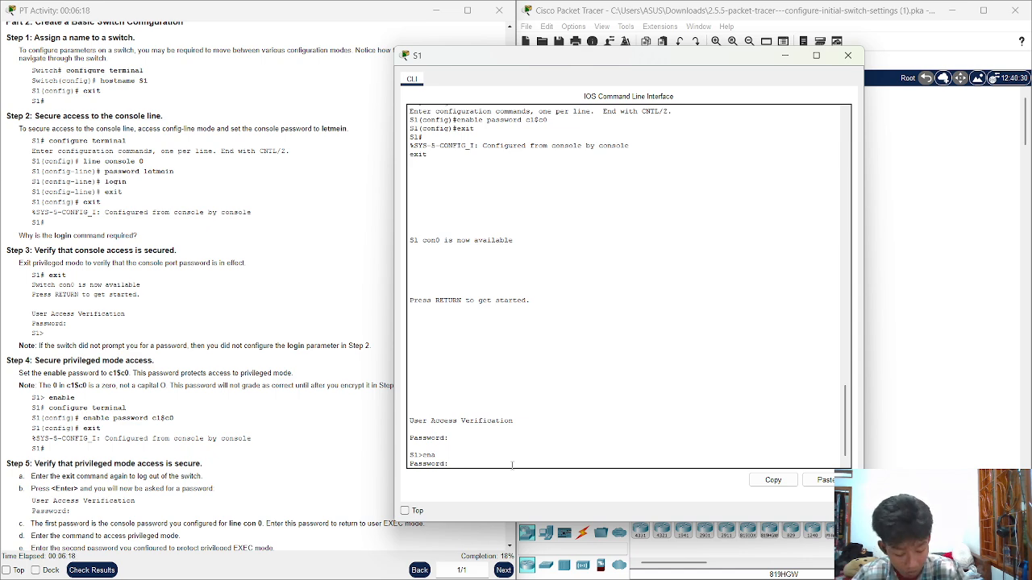
{"action": "key", "text": "Return"}
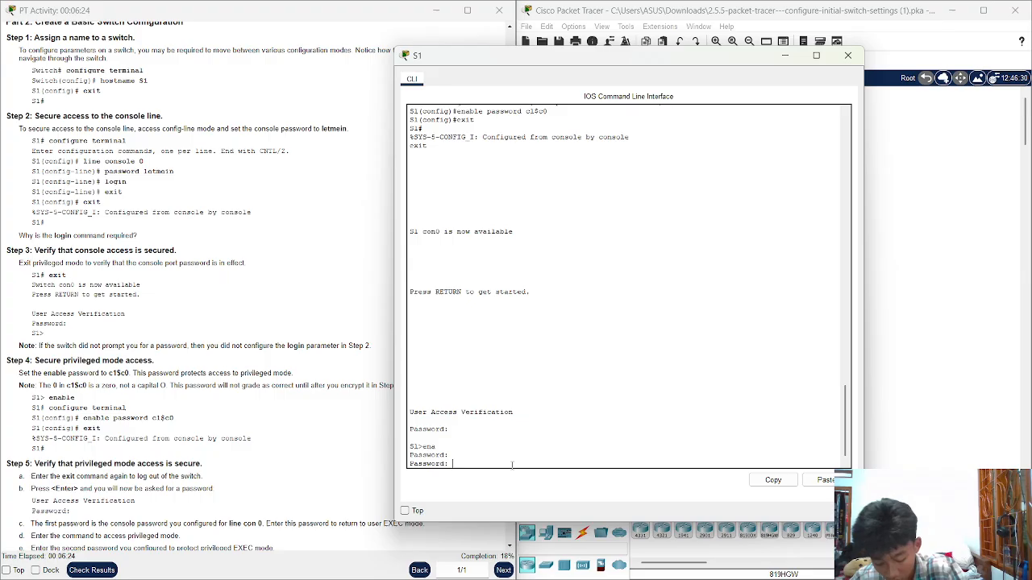
{"action": "key", "text": "Return"}
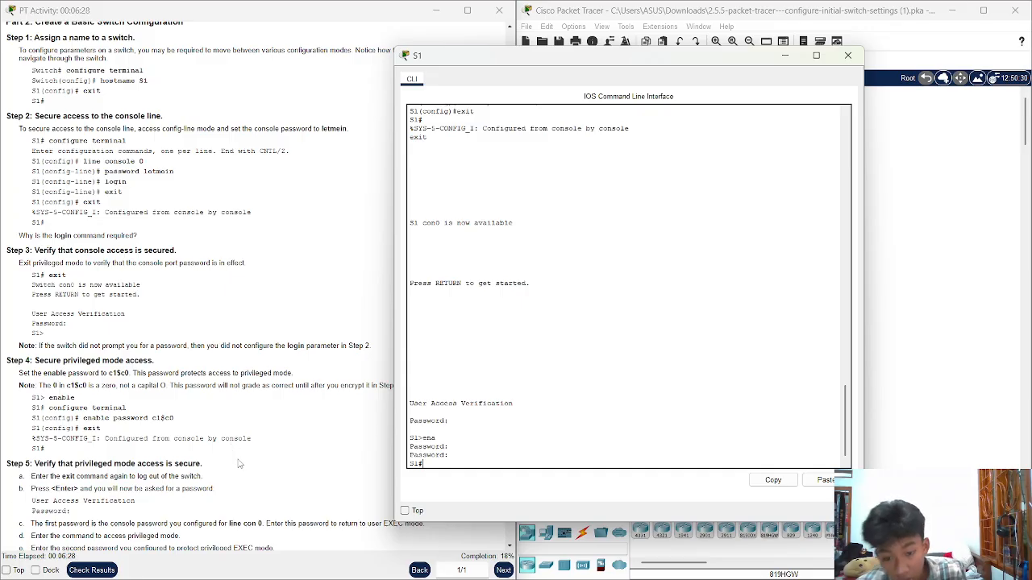
{"action": "scroll", "coordinate": [240, 458], "scroll_direction": "down", "scroll_amount": 1}
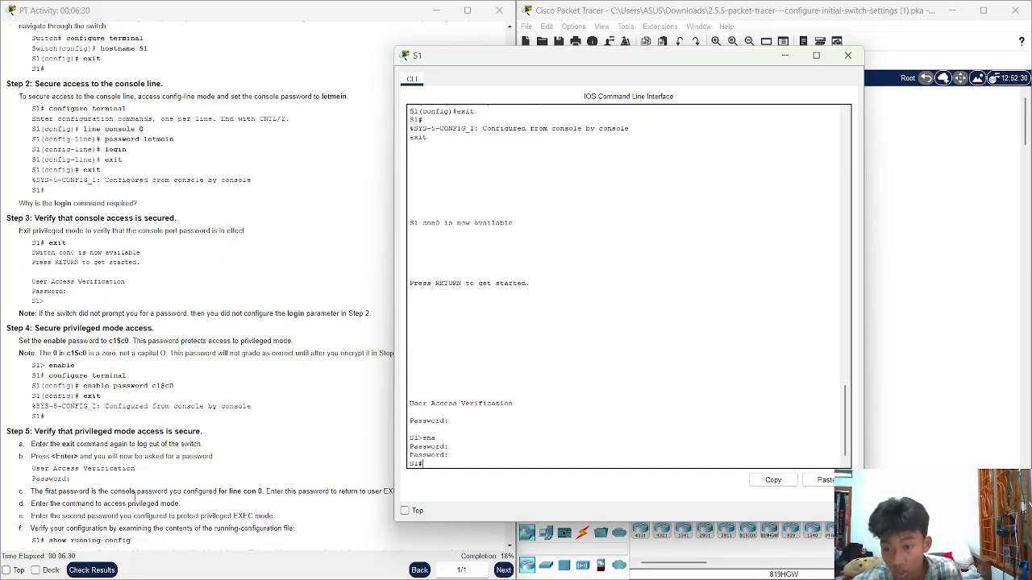
Check the Step 5 heading in the instructions, then return to the S1 console
{"action": "scroll", "coordinate": [117, 454], "scroll_direction": "down", "scroll_amount": 1}
{"action": "left_click_drag", "start_coordinate": [34, 399], "coordinate": [202, 393]}
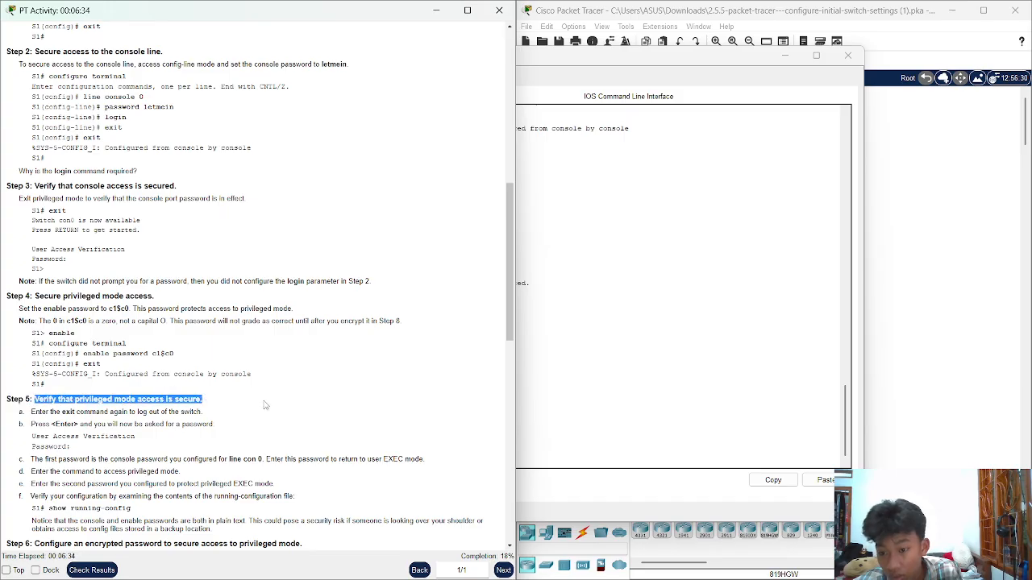
{"action": "left_click", "coordinate": [632, 383]}
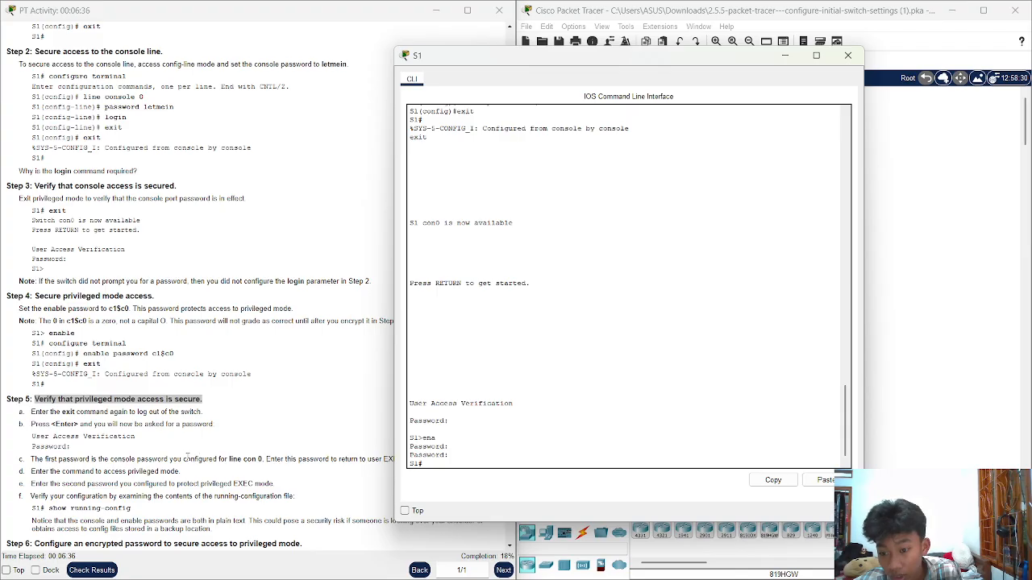
{"action": "scroll", "coordinate": [80, 417], "scroll_direction": "down", "scroll_amount": 3}
{"action": "scroll", "coordinate": [80, 418], "scroll_direction": "down", "scroll_amount": 1}
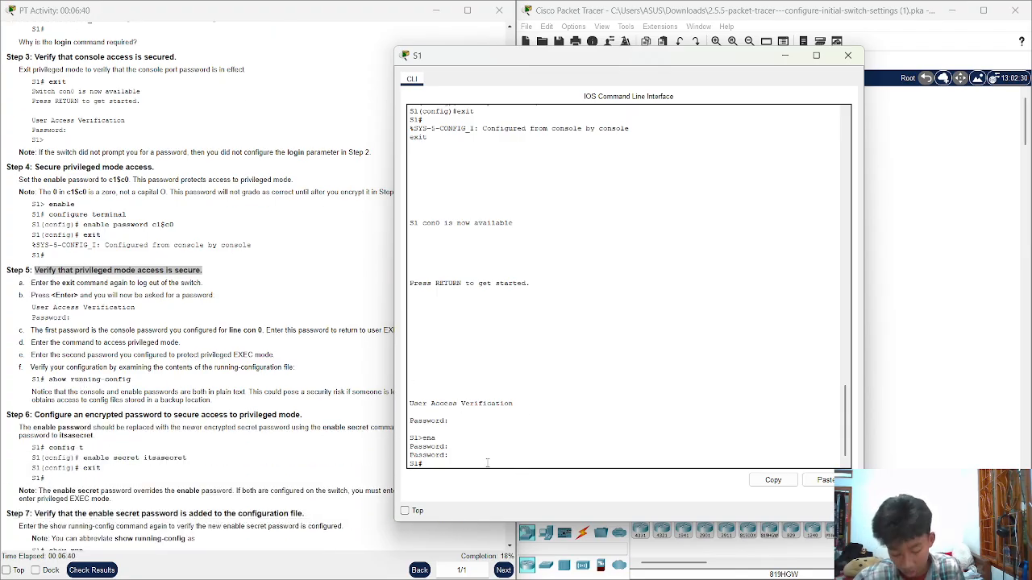
Page through S1's running-config to S1#, noting both passwords stored in plain text
{"action": "type", "text": "sho"}
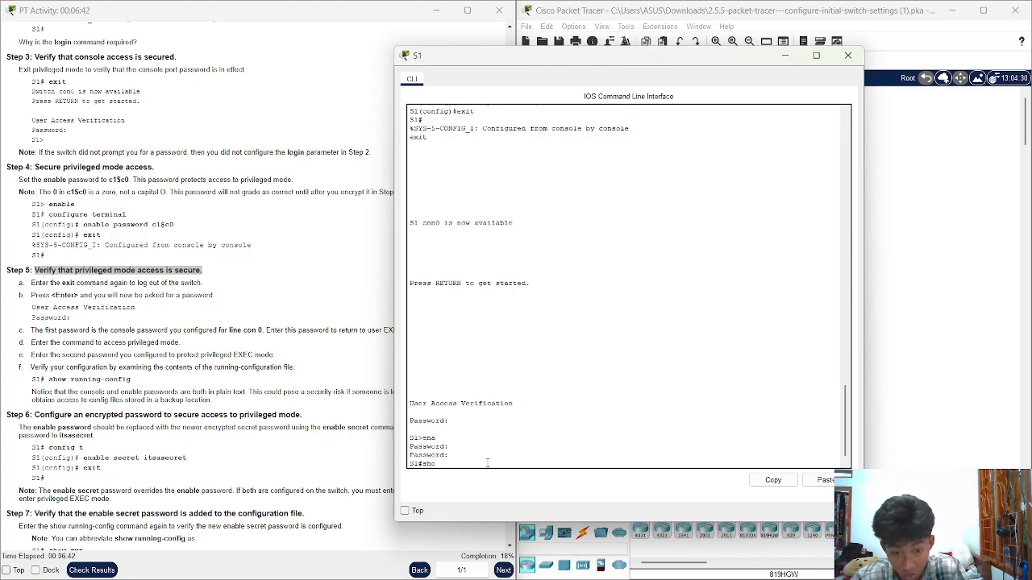
{"action": "type", "text": "w ru"}
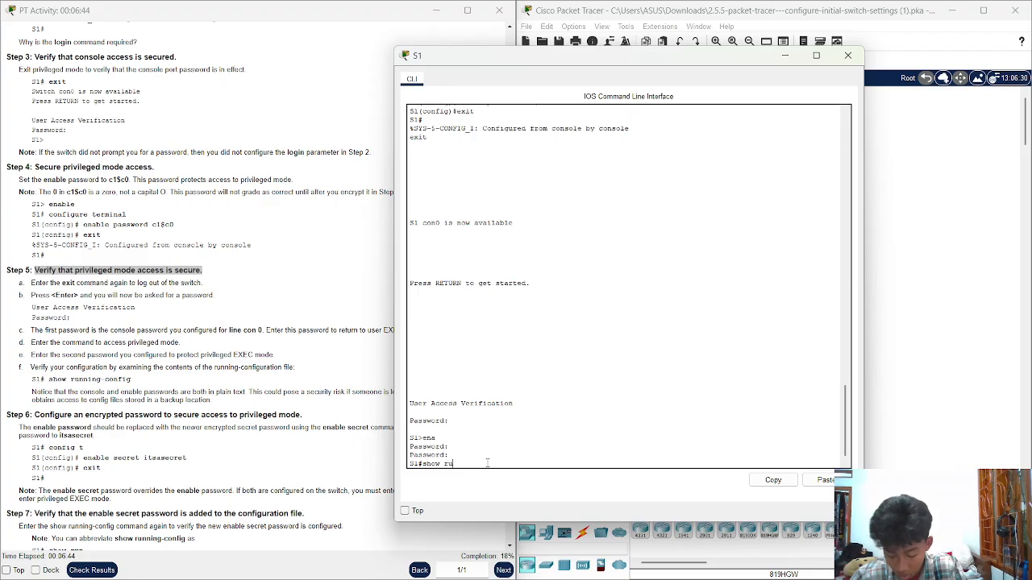
{"action": "key", "text": "Tab"}
{"action": "key", "text": "Return"}
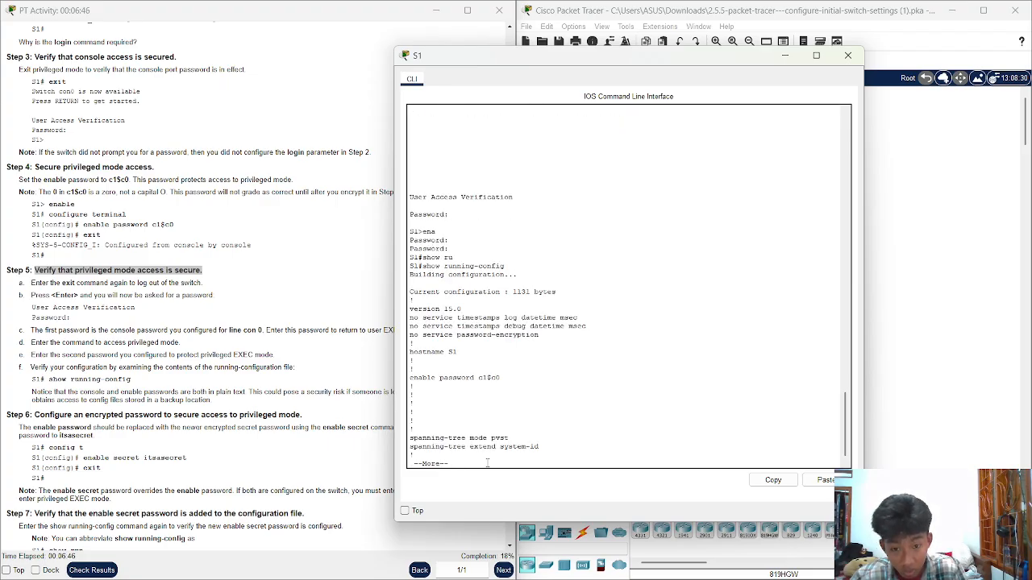
{"action": "key", "text": "Return"}
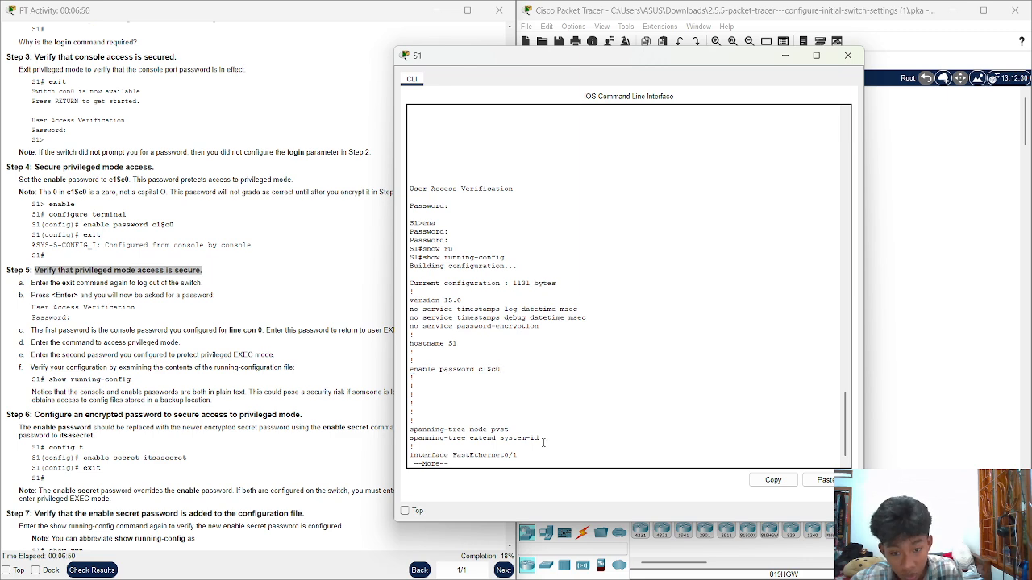
{"action": "key", "text": "Return"}
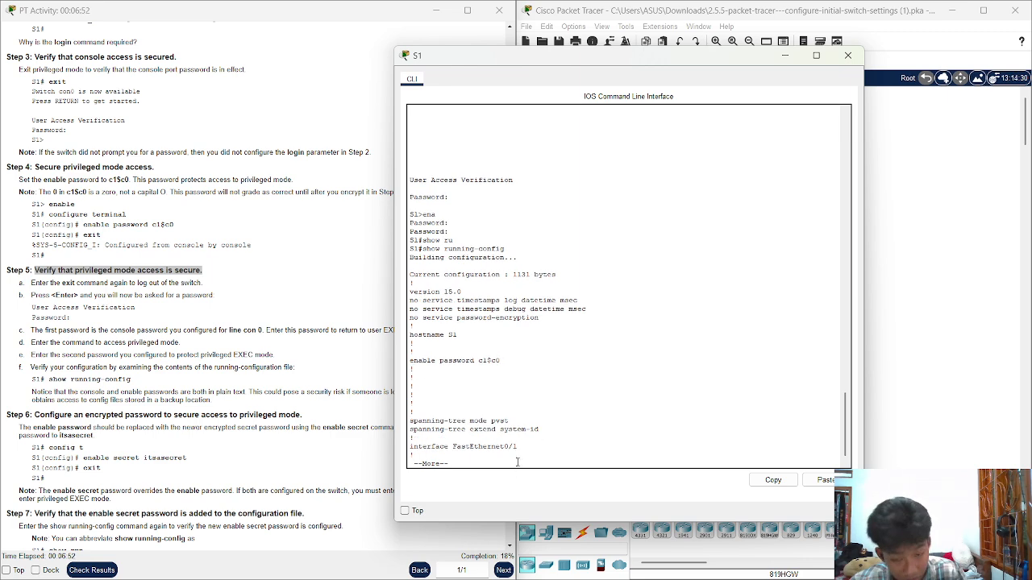
{"action": "key", "text": "Return"}
{"action": "key", "text": "Return"}
{"action": "key", "text": "Return"}
{"action": "key", "text": "Return"}
{"action": "key", "text": "Return"}
{"action": "key", "text": "Return"}
{"action": "key", "text": "Return"}
{"action": "key", "text": "Return"}
{"action": "key", "text": "Return"}
{"action": "key", "text": "Return"}
{"action": "key", "text": "Return"}
{"action": "key", "text": "Return"}
{"action": "key", "text": "Return"}
{"action": "key", "text": "Return"}
{"action": "key", "text": "Return"}
{"action": "key", "text": "Return"}
{"action": "key", "text": "Return"}
{"action": "key", "text": "Return"}
{"action": "key", "text": "Return"}
{"action": "key", "text": "Return"}
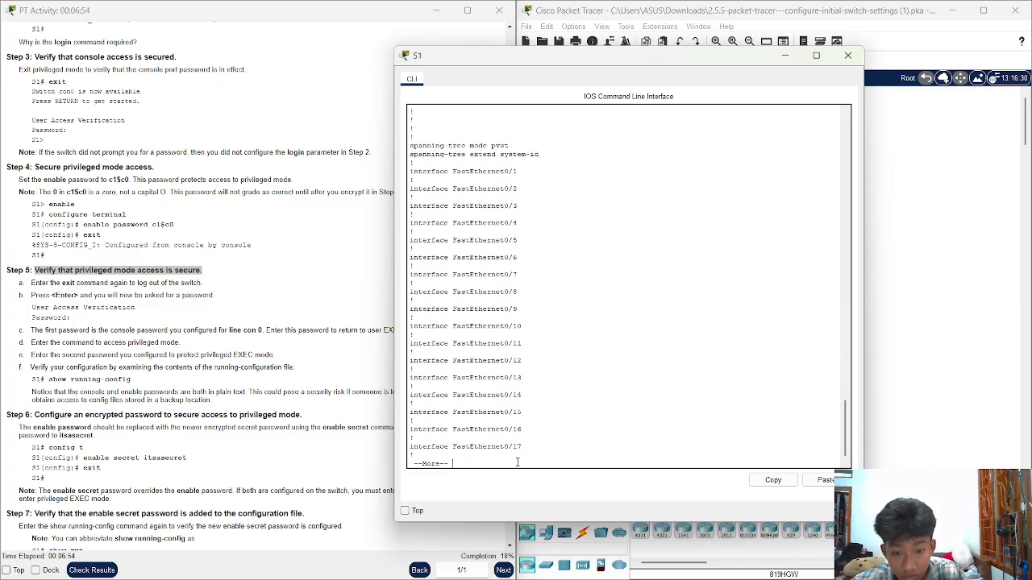
{"action": "key", "text": "Return"}
{"action": "key", "text": "Return"}
{"action": "key", "text": "Return"}
{"action": "key", "text": "Return"}
{"action": "key", "text": "Return"}
{"action": "key", "text": "Return"}
{"action": "key", "text": "Return"}
{"action": "key", "text": "Return"}
{"action": "key", "text": "Return"}
{"action": "key", "text": "Return"}
{"action": "key", "text": "Return"}
{"action": "key", "text": "Return"}
{"action": "key", "text": "Return"}
{"action": "key", "text": "Return"}
{"action": "key", "text": "Return"}
{"action": "key", "text": "Return"}
{"action": "key", "text": "Return"}
{"action": "key", "text": "Return"}
{"action": "key", "text": "Return"}
{"action": "key", "text": "Return"}
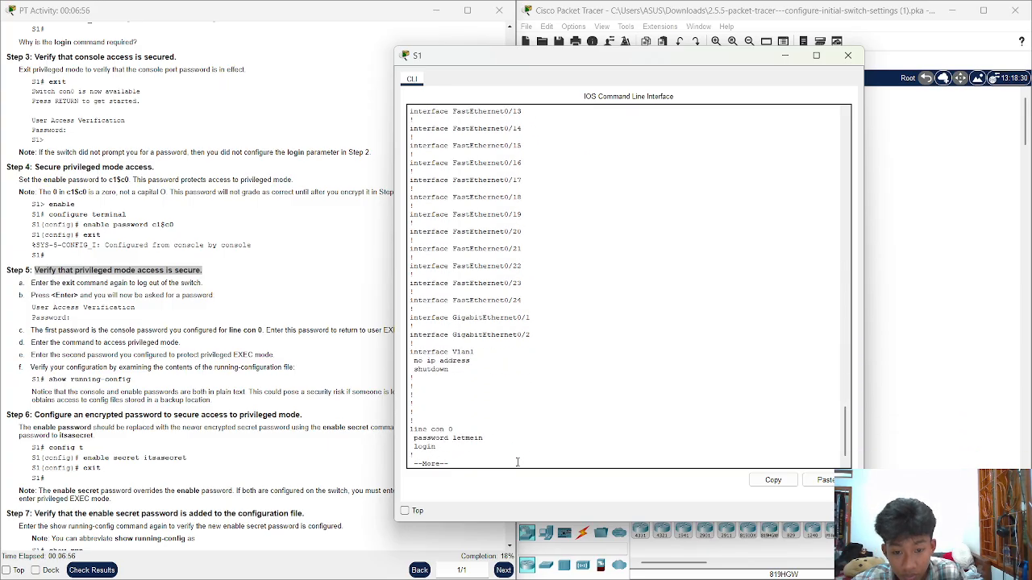
{"action": "key", "text": "Return"}
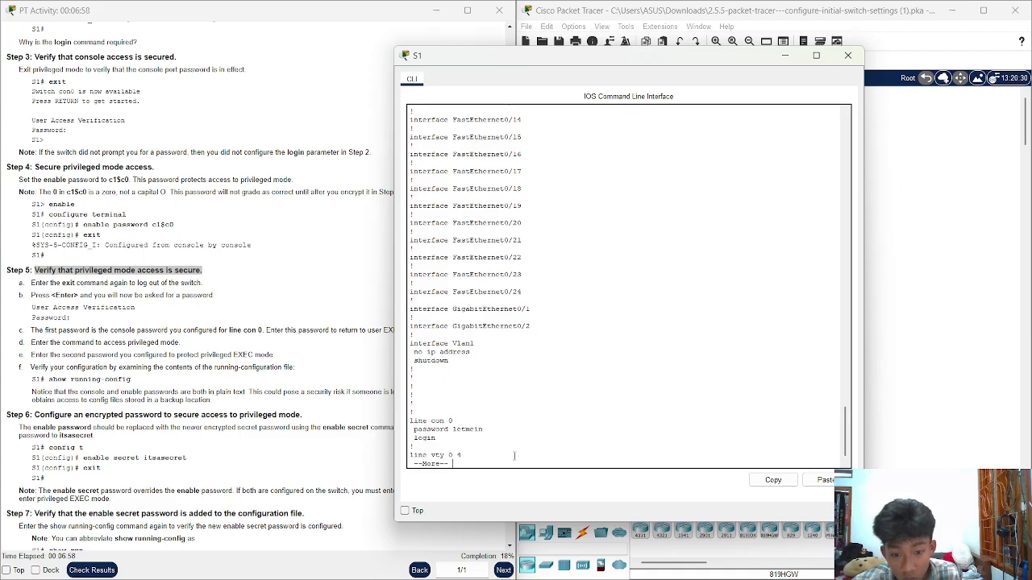
{"action": "left_click_drag", "start_coordinate": [498, 437], "coordinate": [464, 443]}
{"action": "key", "text": "Return"}
{"action": "key", "text": "Return"}
{"action": "key", "text": "Return"}
{"action": "key", "text": "Return"}
{"action": "key", "text": "Return"}
{"action": "key", "text": "Return"}
{"action": "key", "text": "Return"}
{"action": "key", "text": "Return"}
{"action": "key", "text": "Return"}
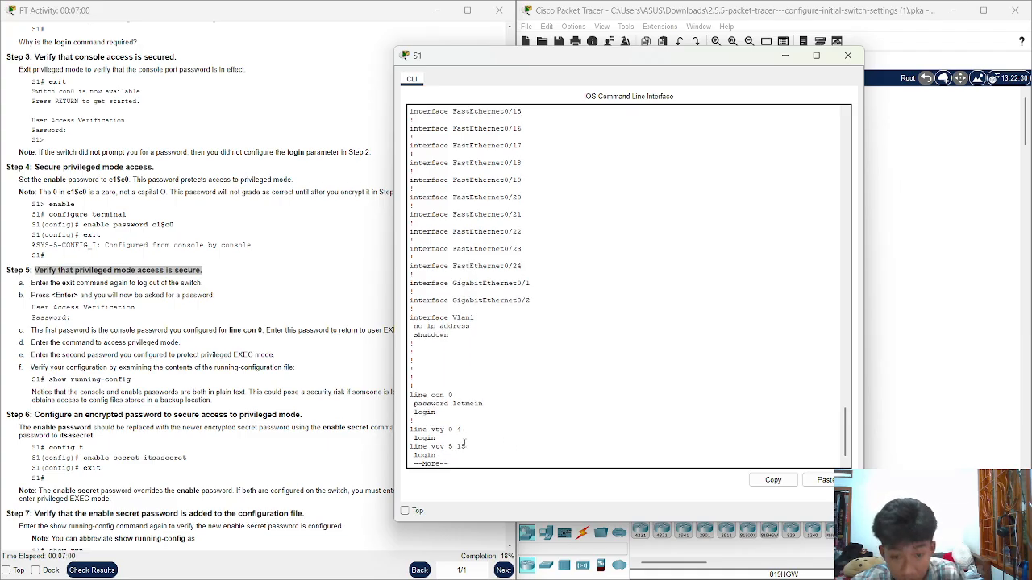
{"action": "key", "text": "Return"}
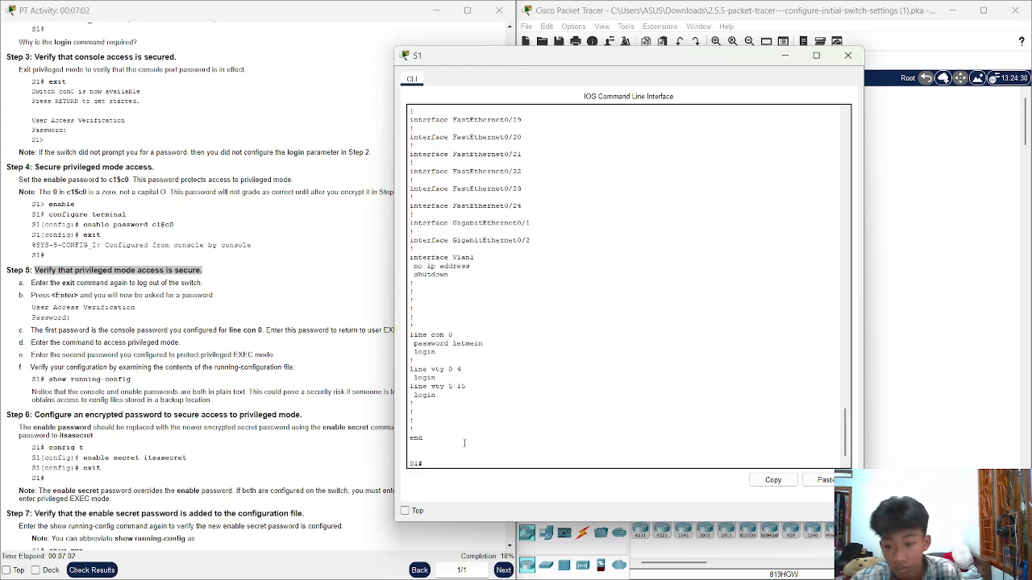
{"action": "left_click", "coordinate": [44, 427]}
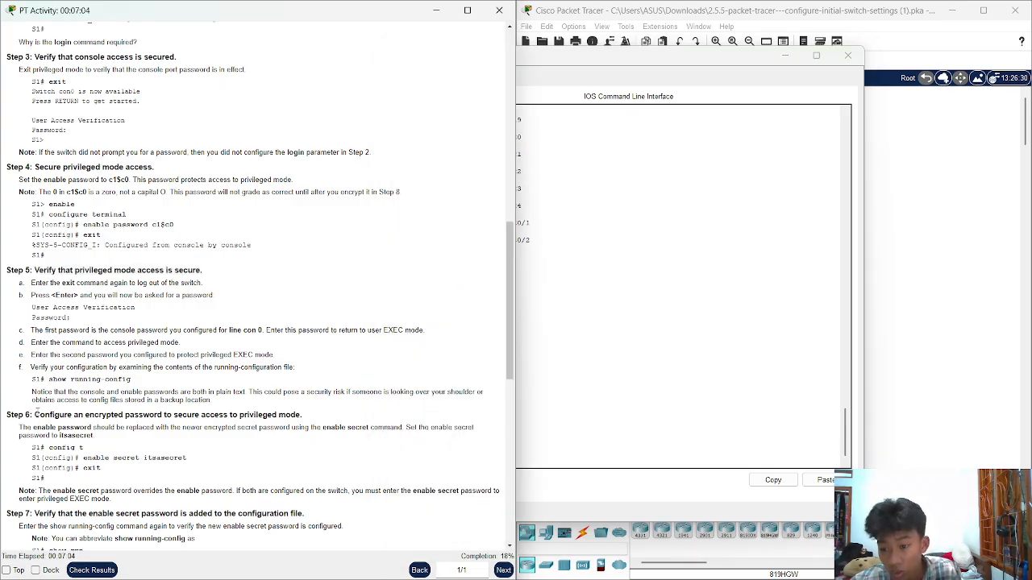
Run configure terminal on S1 to reach the S1(config)# prompt
{"action": "left_click_drag", "start_coordinate": [34, 414], "coordinate": [298, 415]}
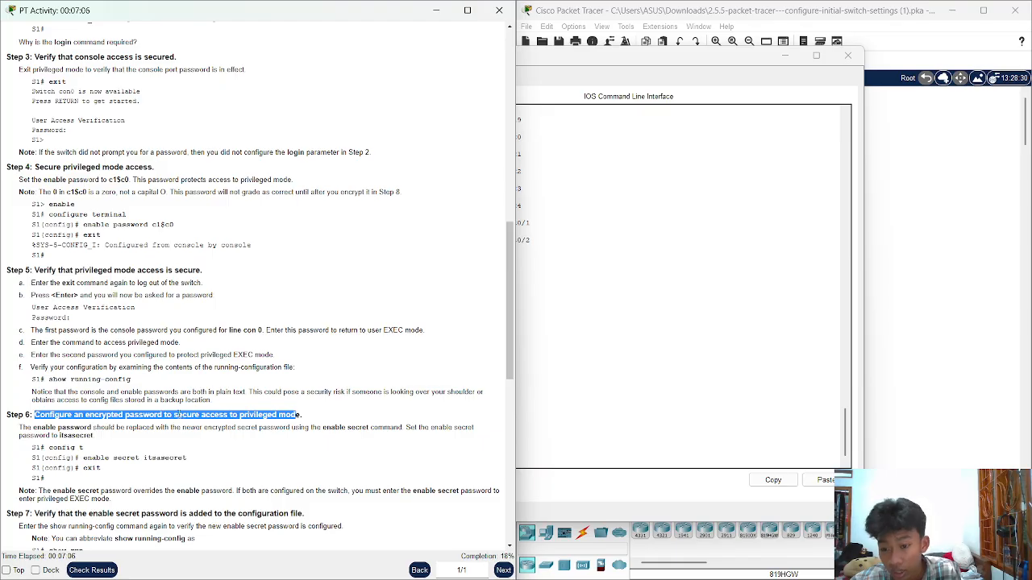
{"action": "scroll", "coordinate": [173, 412], "scroll_direction": "down", "scroll_amount": 1}
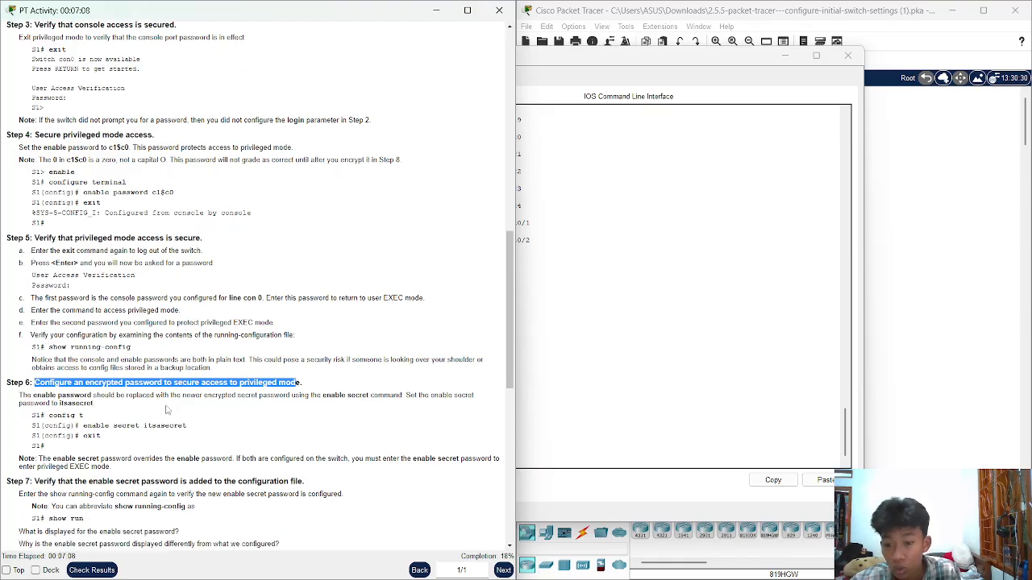
{"action": "left_click", "coordinate": [603, 373]}
{"action": "scroll", "coordinate": [150, 424], "scroll_direction": "down", "scroll_amount": 2}
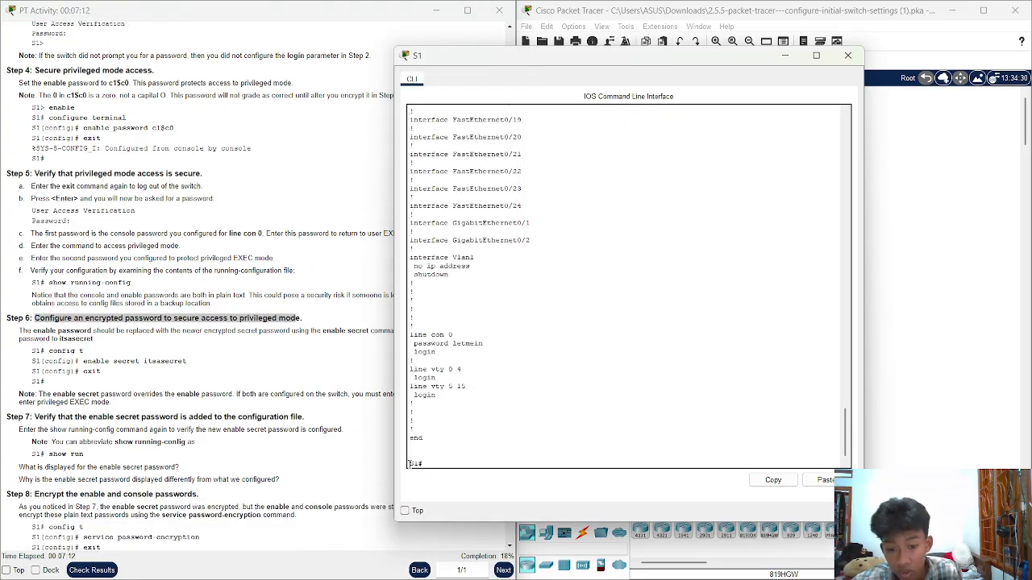
{"action": "type", "text": "co"}
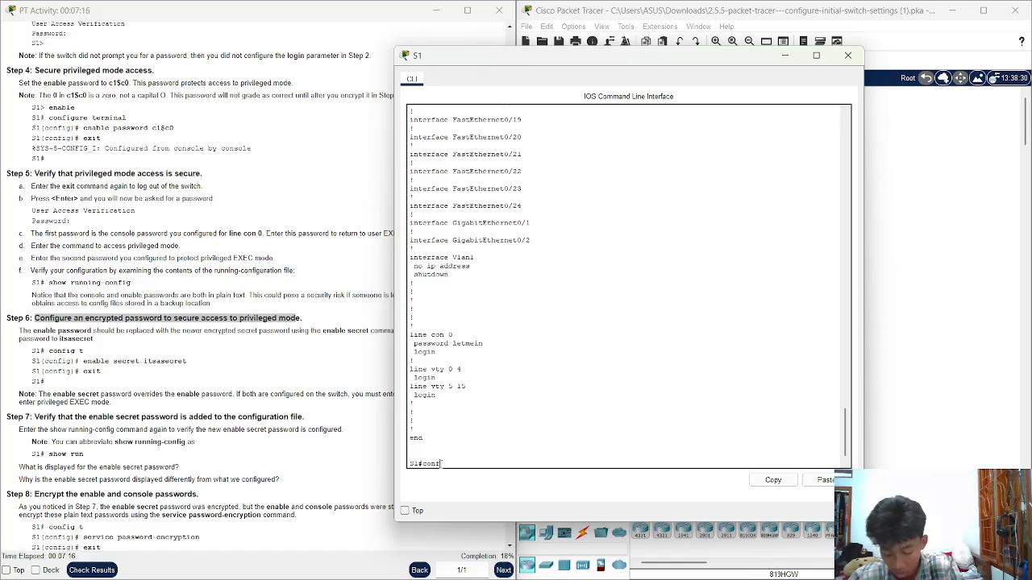
{"action": "type", "text": "nf"}
{"action": "key", "text": "Tab"}
{"action": "type", "text": "t"}
{"action": "key", "text": "Tab"}
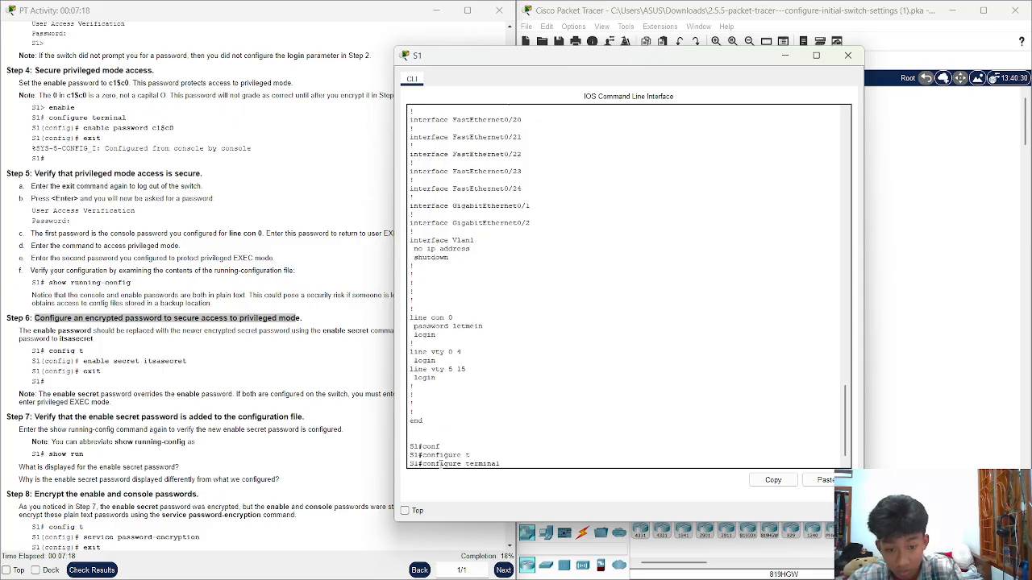
{"action": "key", "text": "Return"}
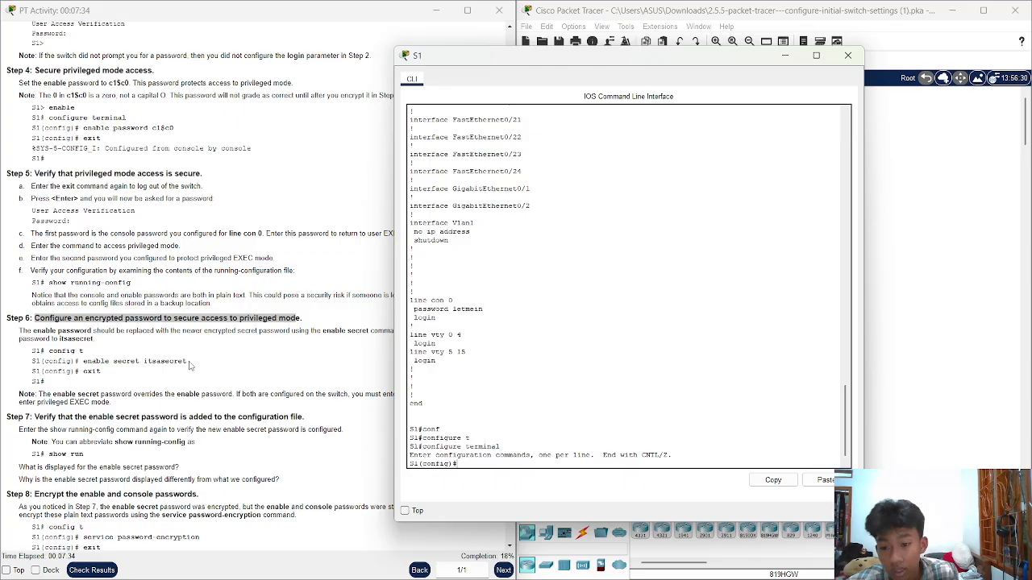
Review the Step 6 enable secret example command and its password in the instructions
{"action": "left_click_drag", "start_coordinate": [188, 364], "coordinate": [148, 365]}
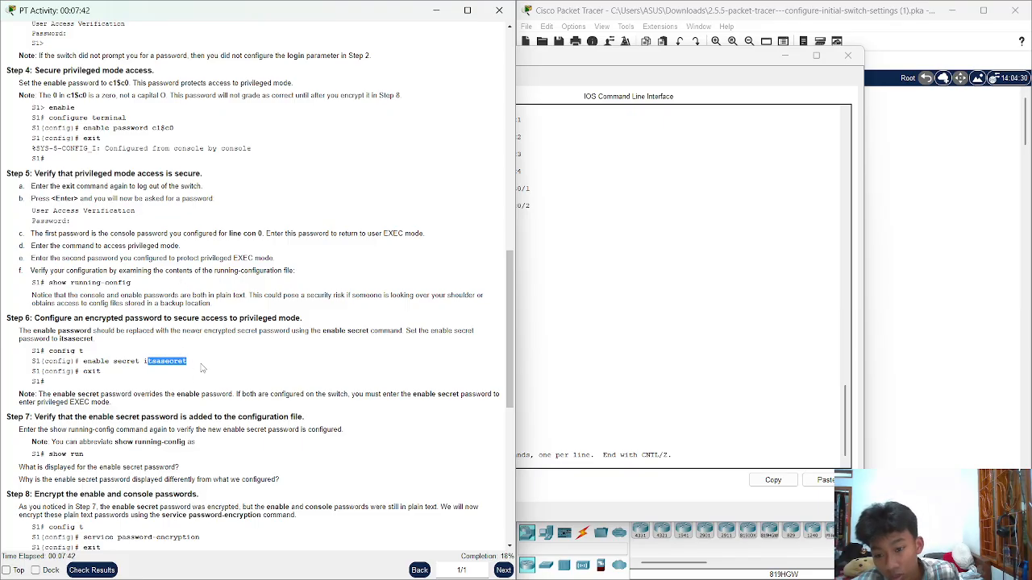
{"action": "left_click_drag", "start_coordinate": [195, 363], "coordinate": [83, 361]}
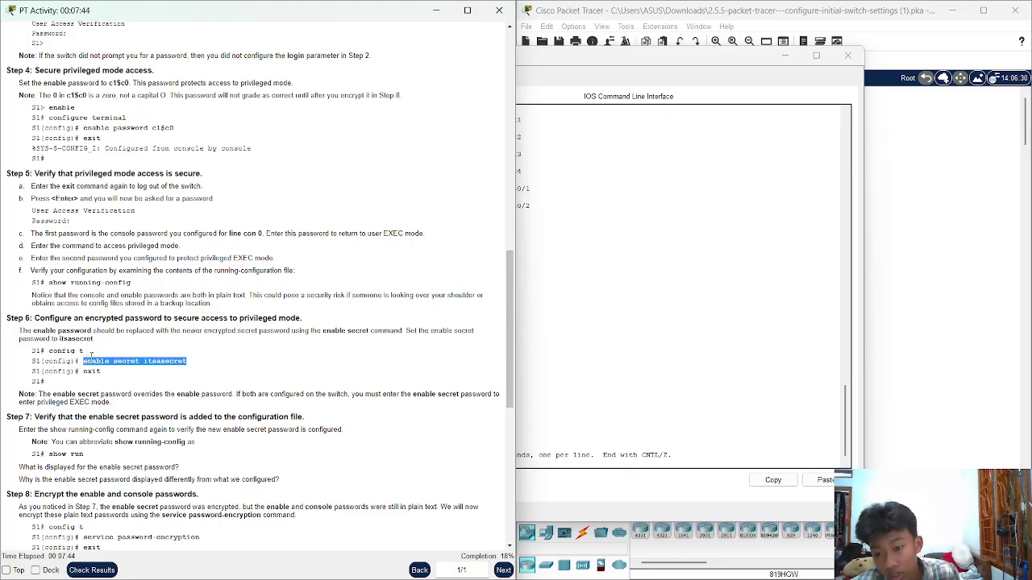
{"action": "left_click_drag", "start_coordinate": [187, 362], "coordinate": [105, 362]}
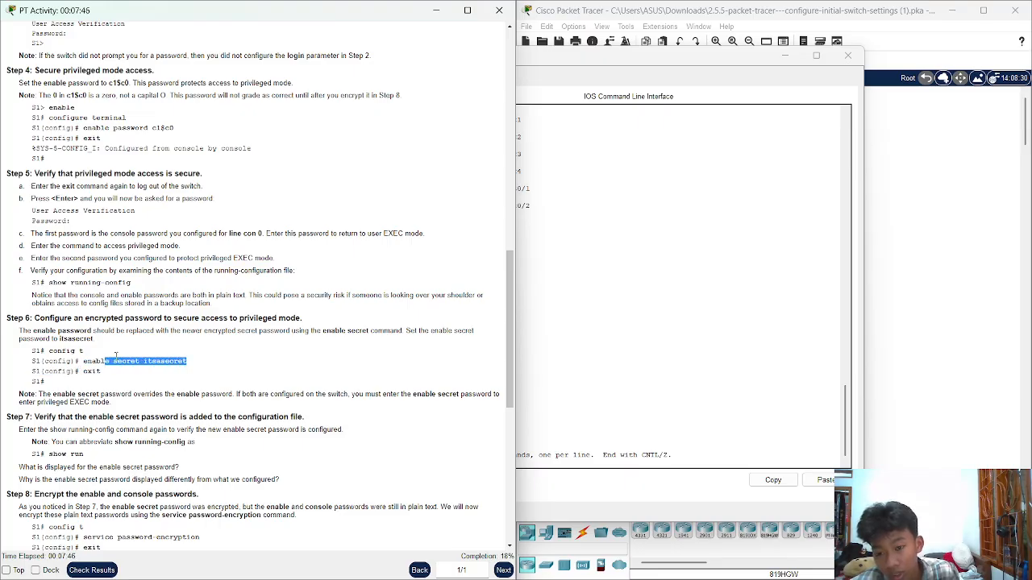
{"action": "left_click", "coordinate": [194, 364]}
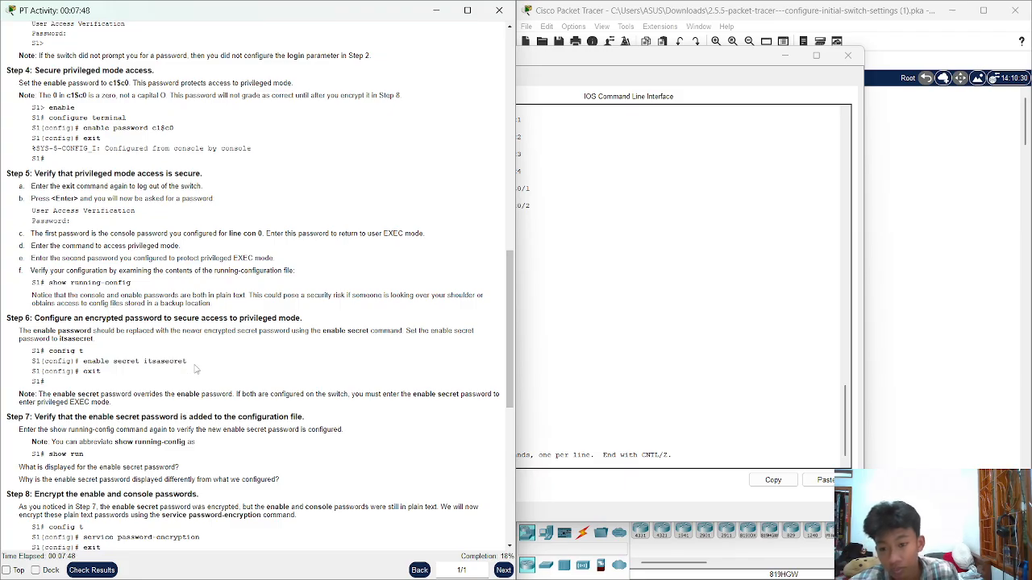
{"action": "left_click_drag", "start_coordinate": [187, 362], "coordinate": [146, 366]}
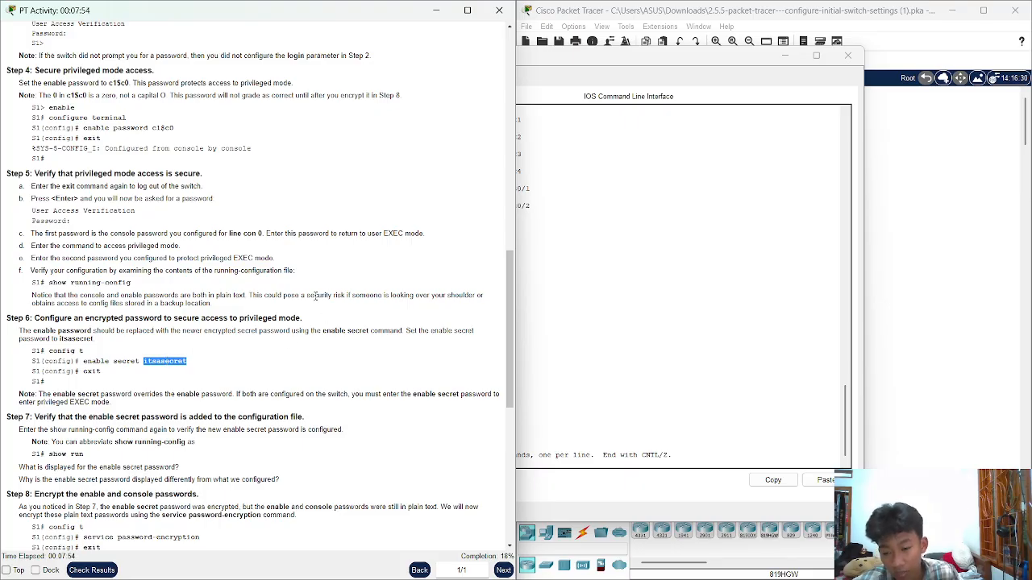
{"action": "left_click", "coordinate": [670, 277]}
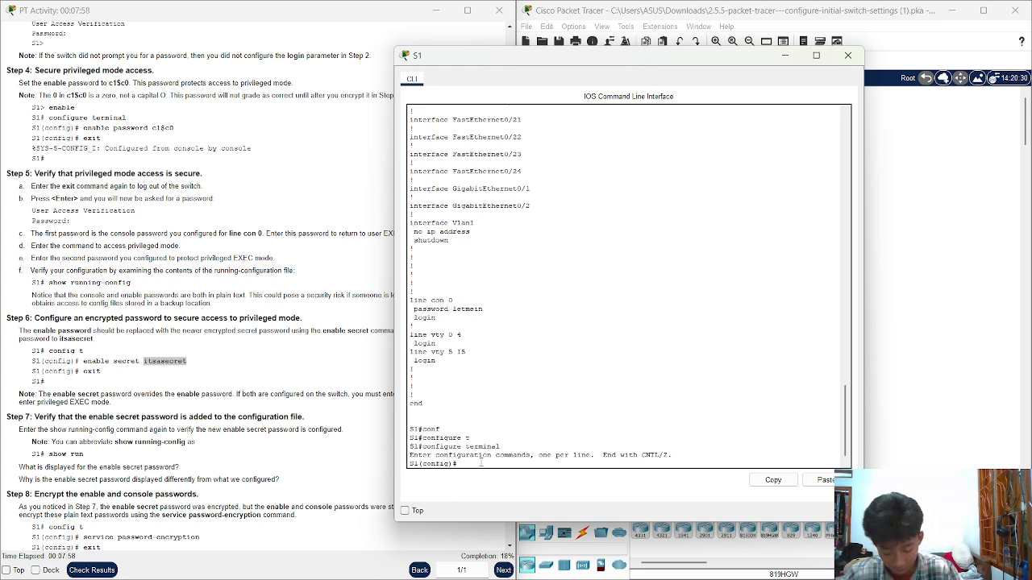
Configure the enable secret password on S1 and exit back to the S1# prompt
{"action": "type", "text": "enable"}
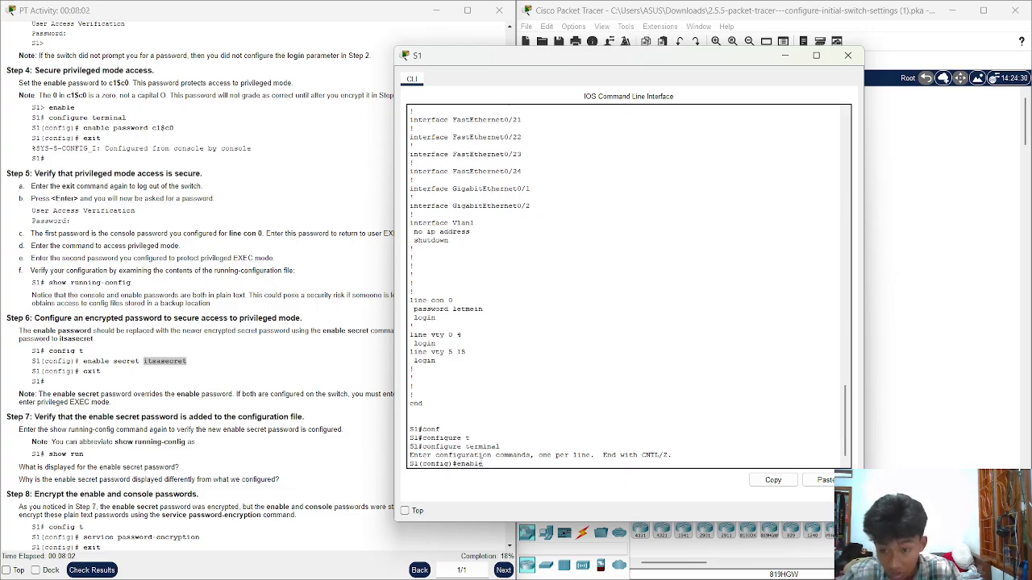
{"action": "type", "text": " secret"}
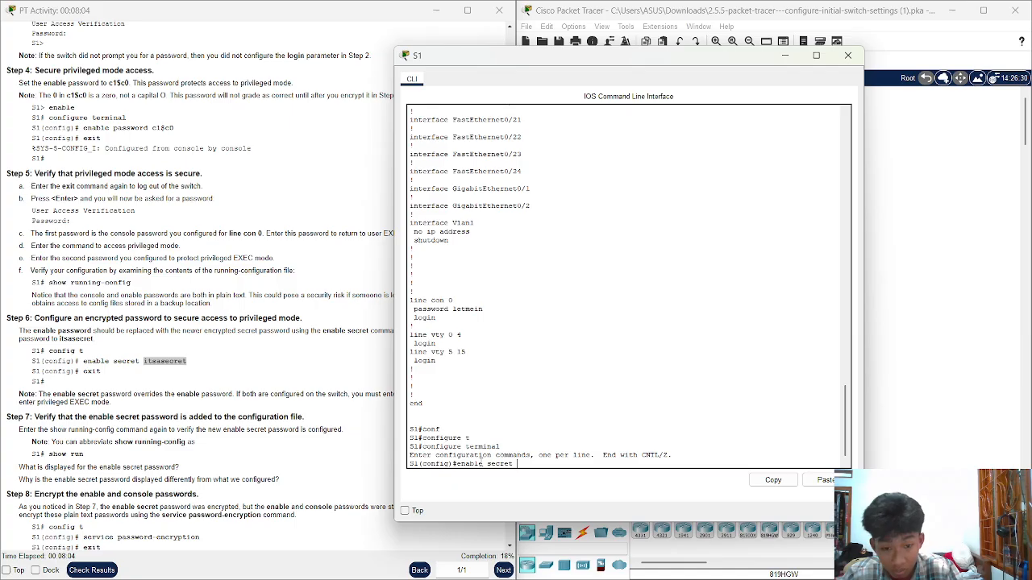
{"action": "type", "text": " it"}
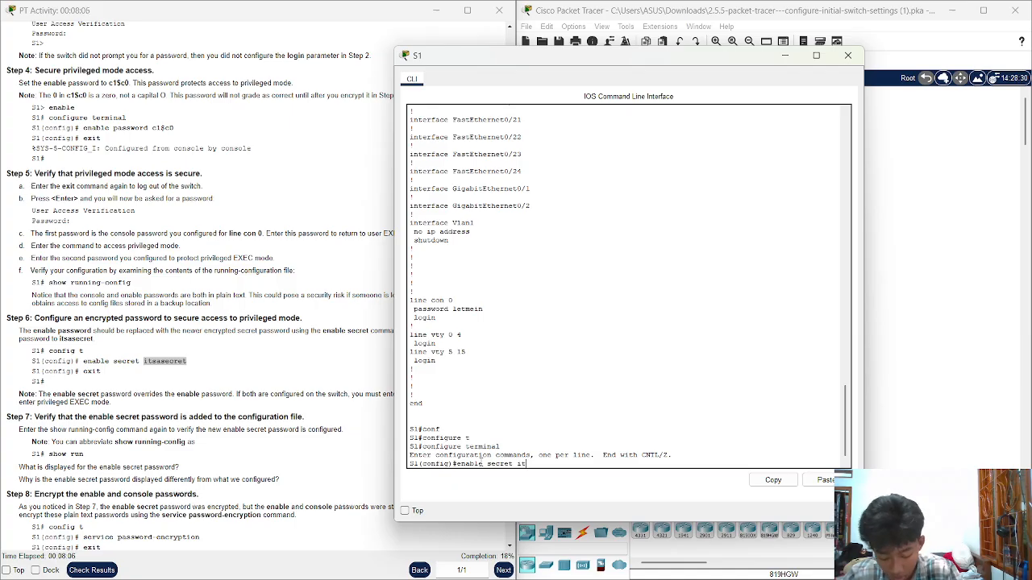
{"action": "type", "text": "sas"}
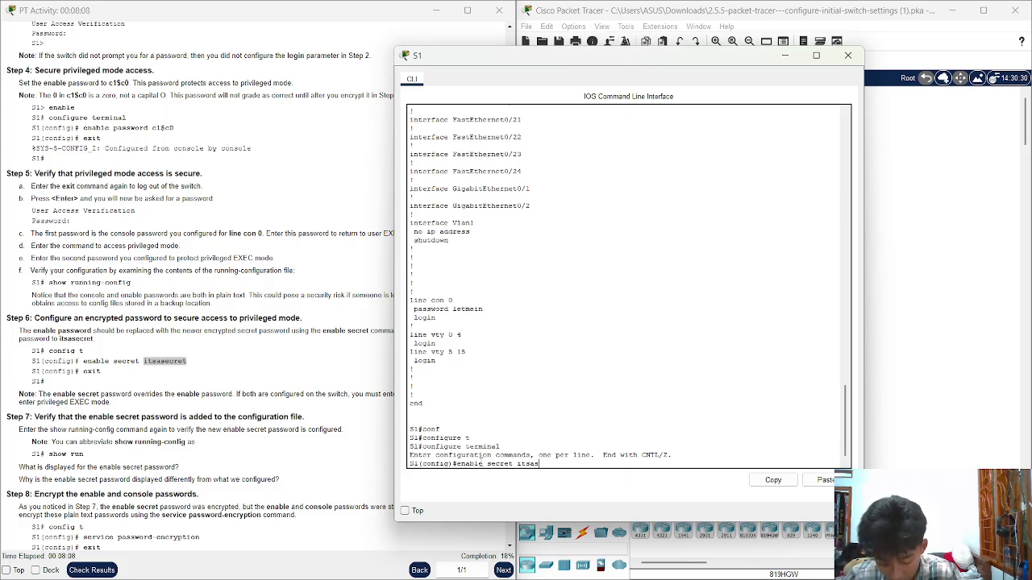
{"action": "type", "text": "ecret"}
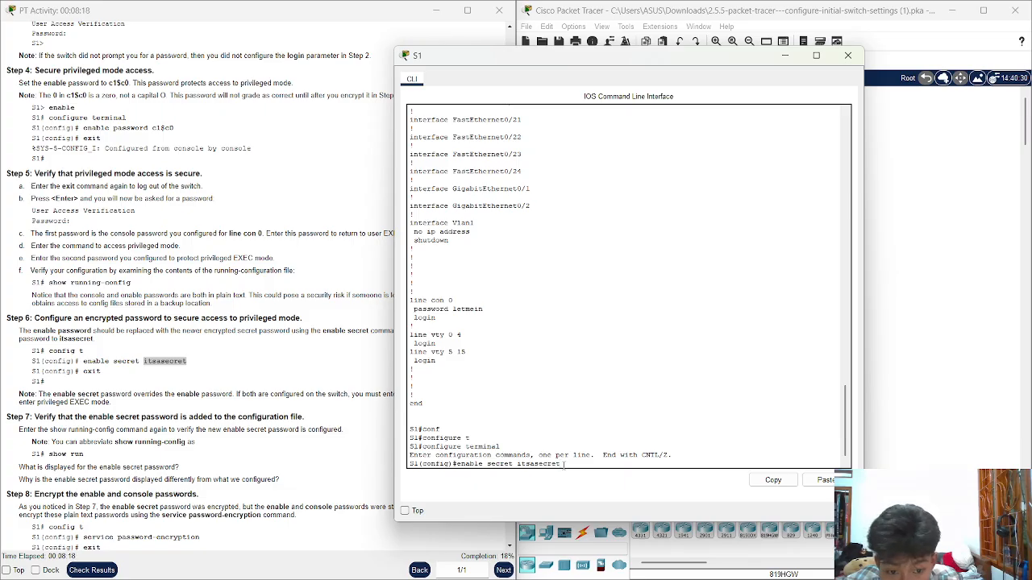
{"action": "key", "text": "Return"}
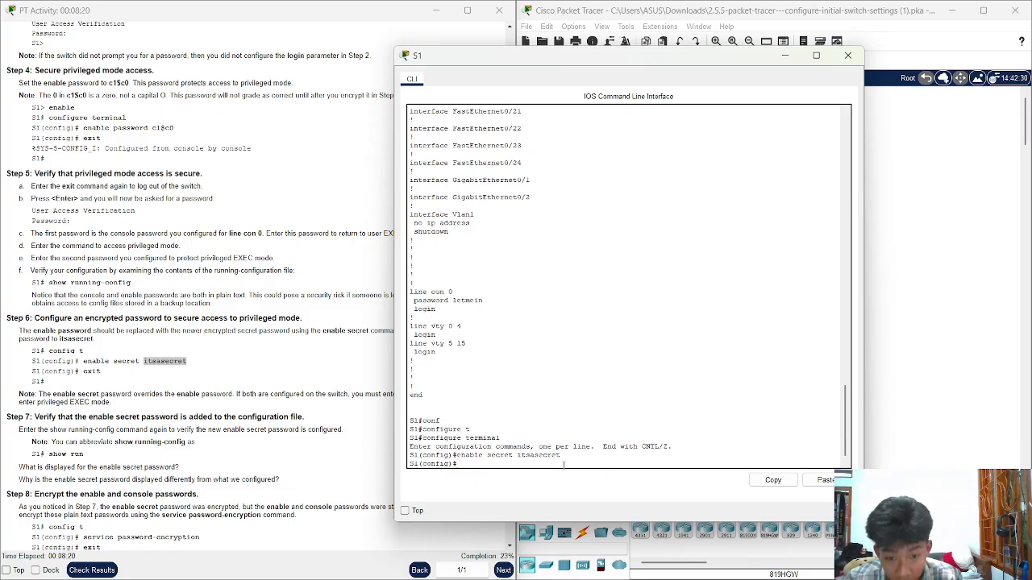
{"action": "type", "text": "e"}
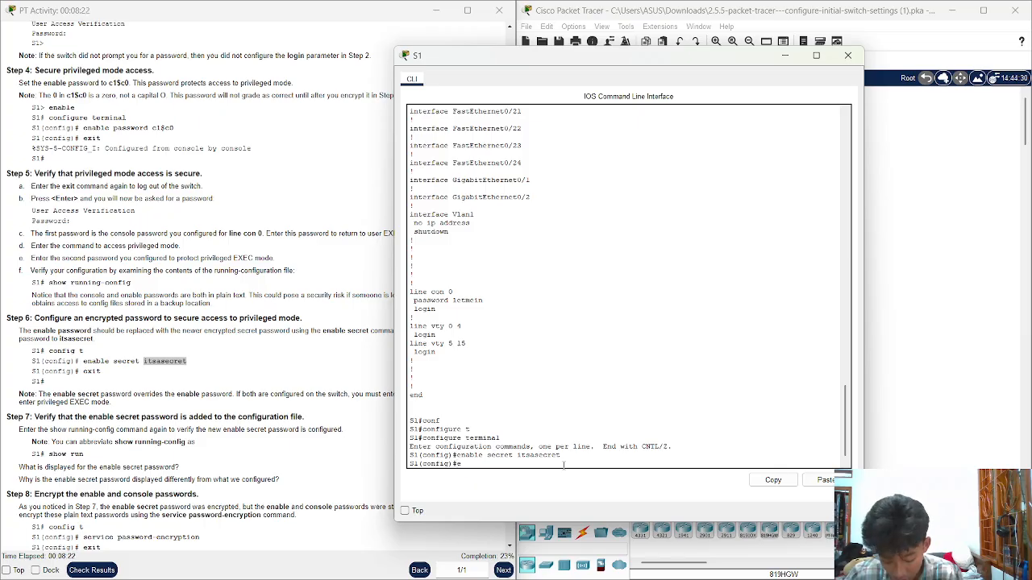
{"action": "type", "text": "xit"}
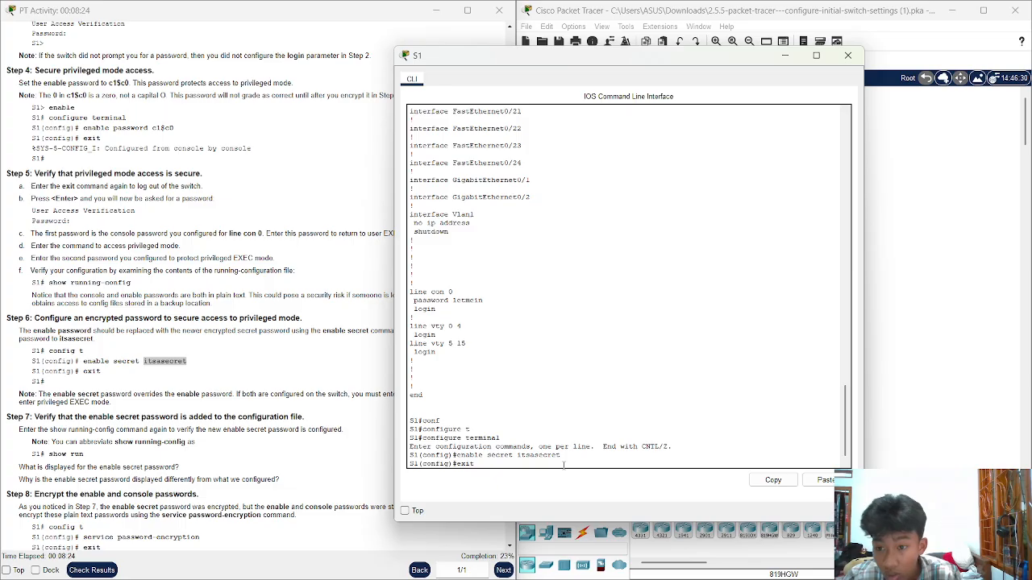
{"action": "key", "text": "Return"}
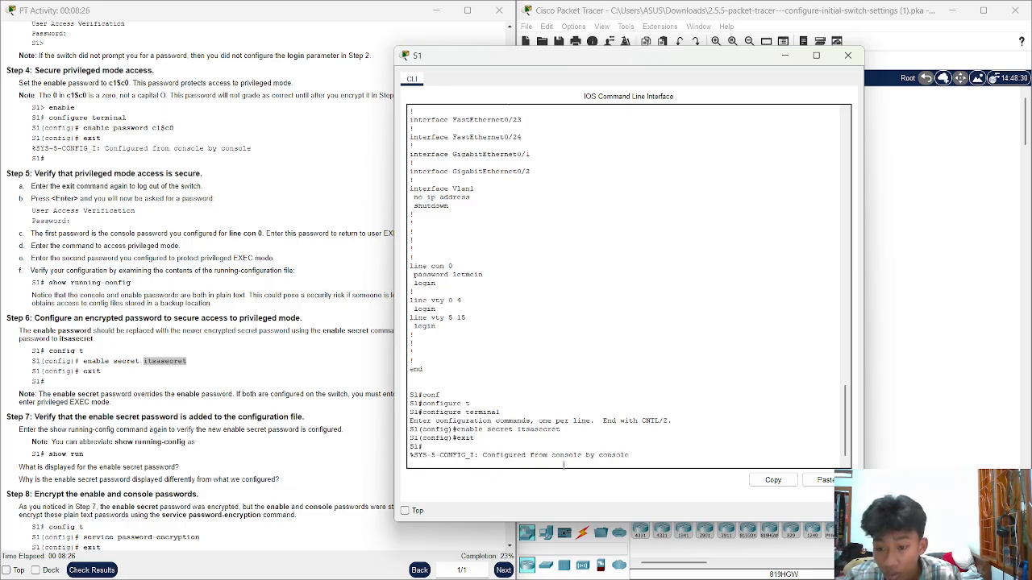
{"action": "scroll", "coordinate": [342, 385], "scroll_direction": "up", "scroll_amount": 6}
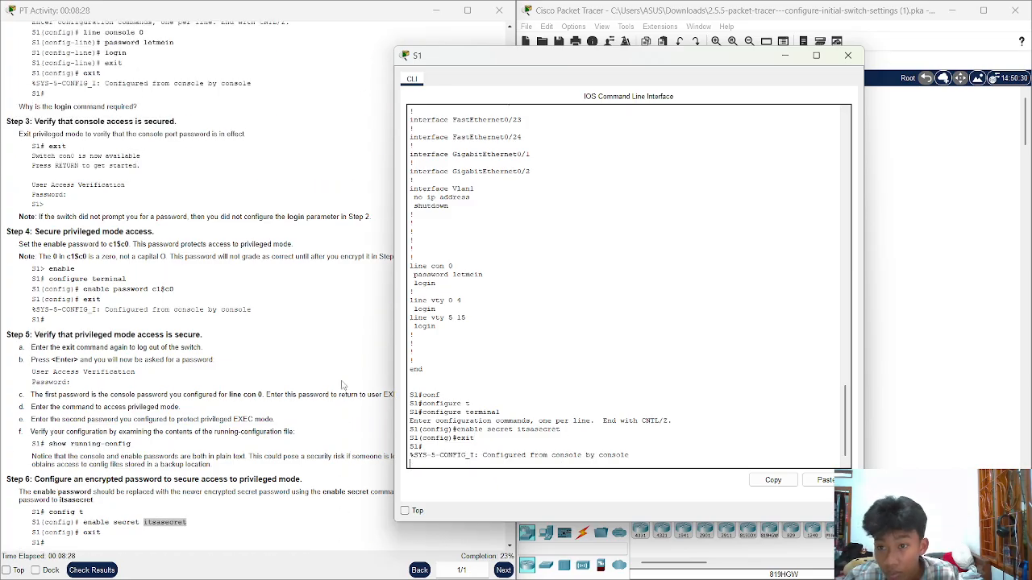
{"action": "scroll", "coordinate": [342, 385], "scroll_direction": "down", "scroll_amount": 5}
{"action": "scroll", "coordinate": [578, 352], "scroll_direction": "up", "scroll_amount": 8}
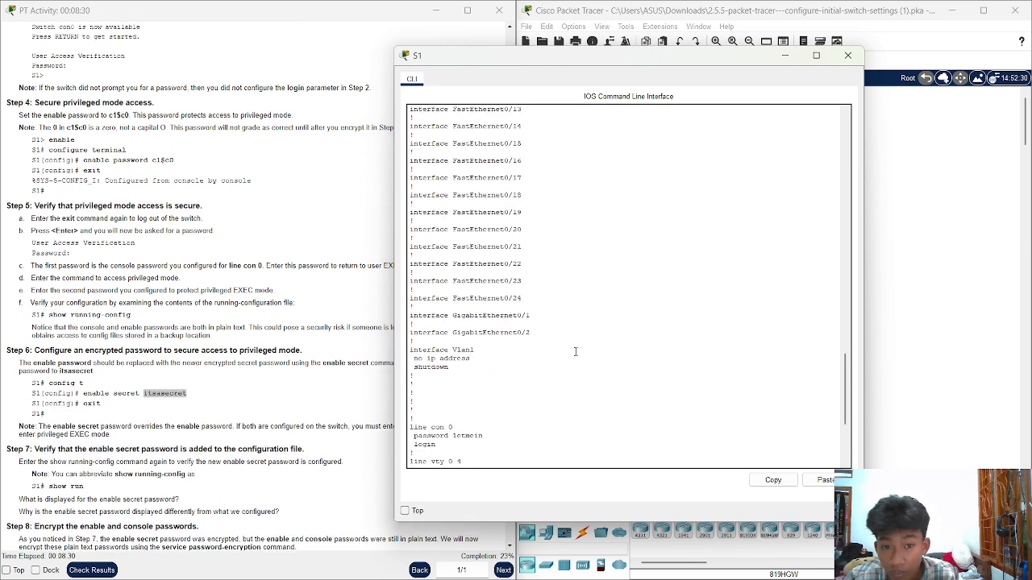
{"action": "scroll", "coordinate": [577, 351], "scroll_direction": "up", "scroll_amount": 10}
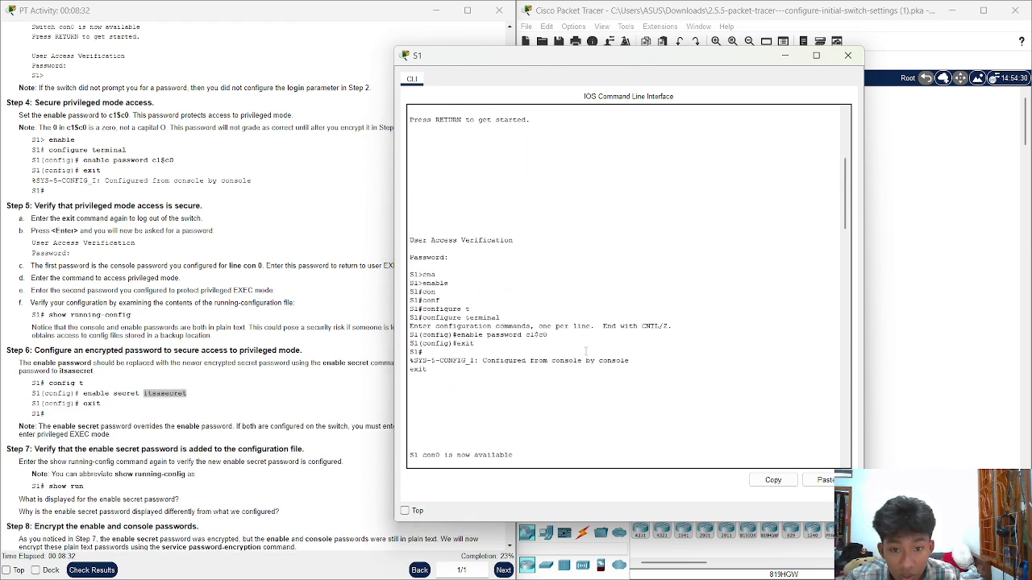
{"action": "scroll", "coordinate": [589, 352], "scroll_direction": "up", "scroll_amount": 8}
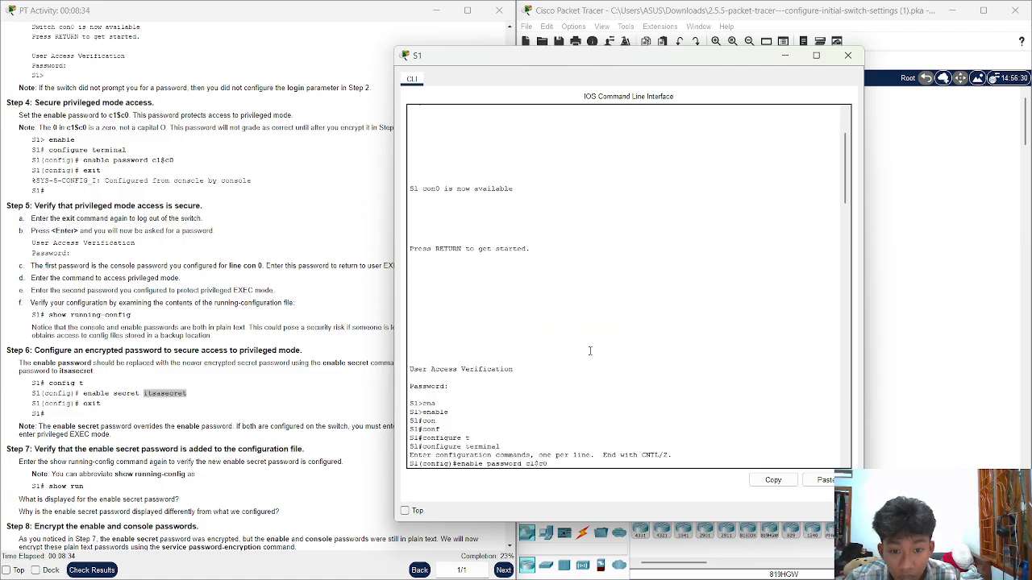
{"action": "scroll", "coordinate": [591, 350], "scroll_direction": "down", "scroll_amount": 5}
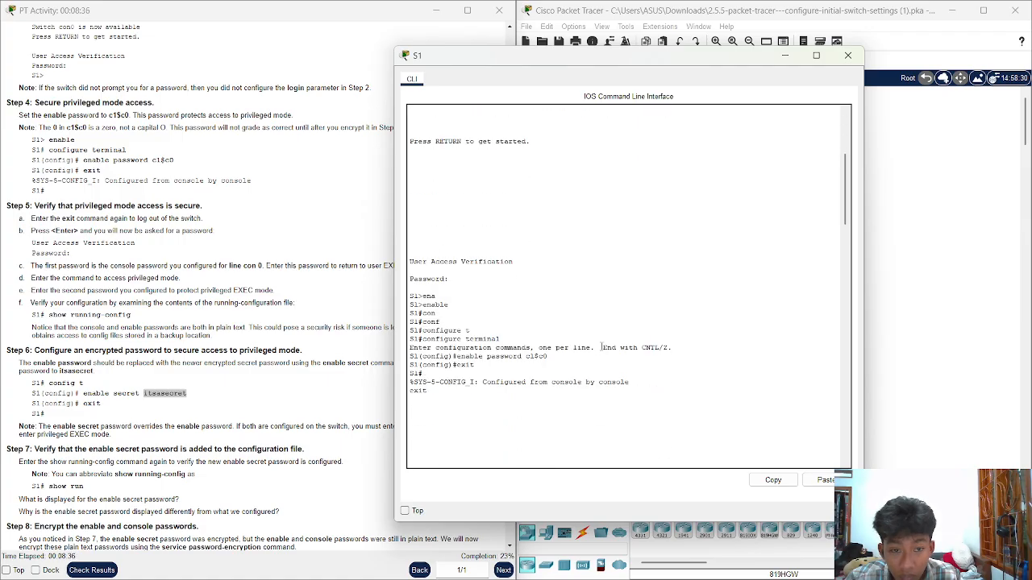
{"action": "left_click_drag", "start_coordinate": [845, 257], "coordinate": [709, 484]}
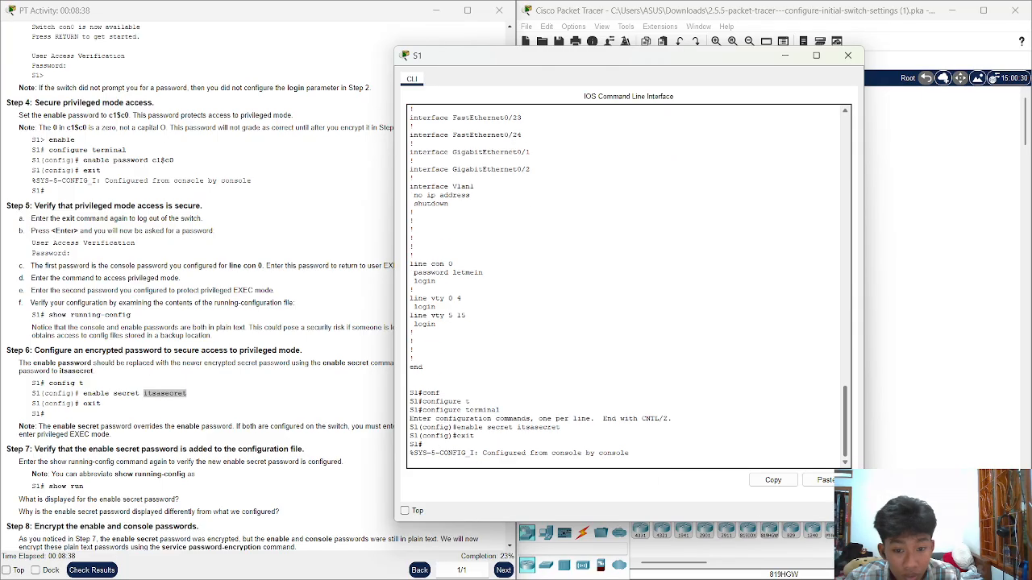
Log out of S1 with exit and log back in with the console password
{"action": "key", "text": "Return"}
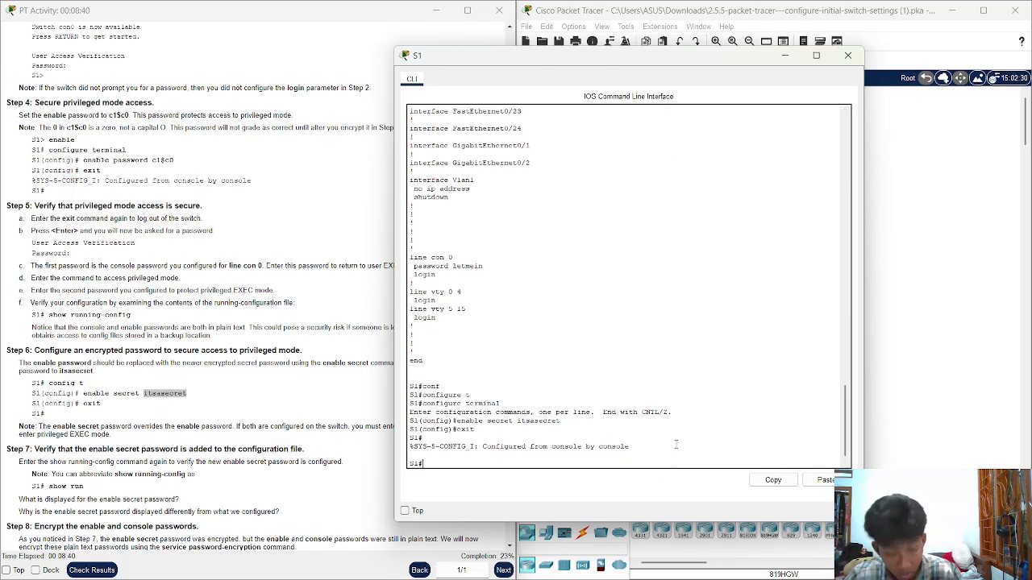
{"action": "type", "text": "exi"}
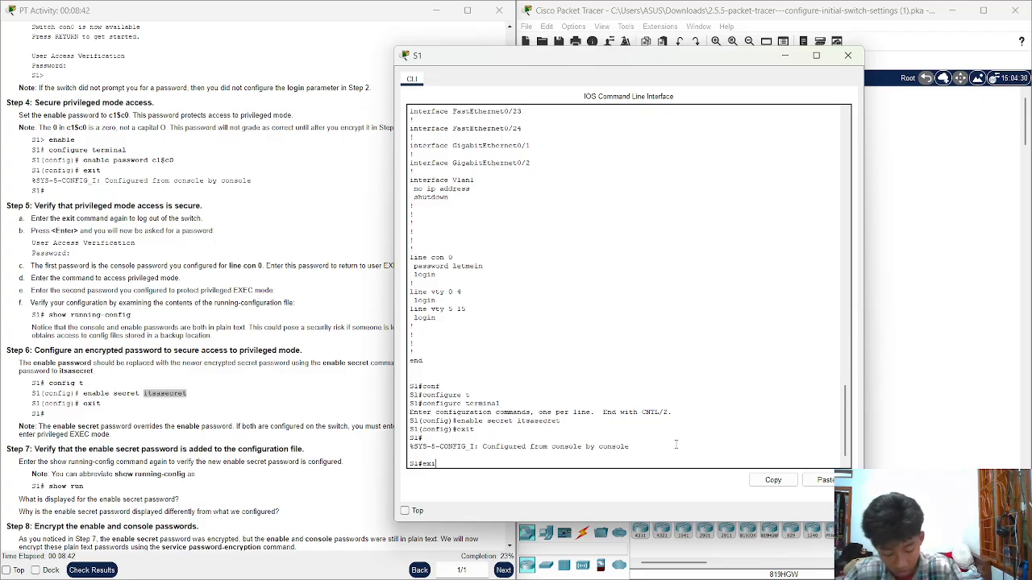
{"action": "type", "text": "t"}
{"action": "key", "text": "Return"}
{"action": "key", "text": "Return"}
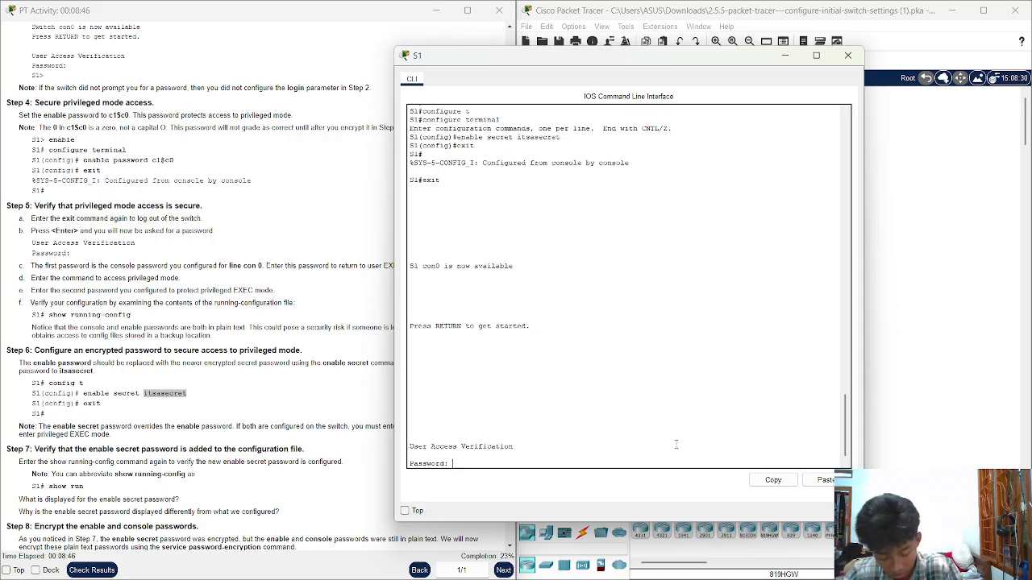
{"action": "key", "text": "Return"}
Run enable and enter the privileged secret password to reach S1#
{"action": "type", "text": "ean"}
{"action": "key", "text": "Tab"}
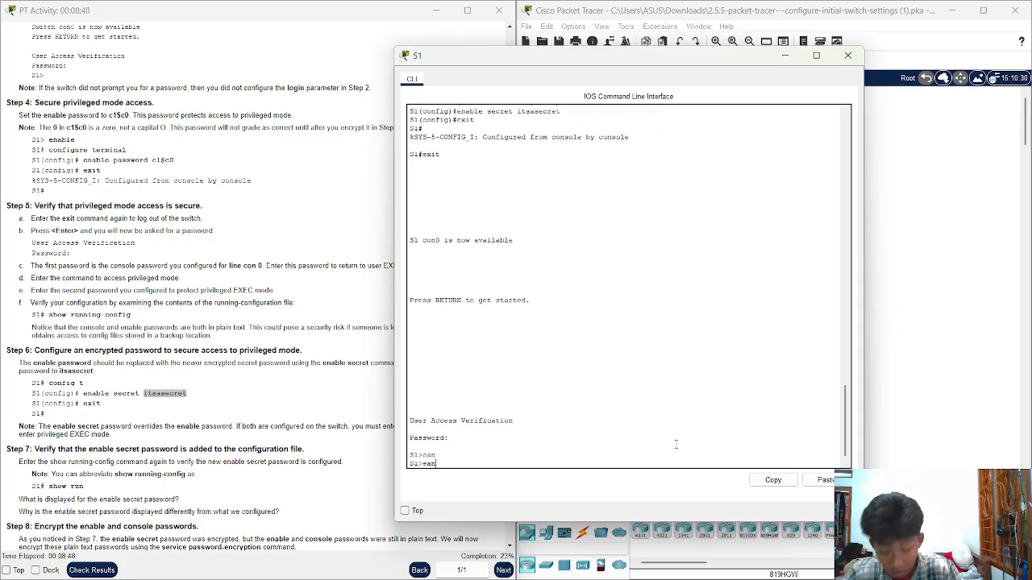
{"action": "key", "text": "BackSpace"}
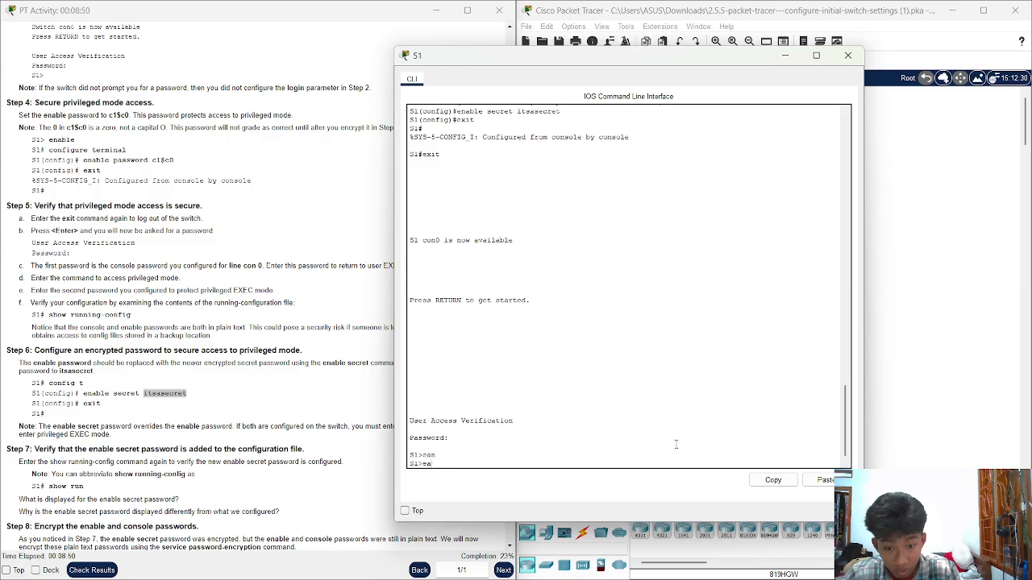
{"action": "key", "text": "BackSpace"}
{"action": "type", "text": "na"}
{"action": "key", "text": "Tab"}
{"action": "key", "text": "Return"}
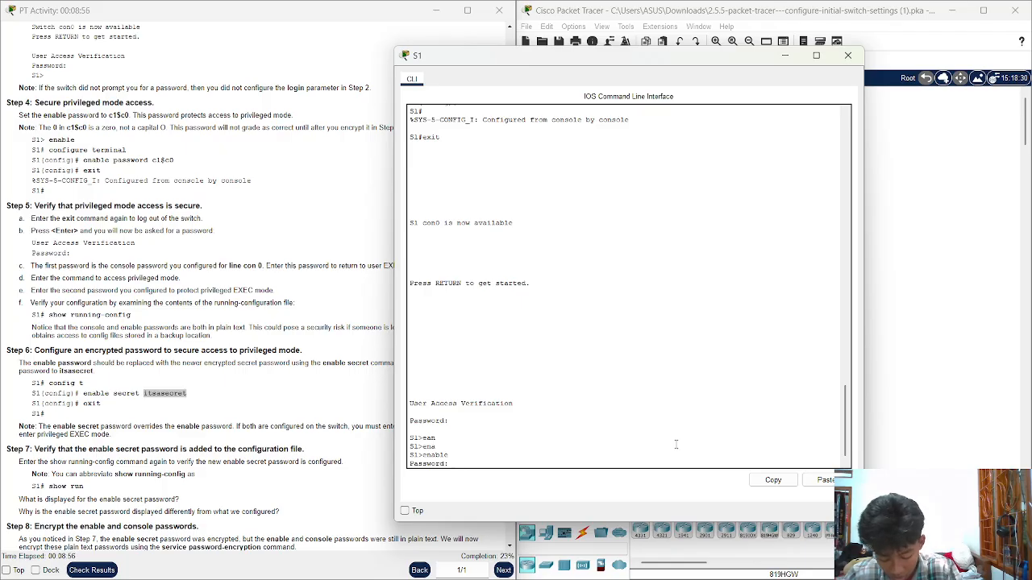
{"action": "type", "text": "c1$c0"}
{"action": "key", "text": "Return"}
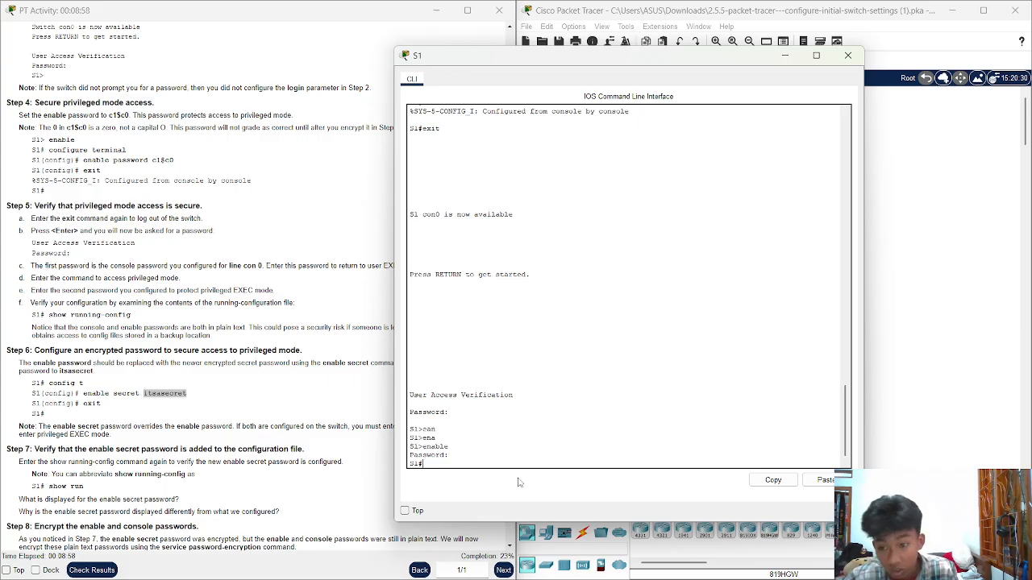
Mark the Step 7 heading in the instructions and return to the S1 terminal
{"action": "scroll", "coordinate": [25, 380], "scroll_direction": "down", "scroll_amount": 2}
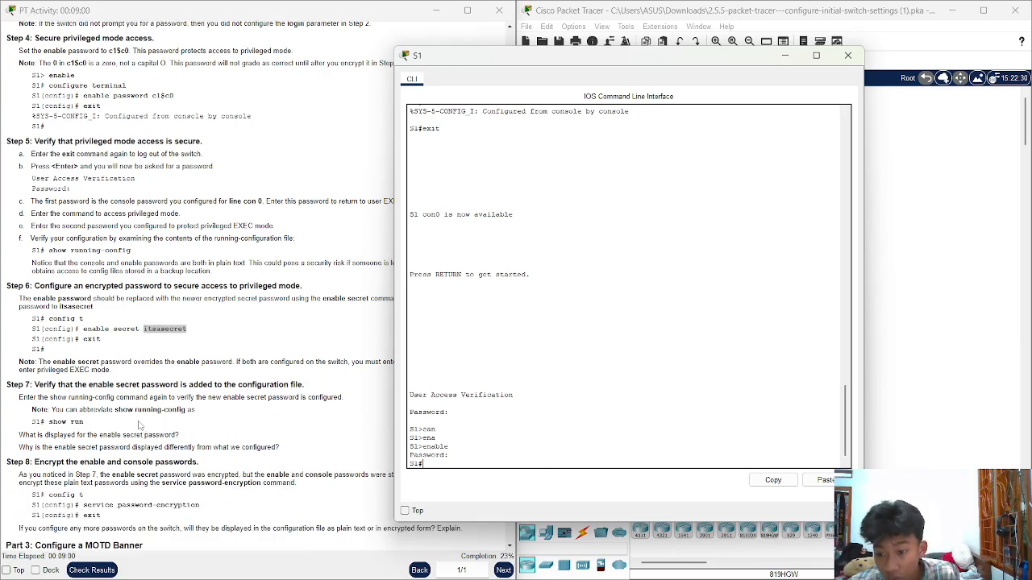
{"action": "left_click_drag", "start_coordinate": [30, 385], "coordinate": [307, 391]}
{"action": "left_click", "coordinate": [209, 394]}
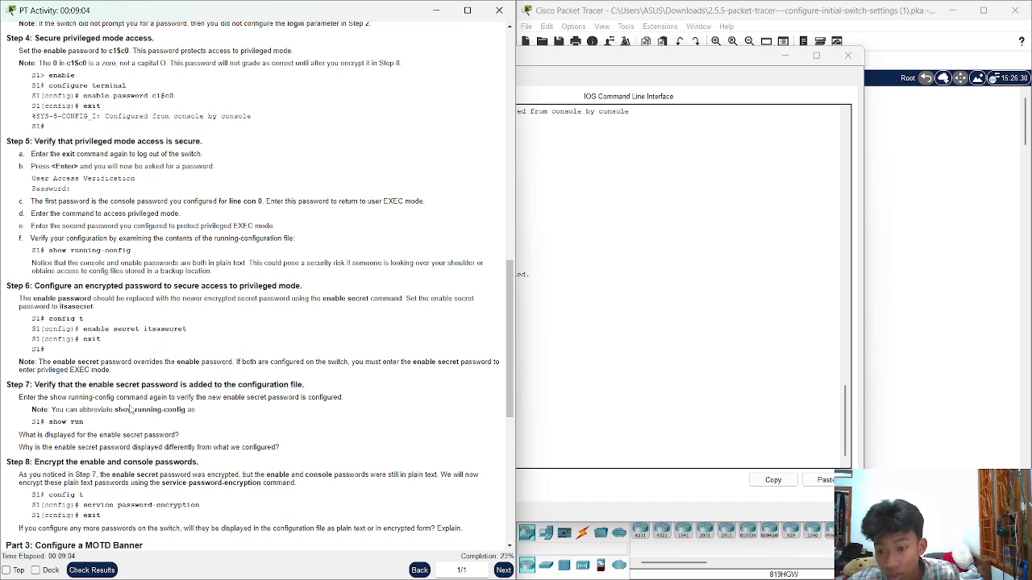
{"action": "left_click", "coordinate": [593, 359]}
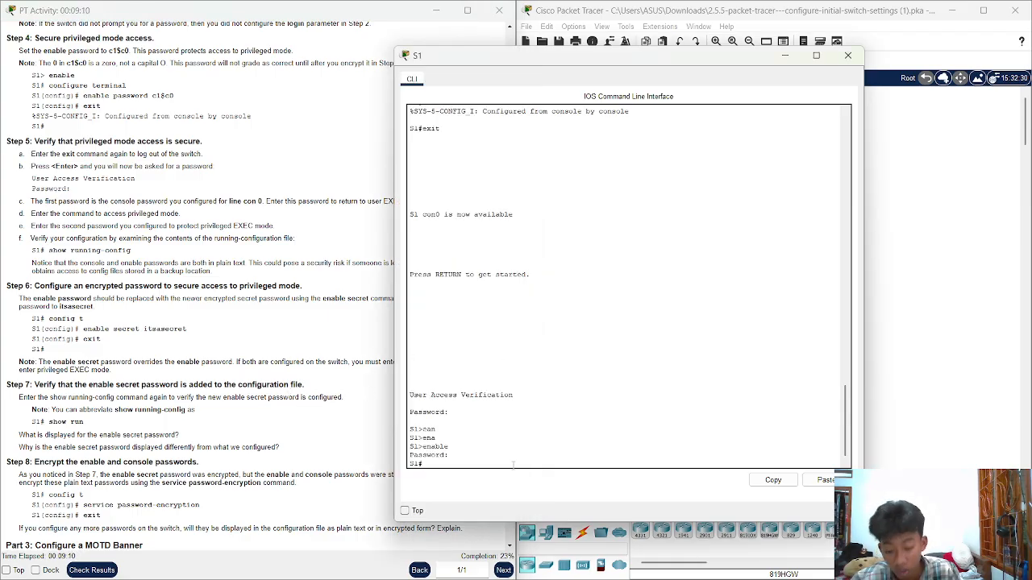
Display S1's running-config and highlight the type-5 enable secret hash and plain enable password
{"action": "type", "text": "show"}
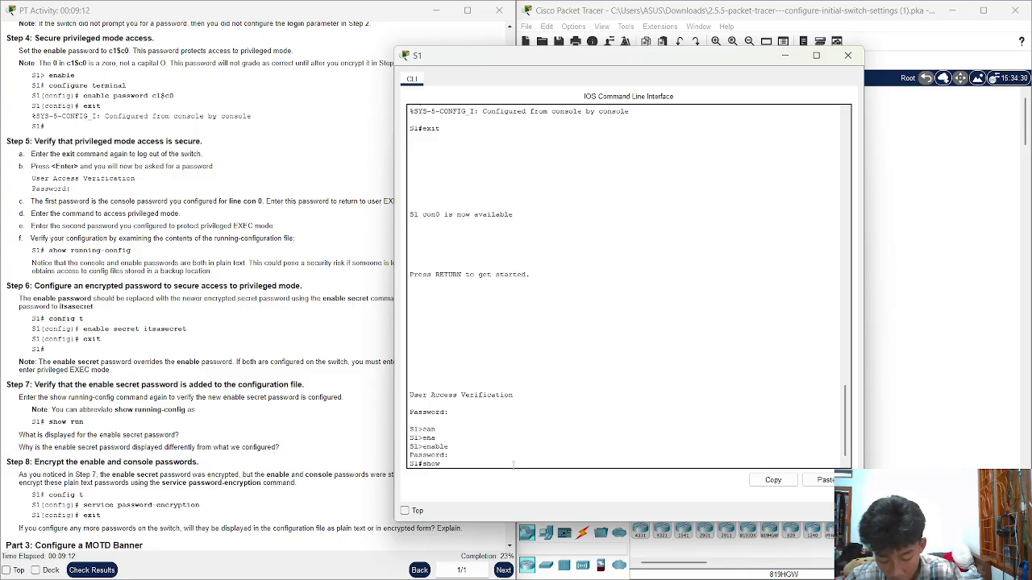
{"action": "type", "text": " ru"}
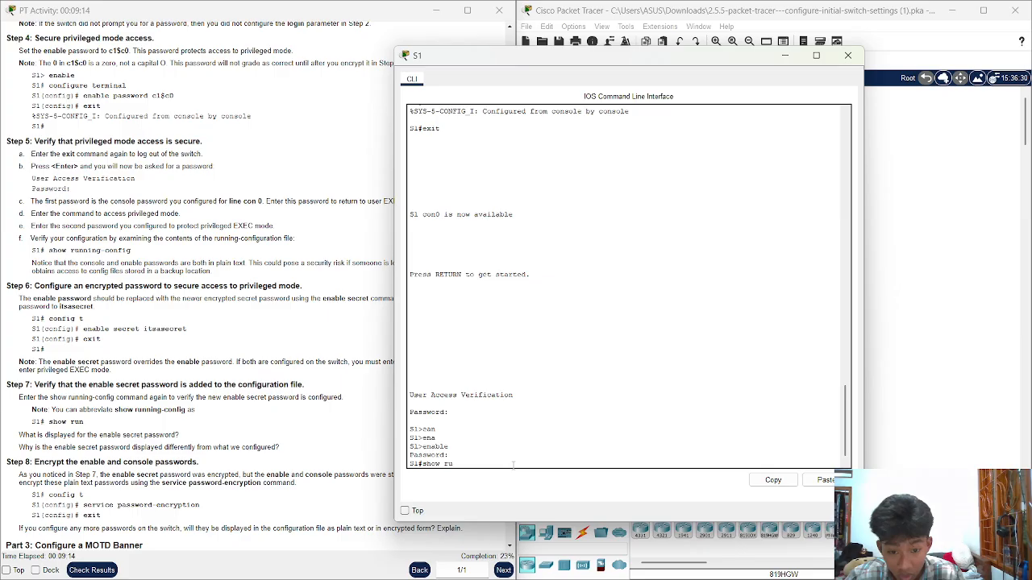
{"action": "type", "text": "n"}
{"action": "key", "text": "Return"}
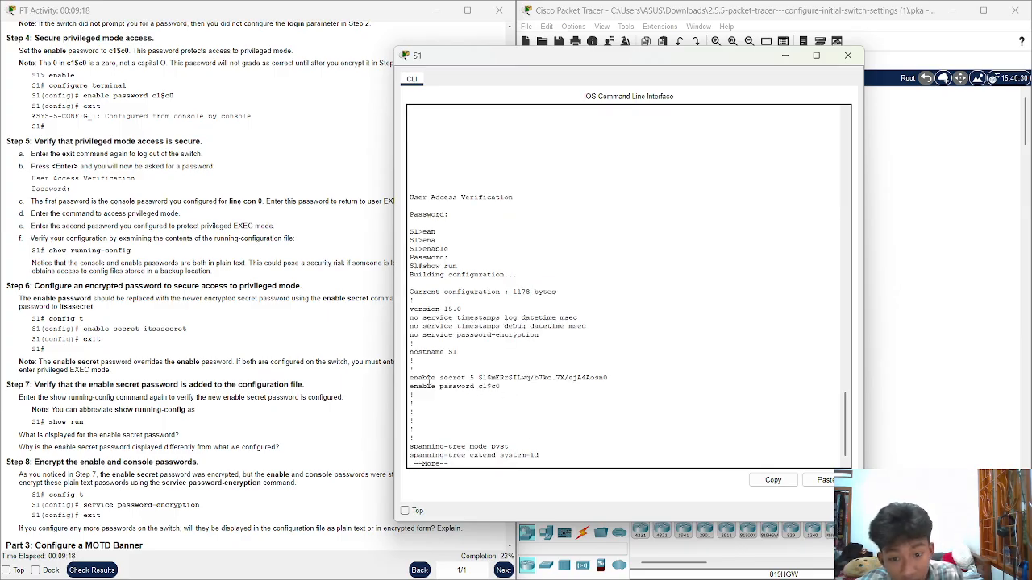
{"action": "left_click_drag", "start_coordinate": [412, 379], "coordinate": [556, 381]}
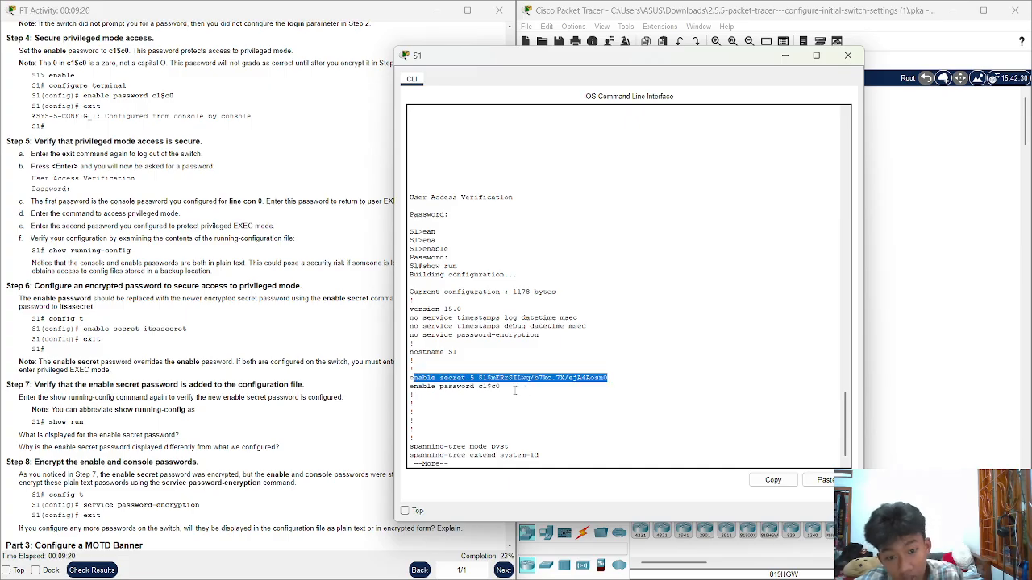
{"action": "left_click", "coordinate": [471, 385]}
{"action": "left_click_drag", "start_coordinate": [479, 377], "coordinate": [673, 377]}
{"action": "left_click", "coordinate": [593, 372]}
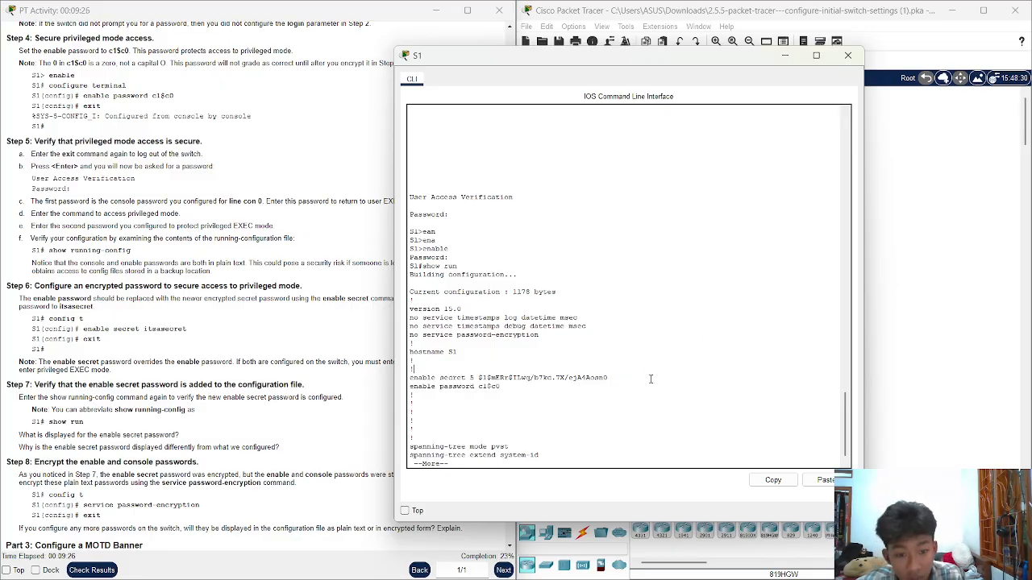
{"action": "left_click_drag", "start_coordinate": [609, 377], "coordinate": [410, 389]}
{"action": "left_click", "coordinate": [528, 390]}
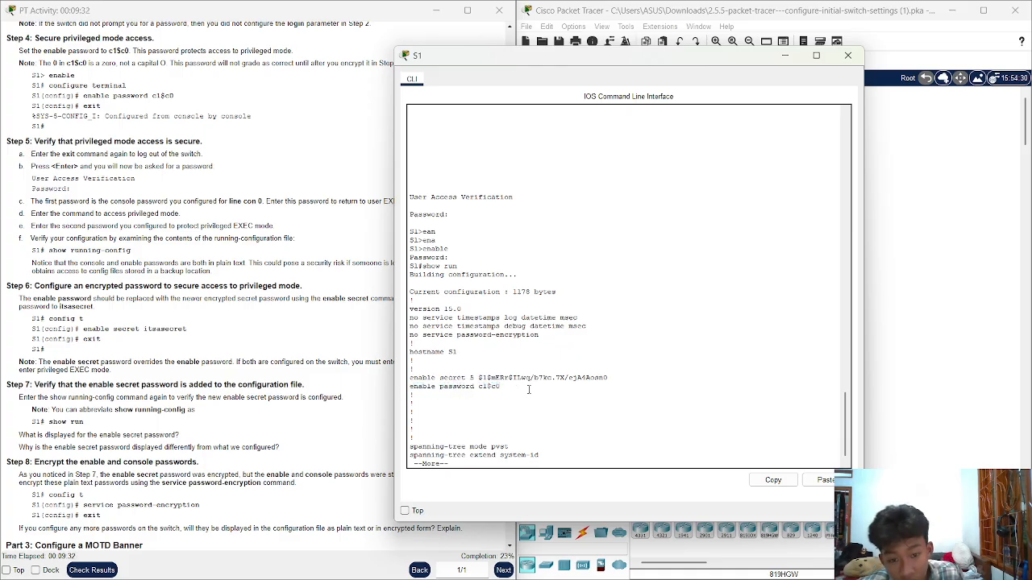
{"action": "left_click_drag", "start_coordinate": [501, 388], "coordinate": [476, 387]}
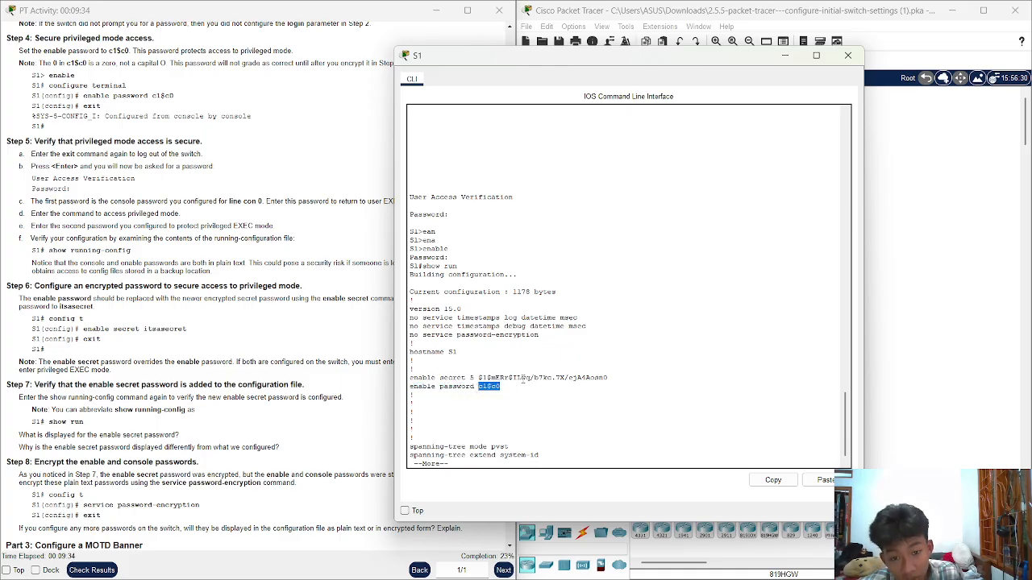
{"action": "left_click", "coordinate": [634, 457]}
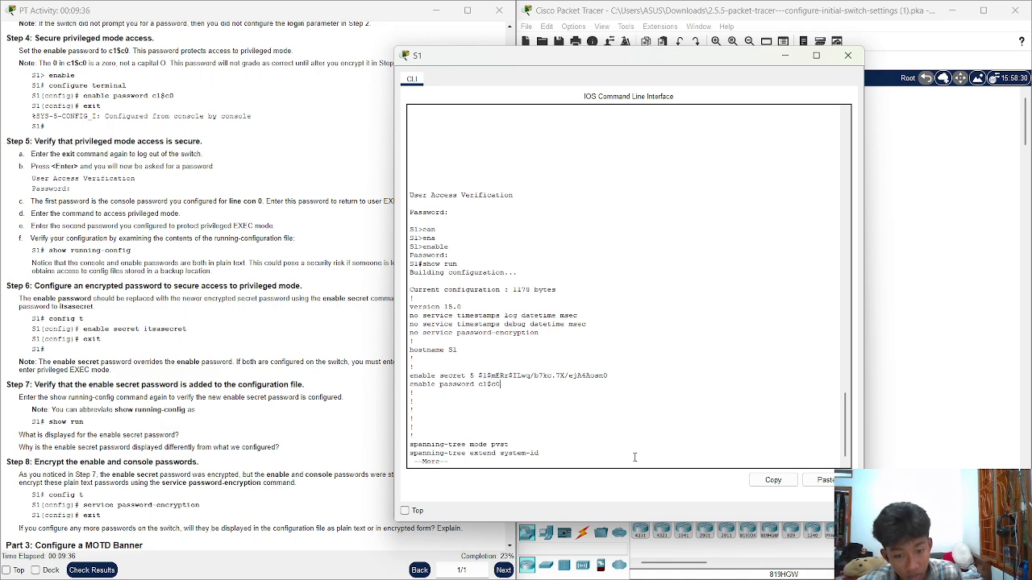
Page to the end of the running-config, noting the plain-text console password
{"action": "key", "text": "space"}
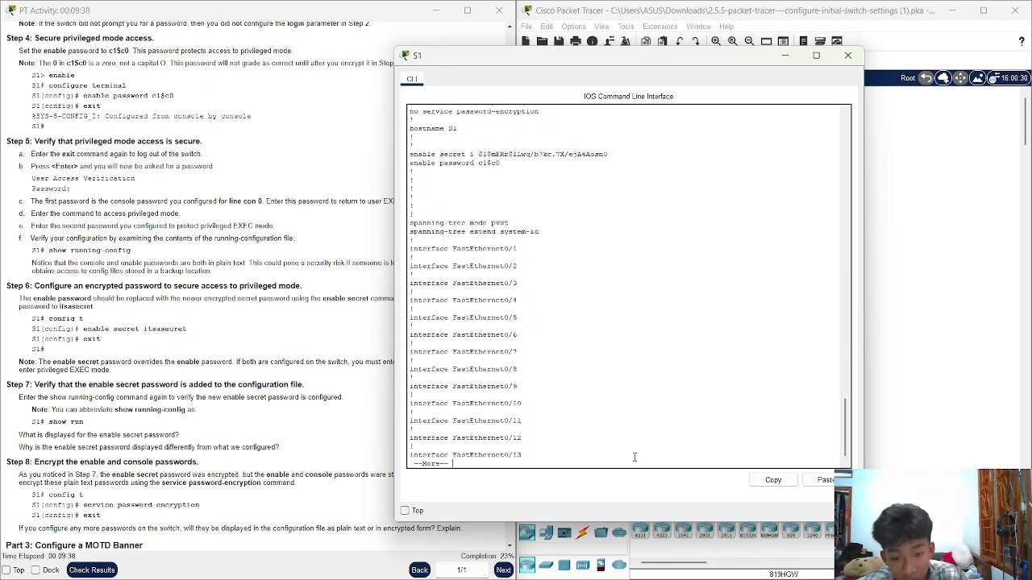
{"action": "key", "text": "space"}
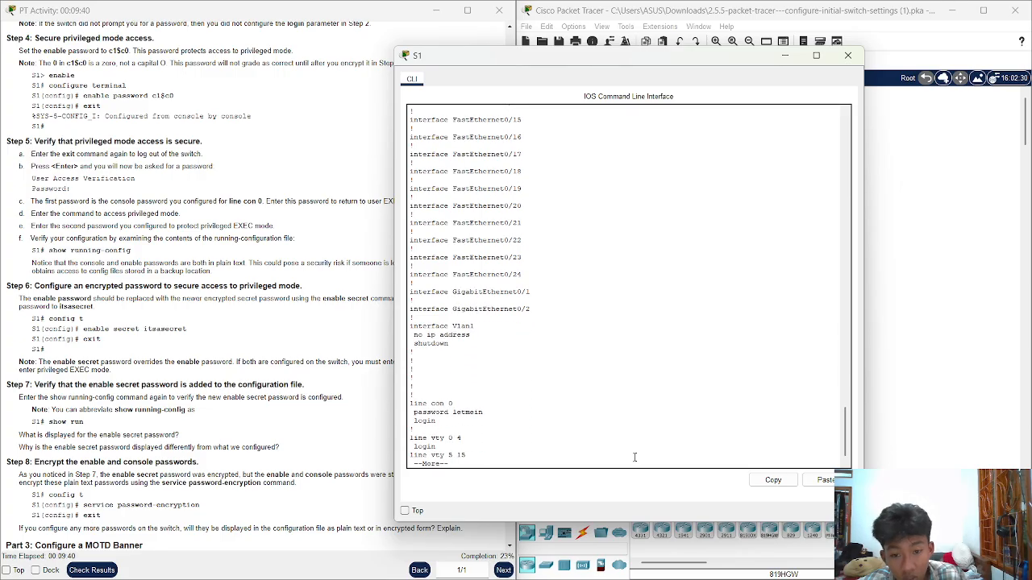
{"action": "left_click_drag", "start_coordinate": [492, 415], "coordinate": [445, 413]}
{"action": "left_click", "coordinate": [530, 421]}
{"action": "key", "text": "Return"}
{"action": "key", "text": "Return"}
{"action": "key", "text": "Return"}
{"action": "key", "text": "Return"}
{"action": "key", "text": "Return"}
{"action": "key", "text": "Return"}
{"action": "key", "text": "Return"}
{"action": "key", "text": "Return"}
{"action": "key", "text": "Return"}
{"action": "key", "text": "Return"}
{"action": "key", "text": "Return"}
{"action": "key", "text": "Return"}
{"action": "key", "text": "Return"}
{"action": "key", "text": "Return"}
{"action": "key", "text": "Return"}
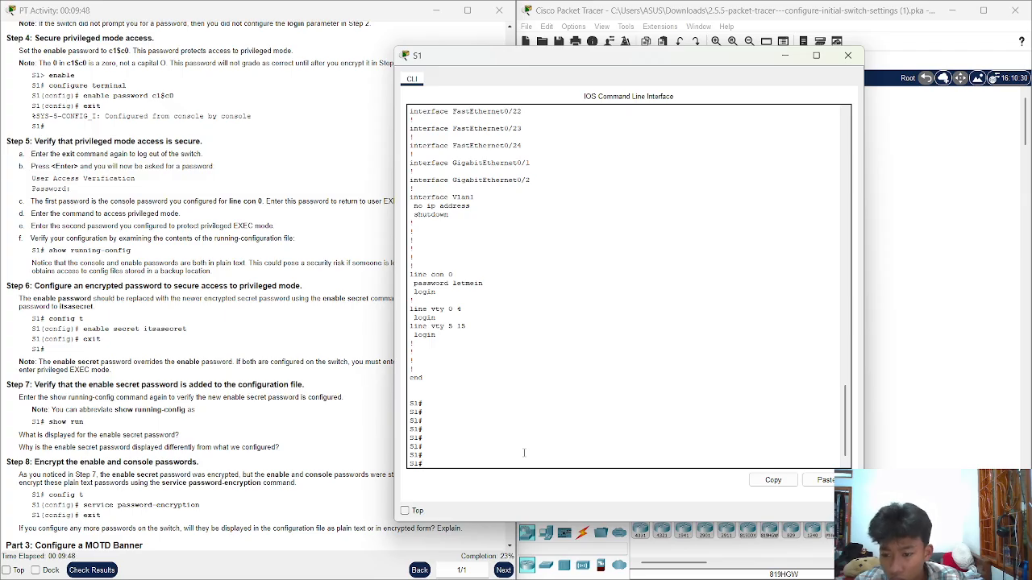
{"action": "scroll", "coordinate": [169, 461], "scroll_direction": "down", "scroll_amount": 3}
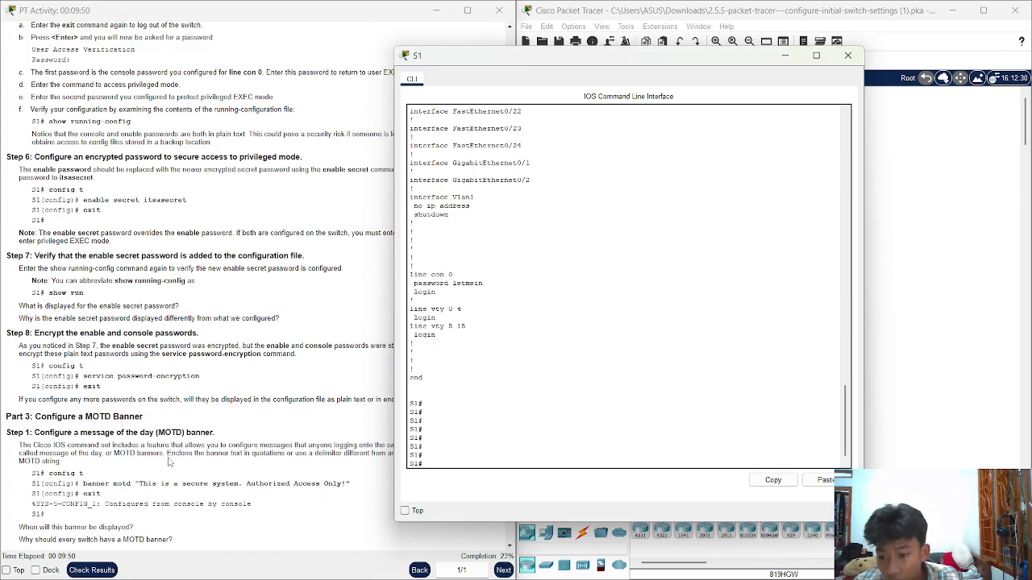
Mark Step 8 in the instructions and enter global configuration mode on S1
{"action": "scroll", "coordinate": [169, 461], "scroll_direction": "down", "scroll_amount": 2}
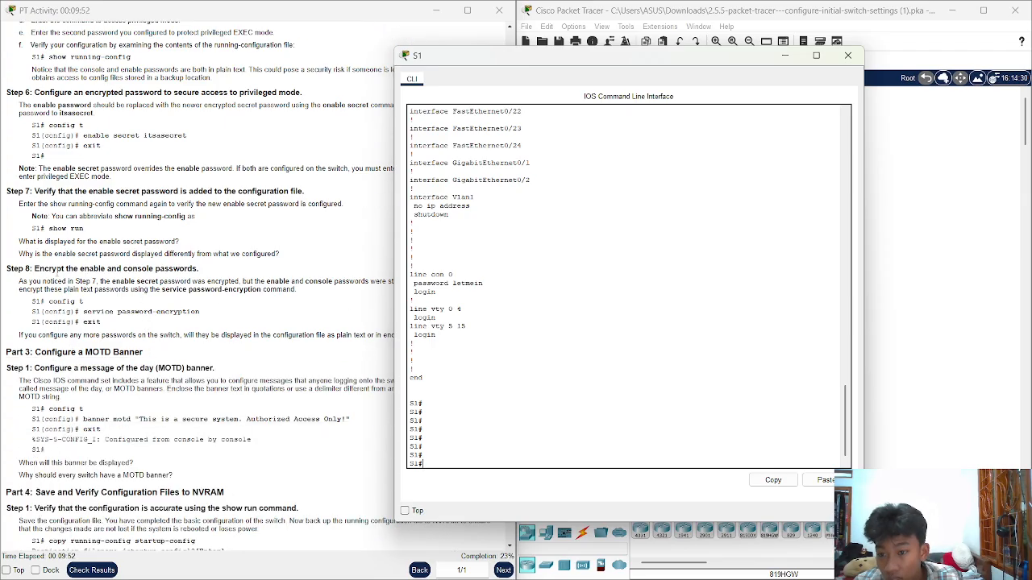
{"action": "left_click_drag", "start_coordinate": [34, 268], "coordinate": [214, 272]}
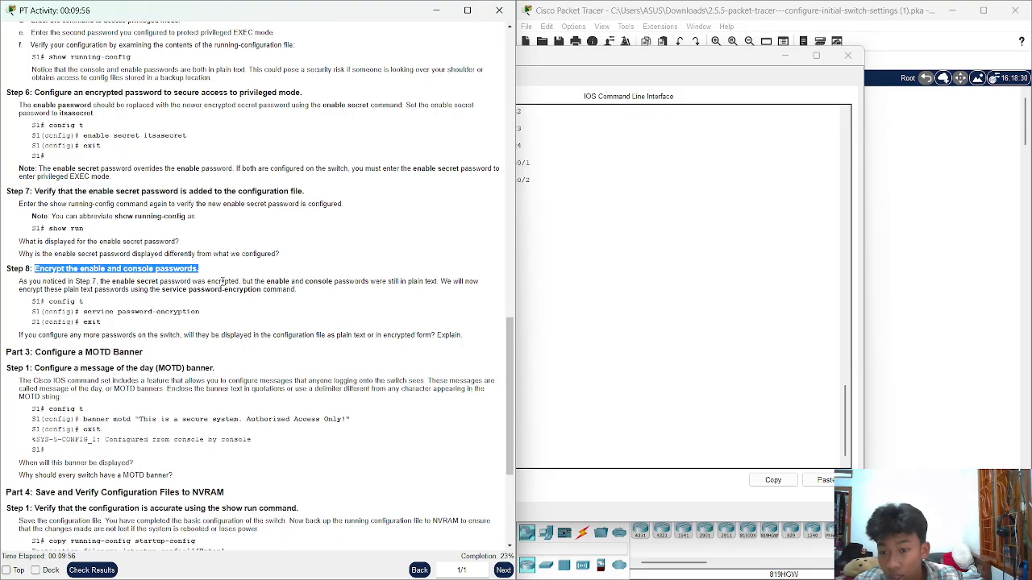
{"action": "left_click", "coordinate": [539, 286]}
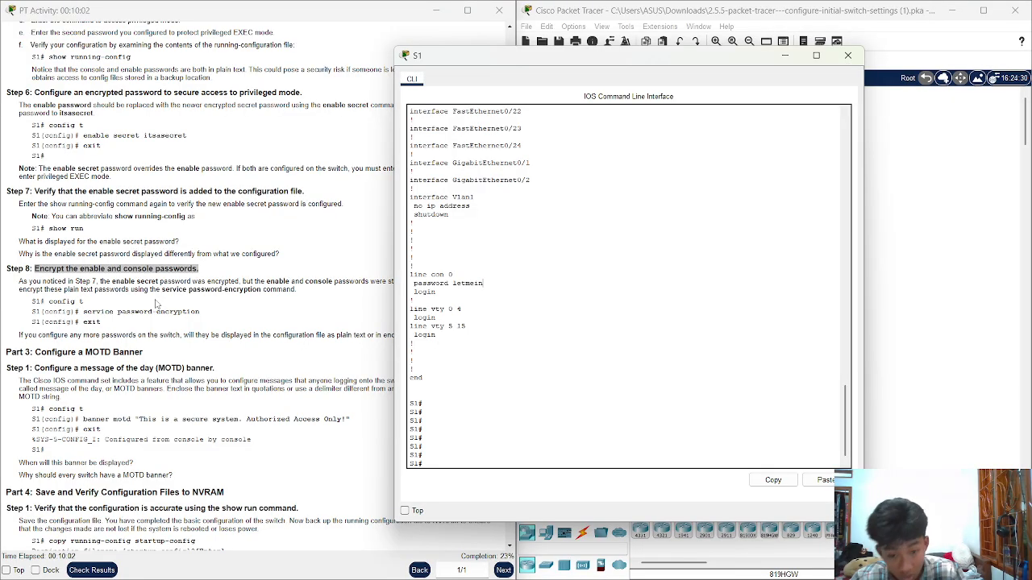
{"action": "type", "text": "nf"}
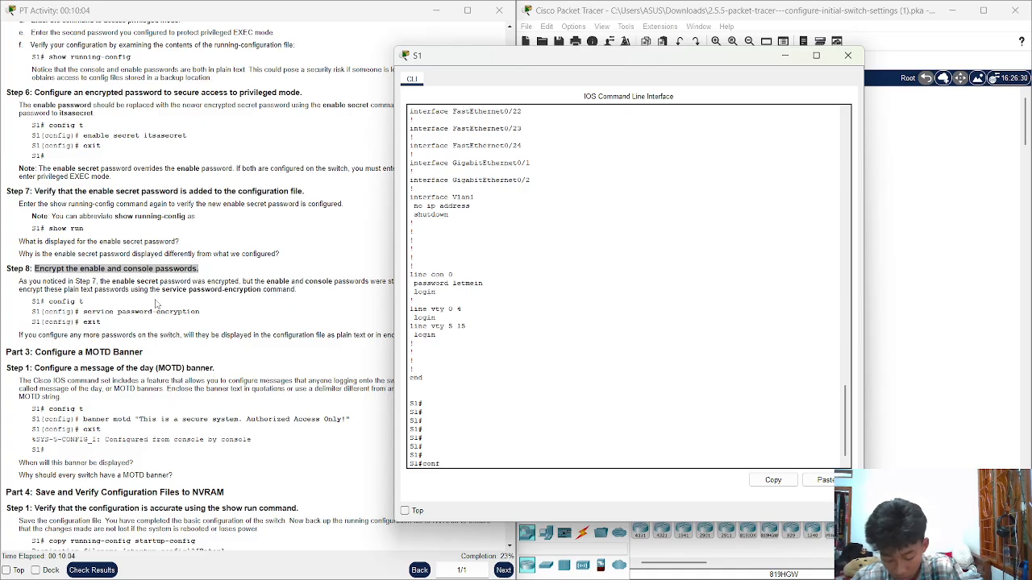
{"action": "key", "text": "Tab"}
{"action": "type", "text": "t"}
{"action": "key", "text": "Tab"}
{"action": "key", "text": "Return"}
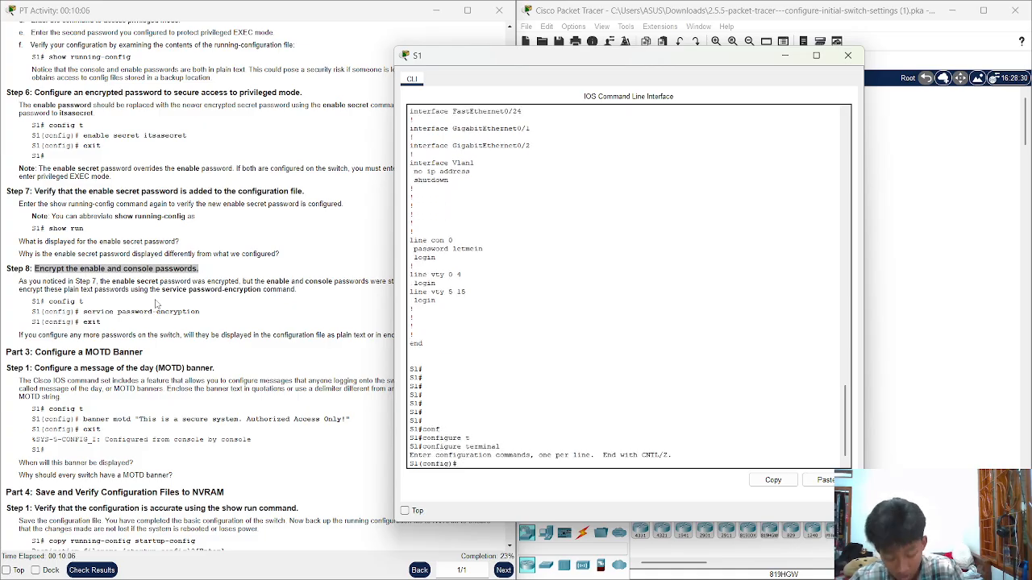
Apply service password-encryption and exit to the S1# prompt
{"action": "type", "text": "serv"}
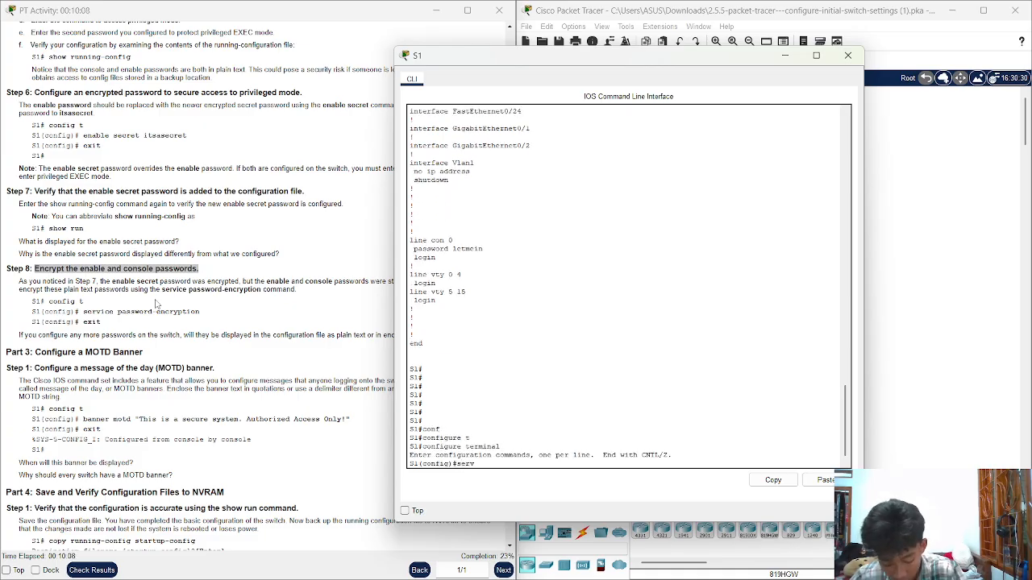
{"action": "type", "text": "ice "}
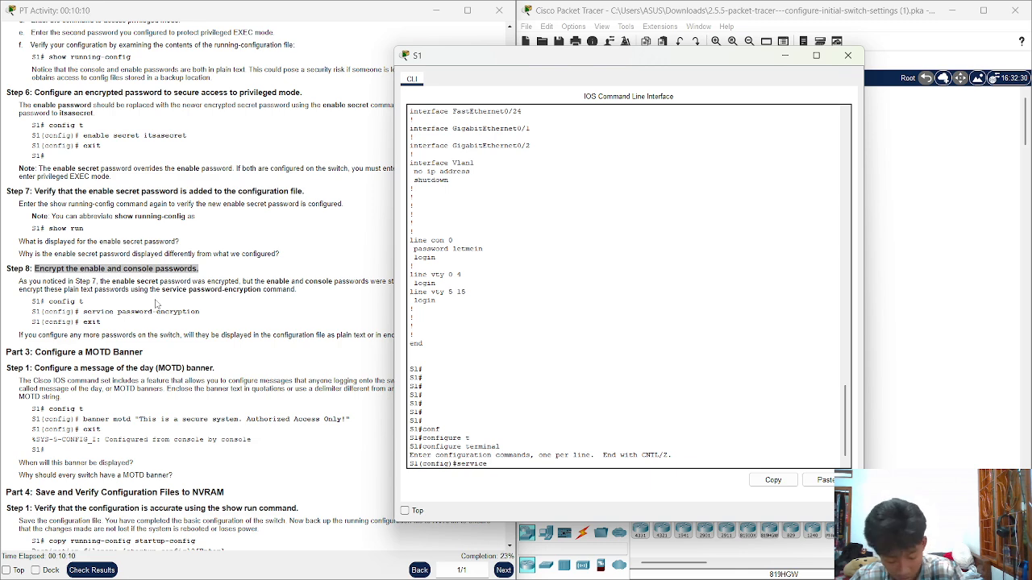
{"action": "type", "text": "pass"}
{"action": "key", "text": "Tab"}
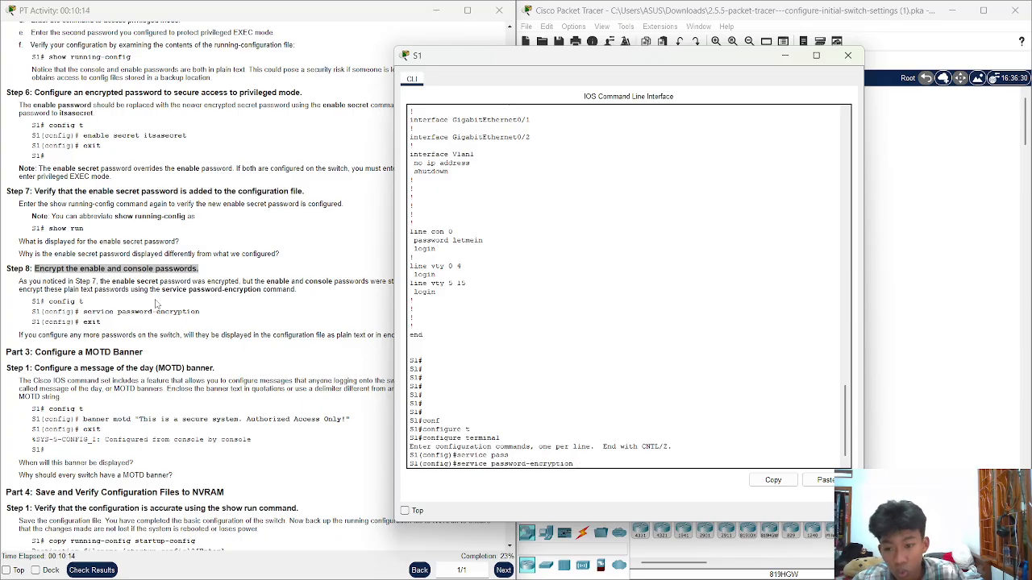
{"action": "key", "text": "Return"}
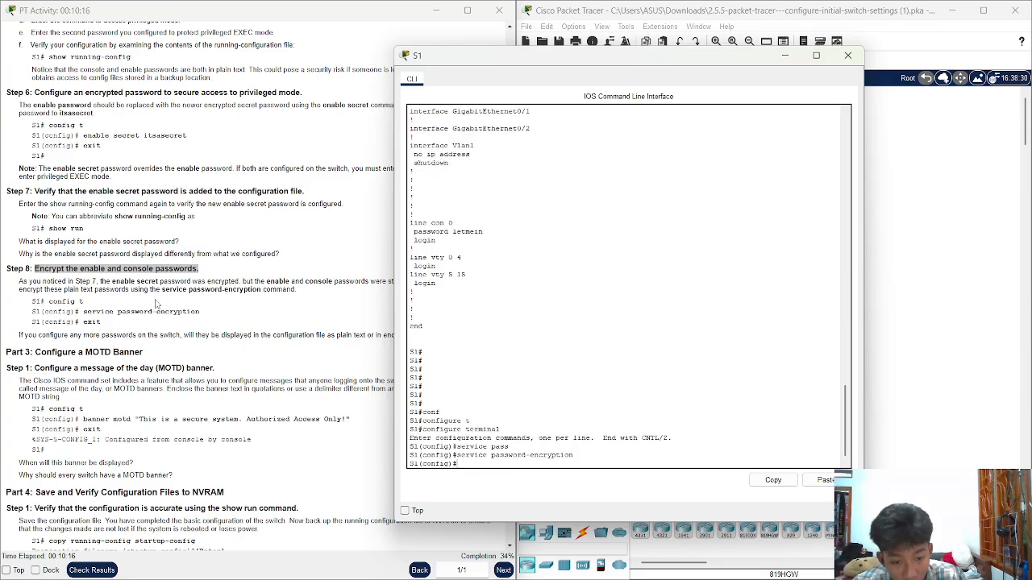
{"action": "type", "text": "exit"}
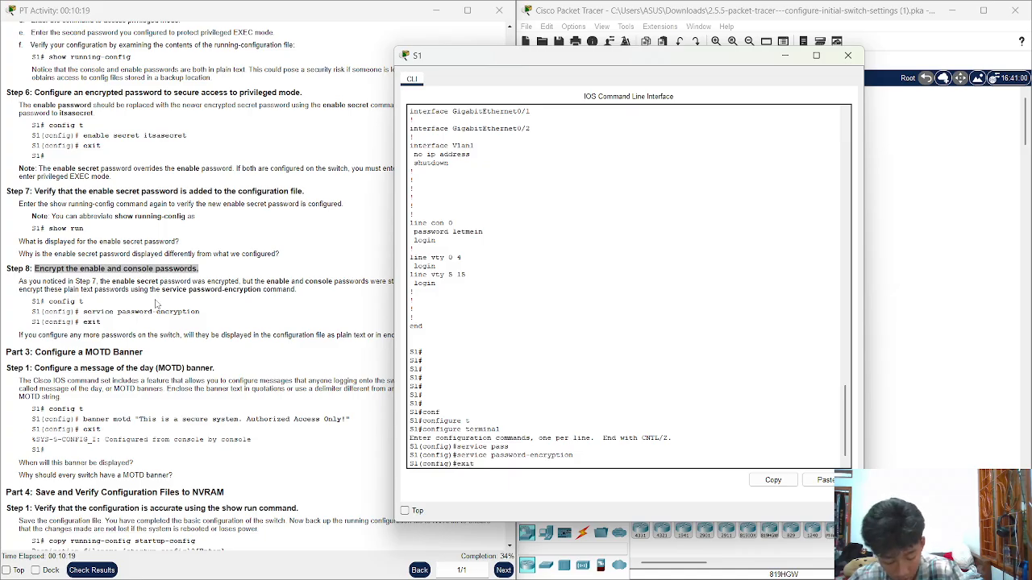
{"action": "key", "text": "Return"}
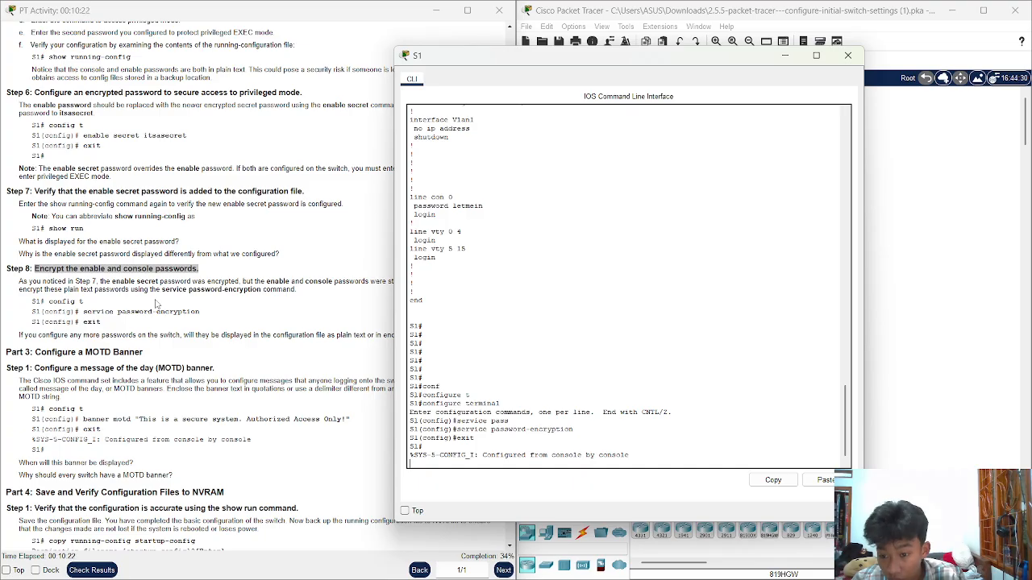
Run show run and page through, highlighting the type-7 encrypted enable and console passwords
{"action": "type", "text": "show"}
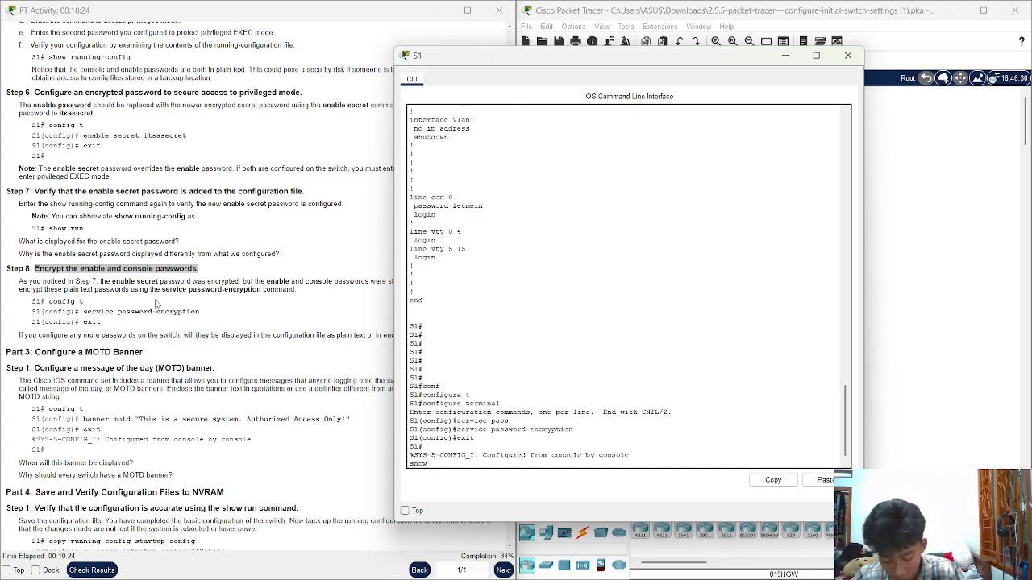
{"action": "type", "text": " run"}
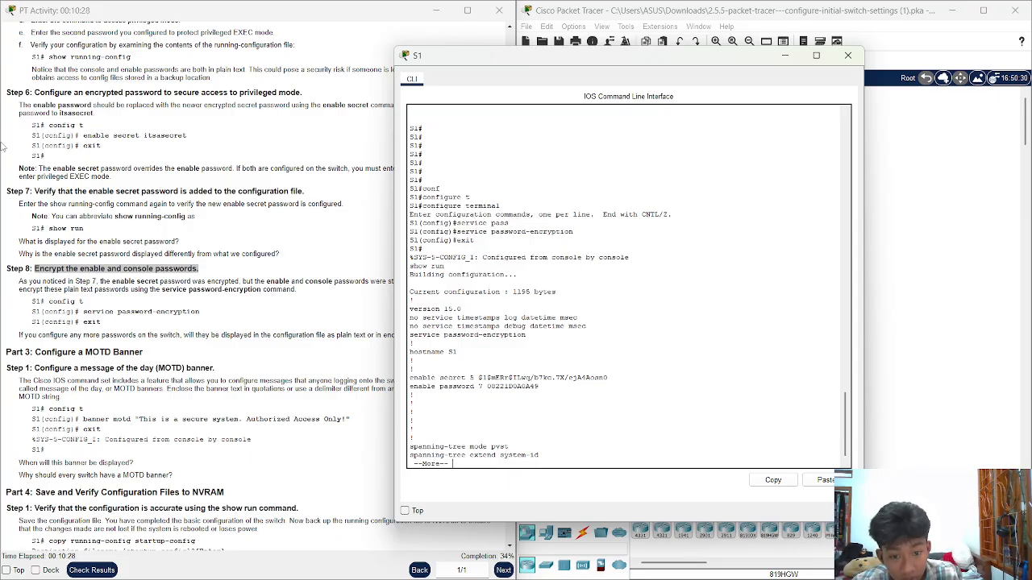
{"action": "left_click", "coordinate": [339, 135]}
{"action": "left_click", "coordinate": [732, 246]}
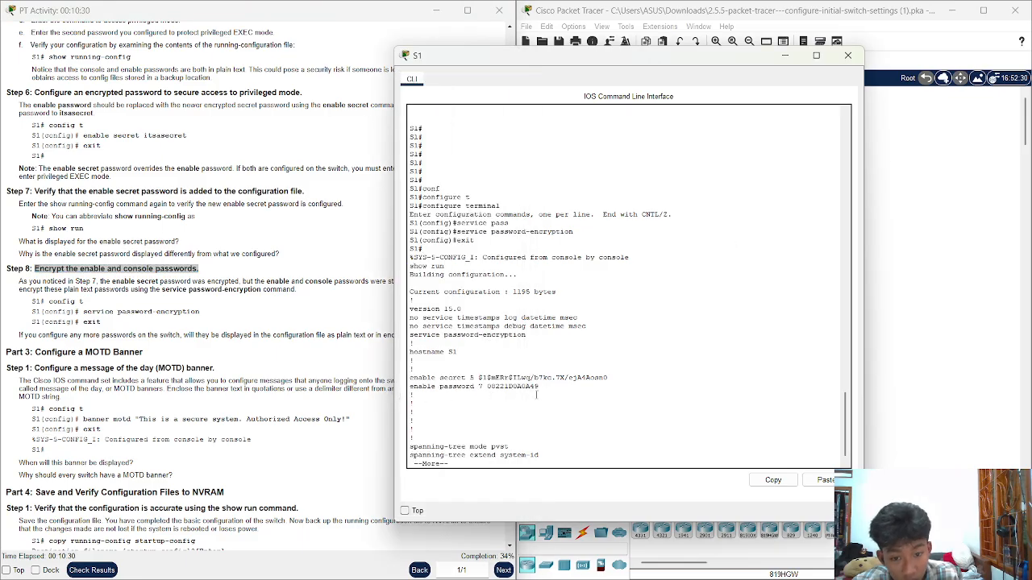
{"action": "left_click_drag", "start_coordinate": [540, 392], "coordinate": [445, 393]}
{"action": "scroll", "coordinate": [557, 419], "scroll_direction": "down", "scroll_amount": 1}
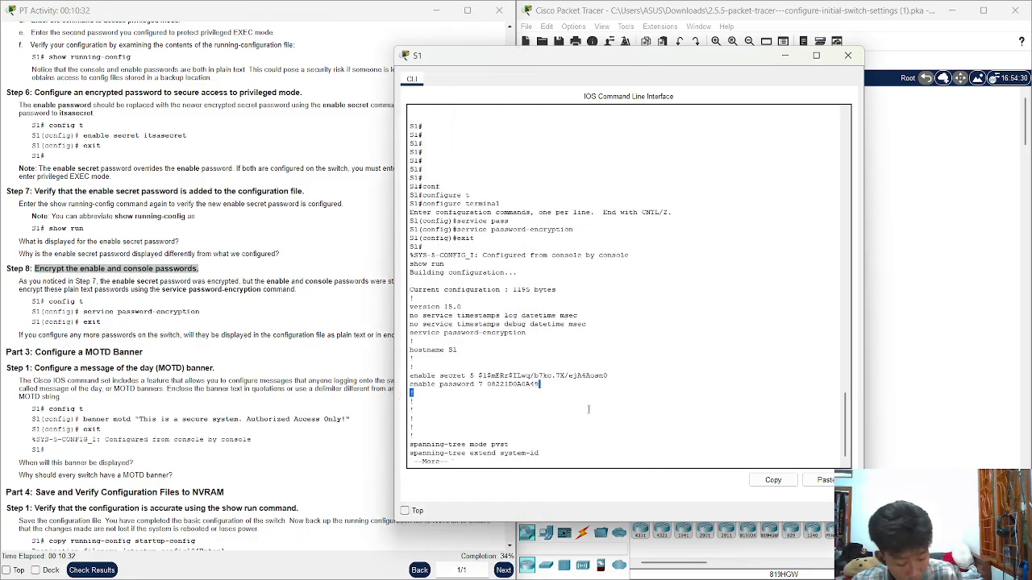
{"action": "key", "text": "Return"}
{"action": "key", "text": "Return"}
{"action": "key", "text": "Return"}
{"action": "key", "text": "Return"}
{"action": "key", "text": "Return"}
{"action": "key", "text": "Return"}
{"action": "key", "text": "Return"}
{"action": "key", "text": "Return"}
{"action": "key", "text": "Return"}
{"action": "key", "text": "Return"}
{"action": "key", "text": "Return"}
{"action": "key", "text": "Return"}
{"action": "key", "text": "Return"}
{"action": "key", "text": "Return"}
{"action": "key", "text": "Return"}
{"action": "key", "text": "Return"}
{"action": "key", "text": "Return"}
{"action": "key", "text": "Return"}
{"action": "key", "text": "Return"}
{"action": "key", "text": "Return"}
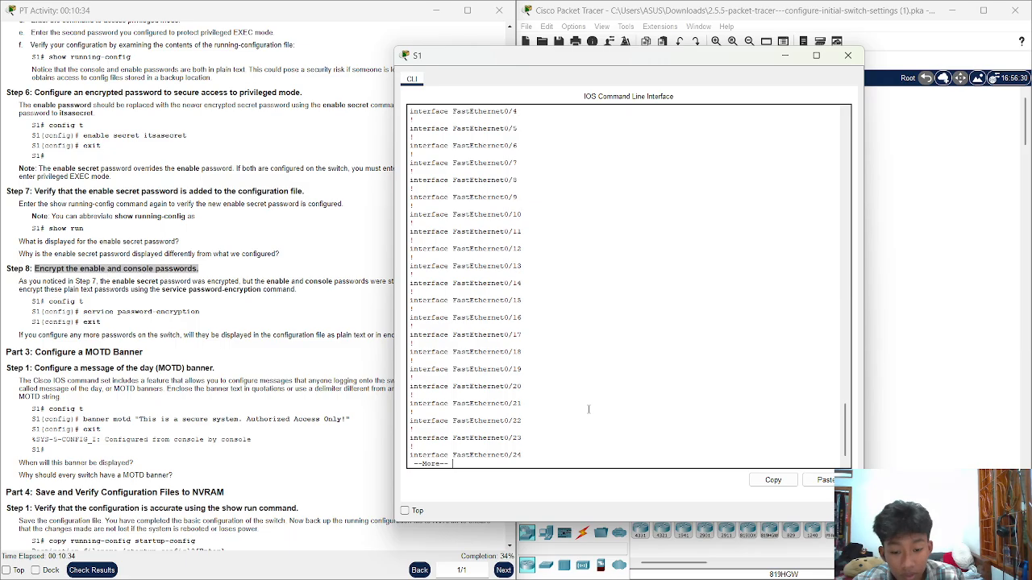
{"action": "key", "text": "Return"}
{"action": "key", "text": "Return"}
{"action": "key", "text": "Return"}
{"action": "key", "text": "Return"}
{"action": "key", "text": "Return"}
{"action": "key", "text": "Return"}
{"action": "key", "text": "Return"}
{"action": "key", "text": "Return"}
{"action": "key", "text": "Return"}
{"action": "key", "text": "Return"}
{"action": "key", "text": "Return"}
{"action": "key", "text": "Return"}
{"action": "key", "text": "Return"}
{"action": "key", "text": "Return"}
{"action": "key", "text": "Return"}
{"action": "key", "text": "Return"}
{"action": "key", "text": "Return"}
{"action": "key", "text": "Return"}
{"action": "key", "text": "Return"}
{"action": "key", "text": "Return"}
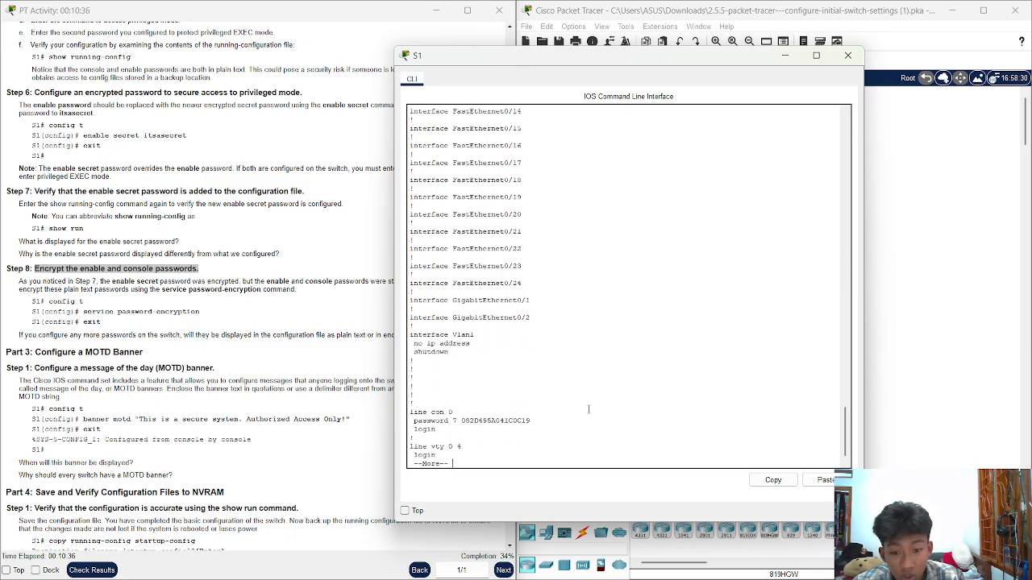
{"action": "left_click_drag", "start_coordinate": [546, 420], "coordinate": [457, 420]}
{"action": "key", "text": "Return"}
{"action": "key", "text": "Return"}
{"action": "key", "text": "Return"}
{"action": "key", "text": "Return"}
{"action": "key", "text": "Return"}
{"action": "key", "text": "Return"}
{"action": "key", "text": "Return"}
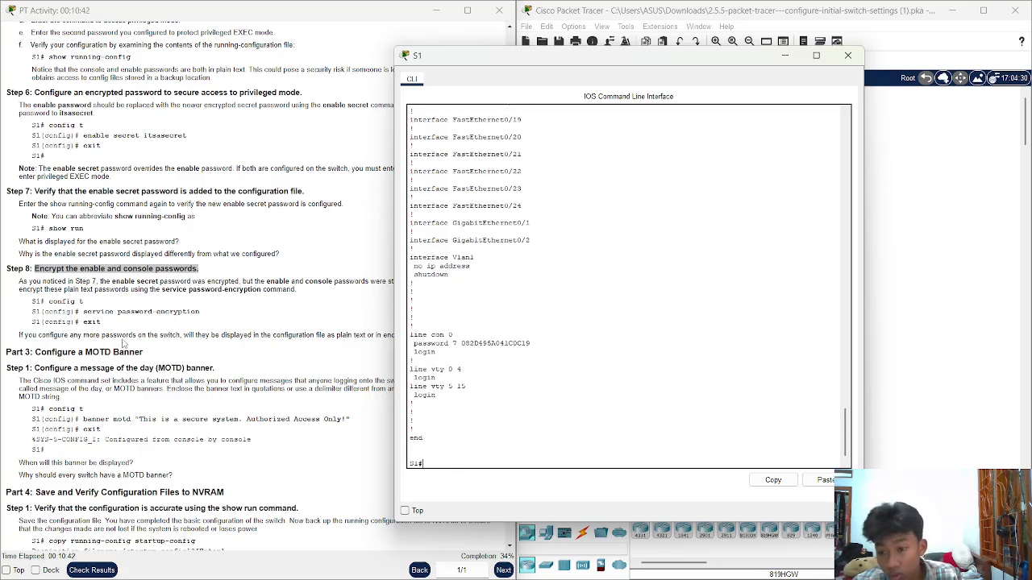
{"action": "scroll", "coordinate": [153, 354], "scroll_direction": "down", "scroll_amount": 4}
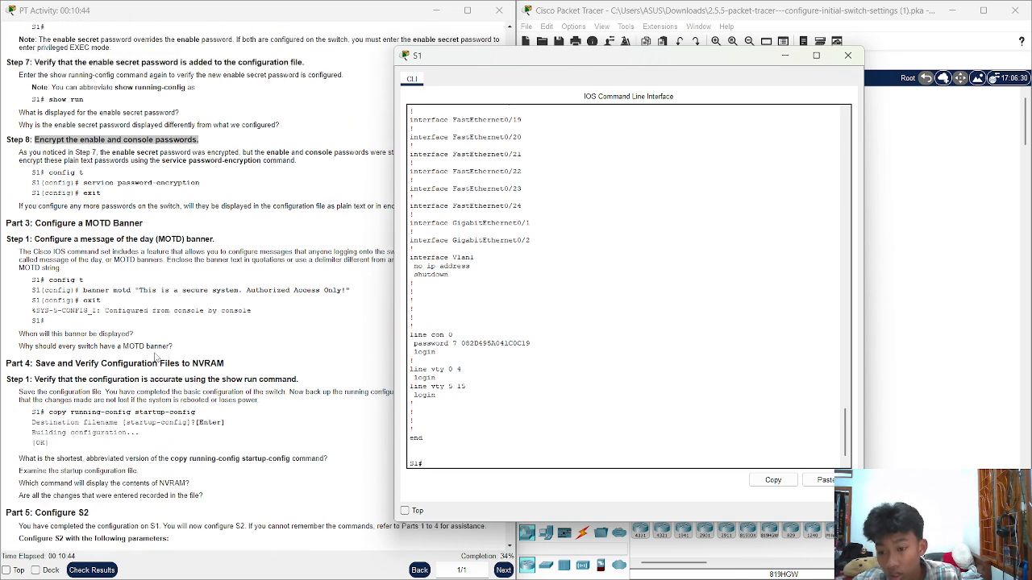
{"action": "scroll", "coordinate": [153, 359], "scroll_direction": "up", "scroll_amount": 2}
{"action": "left_click_drag", "start_coordinate": [155, 288], "coordinate": [54, 299]}
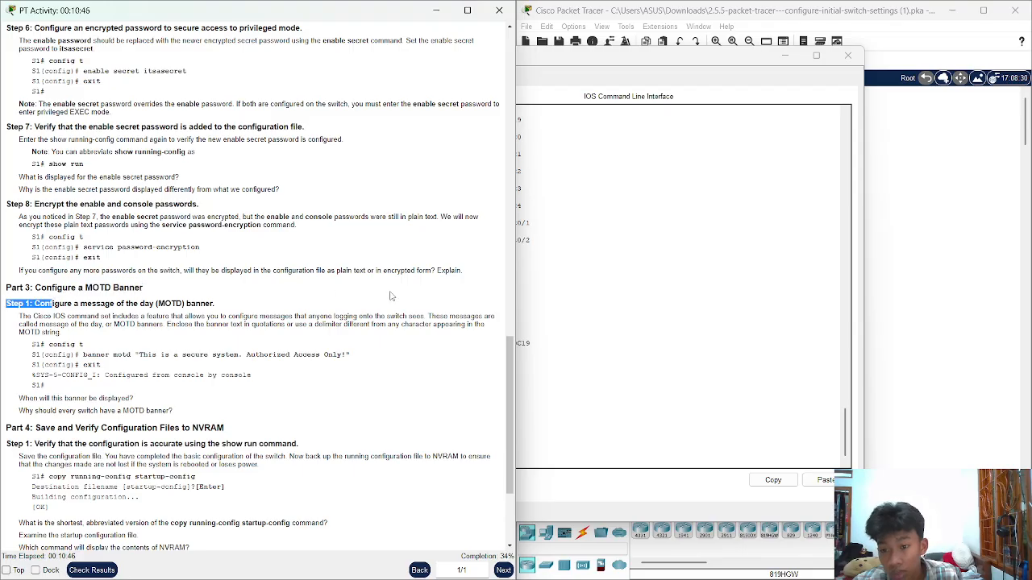
Enter global configuration mode on S1 with conf t
{"action": "left_click", "coordinate": [241, 304]}
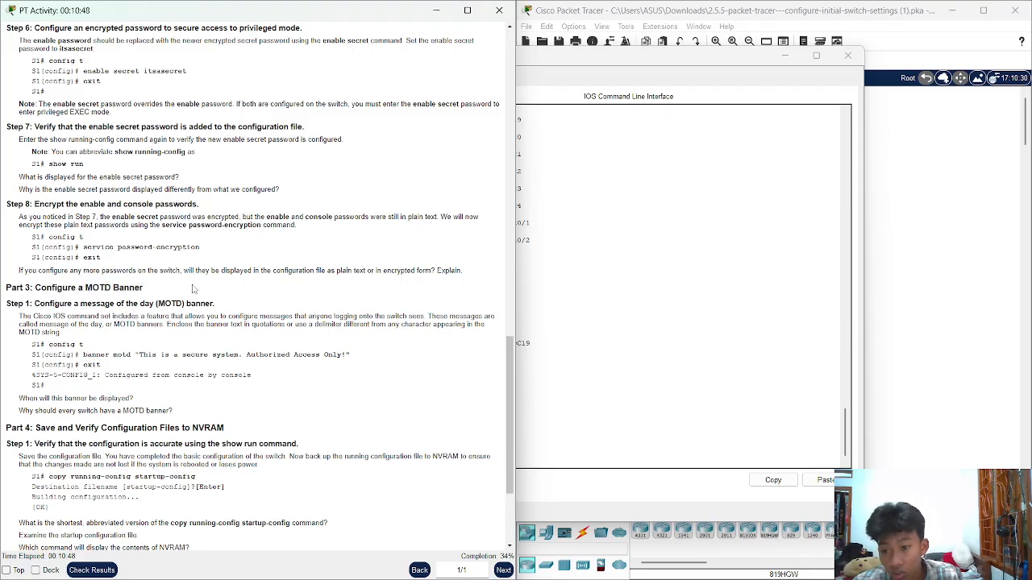
{"action": "left_click", "coordinate": [581, 287]}
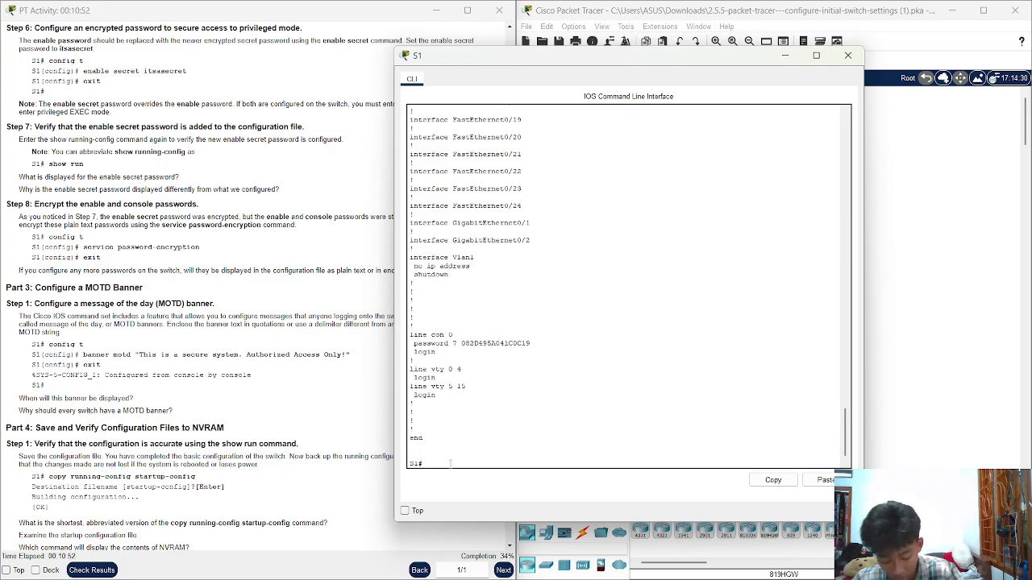
{"action": "type", "text": "conf"}
{"action": "key", "text": "Tab"}
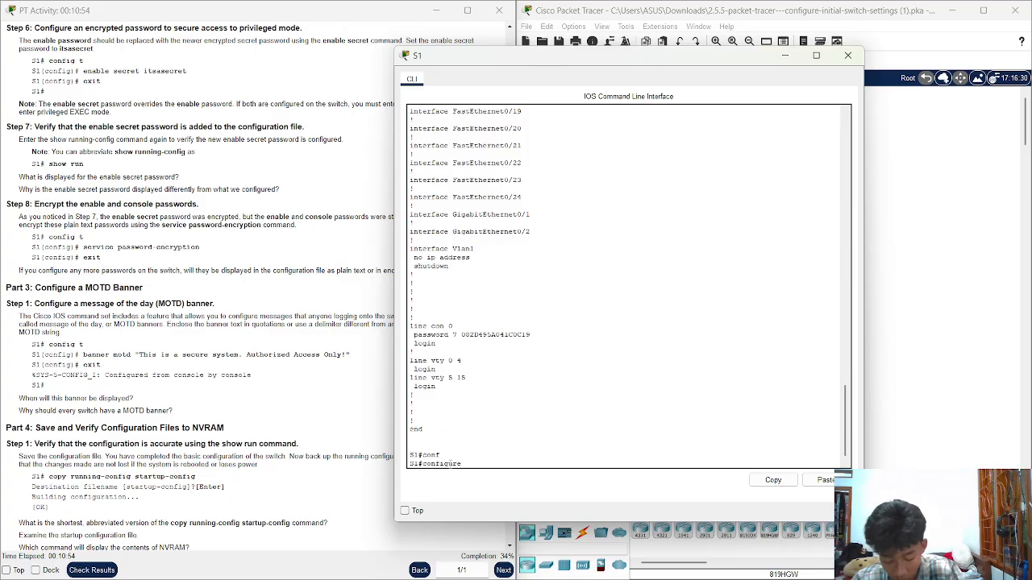
{"action": "type", "text": "t"}
{"action": "key", "text": "Tab"}
{"action": "key", "text": "Return"}
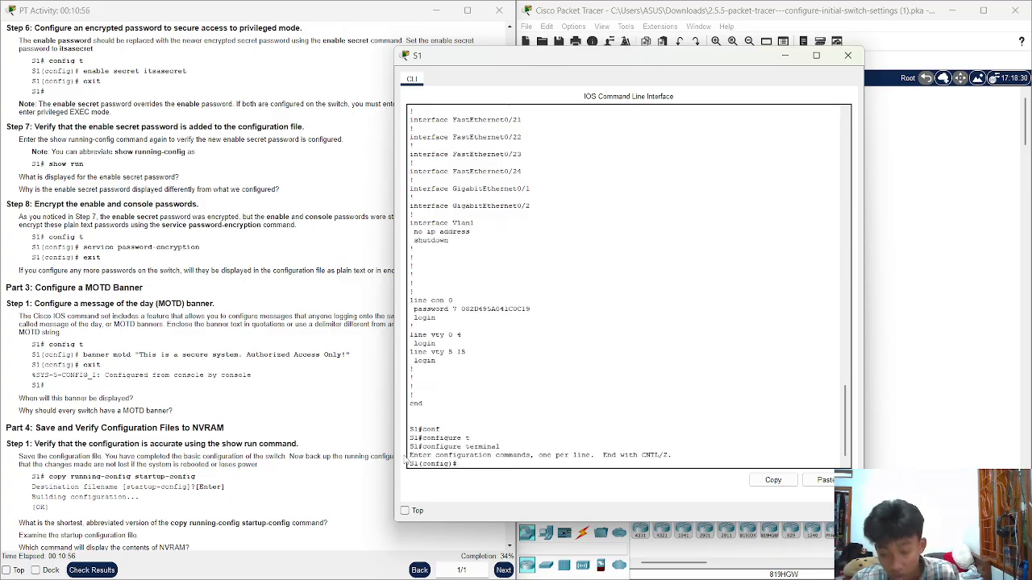
Enter banner motd with "This is a secure system. Authorized Access Only!" copied from the instructions
{"action": "type", "text": "banner"}
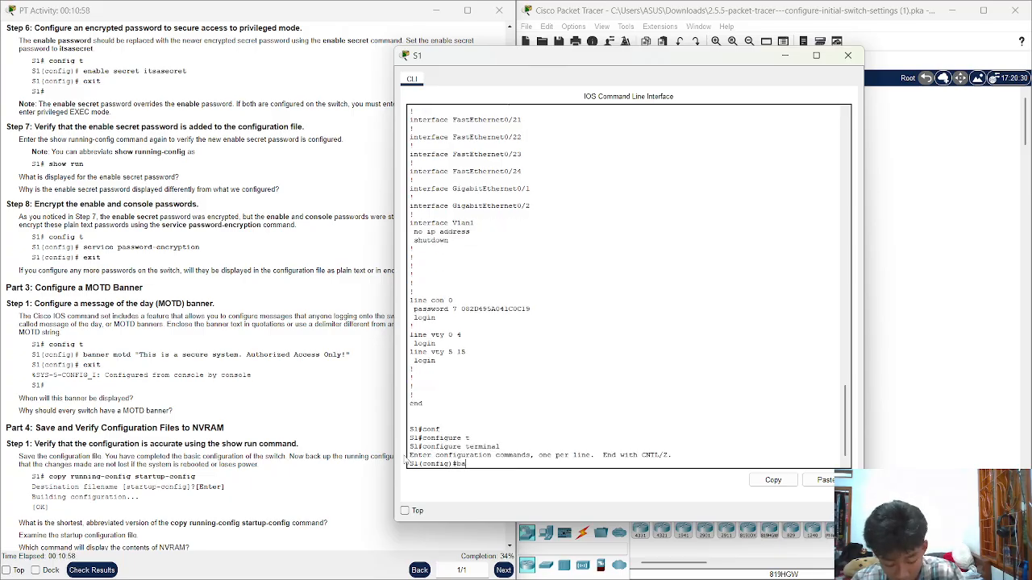
{"action": "key", "text": "BackSpace"}
{"action": "key", "text": "BackSpace"}
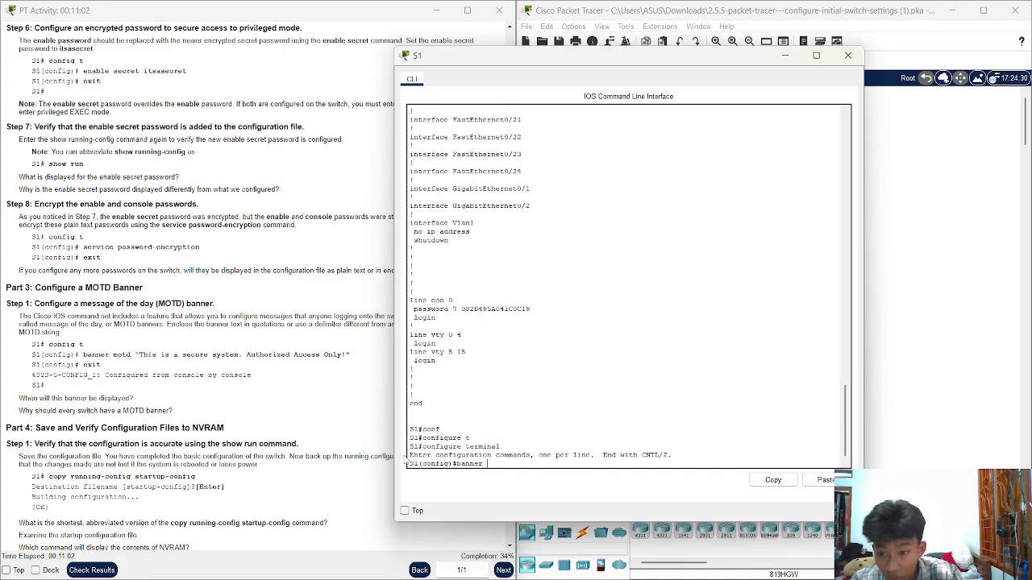
{"action": "type", "text": "td"}
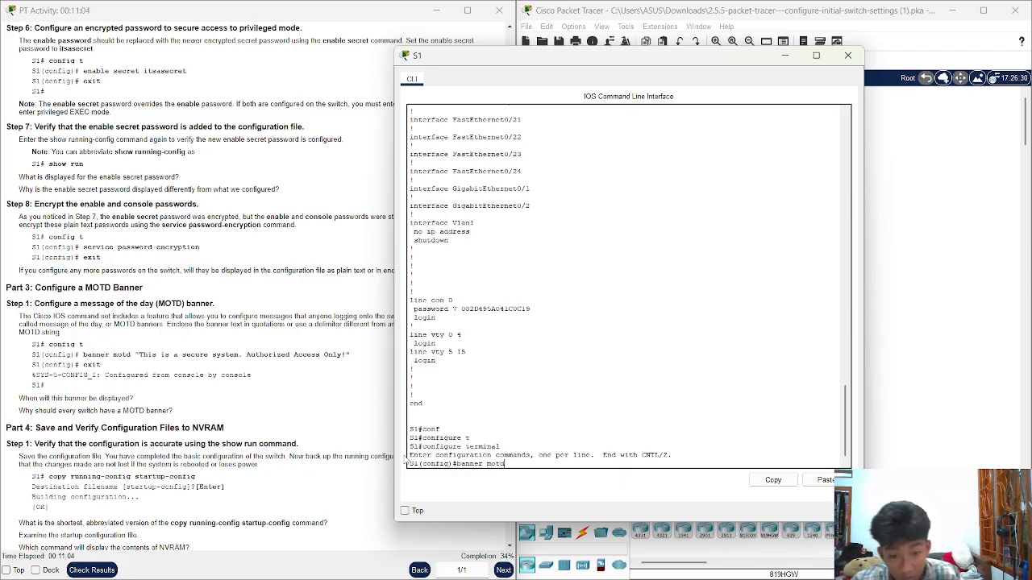
{"action": "left_click_drag", "start_coordinate": [355, 356], "coordinate": [136, 355]}
{"action": "key", "text": "ctrl+c"}
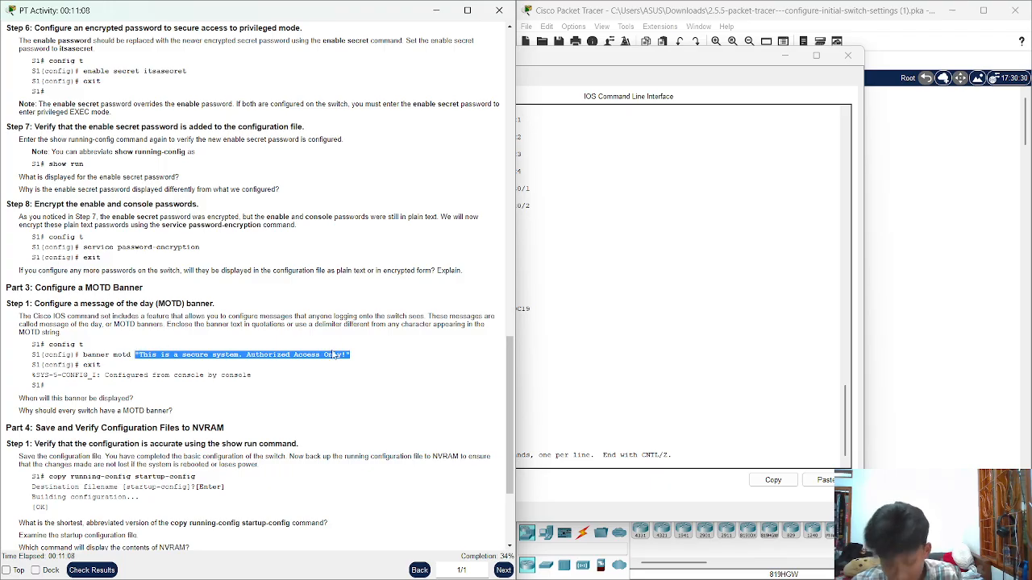
{"action": "left_click", "coordinate": [522, 464]}
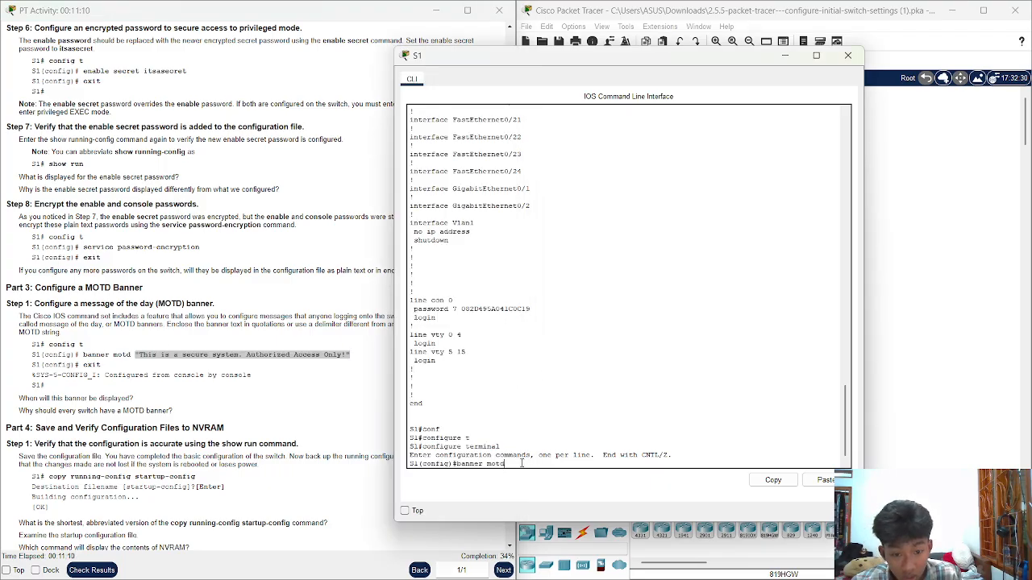
{"action": "left_click", "coordinate": [823, 479]}
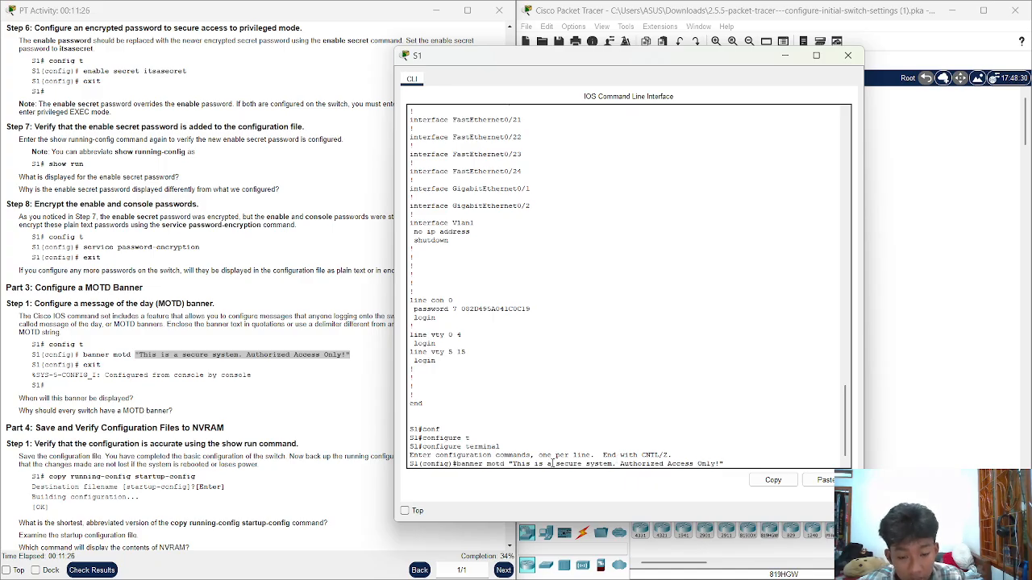
{"action": "key", "text": "Return"}
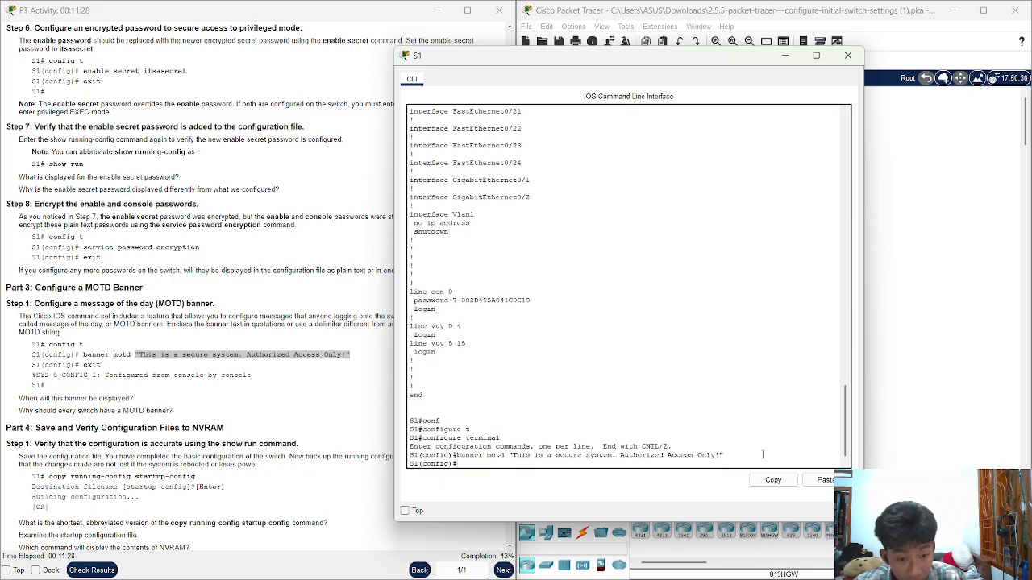
Exit configuration mode and log out, highlighting the MOTD banner shown at login
{"action": "type", "text": "exit"}
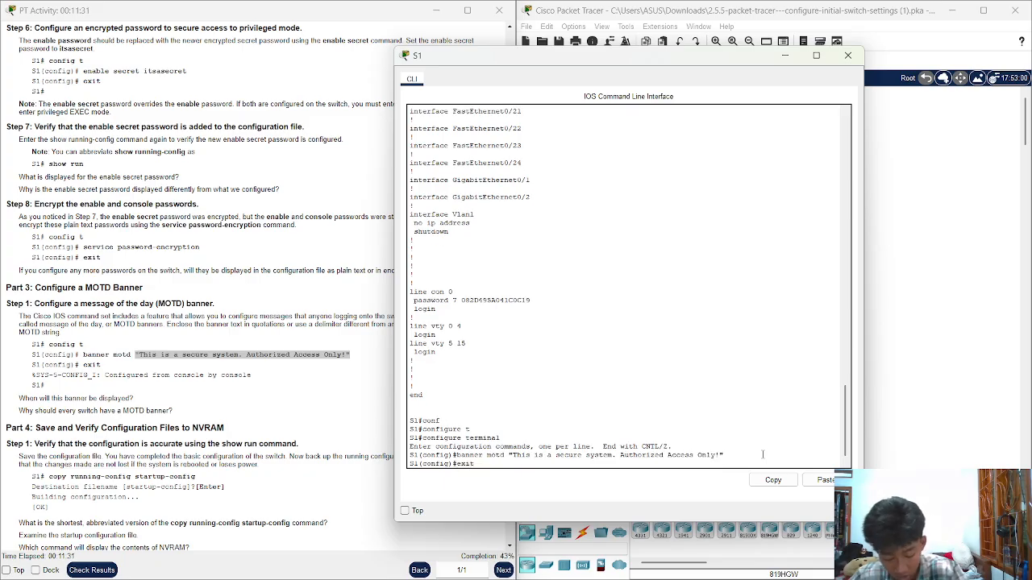
{"action": "key", "text": "Return"}
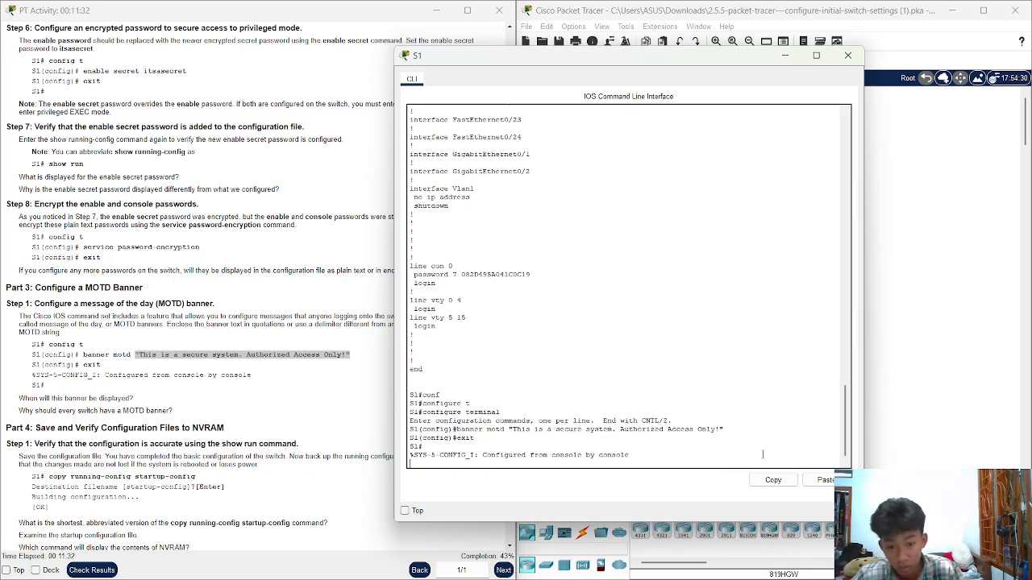
{"action": "type", "text": "exit"}
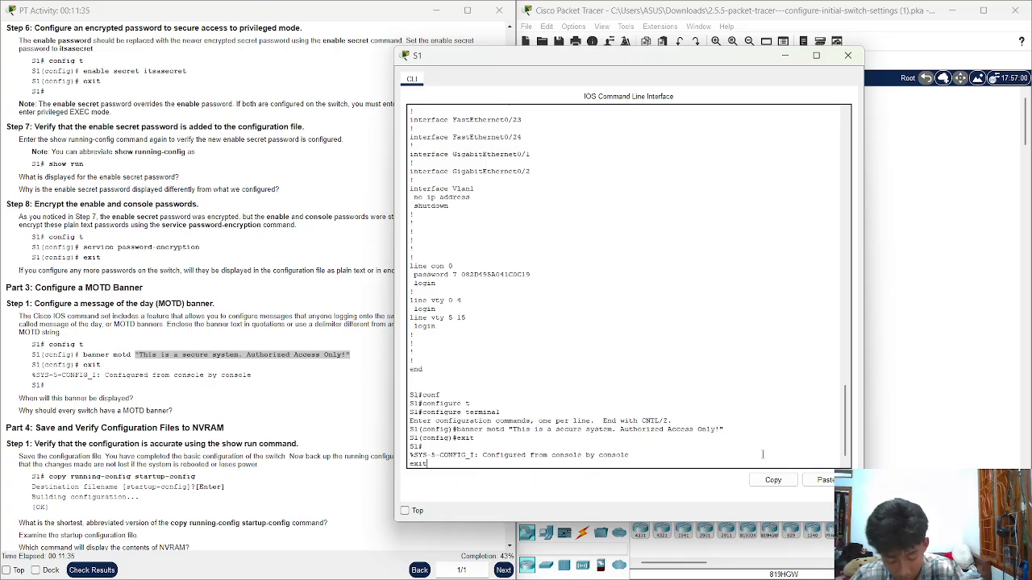
{"action": "key", "text": "Return"}
{"action": "key", "text": "Return"}
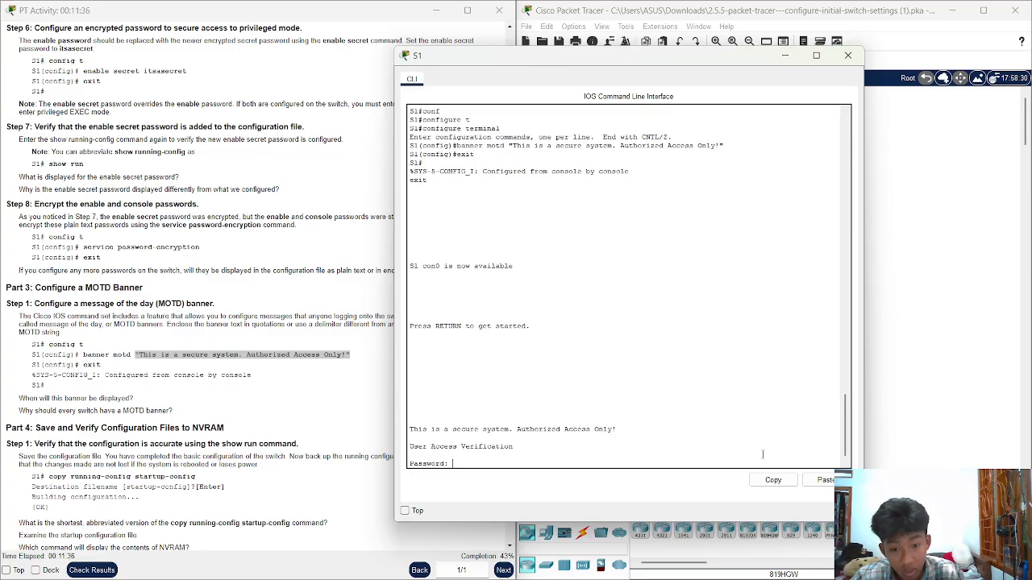
{"action": "left_click_drag", "start_coordinate": [616, 429], "coordinate": [410, 432]}
{"action": "left_click", "coordinate": [473, 458]}
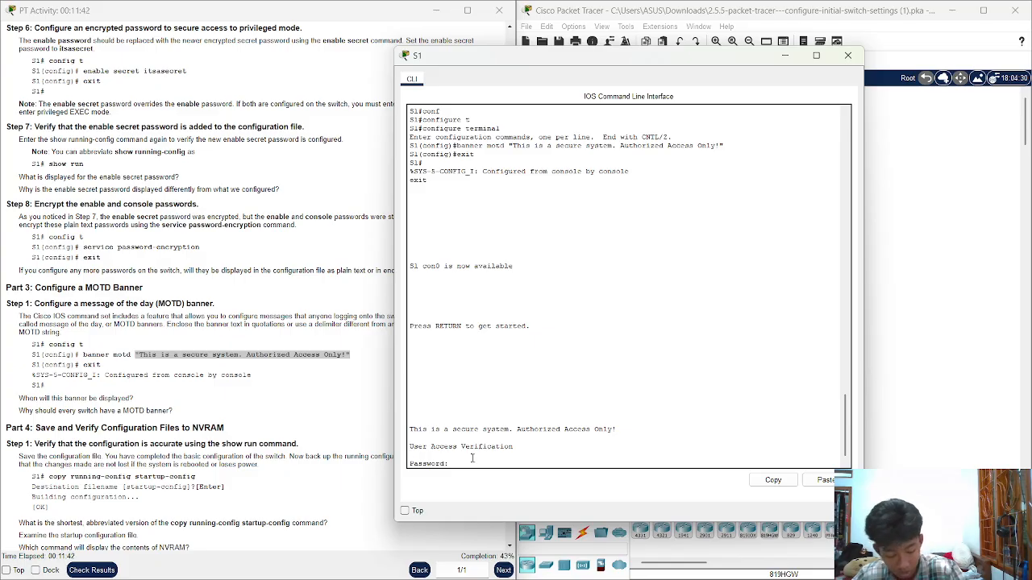
Log back in with the console password, then enable with the secret to reach S1#
{"action": "key", "text": "Return"}
{"action": "type", "text": "e"}
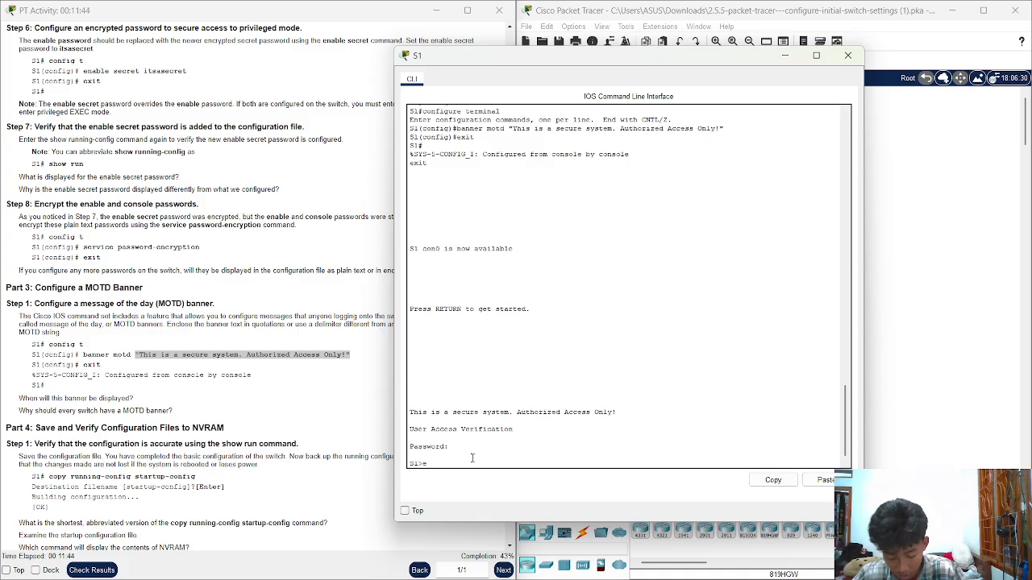
{"action": "type", "text": "na"}
{"action": "key", "text": "Tab"}
{"action": "key", "text": "Return"}
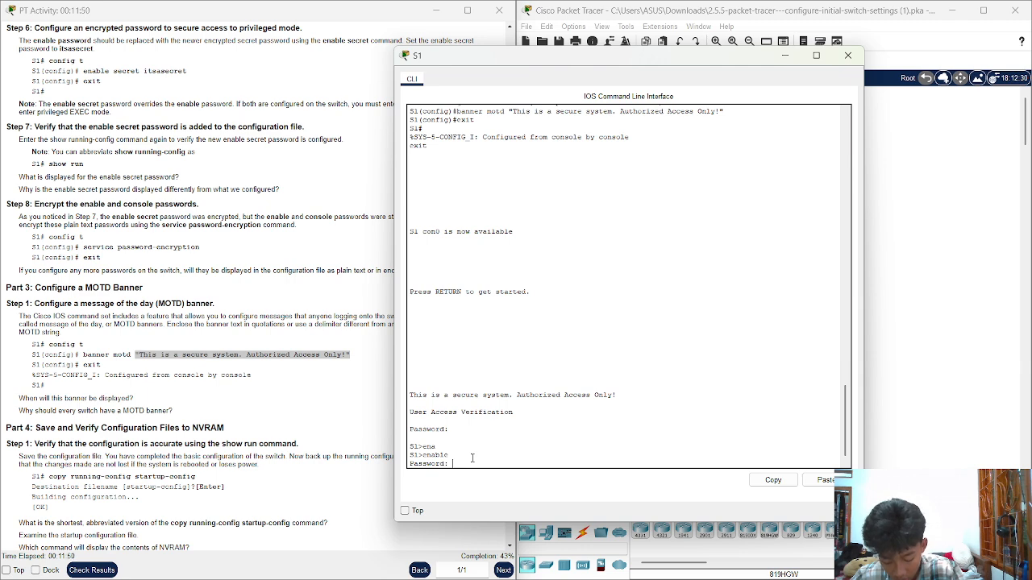
{"action": "key", "text": "Return"}
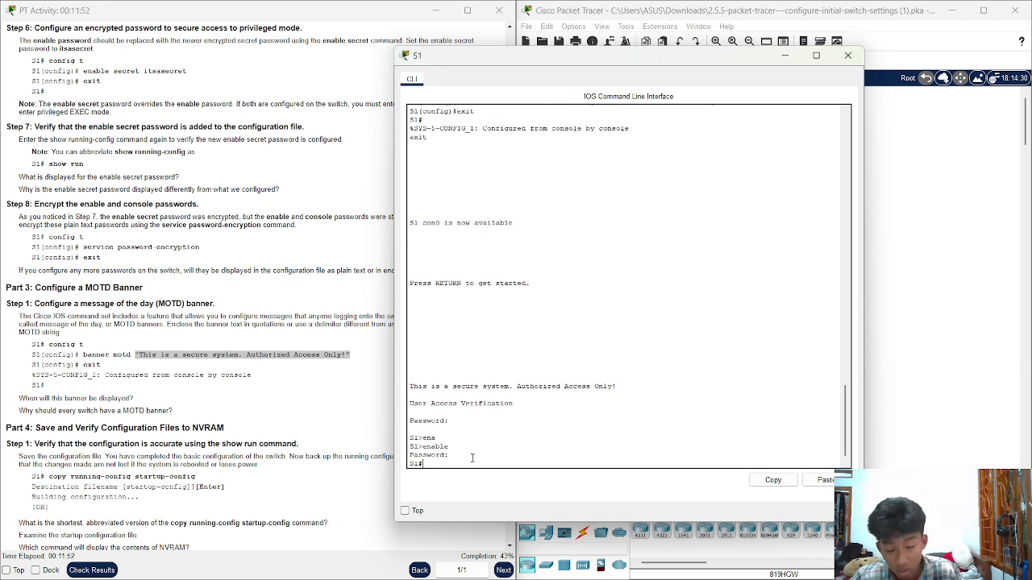
{"action": "scroll", "coordinate": [152, 412], "scroll_direction": "down", "scroll_amount": 1}
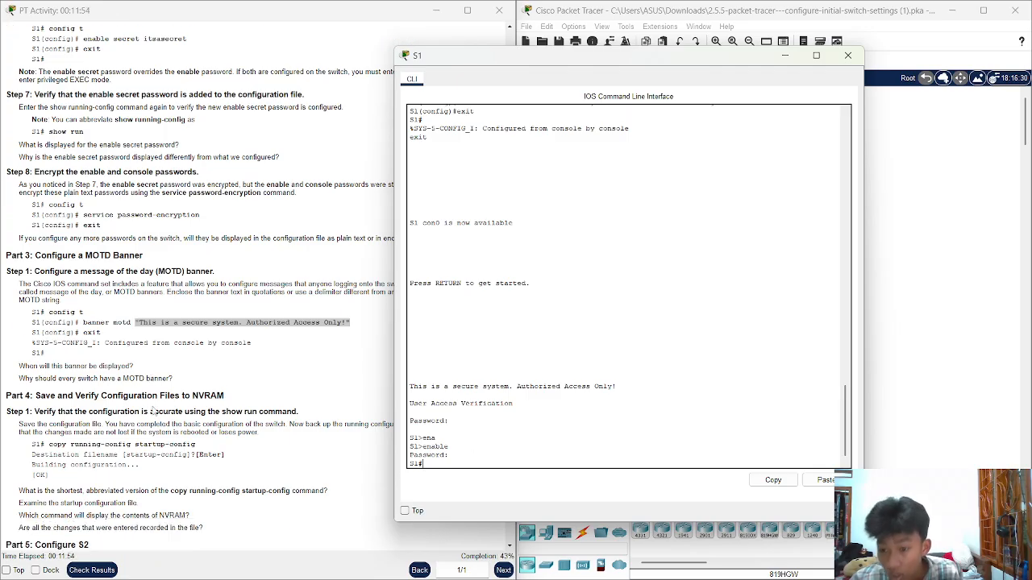
{"action": "left_click_drag", "start_coordinate": [212, 395], "coordinate": [57, 395]}
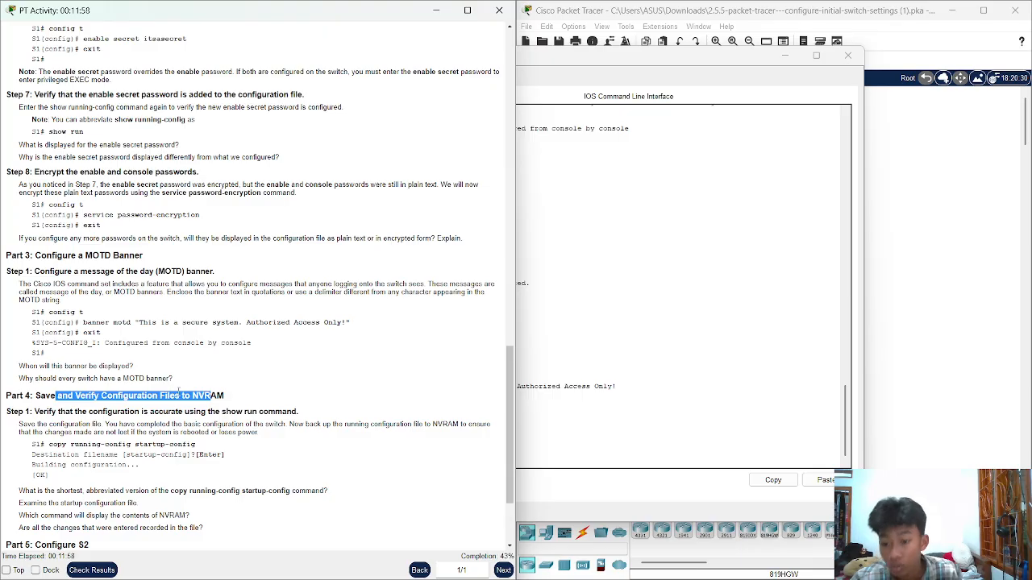
{"action": "key", "text": "alt+Tab"}
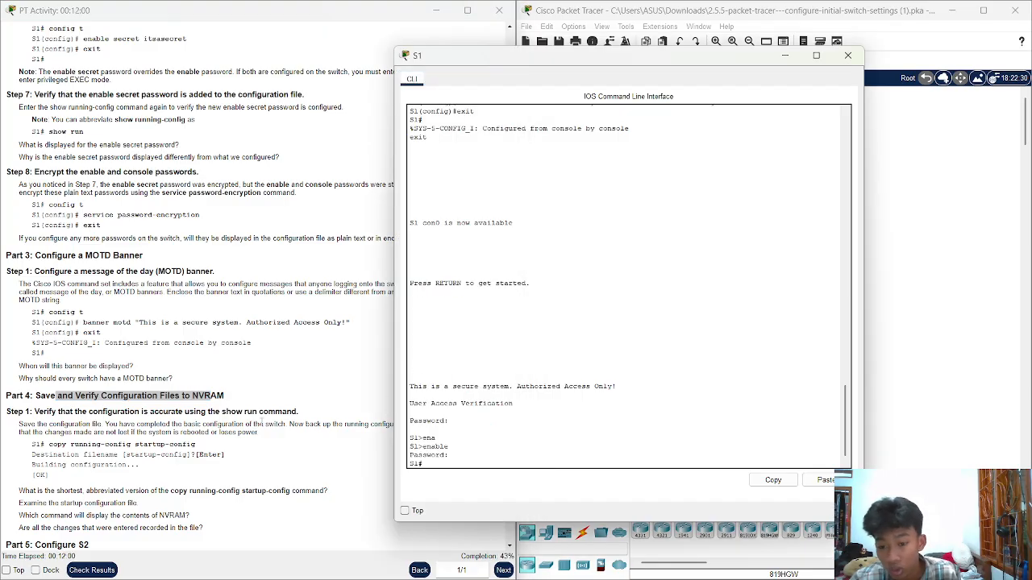
{"action": "scroll", "coordinate": [108, 413], "scroll_direction": "down", "scroll_amount": 2}
{"action": "scroll", "coordinate": [171, 367], "scroll_direction": "down", "scroll_amount": 2}
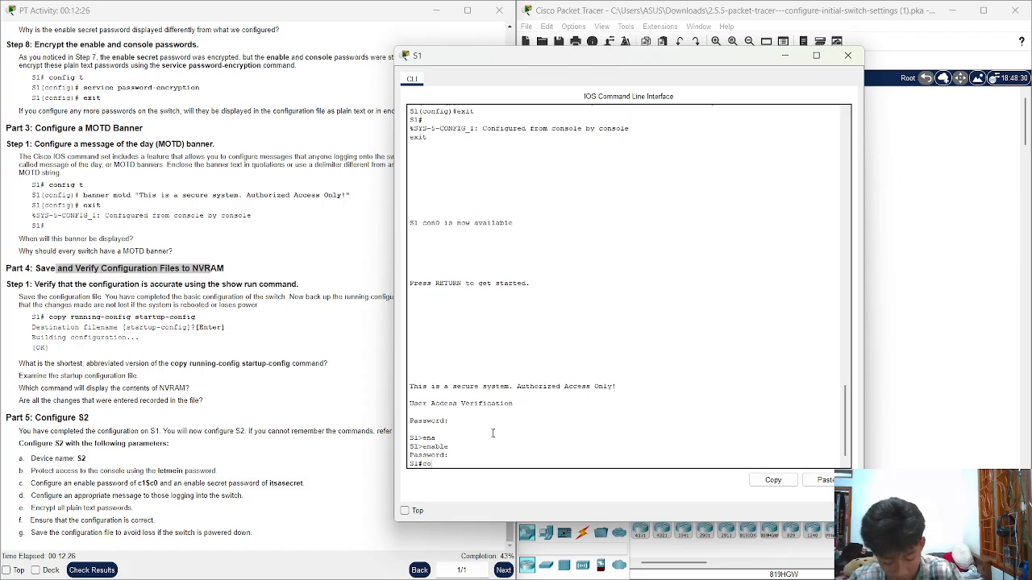
Type copy running-config startup-config on S1, correcting a misspelled first attempt
{"action": "type", "text": "py"}
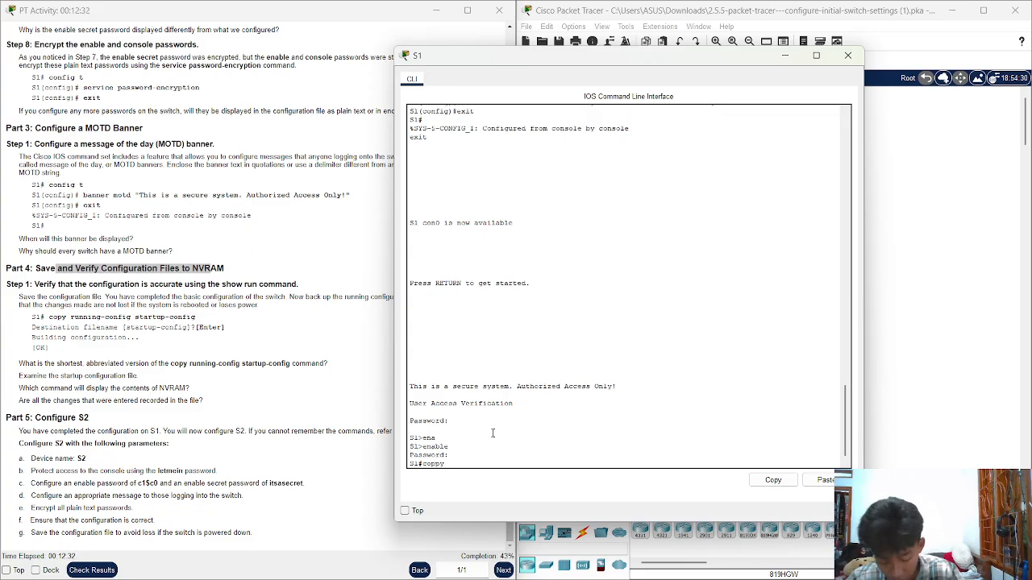
{"action": "type", "text": "runn"}
{"action": "key", "text": "Tab"}
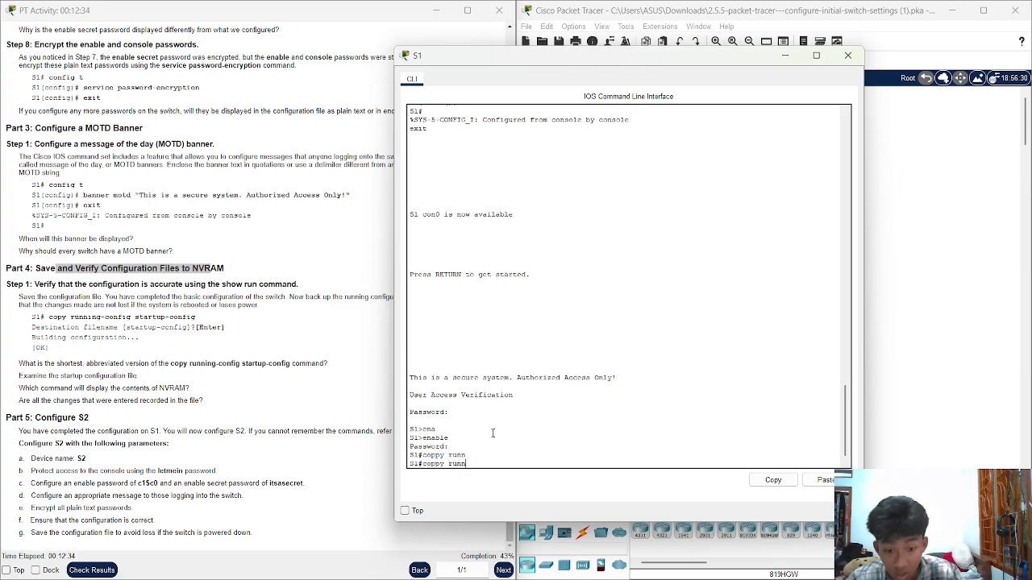
{"action": "type", "text": "i"}
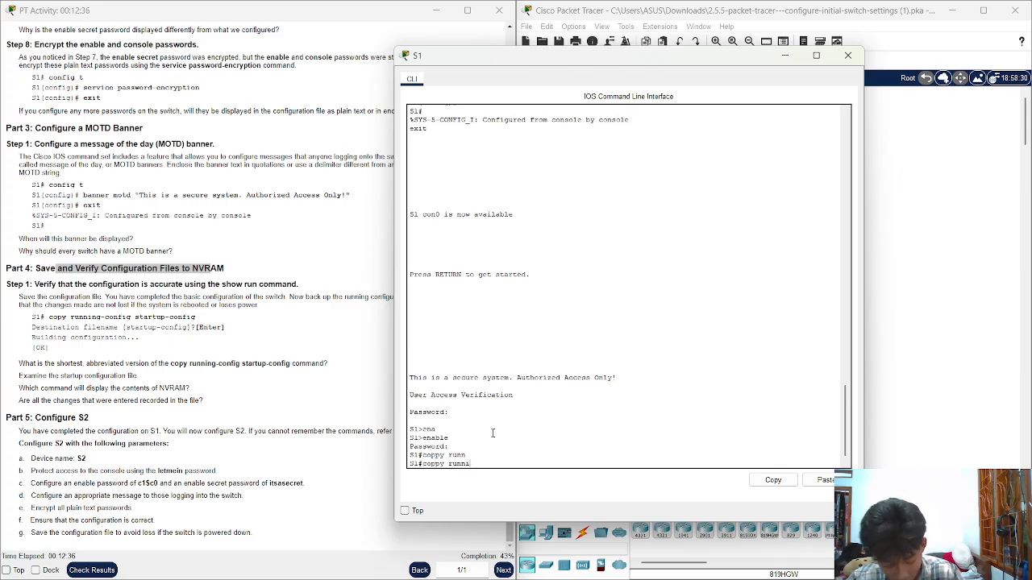
{"action": "type", "text": "ng"}
{"action": "key", "text": "Tab"}
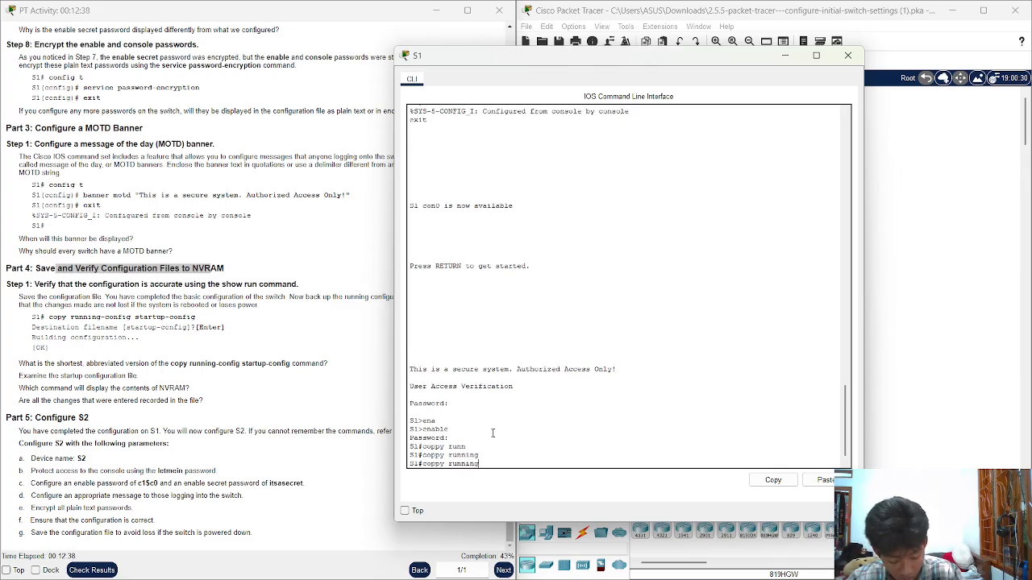
{"action": "type", "text": "-c"}
{"action": "key", "text": "Tab"}
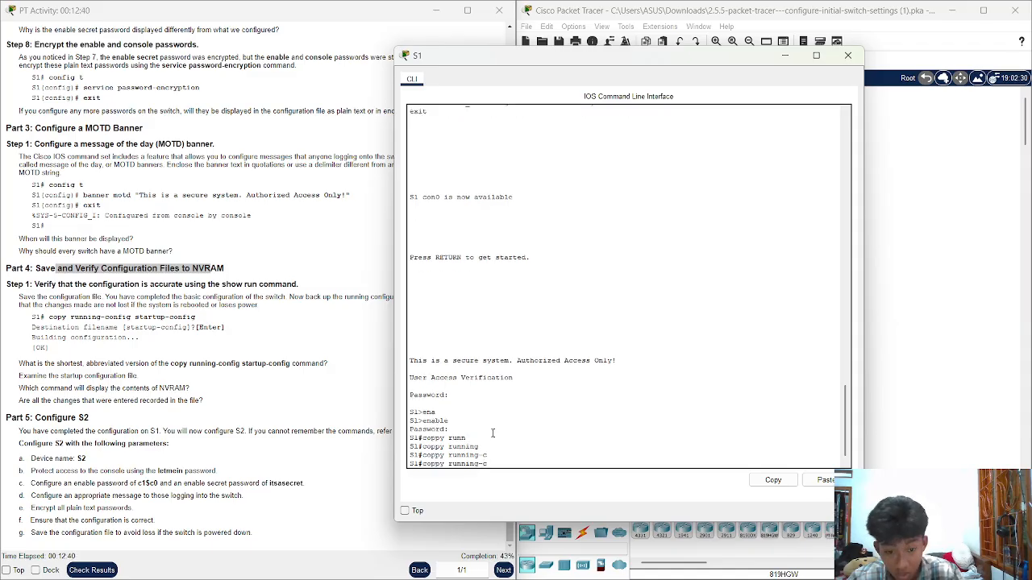
{"action": "type", "text": "on"}
{"action": "key", "text": "Tab"}
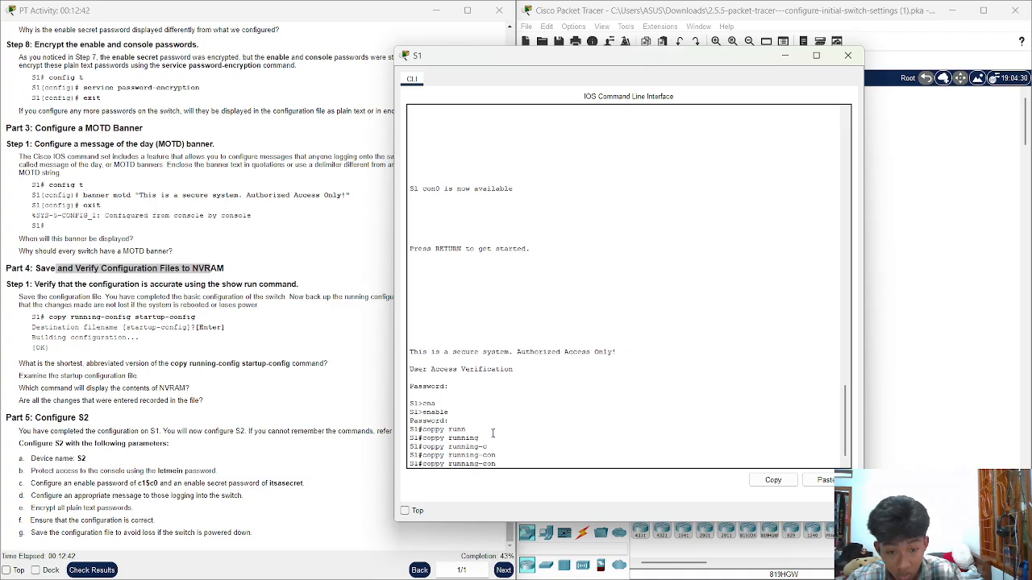
{"action": "type", "text": "fi"}
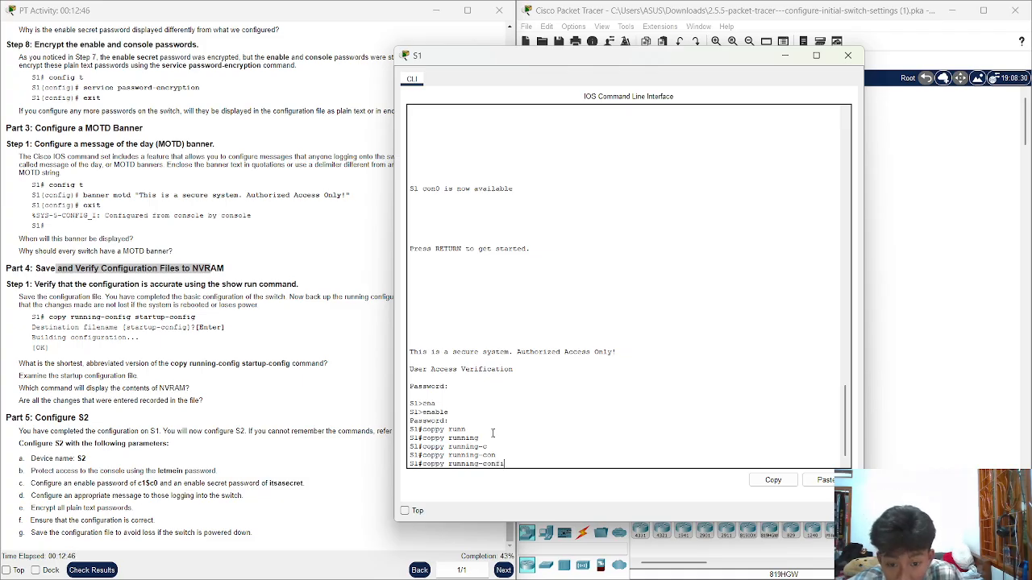
{"action": "key", "text": "BackSpace"}
{"action": "key", "text": "BackSpace"}
{"action": "key", "text": "BackSpace"}
{"action": "key", "text": "BackSpace"}
{"action": "key", "text": "BackSpace"}
{"action": "key", "text": "BackSpace"}
{"action": "key", "text": "BackSpace"}
{"action": "key", "text": "BackSpace"}
{"action": "key", "text": "BackSpace"}
{"action": "key", "text": "BackSpace"}
{"action": "key", "text": "BackSpace"}
{"action": "key", "text": "BackSpace"}
{"action": "key", "text": "BackSpace"}
{"action": "key", "text": "BackSpace"}
{"action": "key", "text": "BackSpace"}
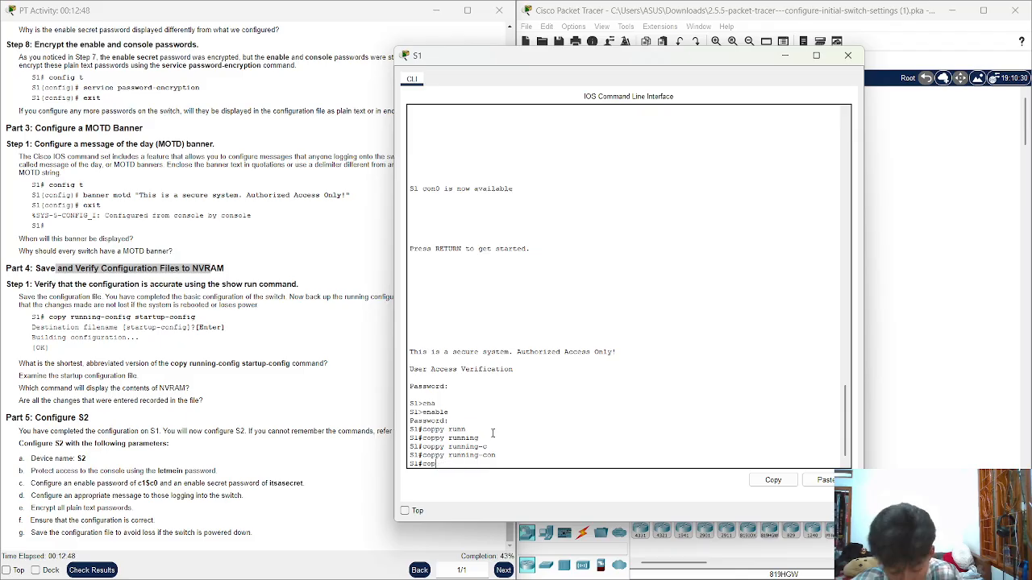
{"action": "type", "text": "y"}
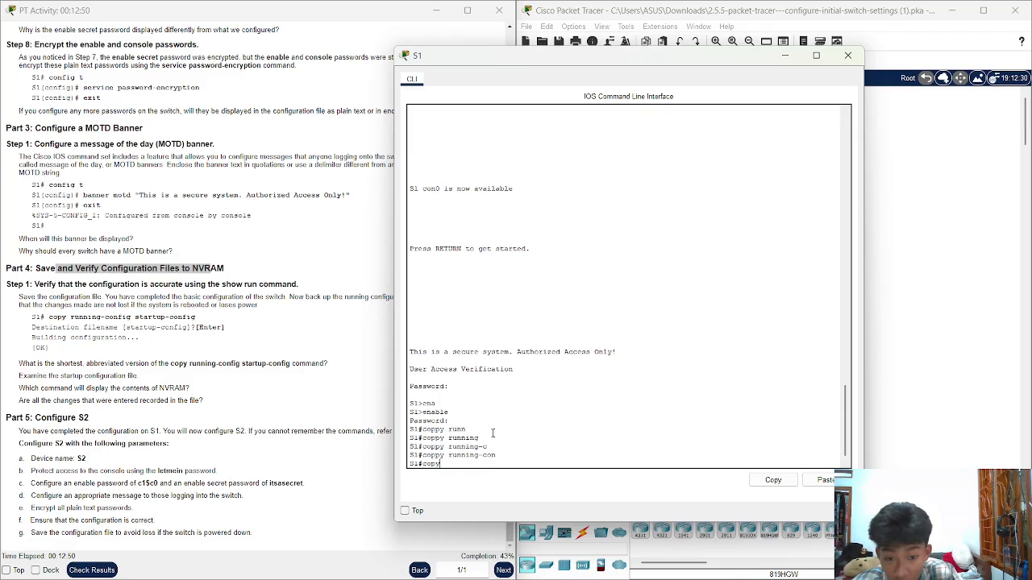
{"action": "type", "text": " runn"}
{"action": "key", "text": "Tab"}
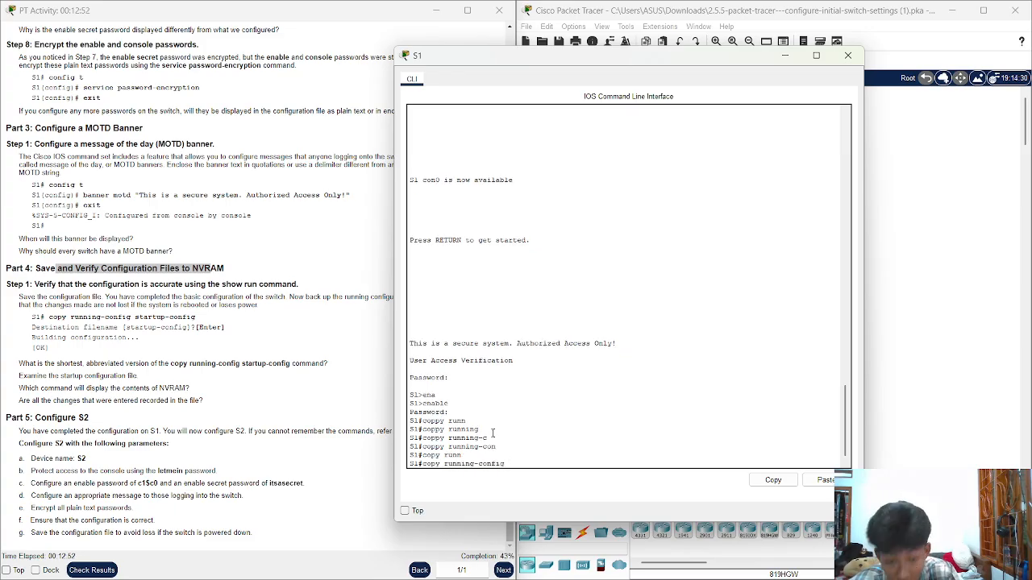
{"action": "type", "text": "star"}
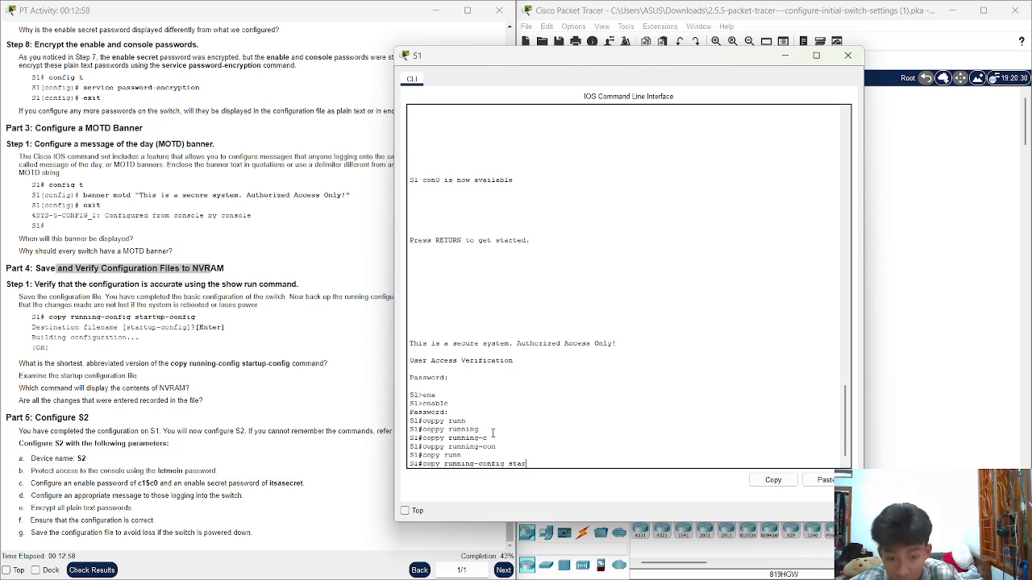
{"action": "type", "text": "t"}
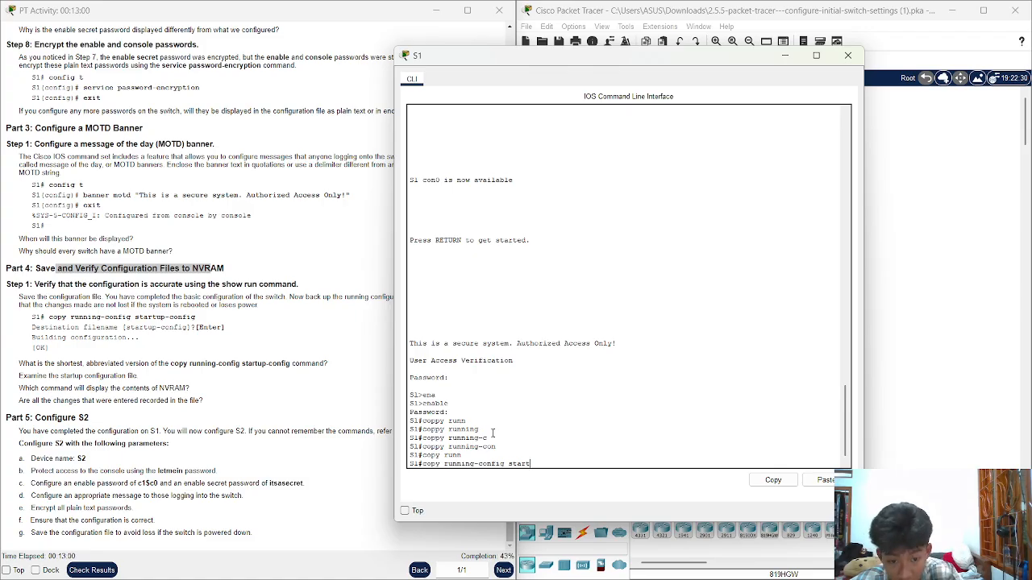
{"action": "key", "text": "Tab"}
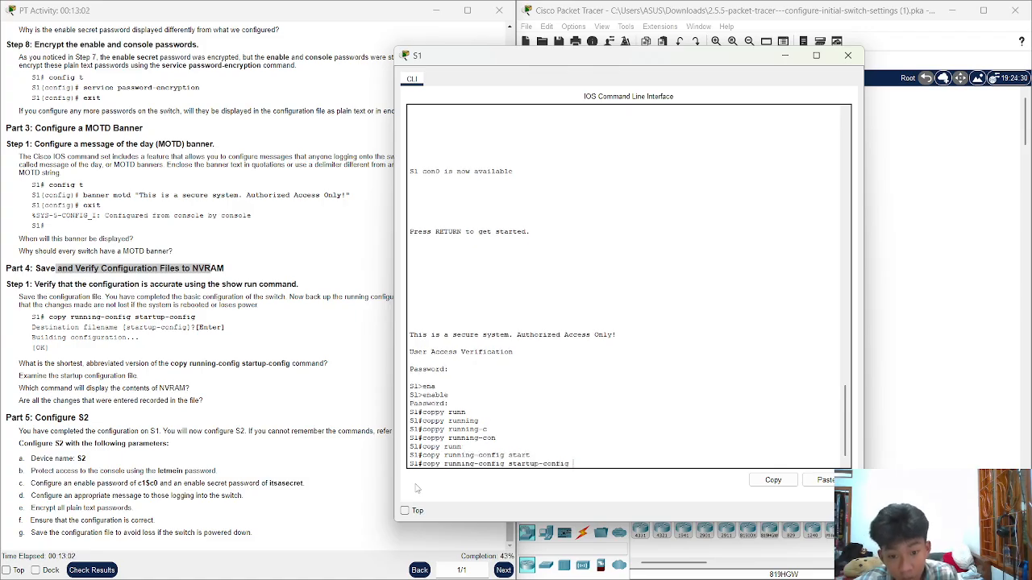
Run the copy and answer the destination filename prompt with "\", producing an invalid-argument error
{"action": "left_click_drag", "start_coordinate": [442, 465], "coordinate": [583, 467]}
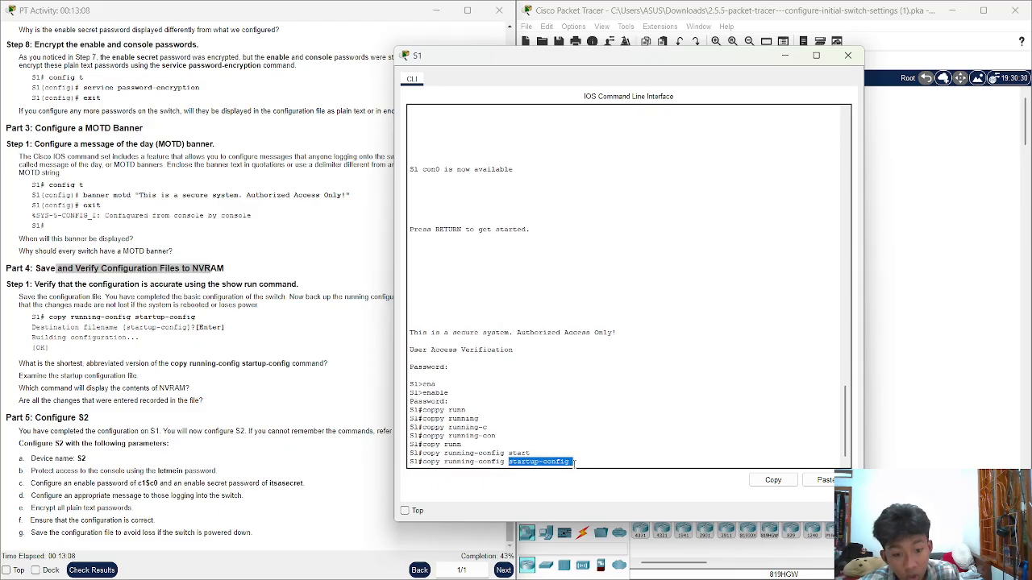
{"action": "left_click", "coordinate": [574, 463]}
{"action": "key", "text": "Return"}
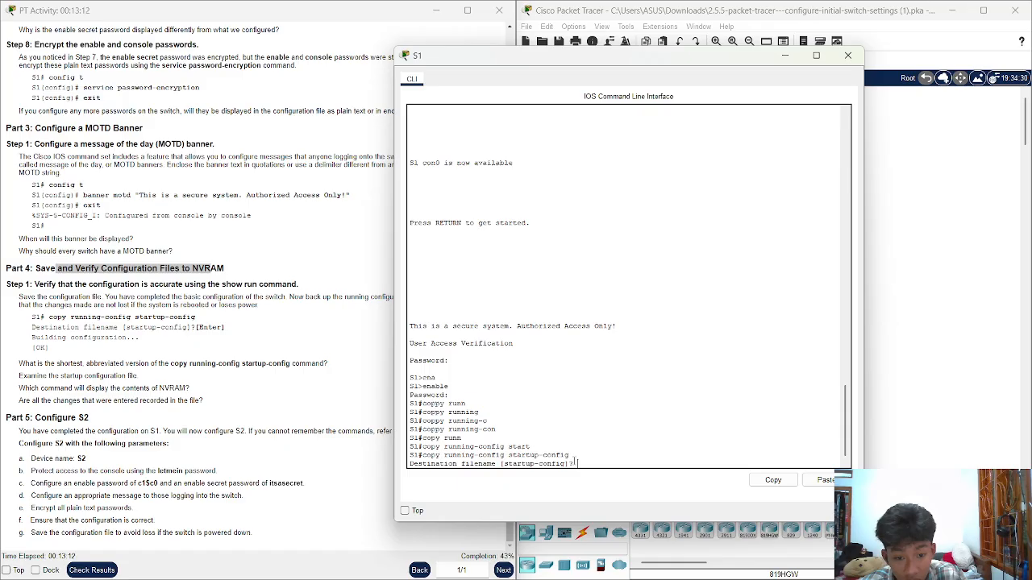
{"action": "type", "text": "\\"}
{"action": "key", "text": "Return"}
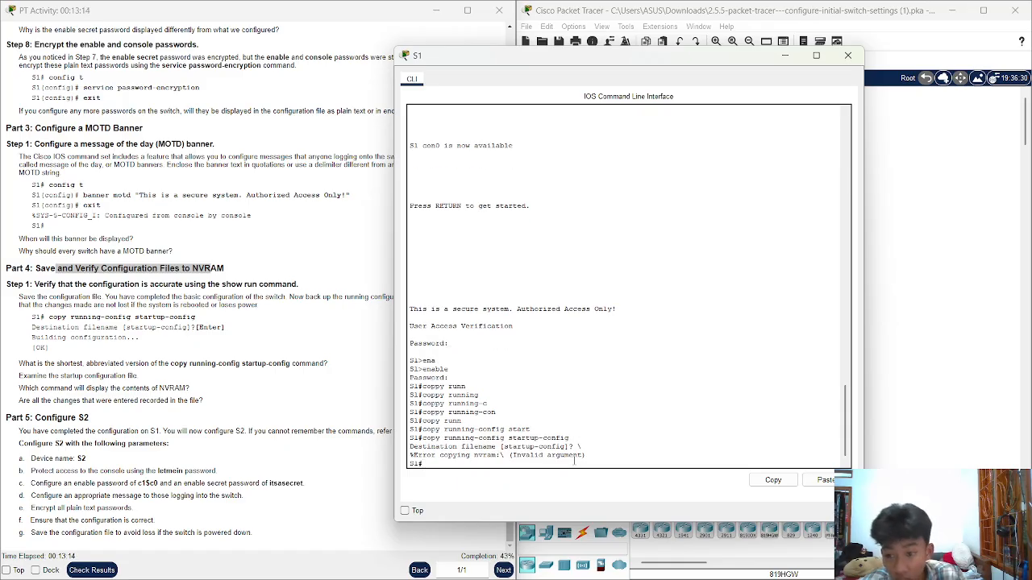
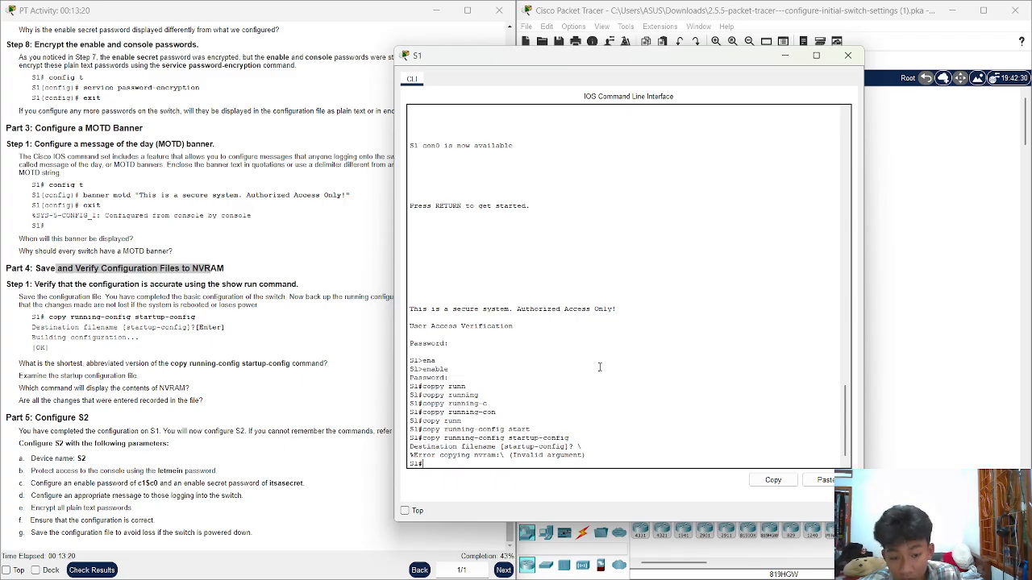
Check the activity results: 31/72, with S1's Startup Config item marked incorrect
{"action": "left_click", "coordinate": [93, 569]}
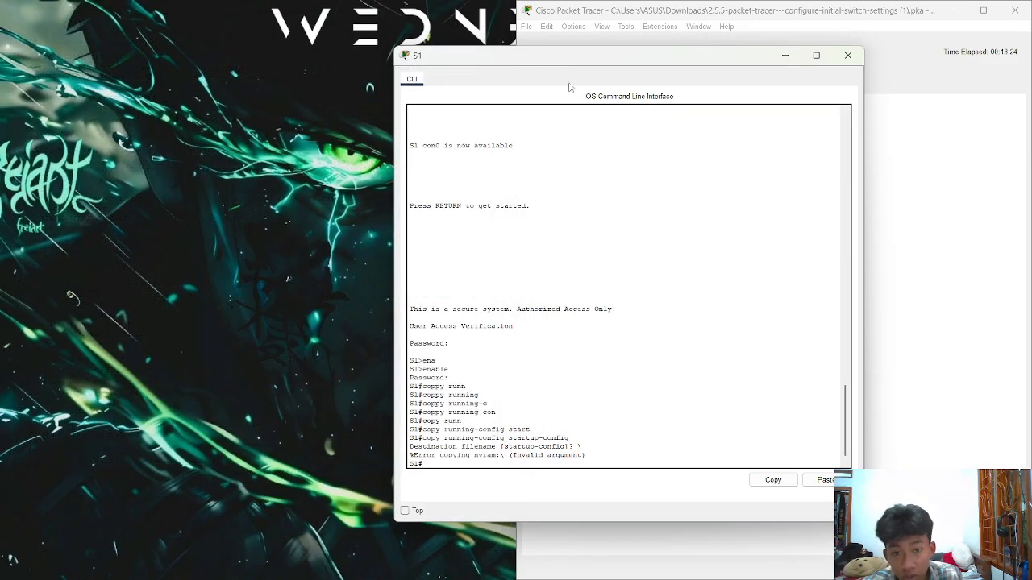
{"action": "left_click", "coordinate": [651, 88]}
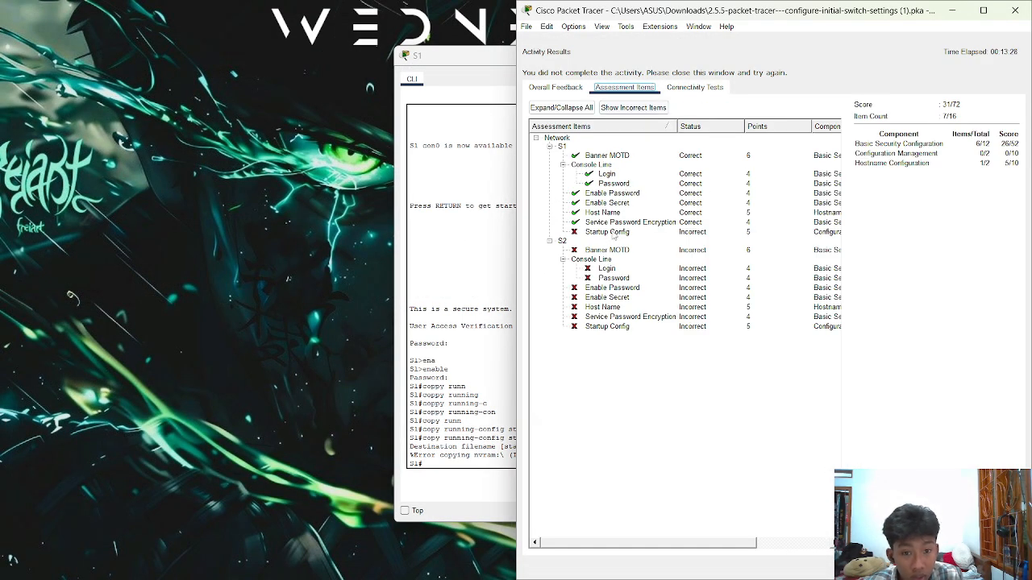
{"action": "left_click", "coordinate": [613, 233]}
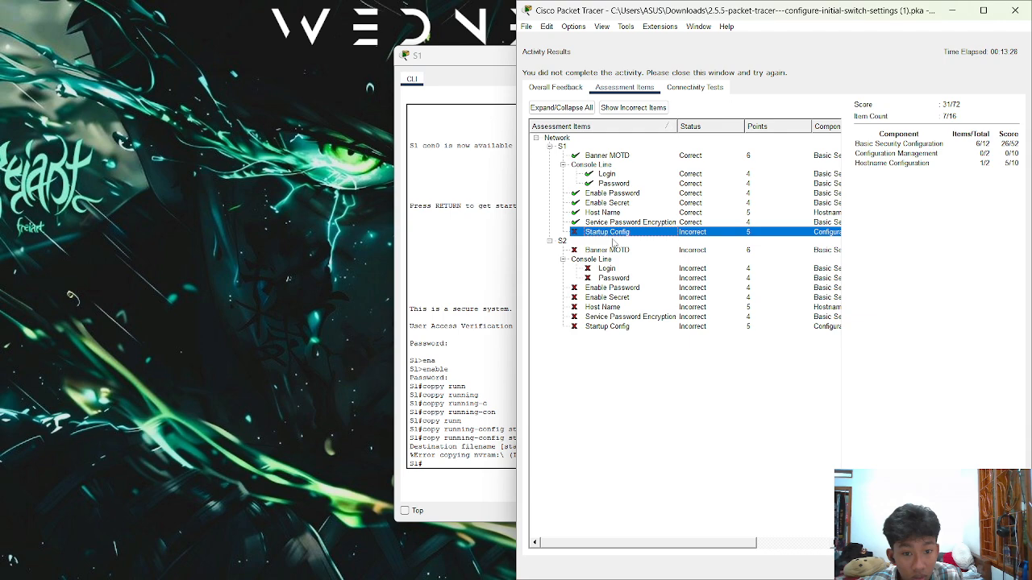
{"action": "left_click", "coordinate": [480, 253]}
{"action": "left_click", "coordinate": [430, 29]}
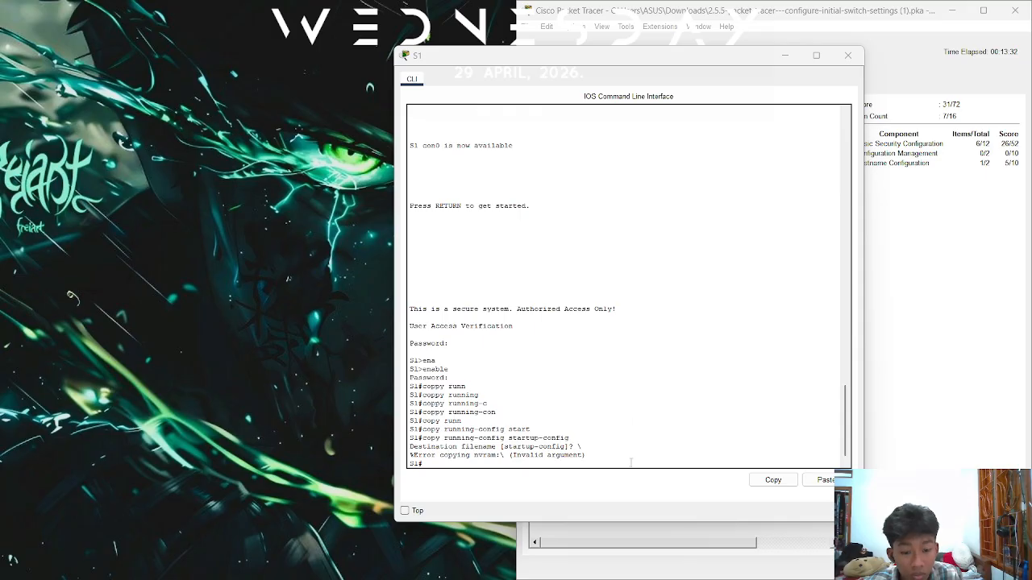
{"action": "mouse_move", "coordinate": [670, 576]}
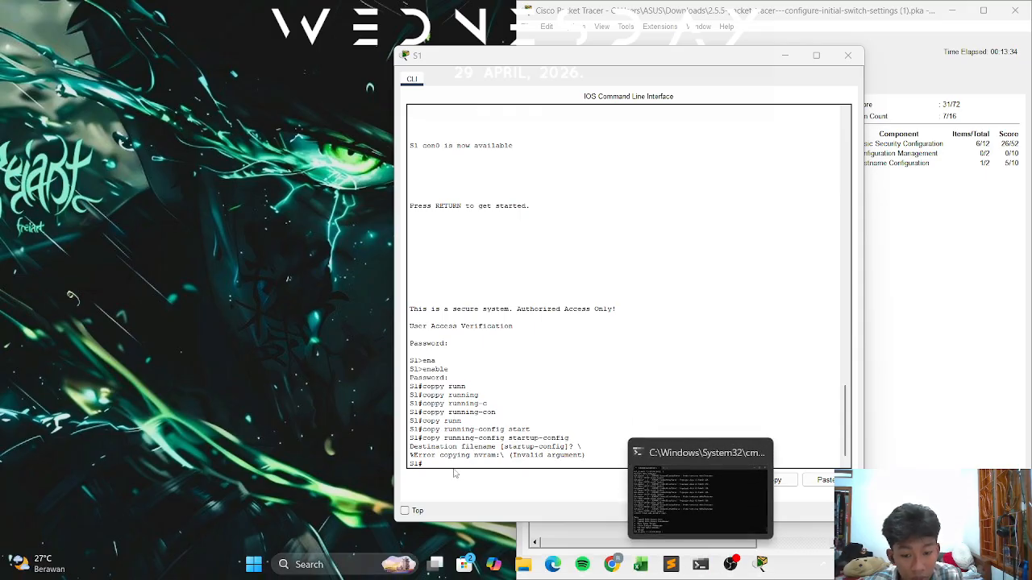
Close the results view and snap the activity instructions to the left half beside the topology
{"action": "left_click", "coordinate": [887, 233]}
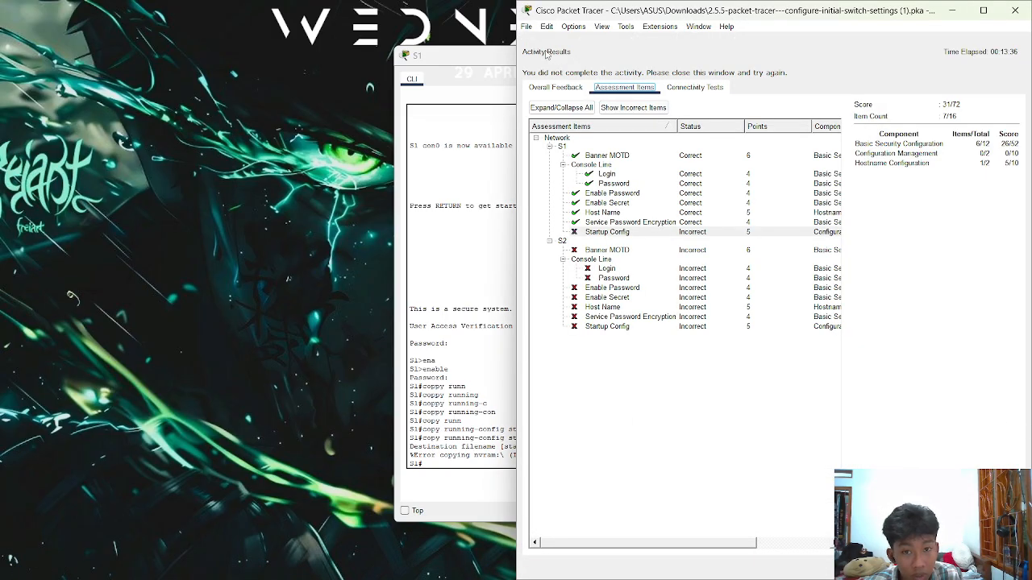
{"action": "left_click", "coordinate": [531, 29]}
{"action": "left_click", "coordinate": [553, 202]}
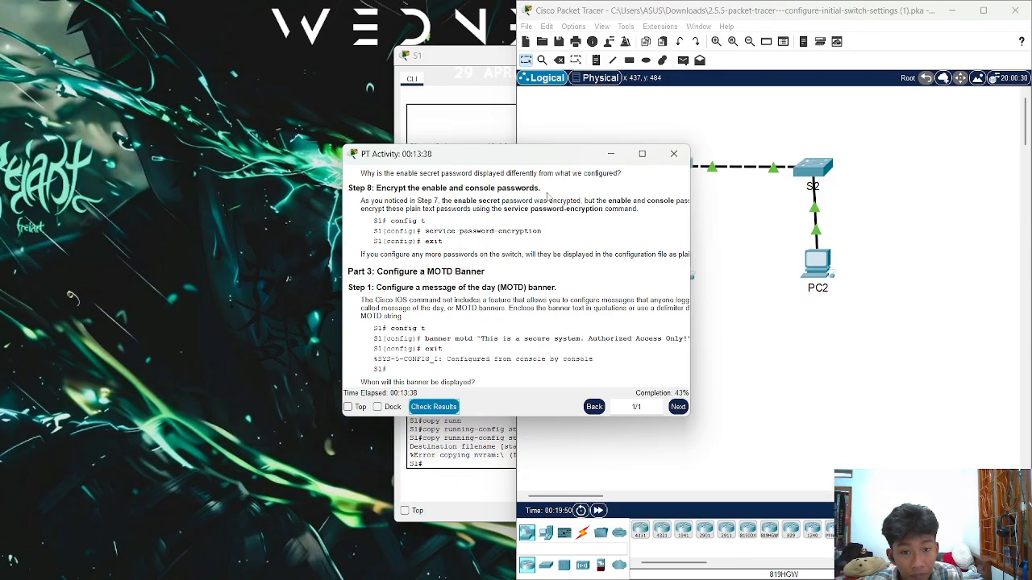
{"action": "left_click_drag", "start_coordinate": [569, 161], "coordinate": [367, 36]}
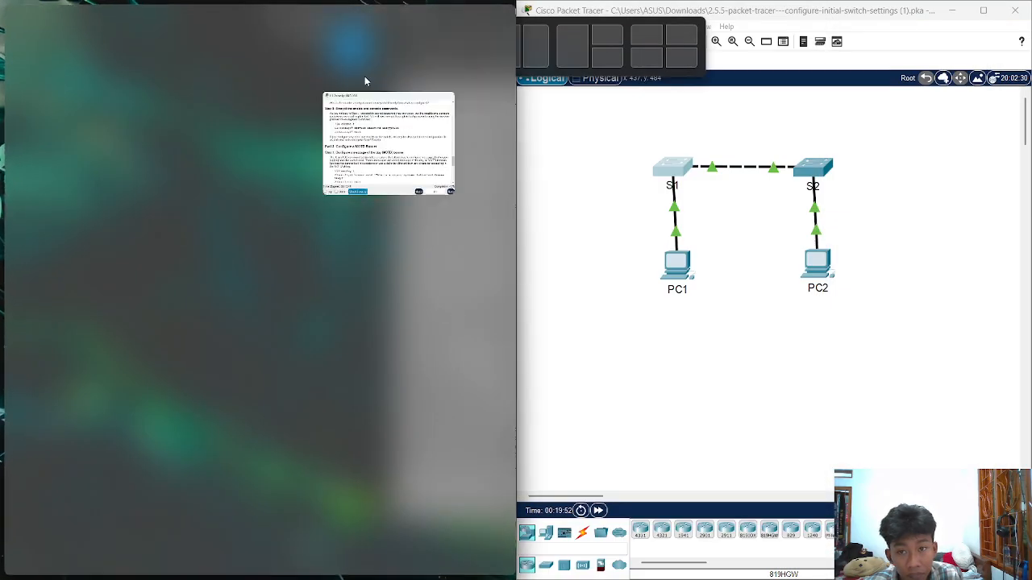
{"action": "mouse_move", "coordinate": [759, 564]}
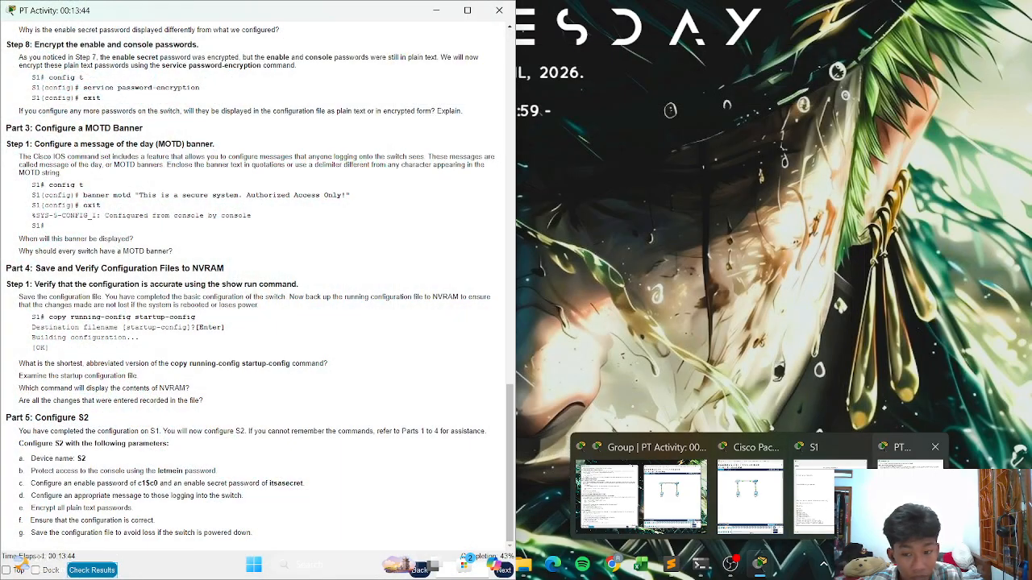
{"action": "left_click", "coordinate": [608, 496]}
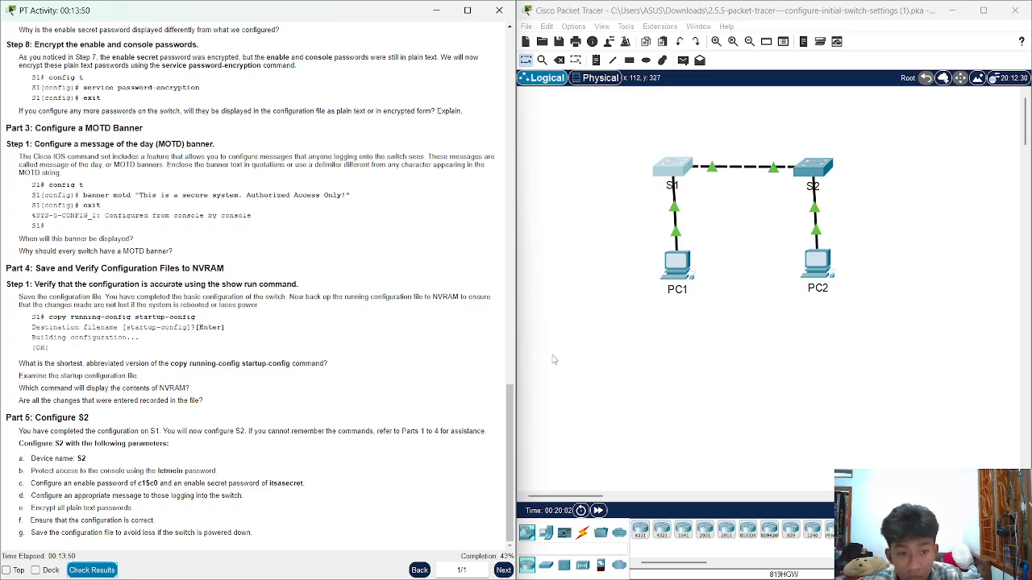
On S1, rerun copy running-config startup-config and accept the default filename to get [OK]
{"action": "left_click", "coordinate": [677, 171]}
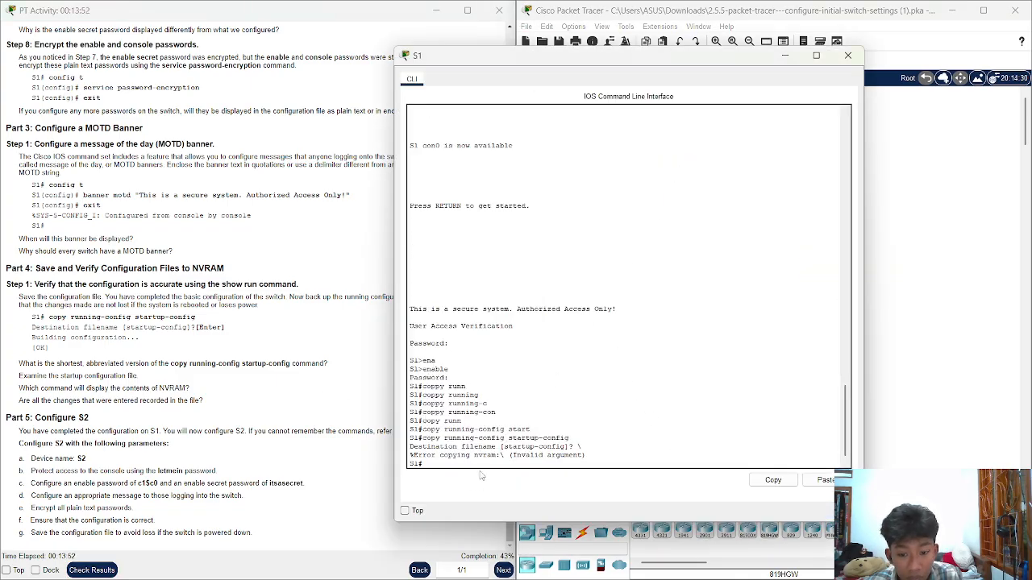
{"action": "left_click", "coordinate": [495, 457]}
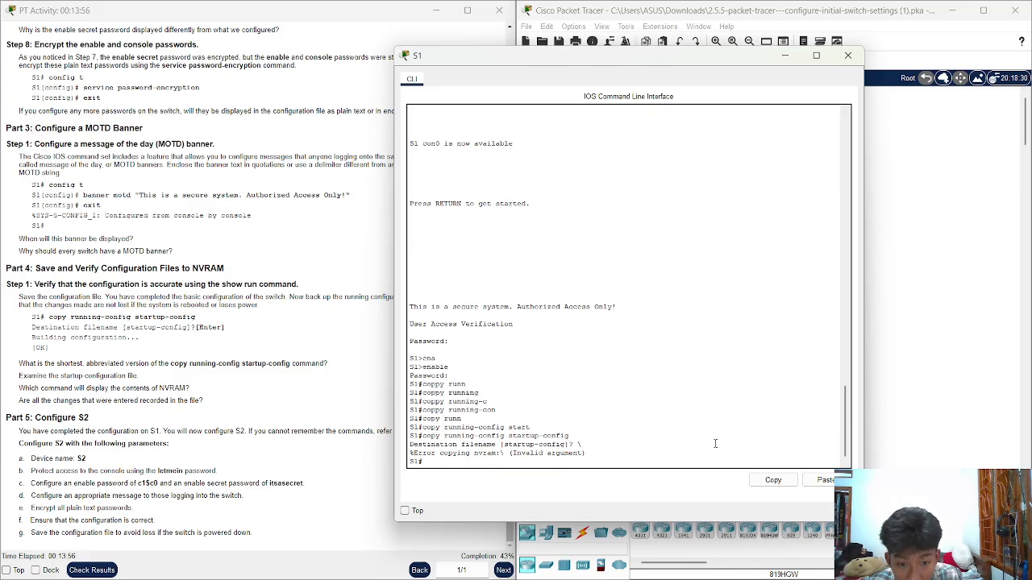
{"action": "key", "text": "Up"}
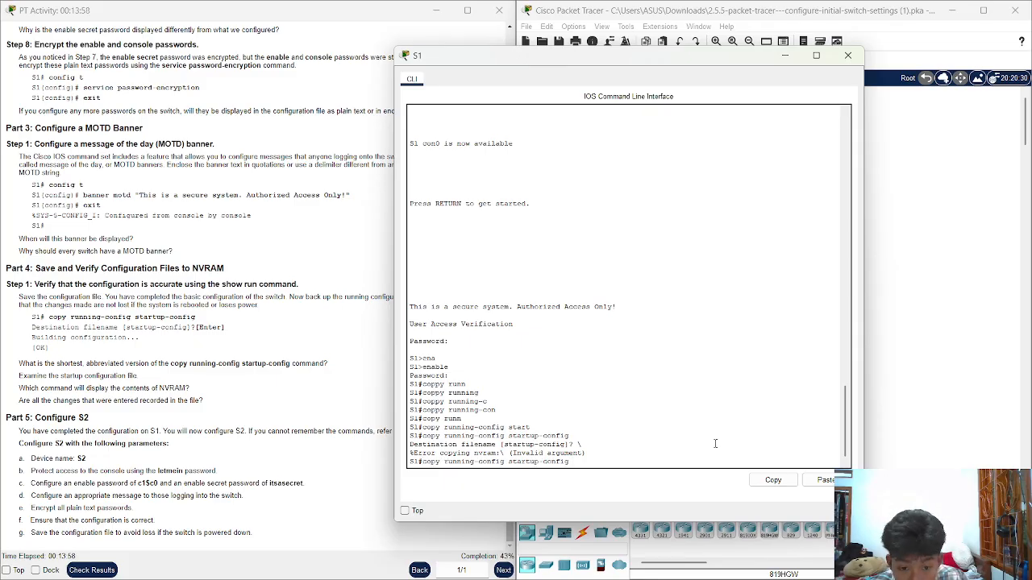
{"action": "key", "text": "Return"}
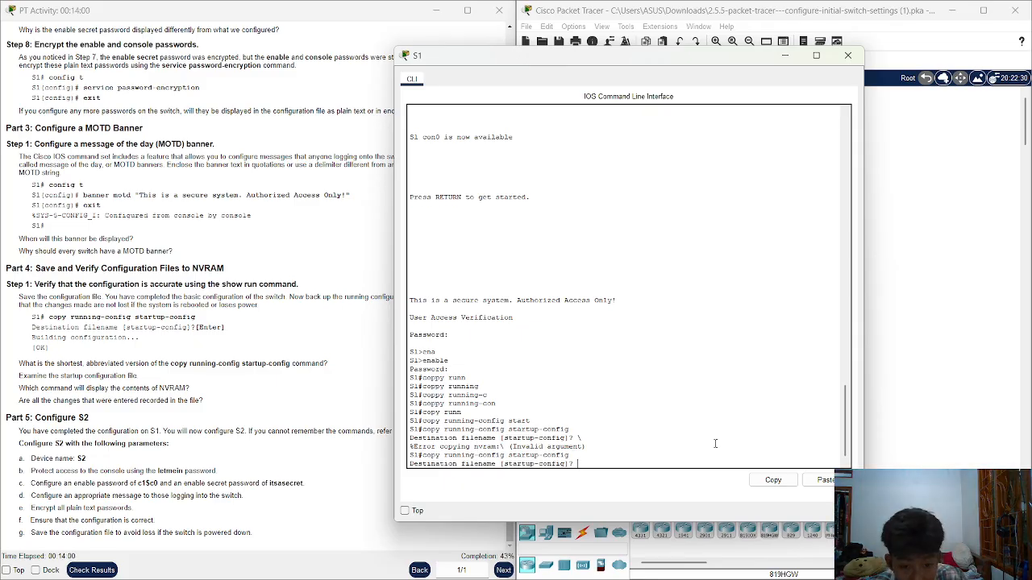
{"action": "key", "text": "Return"}
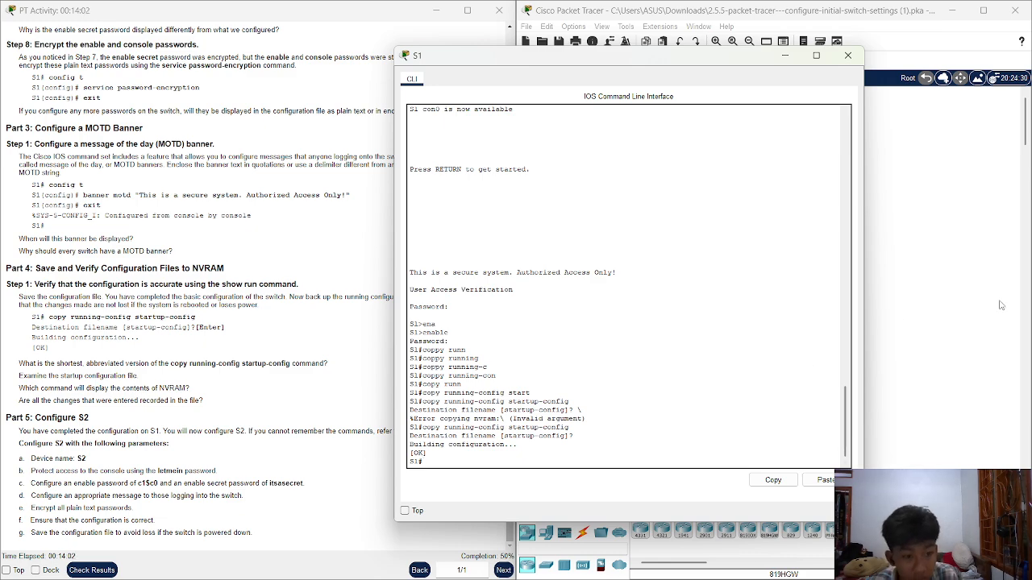
{"action": "left_click", "coordinate": [1001, 305]}
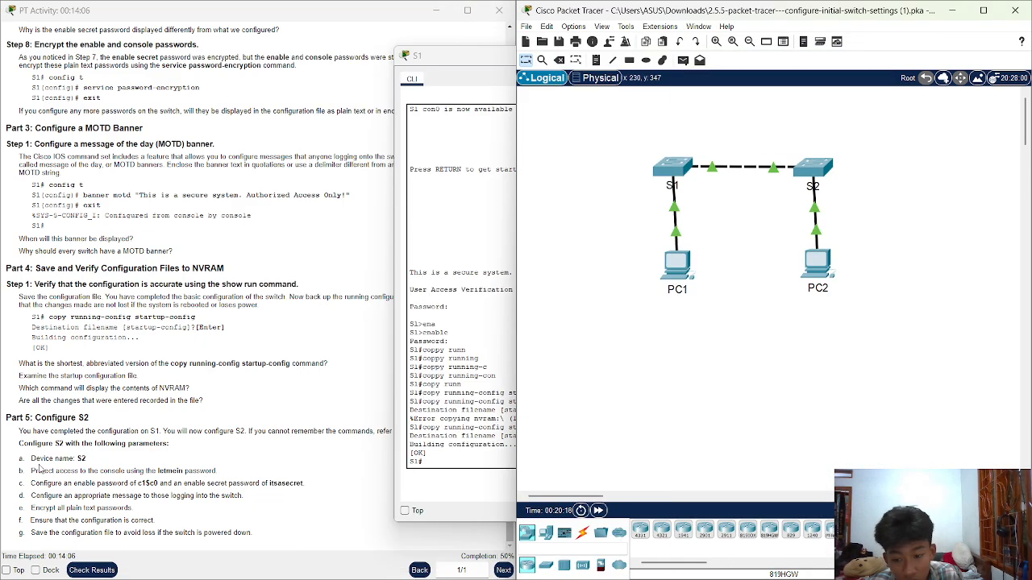
Recheck the assessment to confirm S1's Startup Config is now correct at 36/72, then close the results
{"action": "left_click", "coordinate": [100, 569]}
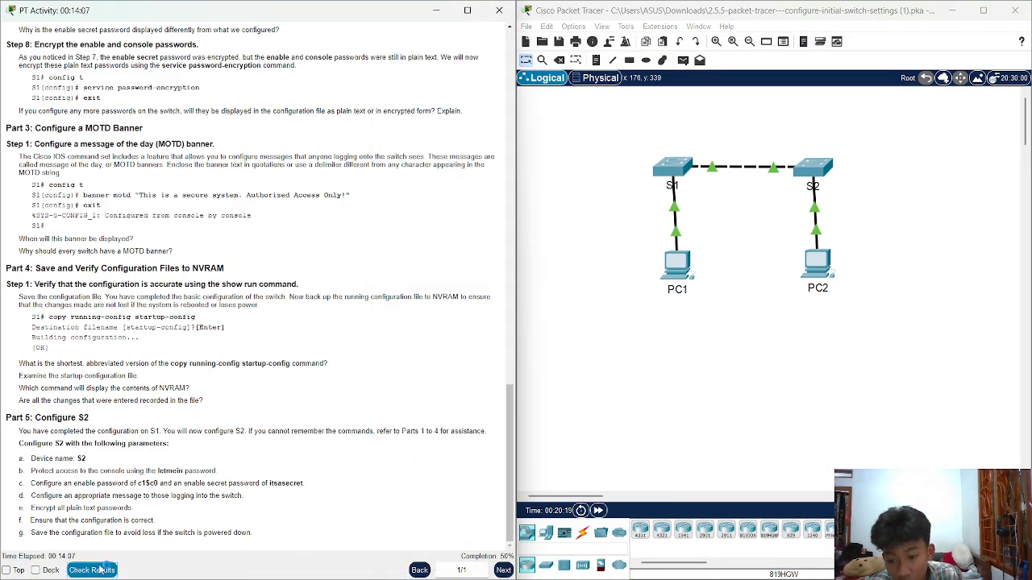
{"action": "left_click", "coordinate": [97, 570]}
{"action": "left_click", "coordinate": [621, 87]}
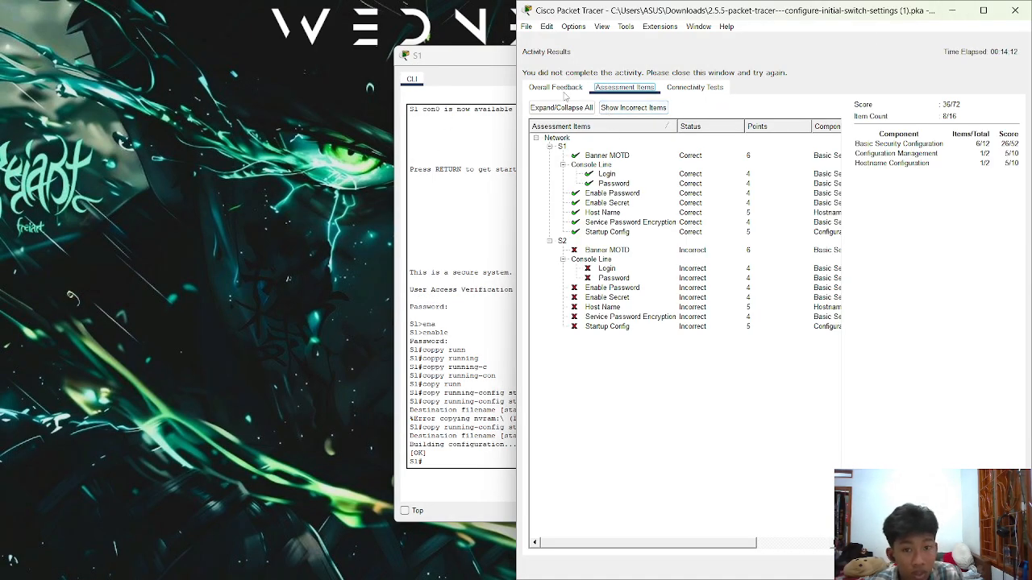
{"action": "left_click", "coordinate": [528, 27]}
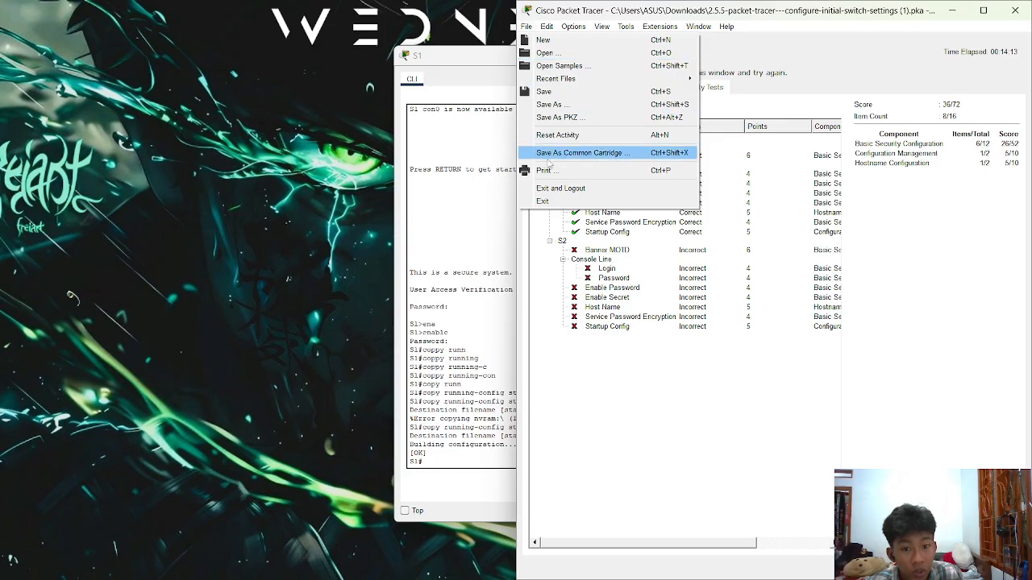
{"action": "left_click", "coordinate": [556, 200]}
{"action": "left_click_drag", "start_coordinate": [546, 146], "coordinate": [352, 46]}
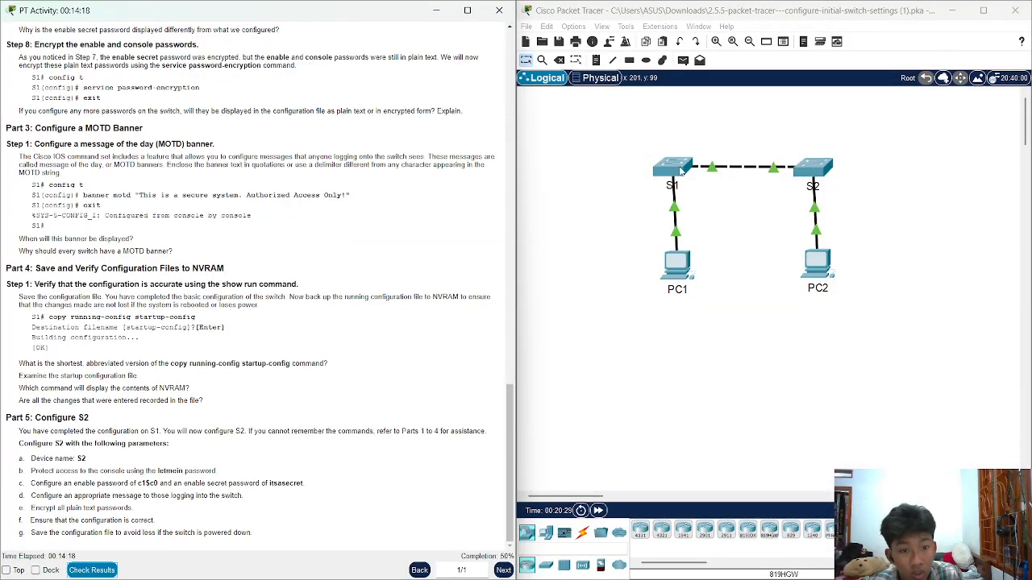
Scroll the activity instructions back to the top and bring up S2's command line
{"action": "left_click", "coordinate": [681, 170]}
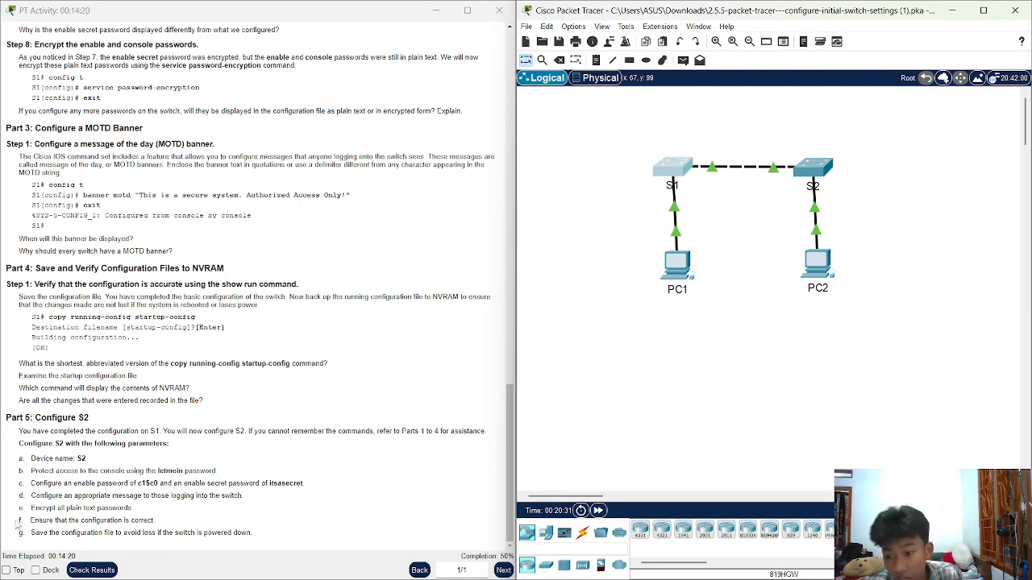
{"action": "left_click_drag", "start_coordinate": [92, 420], "coordinate": [49, 431]}
{"action": "scroll", "coordinate": [112, 418], "scroll_direction": "up", "scroll_amount": 4}
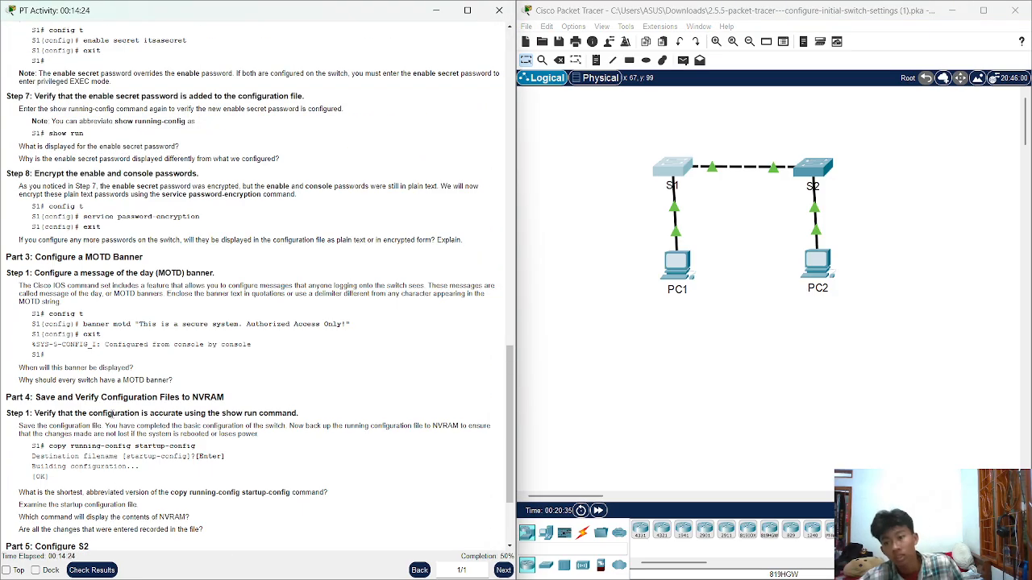
{"action": "scroll", "coordinate": [112, 414], "scroll_direction": "up", "scroll_amount": 10}
{"action": "left_click_drag", "start_coordinate": [13, 87], "coordinate": [242, 564]}
{"action": "scroll", "coordinate": [399, 297], "scroll_direction": "up", "scroll_amount": 13}
{"action": "double_click", "coordinate": [398, 297]}
{"action": "scroll", "coordinate": [398, 296], "scroll_direction": "up", "scroll_amount": 4}
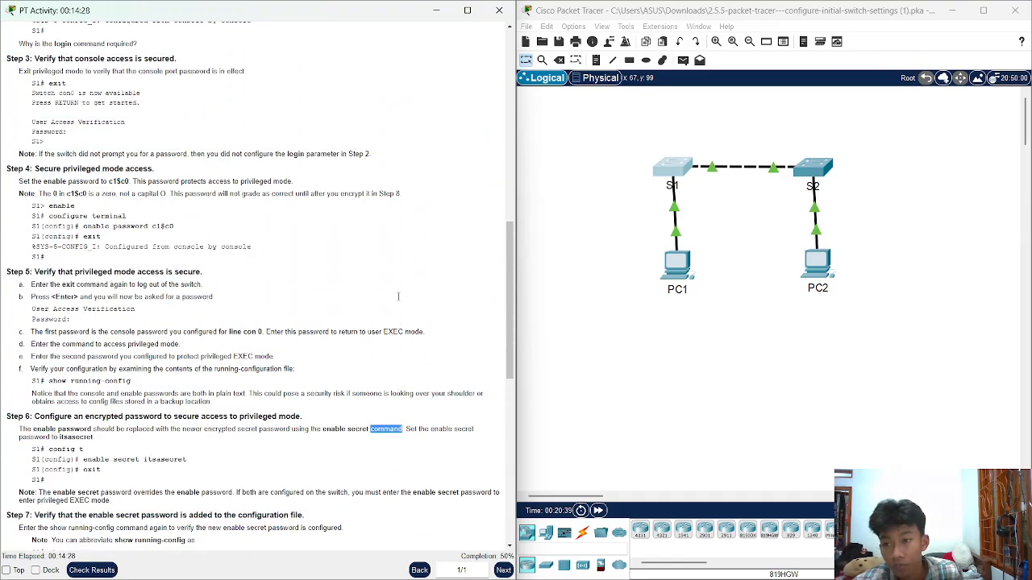
{"action": "scroll", "coordinate": [398, 296], "scroll_direction": "up", "scroll_amount": 20}
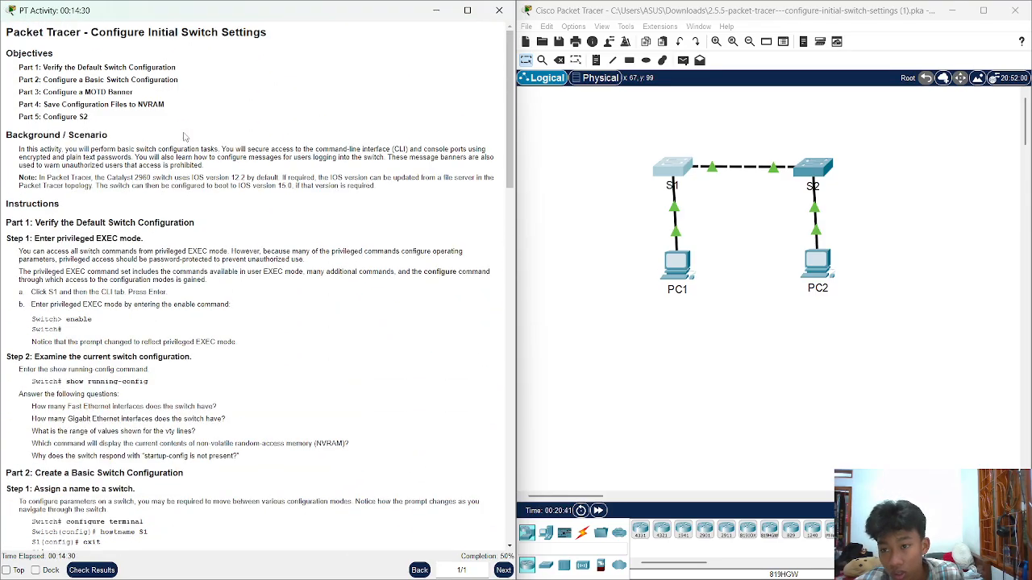
{"action": "scroll", "coordinate": [184, 137], "scroll_direction": "down", "scroll_amount": 3}
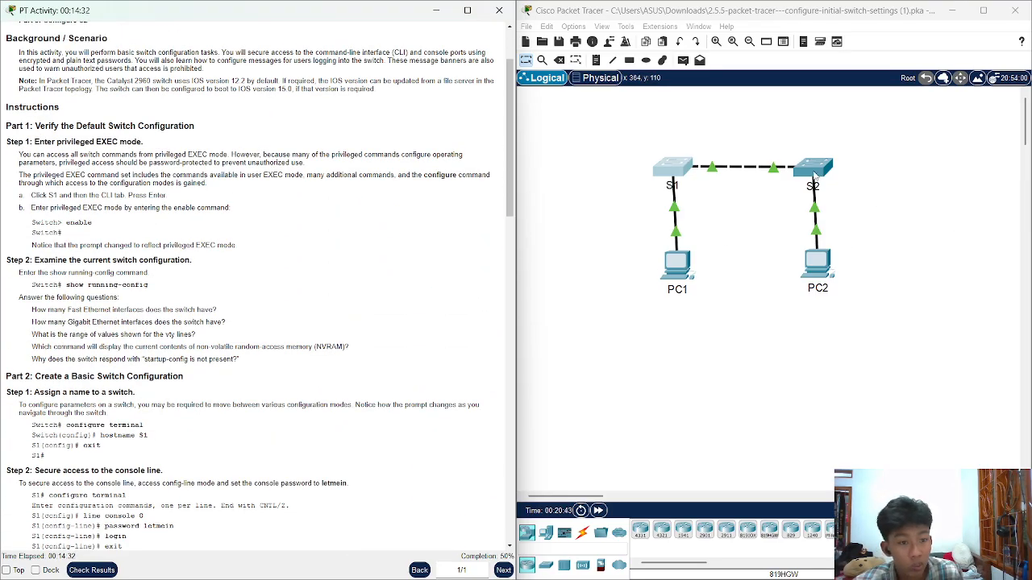
{"action": "left_click", "coordinate": [814, 171]}
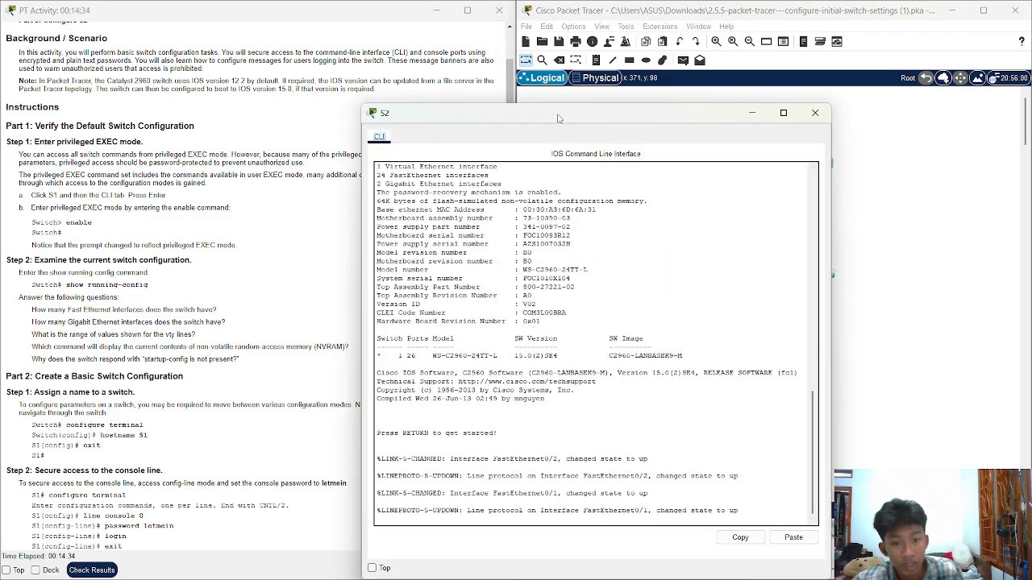
Enable privileged mode on S2 and page through the full show running-config output to Switch#
{"action": "left_click_drag", "start_coordinate": [556, 119], "coordinate": [651, 52]}
{"action": "scroll", "coordinate": [242, 323], "scroll_direction": "up", "scroll_amount": 1}
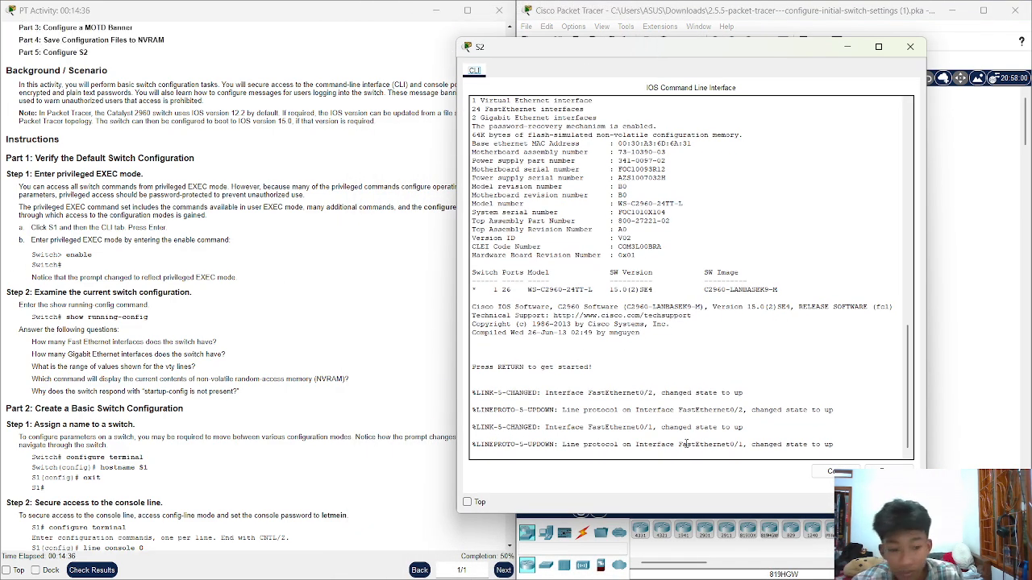
{"action": "key", "text": "Return"}
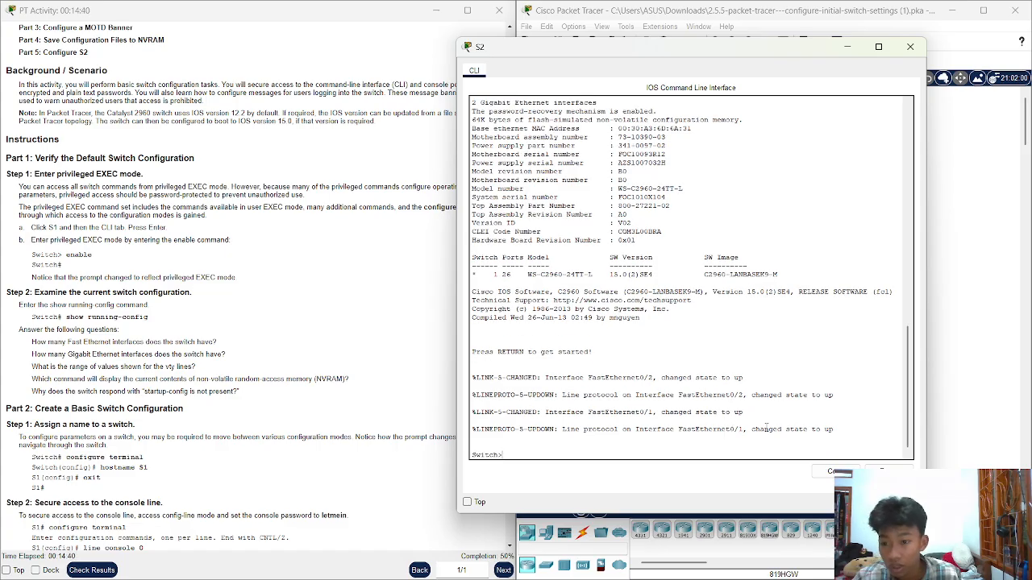
{"action": "type", "text": "enab"}
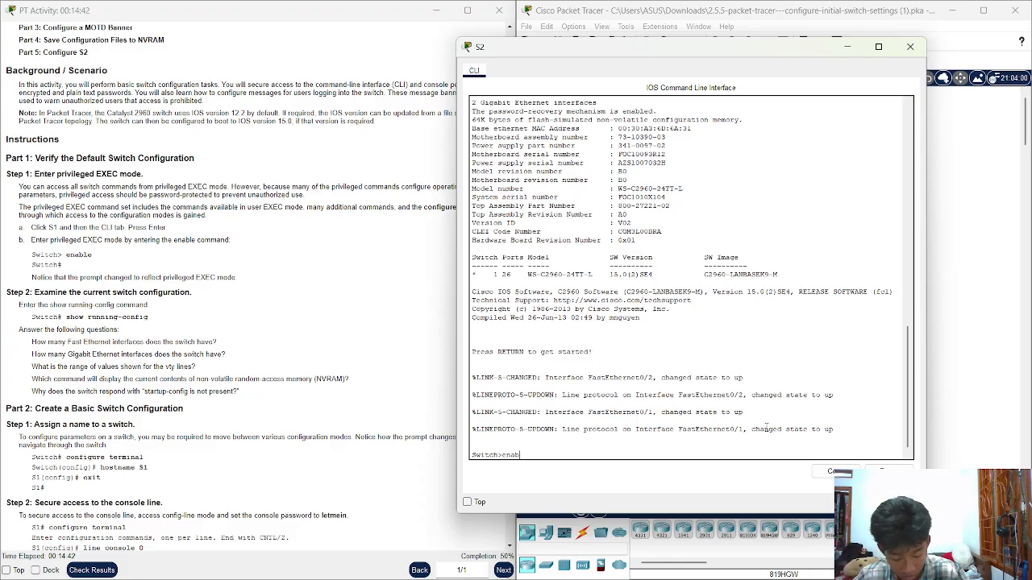
{"action": "key", "text": "Tab"}
{"action": "key", "text": "Return"}
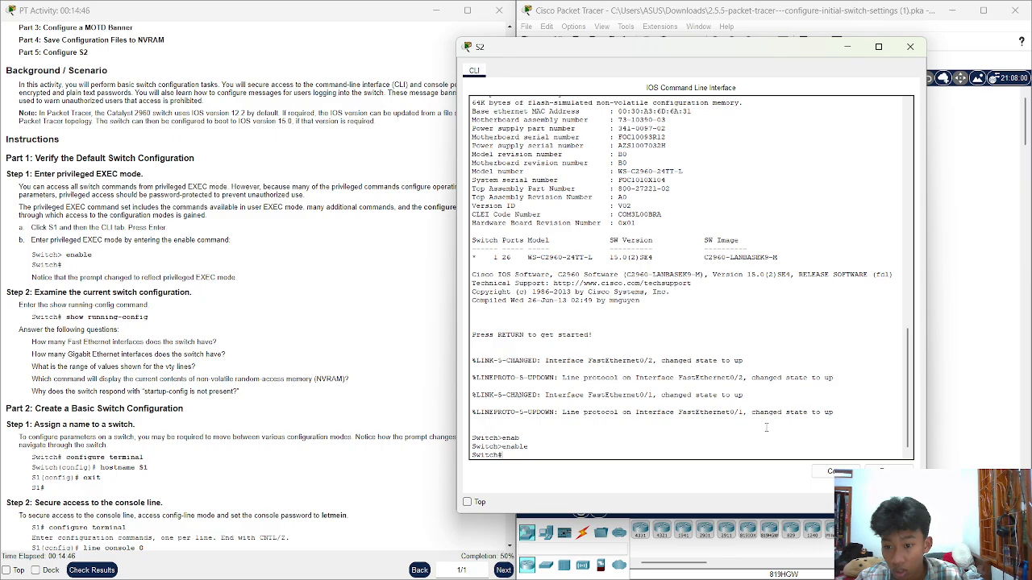
{"action": "type", "text": "show runn"}
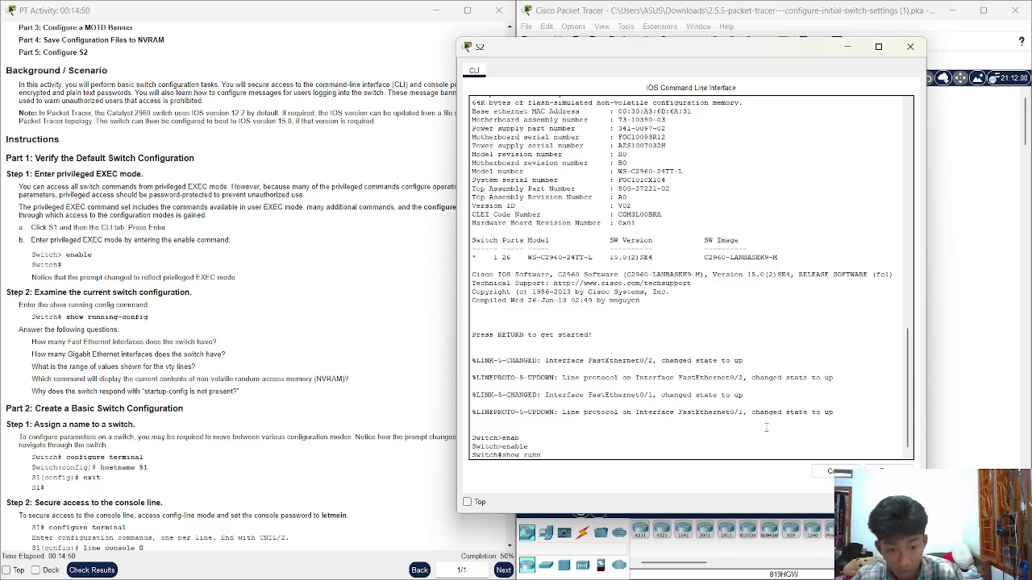
{"action": "key", "text": "Tab"}
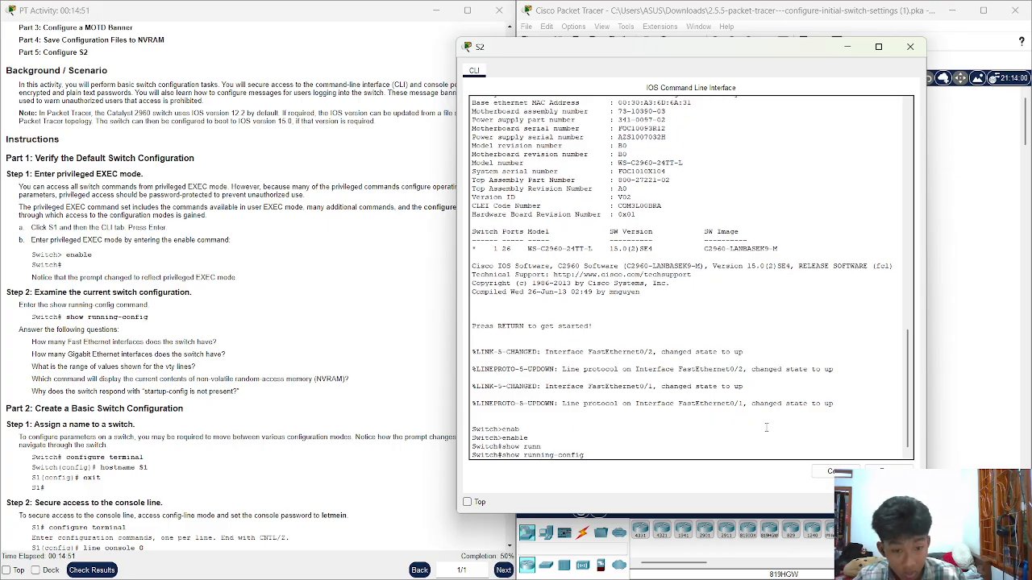
{"action": "key", "text": "Return"}
{"action": "key", "text": "space"}
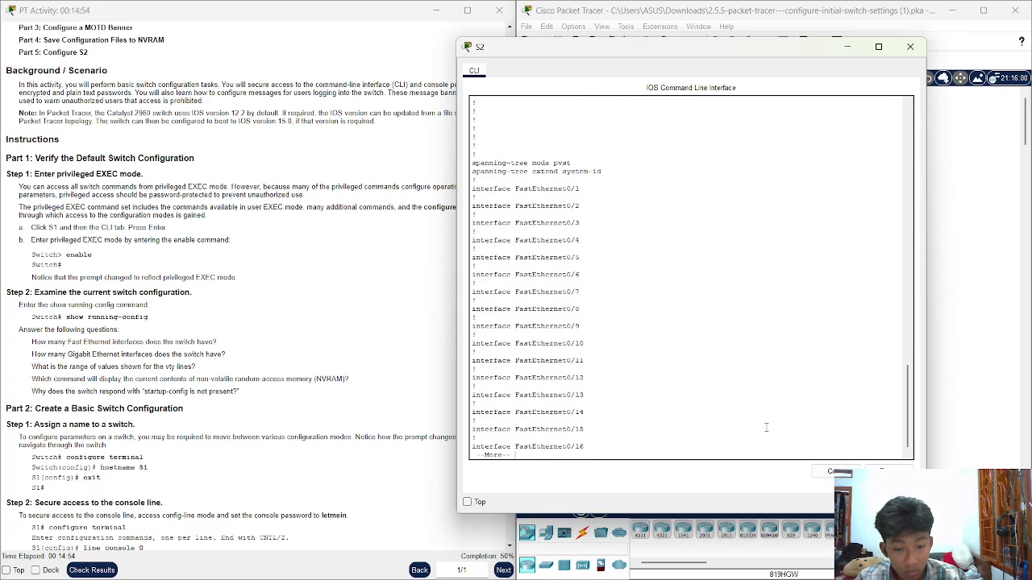
{"action": "key", "text": "space"}
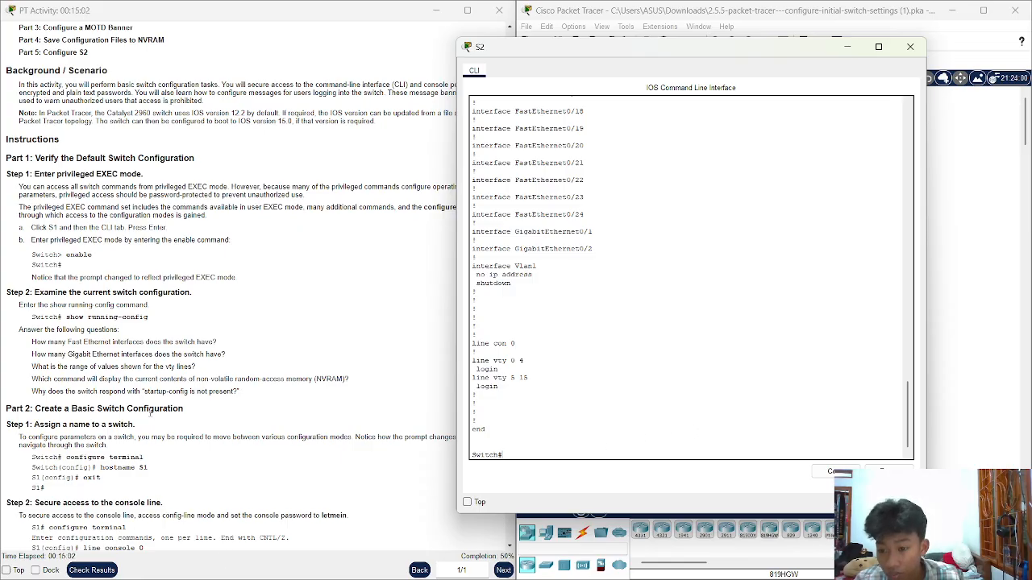
Enter global configuration mode on the switch with configure terminal
{"action": "left_click_drag", "start_coordinate": [207, 414], "coordinate": [54, 411]}
{"action": "scroll", "coordinate": [142, 431], "scroll_direction": "down", "scroll_amount": 1}
{"action": "left_click", "coordinate": [173, 373]}
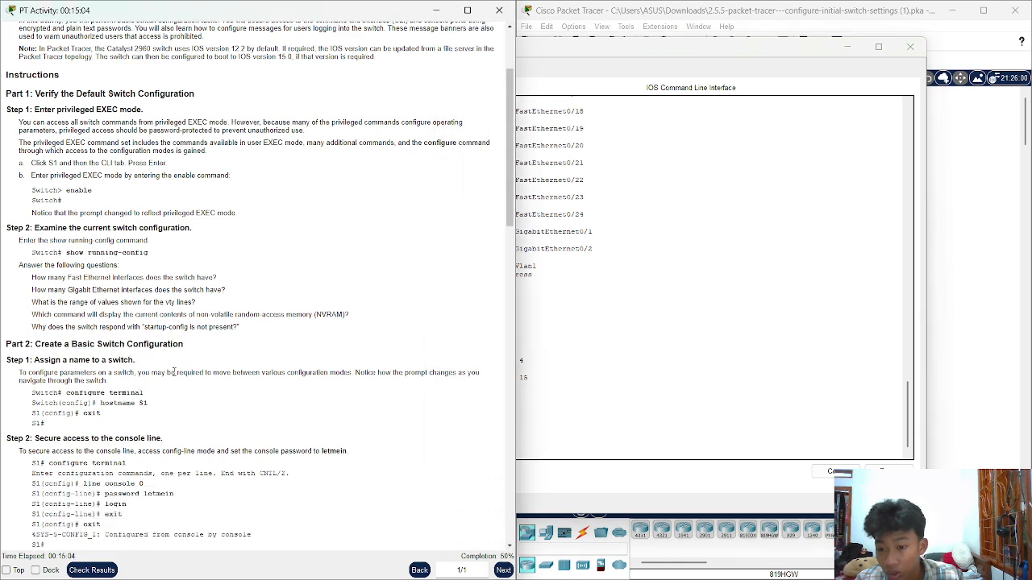
{"action": "left_click", "coordinate": [719, 346]}
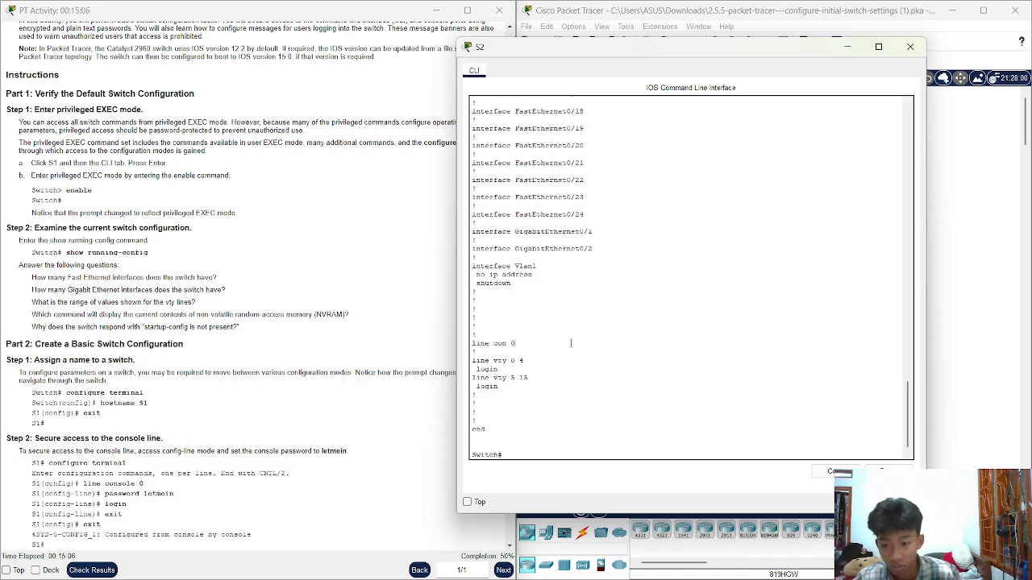
{"action": "type", "text": "con"}
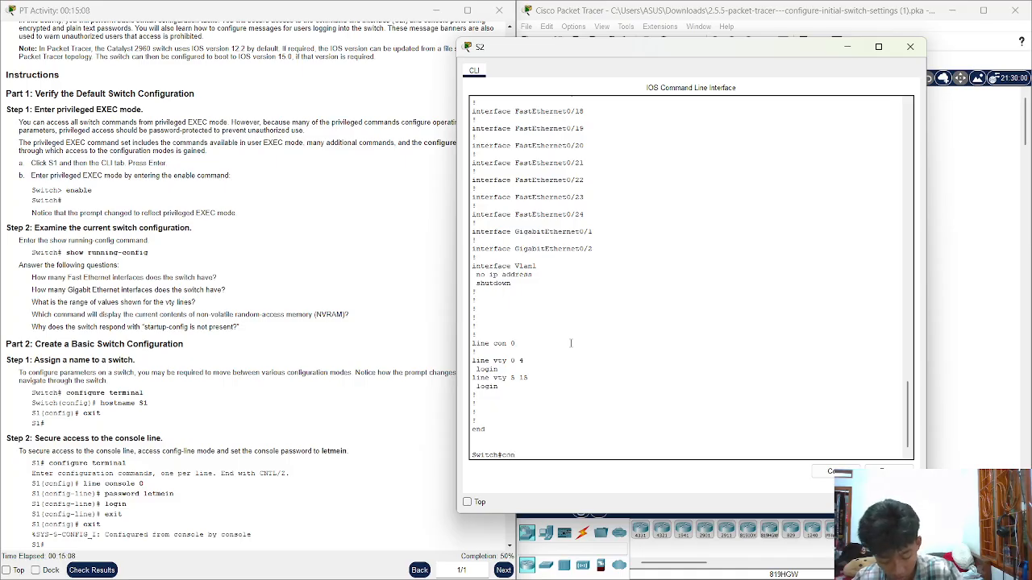
{"action": "type", "text": "figu"}
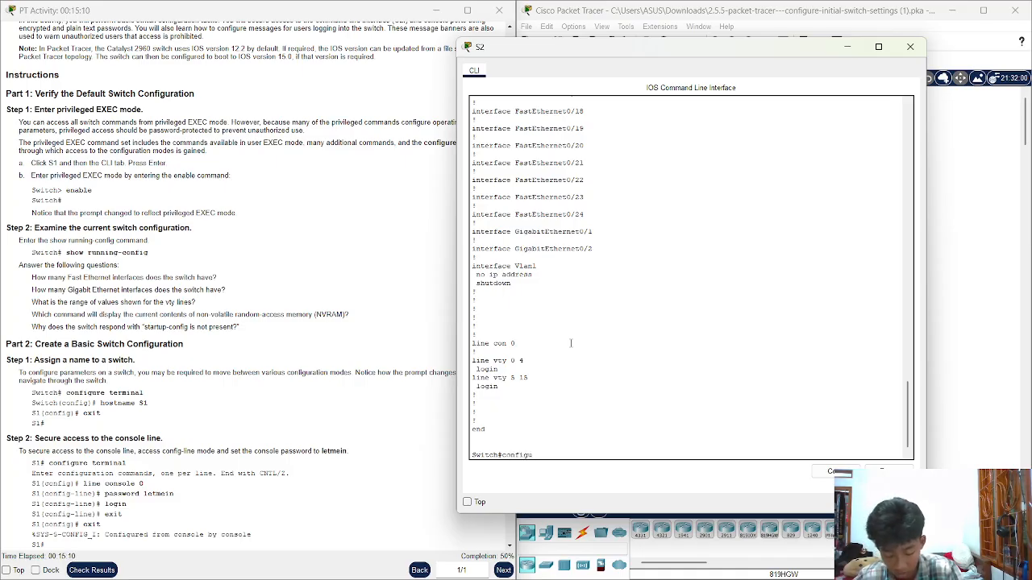
{"action": "key", "text": "Tab"}
{"action": "type", "text": "t"}
{"action": "key", "text": "Tab"}
{"action": "key", "text": "Return"}
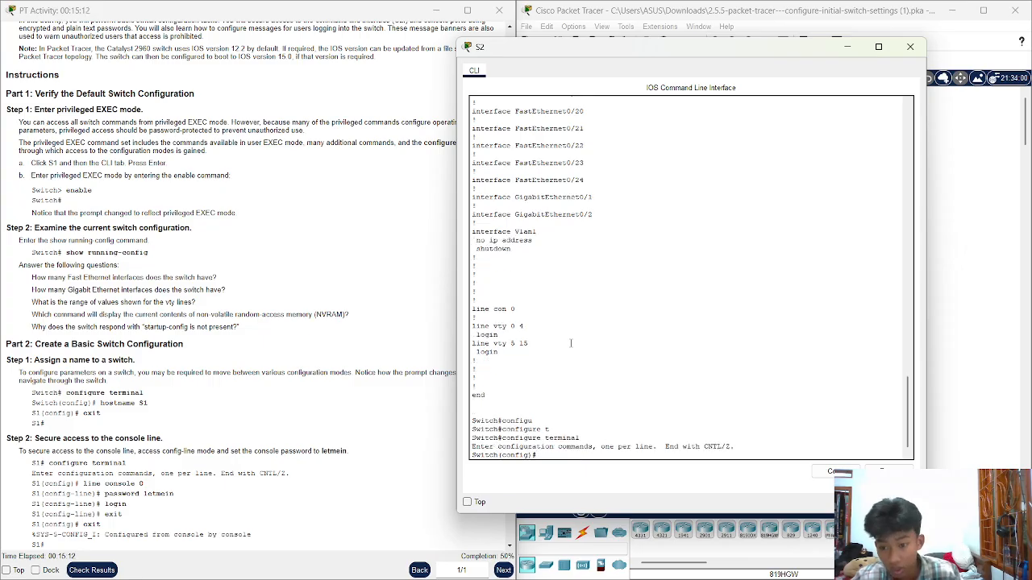
Set the hostname to S2, fixing the misspelled command, then exit configuration mode
{"action": "type", "text": "host"}
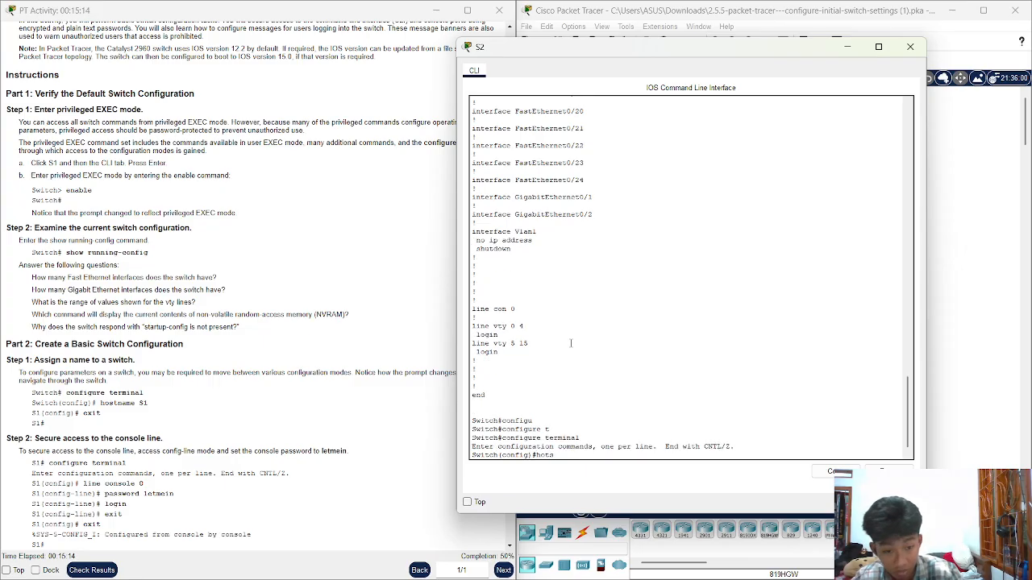
{"action": "type", "text": "name"}
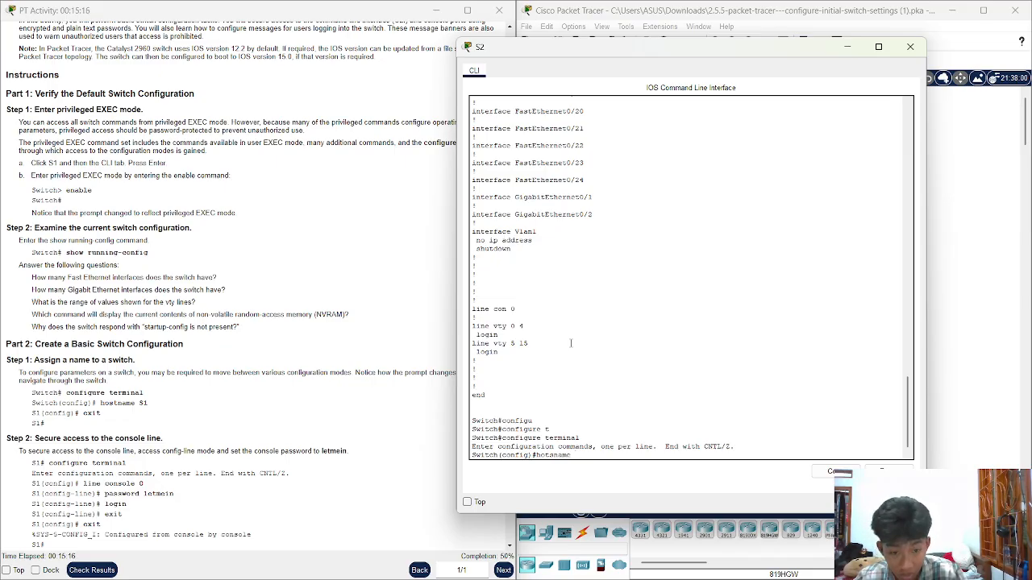
{"action": "type", "text": " S2"}
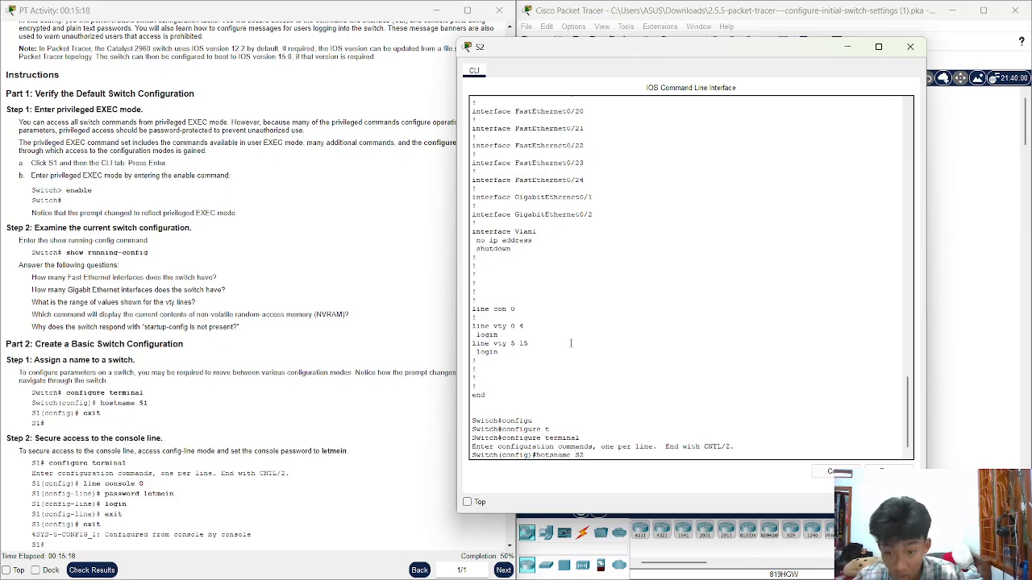
{"action": "key", "text": "Return"}
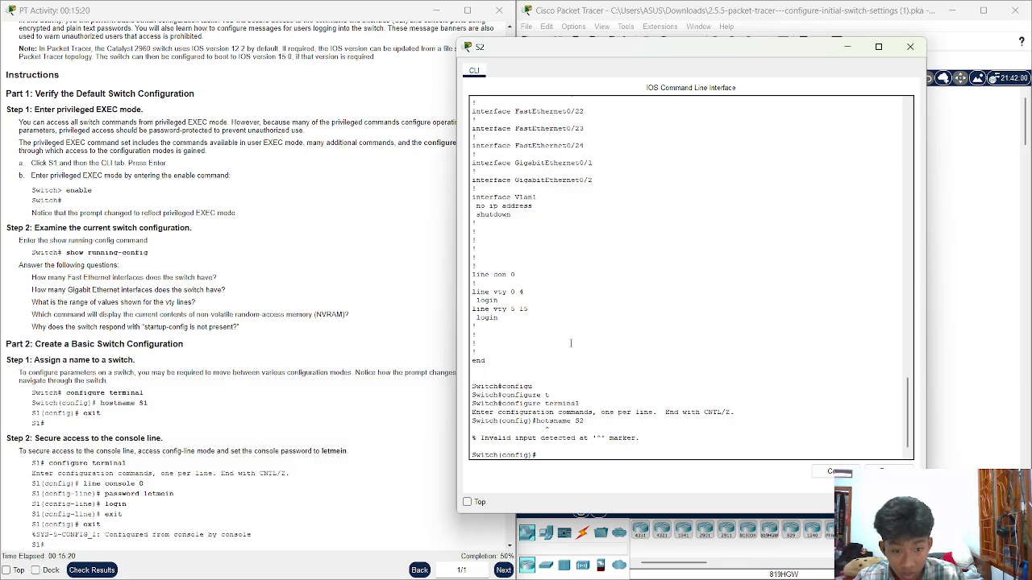
{"action": "key", "text": "Up"}
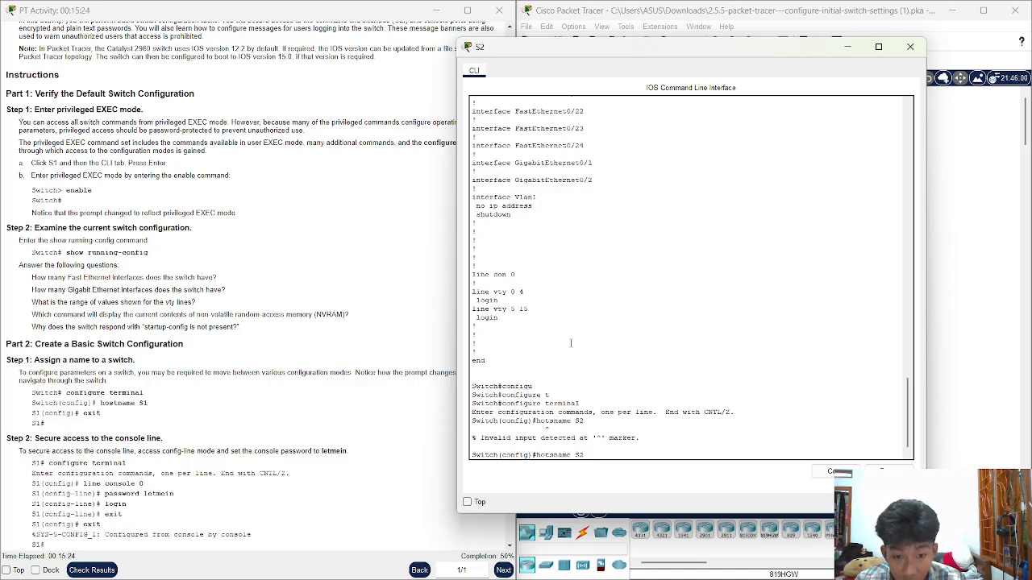
{"action": "key", "text": "BackSpace"}
{"action": "key", "text": "BackSpace"}
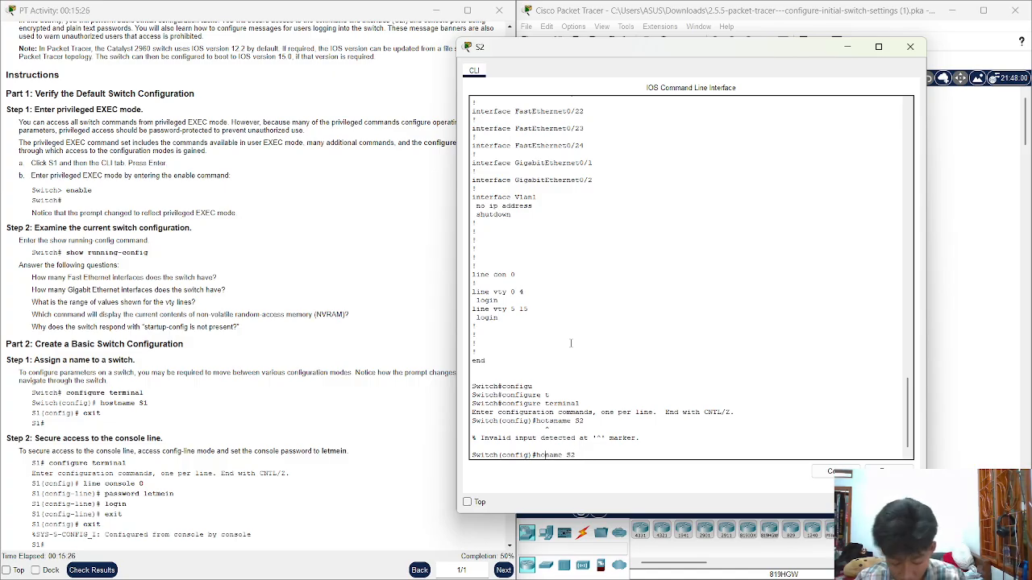
{"action": "type", "text": "st"}
{"action": "key", "text": "Return"}
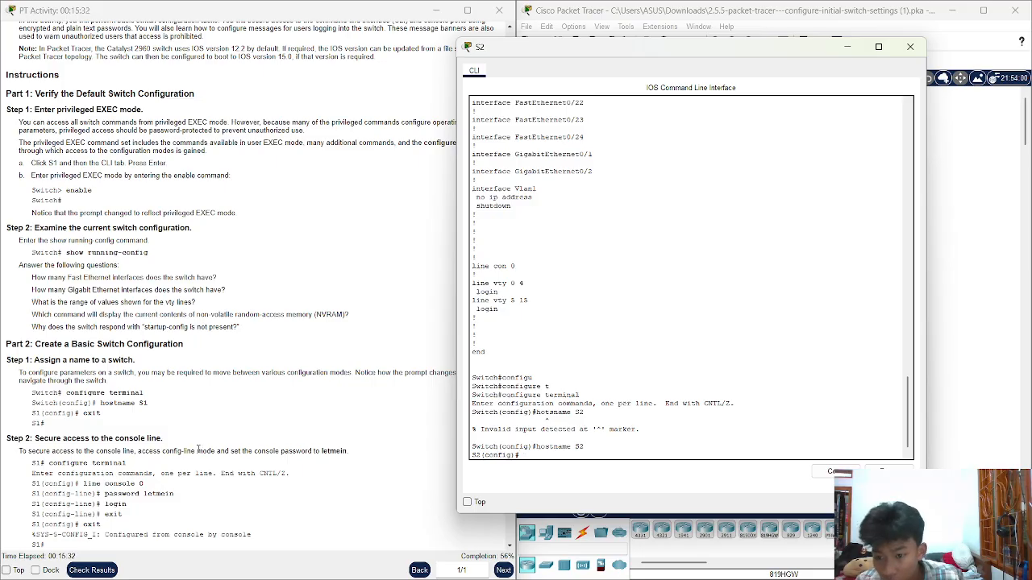
{"action": "type", "text": "ex"}
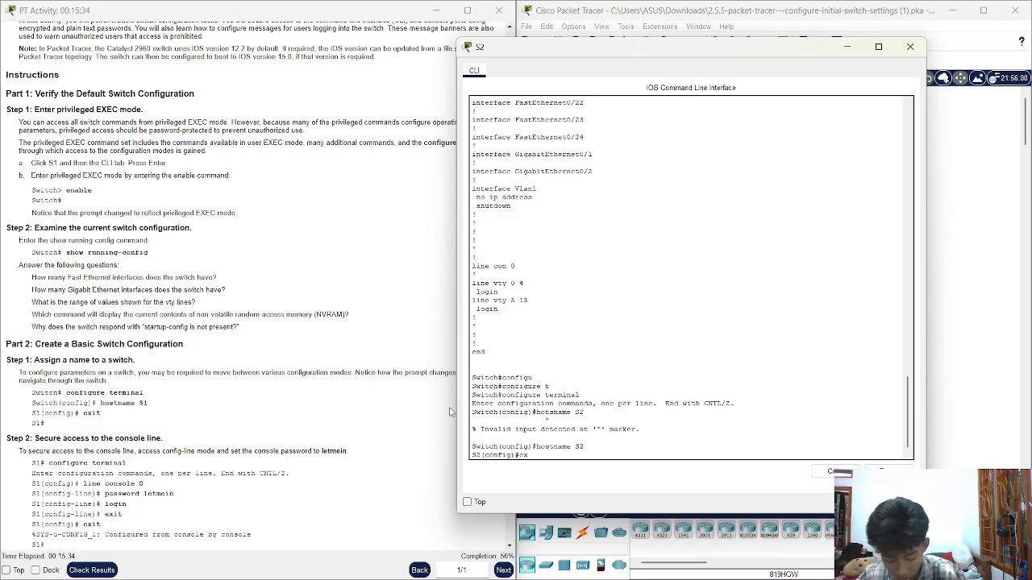
{"action": "type", "text": "it"}
{"action": "key", "text": "Return"}
{"action": "key", "text": "Return"}
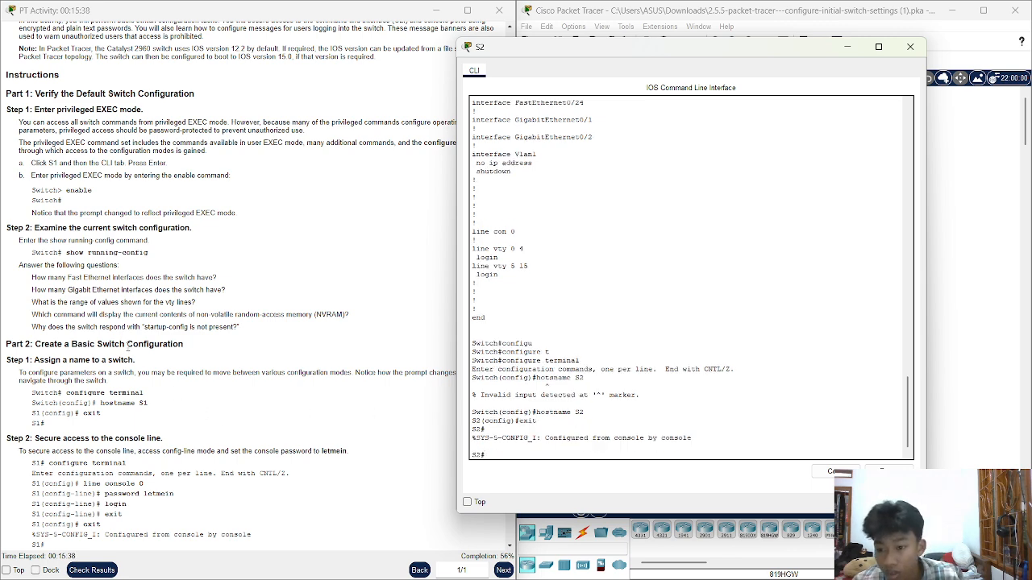
{"action": "scroll", "coordinate": [217, 416], "scroll_direction": "down", "scroll_amount": 1}
{"action": "scroll", "coordinate": [108, 326], "scroll_direction": "down", "scroll_amount": 2}
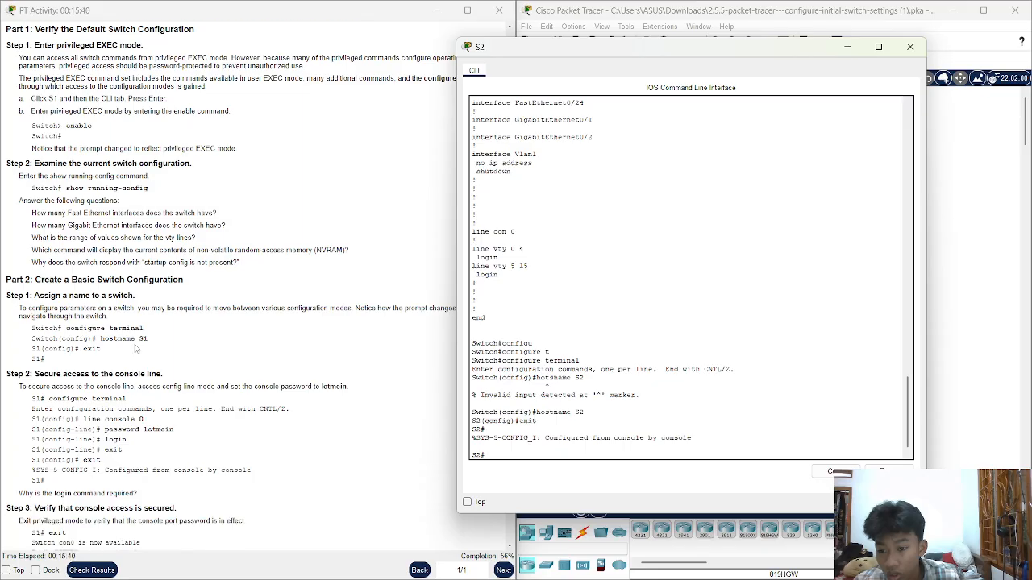
{"action": "left_click_drag", "start_coordinate": [40, 342], "coordinate": [197, 353]}
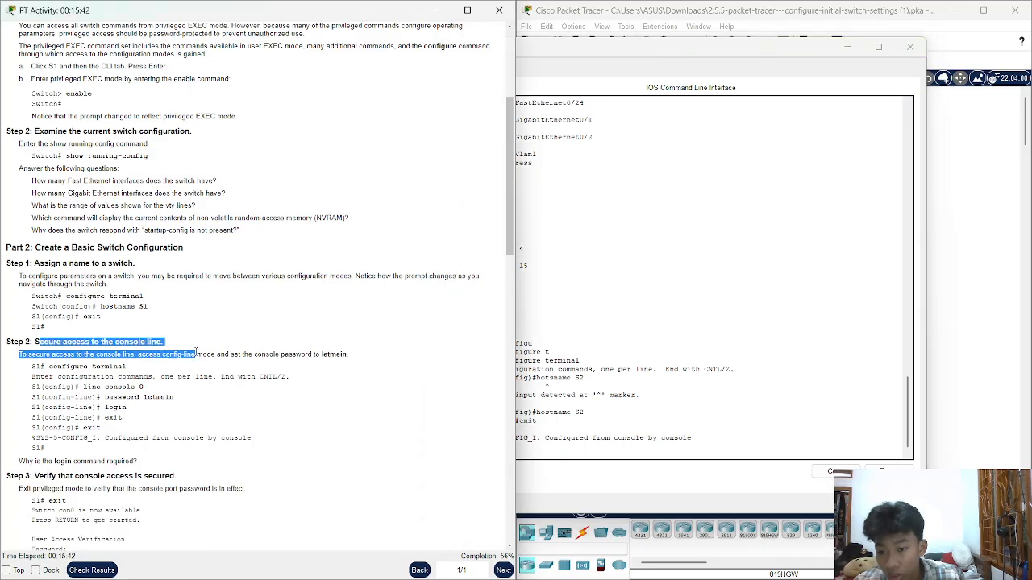
Enter global configuration mode and then line console 0 on S2
{"action": "left_click", "coordinate": [193, 367]}
{"action": "scroll", "coordinate": [194, 367], "scroll_direction": "down", "scroll_amount": 3}
{"action": "left_click", "coordinate": [552, 448]}
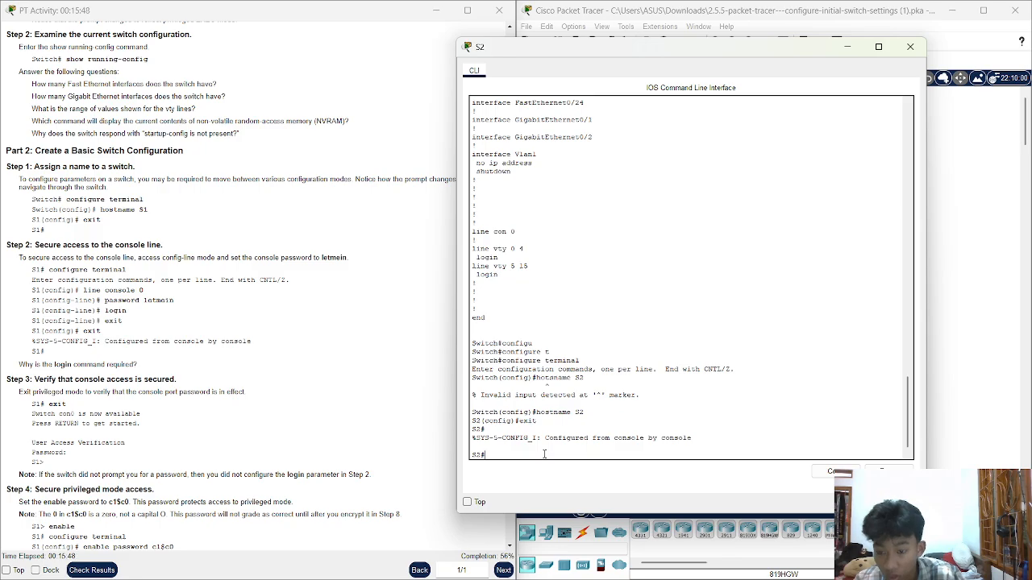
{"action": "type", "text": "con"}
{"action": "key", "text": "Tab"}
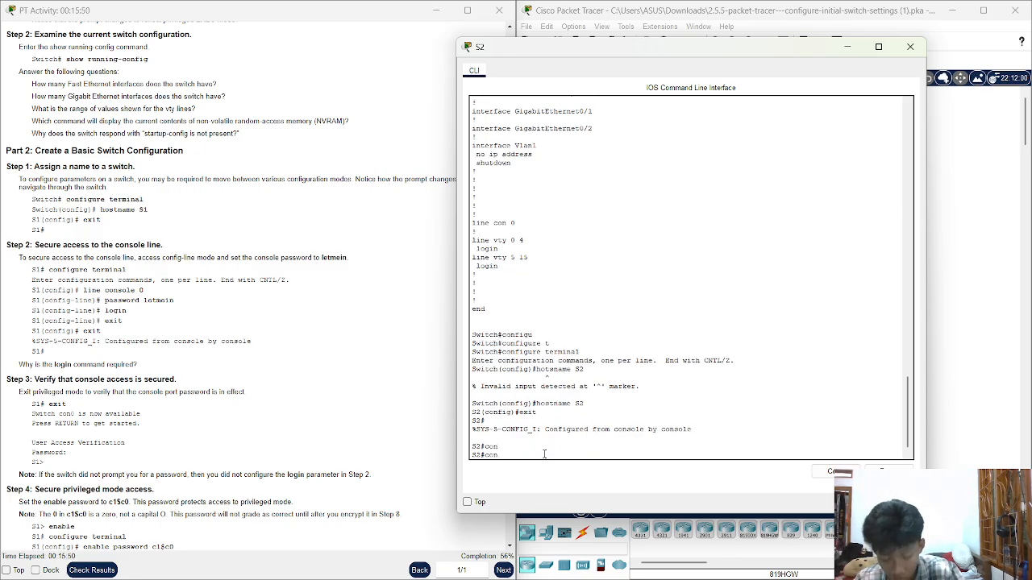
{"action": "type", "text": "f"}
{"action": "key", "text": "Tab"}
{"action": "type", "text": "t"}
{"action": "key", "text": "Tab"}
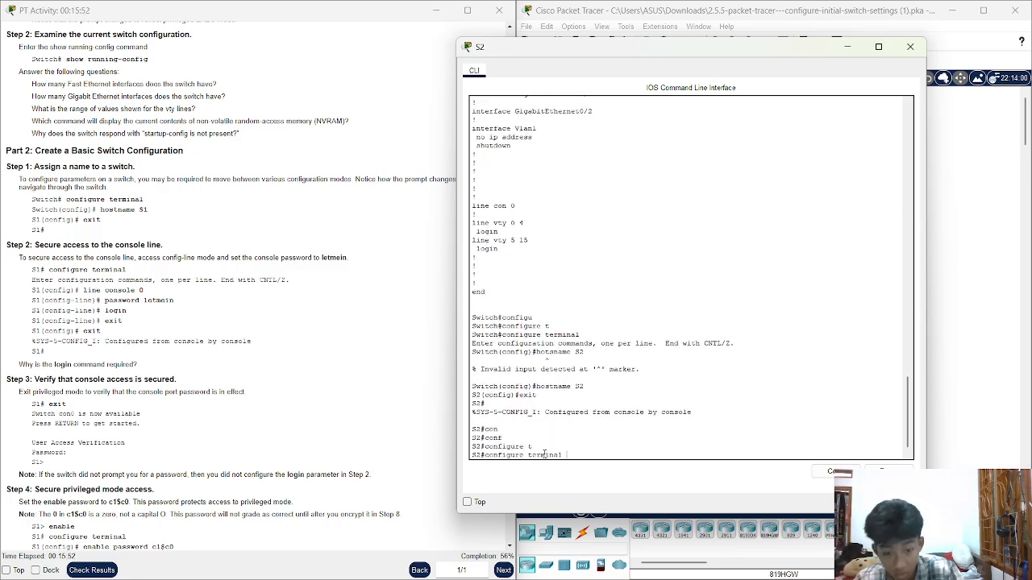
{"action": "key", "text": "Return"}
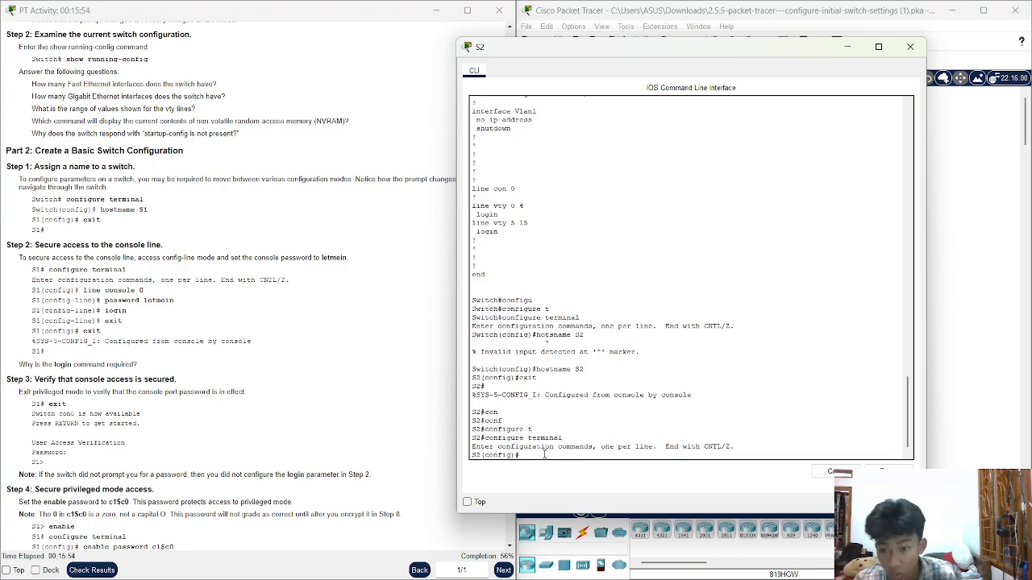
{"action": "type", "text": "line"}
{"action": "key", "text": "Tab"}
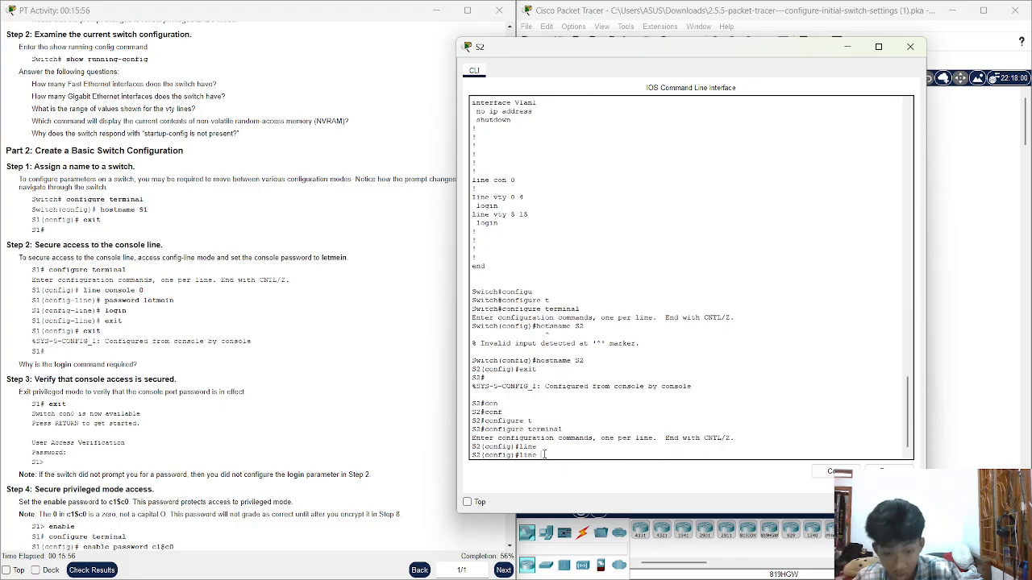
{"action": "type", "text": "c"}
{"action": "key", "text": "Tab"}
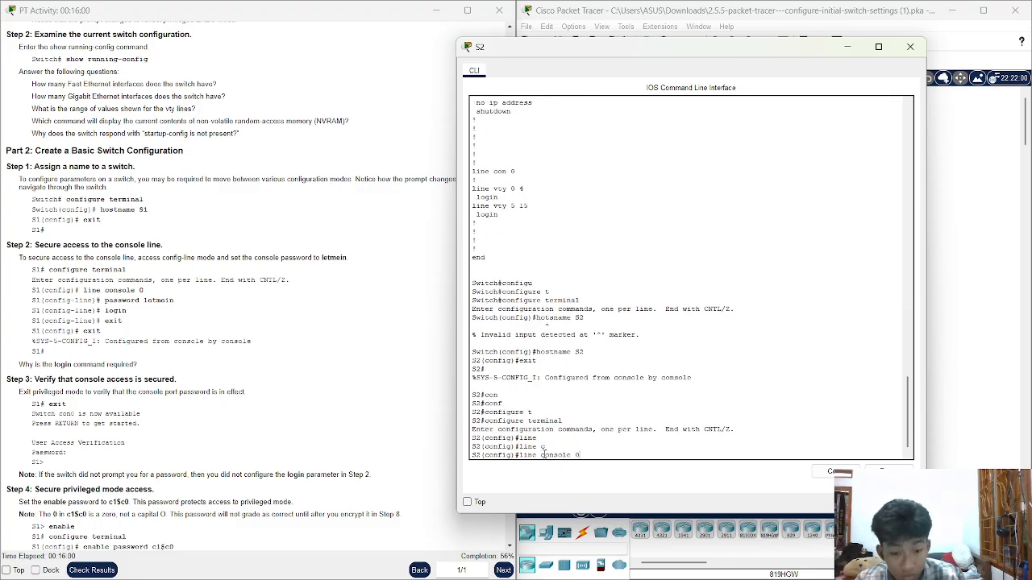
{"action": "type", "text": "0"}
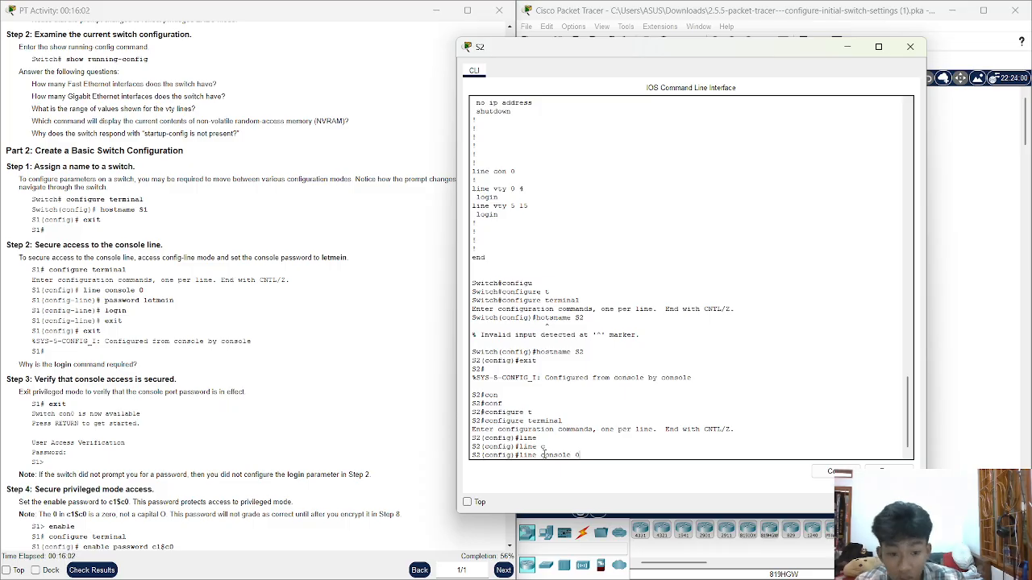
{"action": "key", "text": "Return"}
Set the console password with login required, then exit both modes and log out
{"action": "type", "text": "pass"}
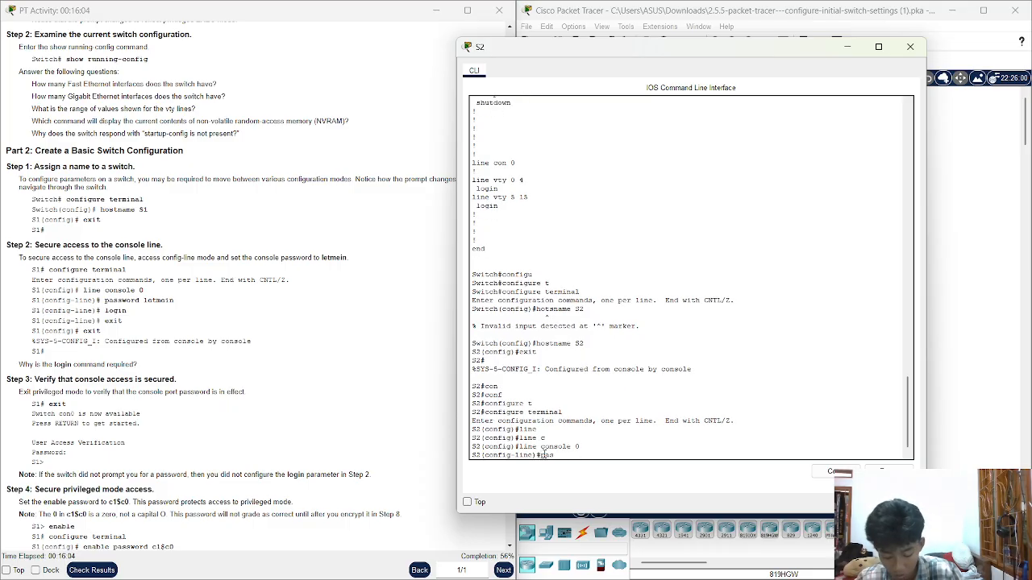
{"action": "key", "text": "Tab"}
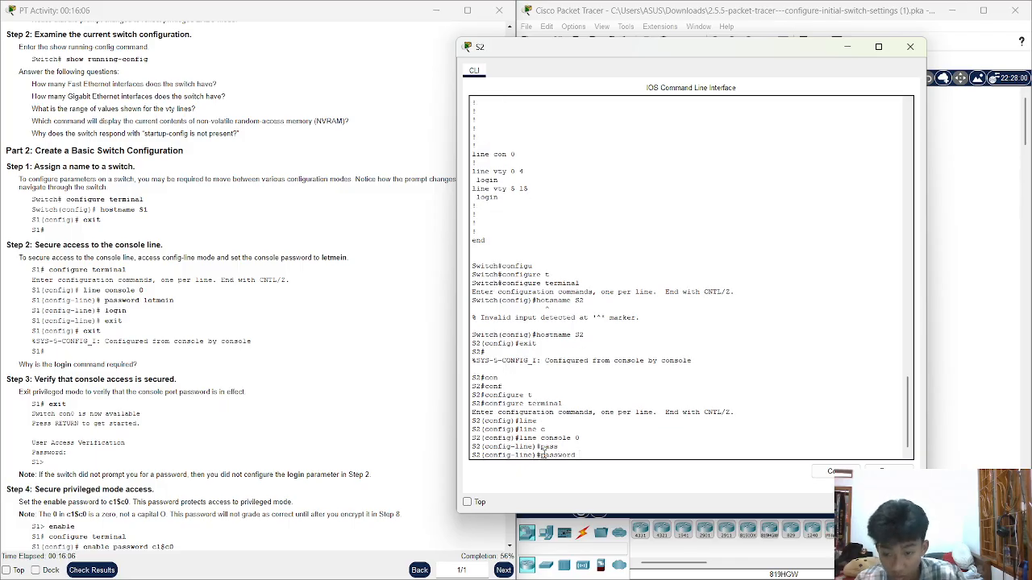
{"action": "type", "text": "letmein"}
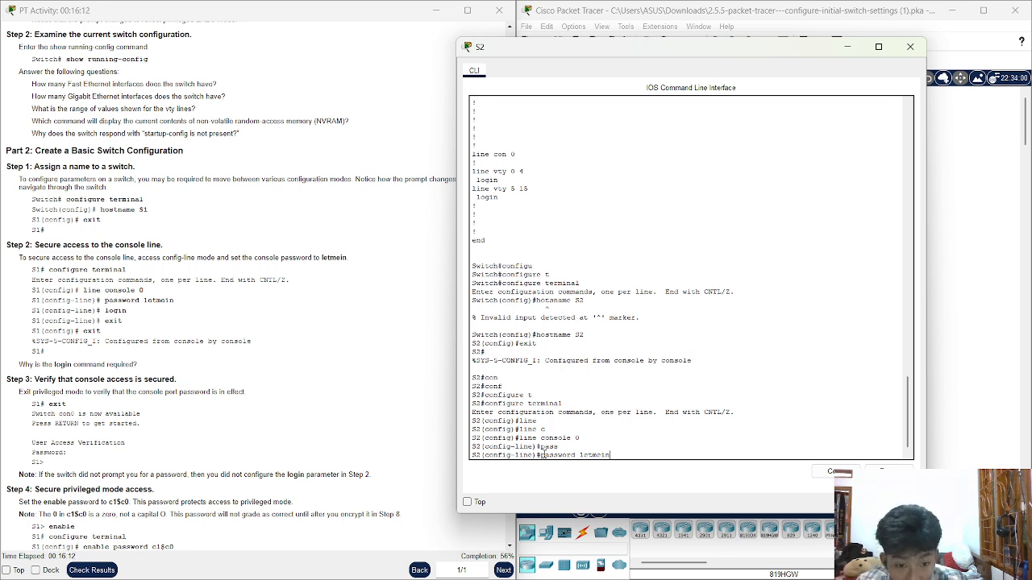
{"action": "key", "text": "Return"}
{"action": "type", "text": "login"}
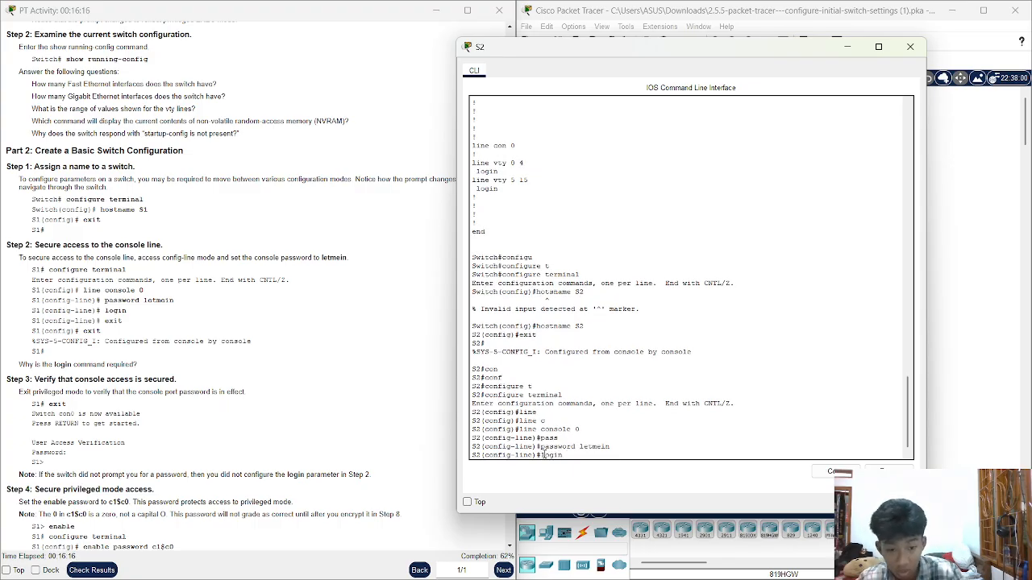
{"action": "key", "text": "Return"}
{"action": "type", "text": "e)#e"}
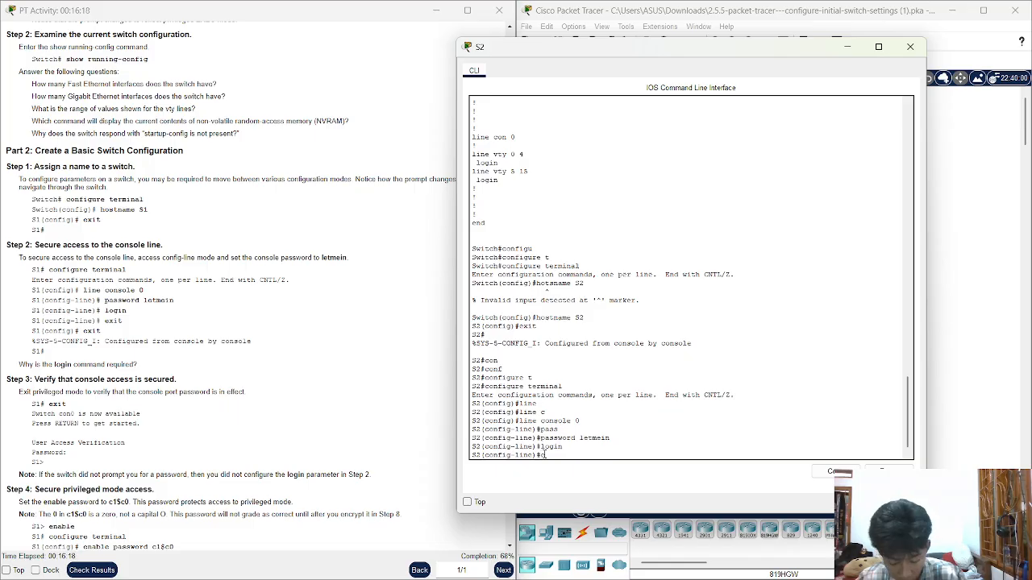
{"action": "type", "text": "xit"}
{"action": "key", "text": "Return"}
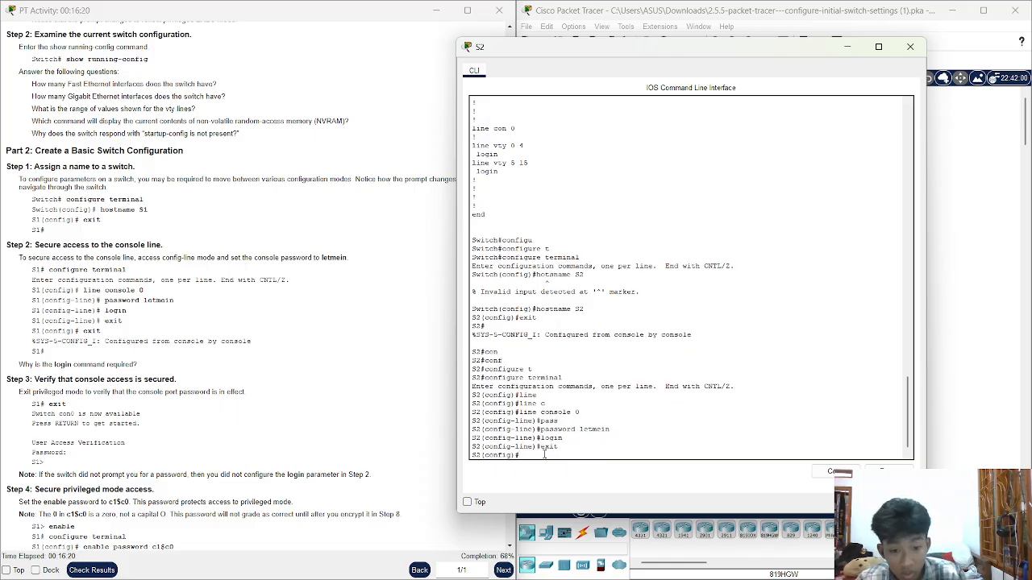
{"action": "type", "text": "exi"}
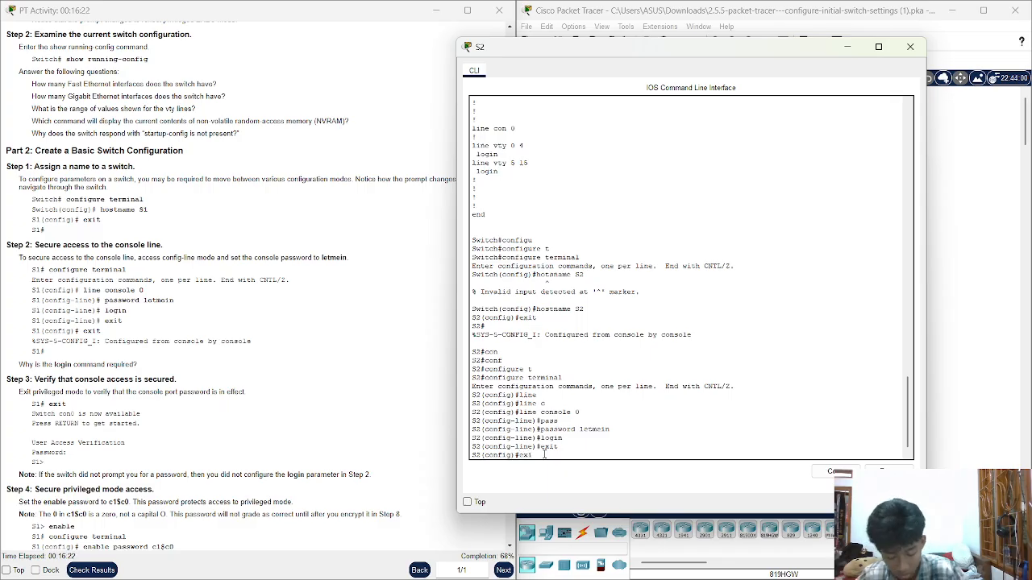
{"action": "type", "text": "t"}
{"action": "key", "text": "Return"}
{"action": "key", "text": "Return"}
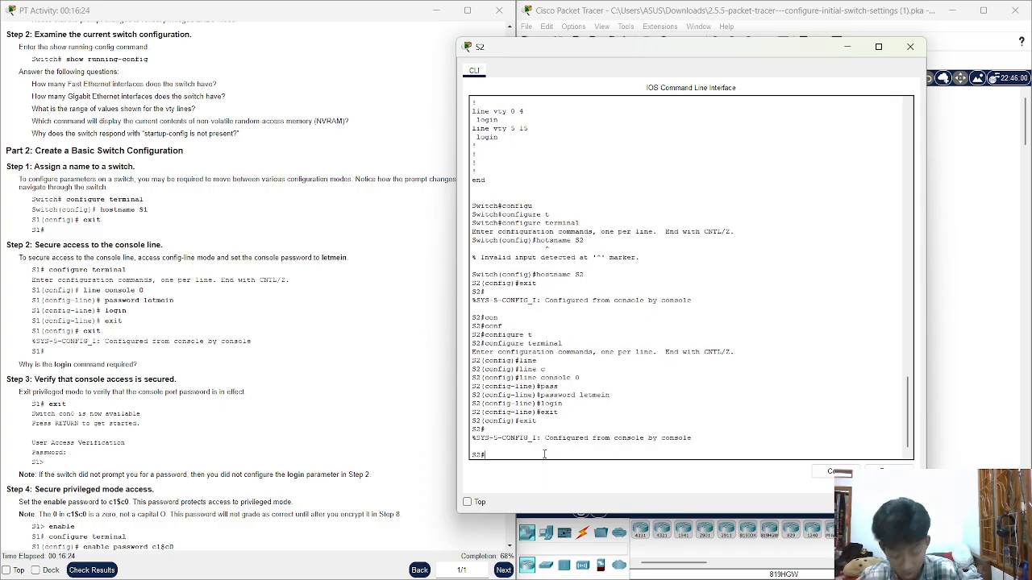
{"action": "type", "text": "exit"}
{"action": "key", "text": "Return"}
{"action": "key", "text": "Return"}
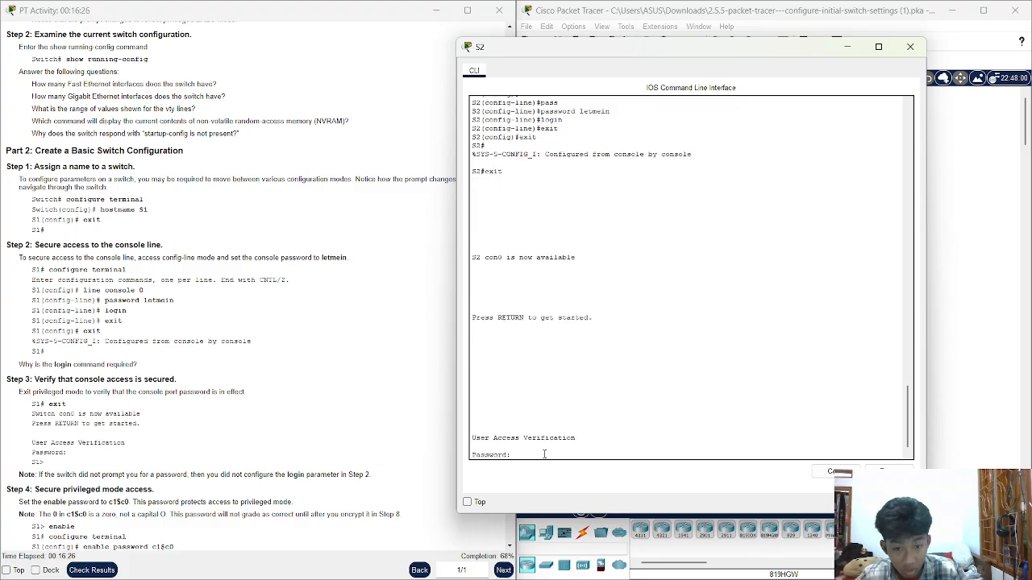
Enter the console password at S2's prompt and enable to reach S2#
{"action": "type", "text": "letmein"}
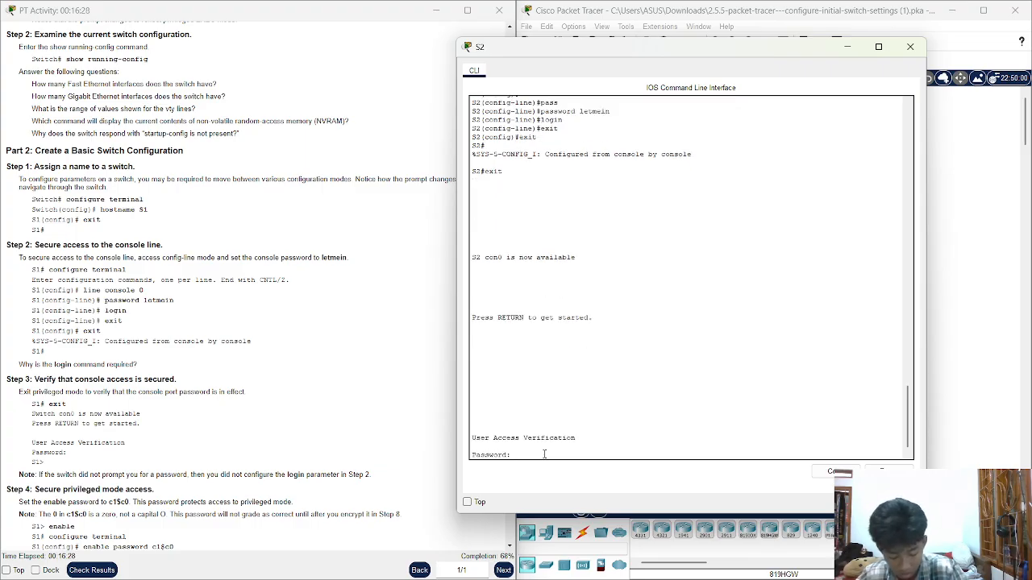
{"action": "key", "text": "Return"}
{"action": "type", "text": "e"}
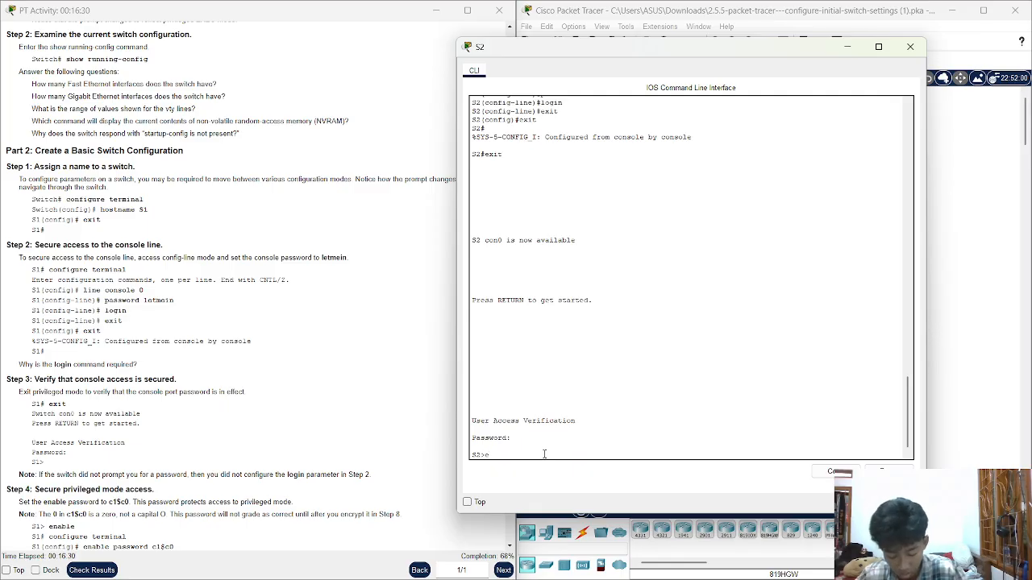
{"action": "type", "text": "na"}
{"action": "key", "text": "Tab"}
{"action": "key", "text": "Return"}
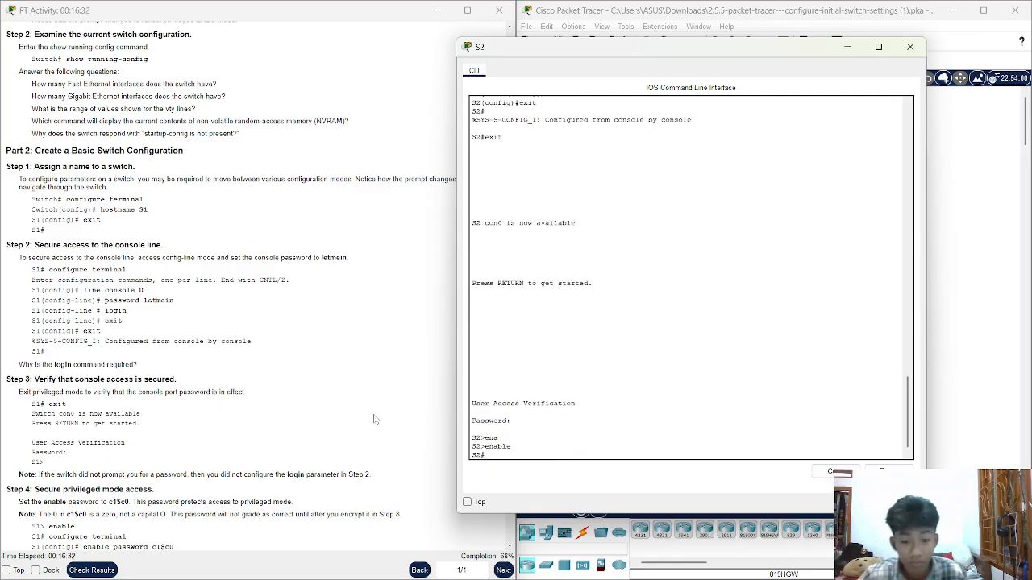
{"action": "scroll", "coordinate": [219, 377], "scroll_direction": "down", "scroll_amount": 1}
{"action": "scroll", "coordinate": [219, 377], "scroll_direction": "down", "scroll_amount": 1}
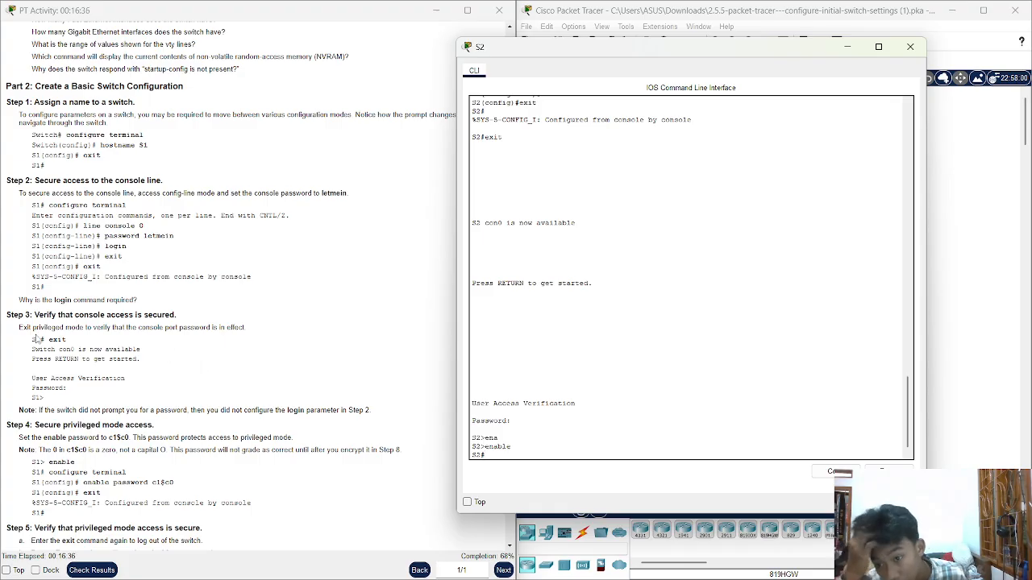
{"action": "left_click_drag", "start_coordinate": [32, 339], "coordinate": [108, 360]}
{"action": "scroll", "coordinate": [136, 368], "scroll_direction": "down", "scroll_amount": 2}
{"action": "left_click", "coordinate": [158, 361]}
{"action": "left_click", "coordinate": [198, 370]}
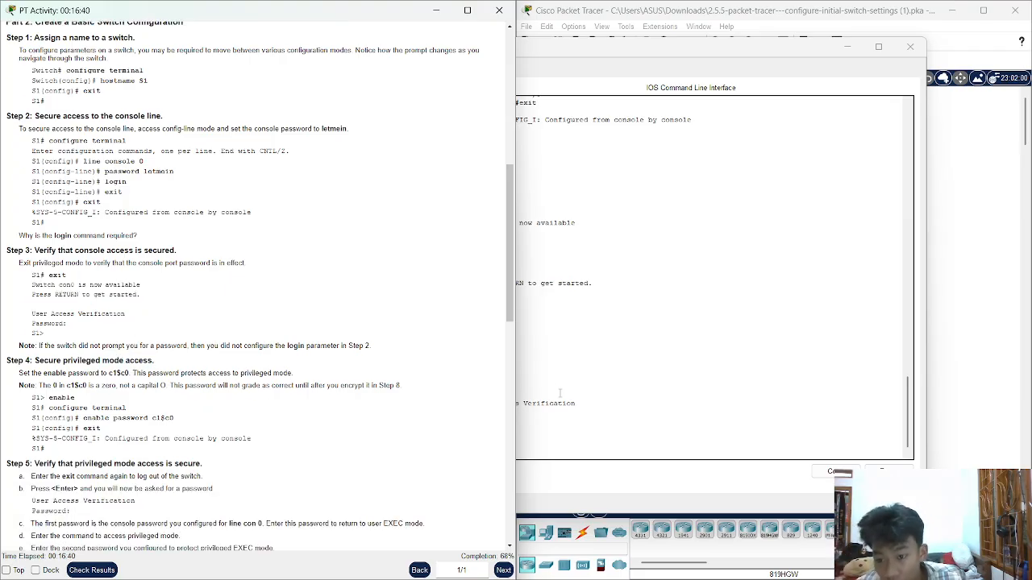
{"action": "scroll", "coordinate": [333, 405], "scroll_direction": "down", "scroll_amount": 2}
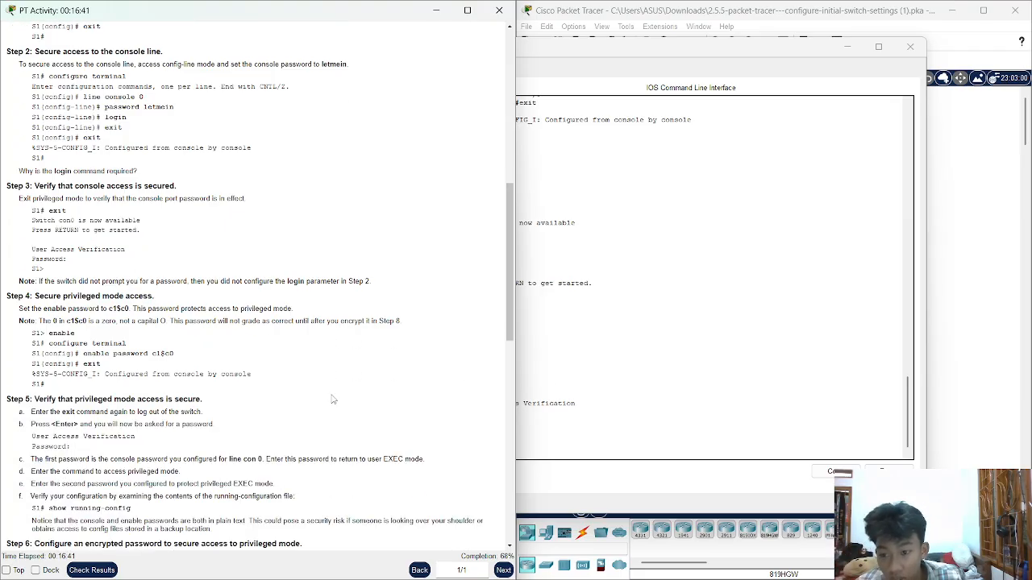
{"action": "left_click", "coordinate": [553, 361]}
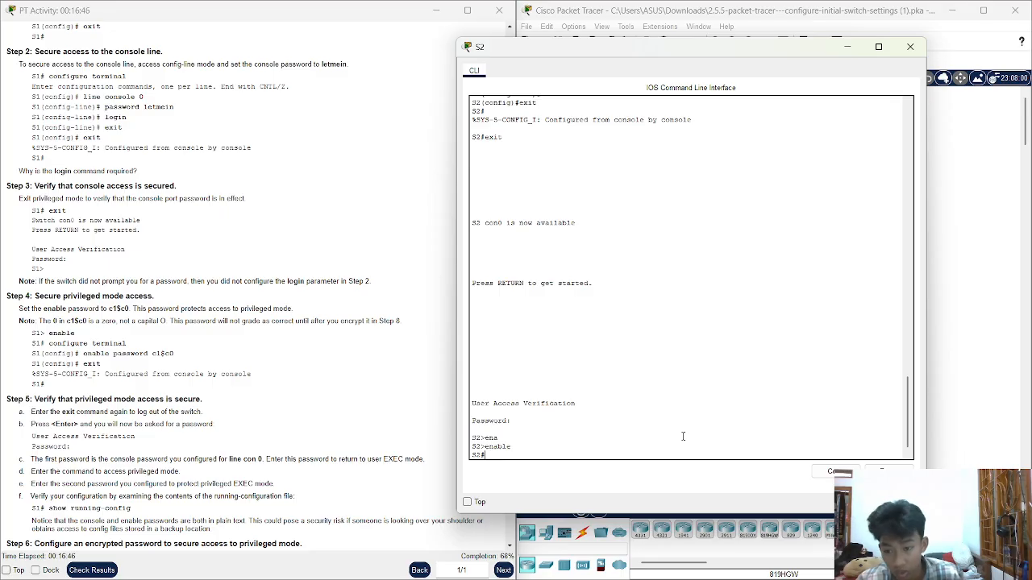
Enter global configuration mode on S2 with configure terminal
{"action": "type", "text": "conf"}
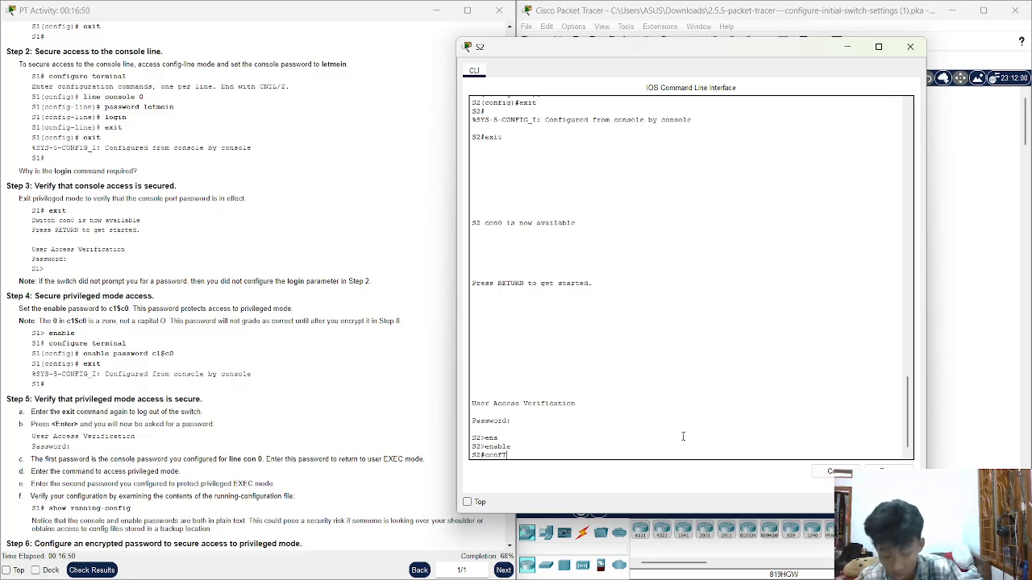
{"action": "key", "text": "Tab"}
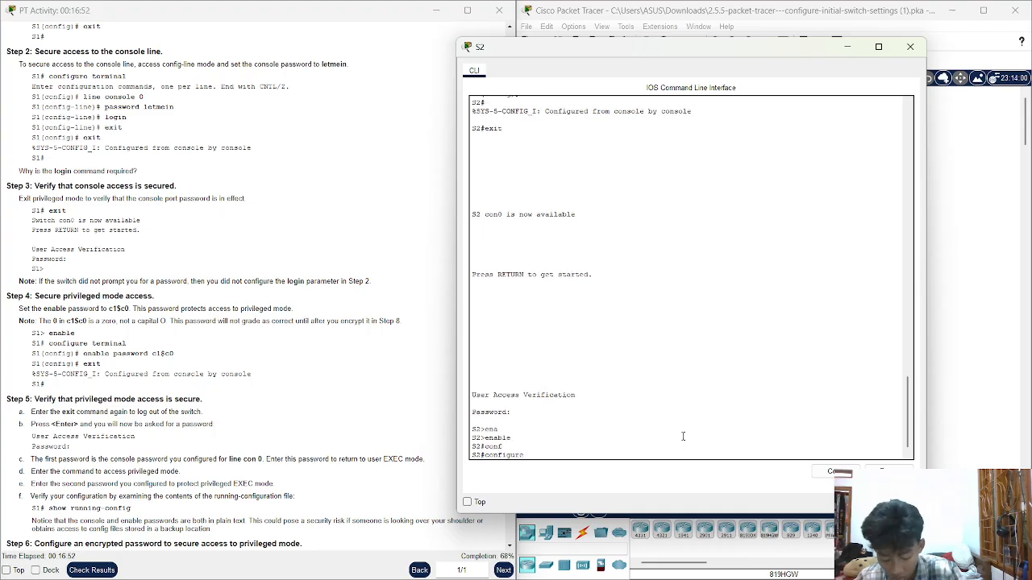
{"action": "type", "text": "t"}
{"action": "key", "text": "Tab"}
{"action": "key", "text": "Return"}
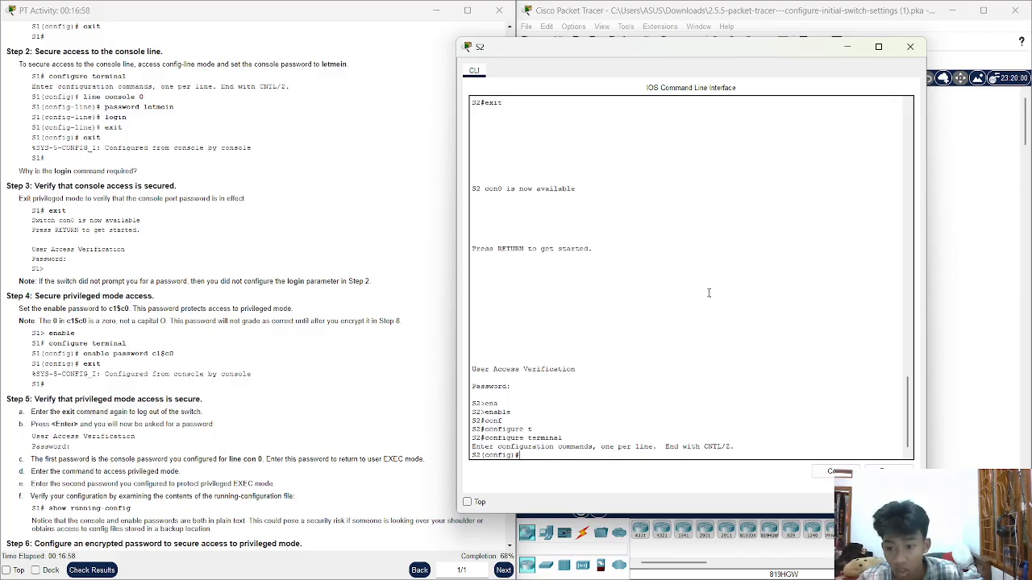
Set the lab's enable password, correcting a typo, then exit and log out
{"action": "type", "text": "ean"}
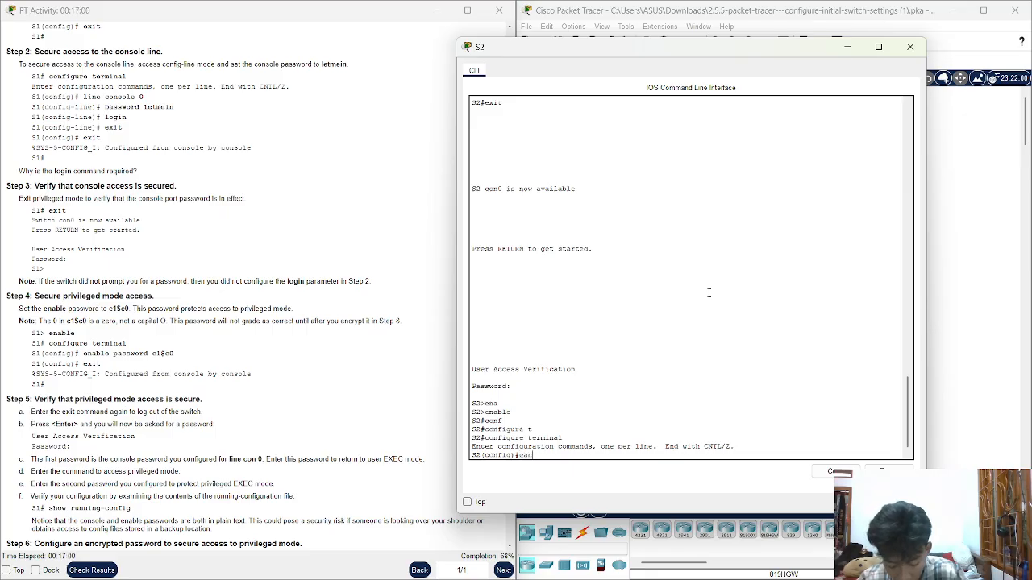
{"action": "key", "text": "Tab"}
{"action": "key", "text": "BackSpace"}
{"action": "key", "text": "BackSpace"}
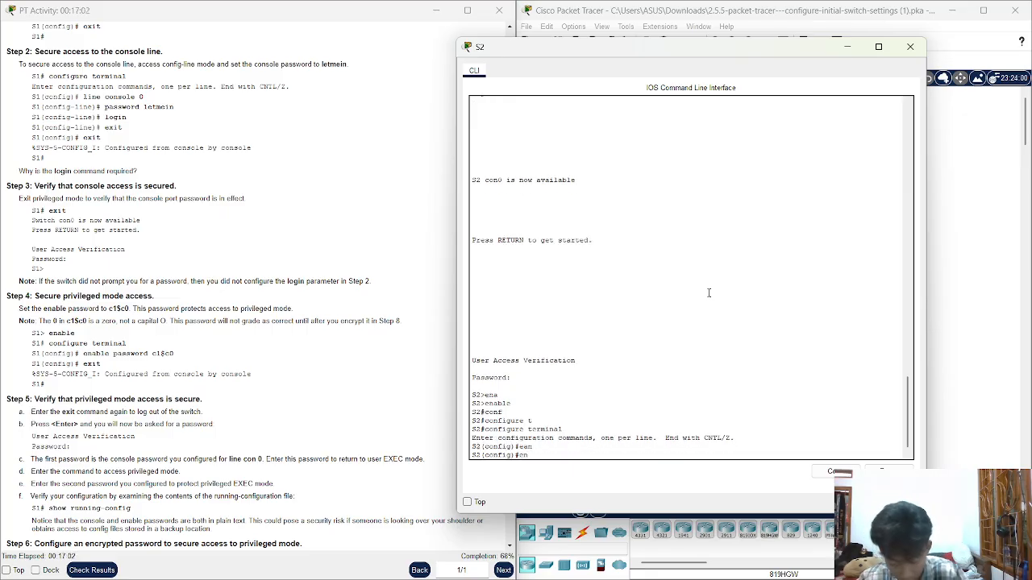
{"action": "type", "text": "na"}
{"action": "key", "text": "Tab"}
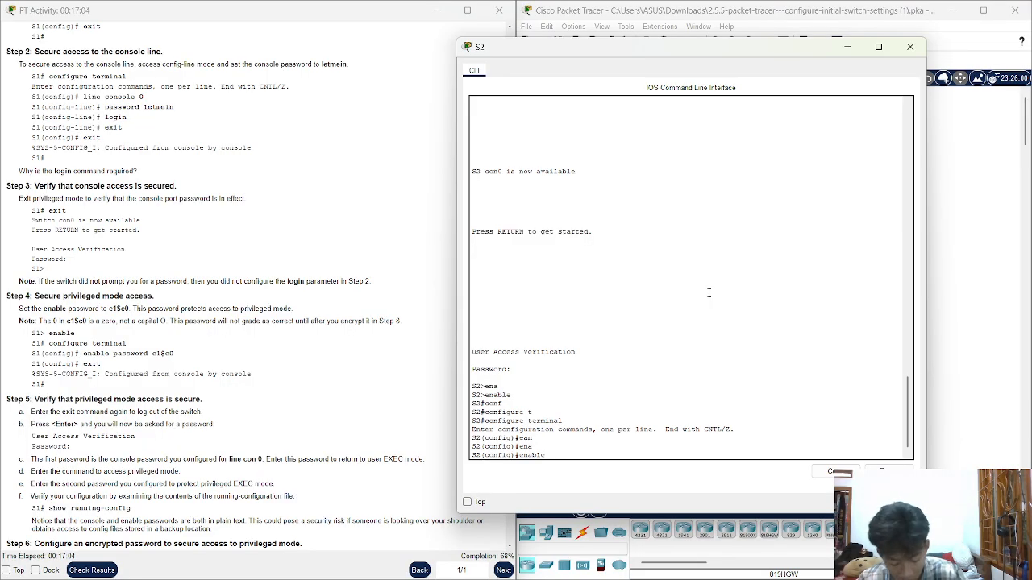
{"action": "type", "text": "pass"}
{"action": "key", "text": "Tab"}
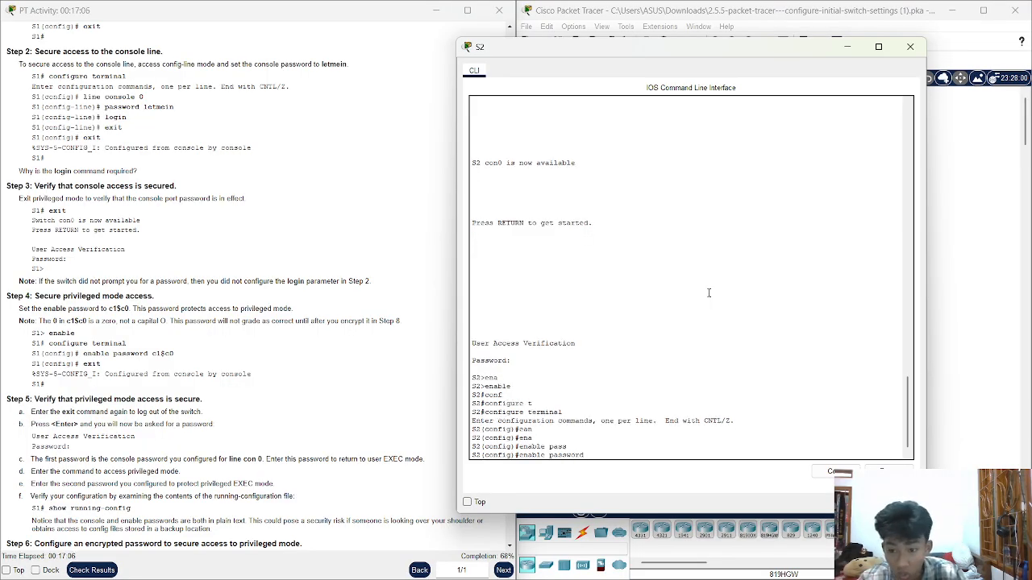
{"action": "type", "text": "1"}
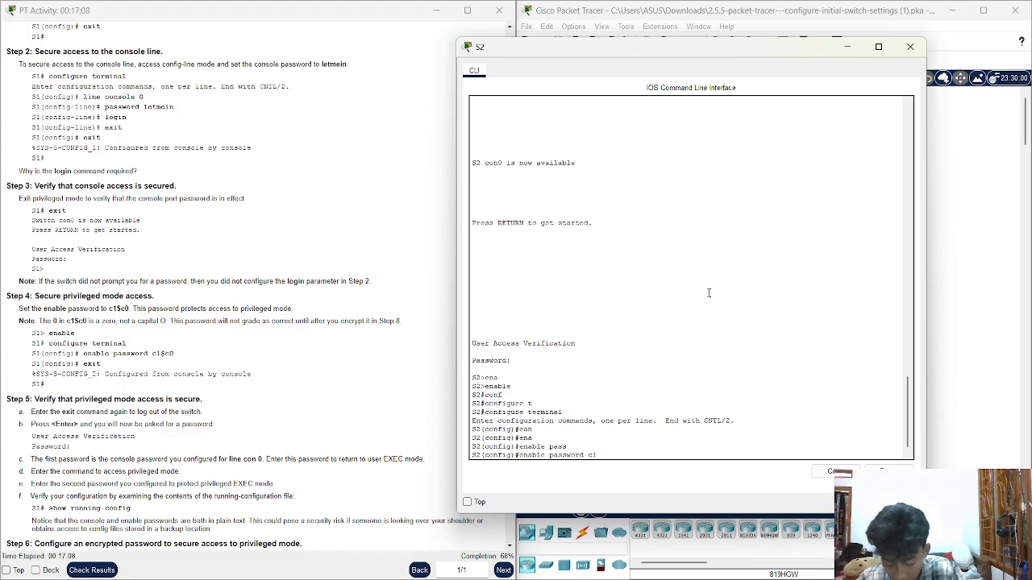
{"action": "type", "text": "$c0"}
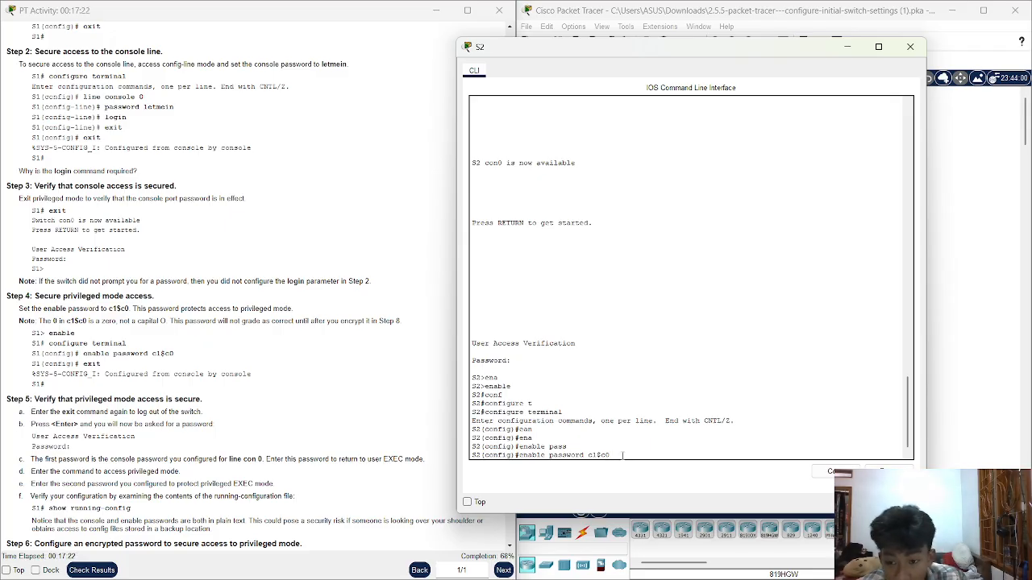
{"action": "key", "text": "Return"}
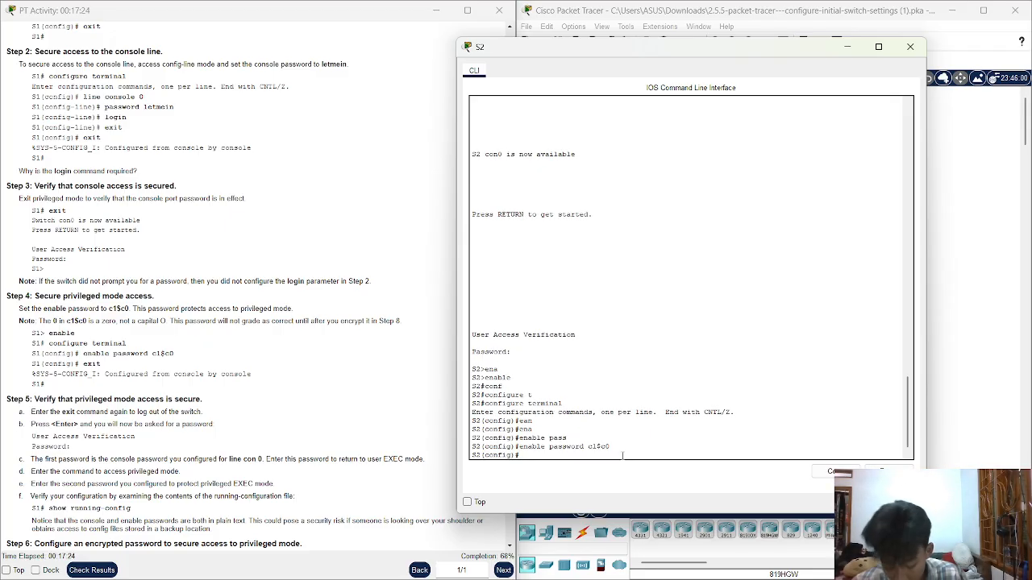
{"action": "type", "text": "exit"}
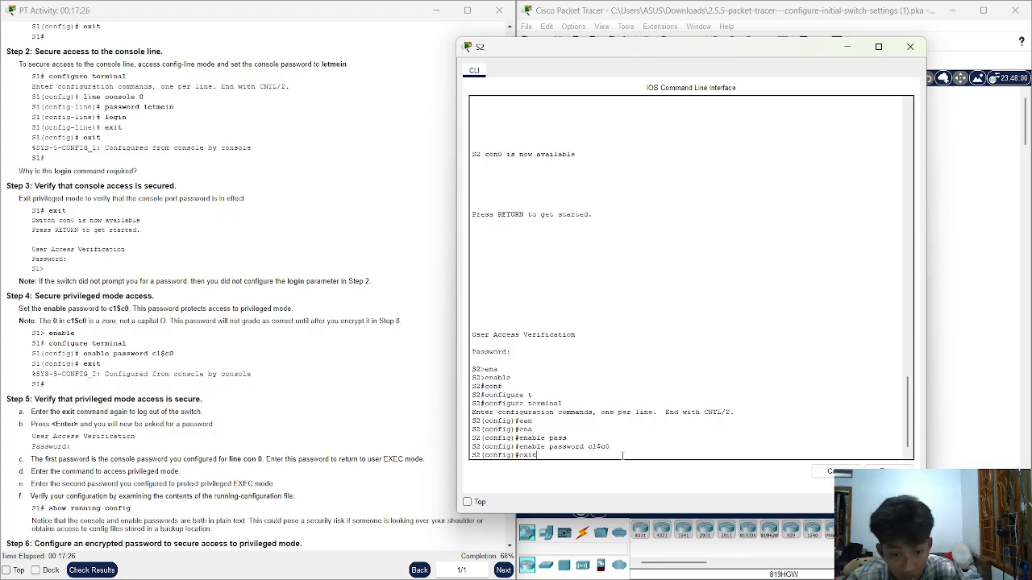
{"action": "key", "text": "Return"}
{"action": "key", "text": "Return"}
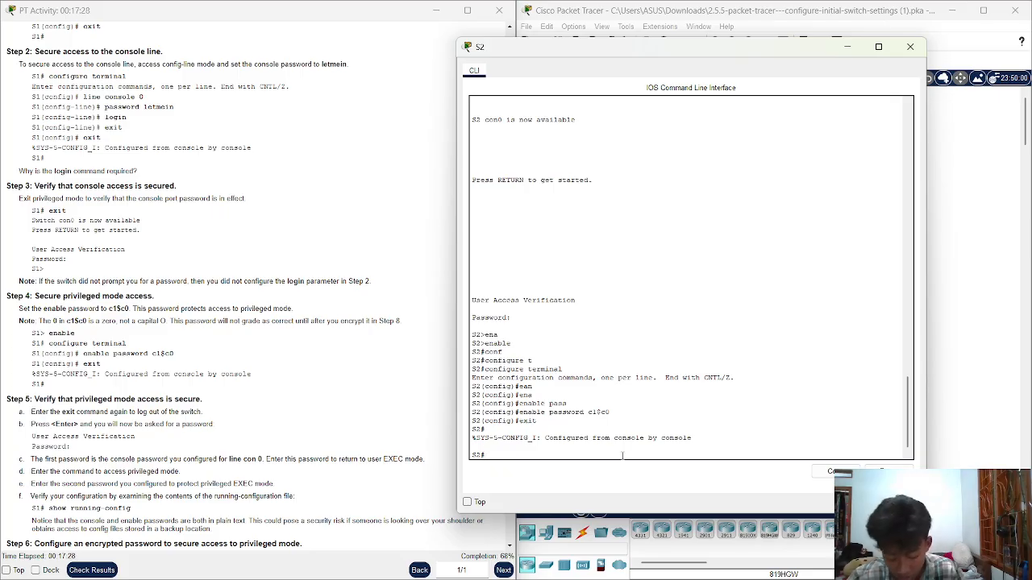
{"action": "type", "text": "exit"}
{"action": "key", "text": "Return"}
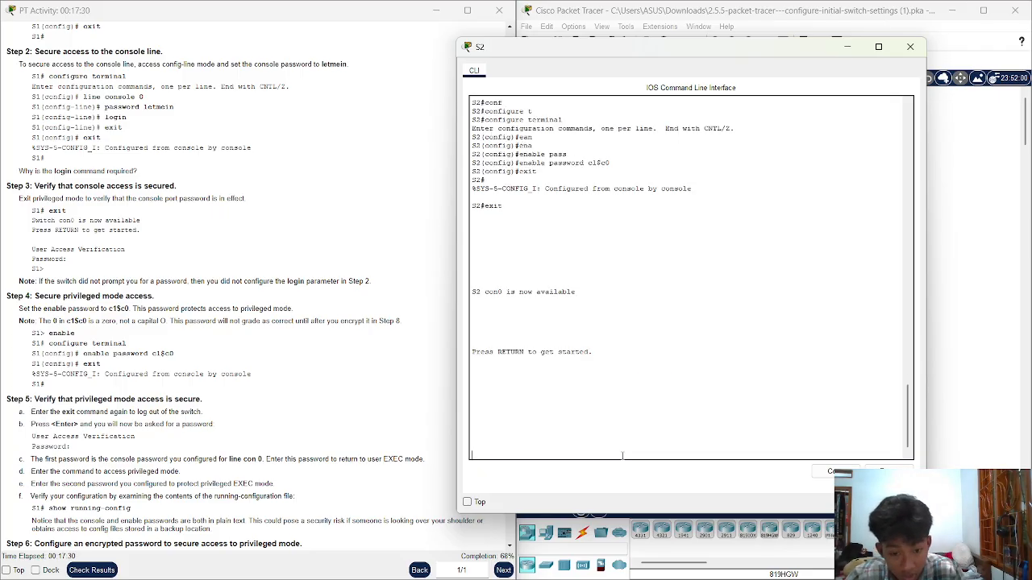
{"action": "key", "text": "Return"}
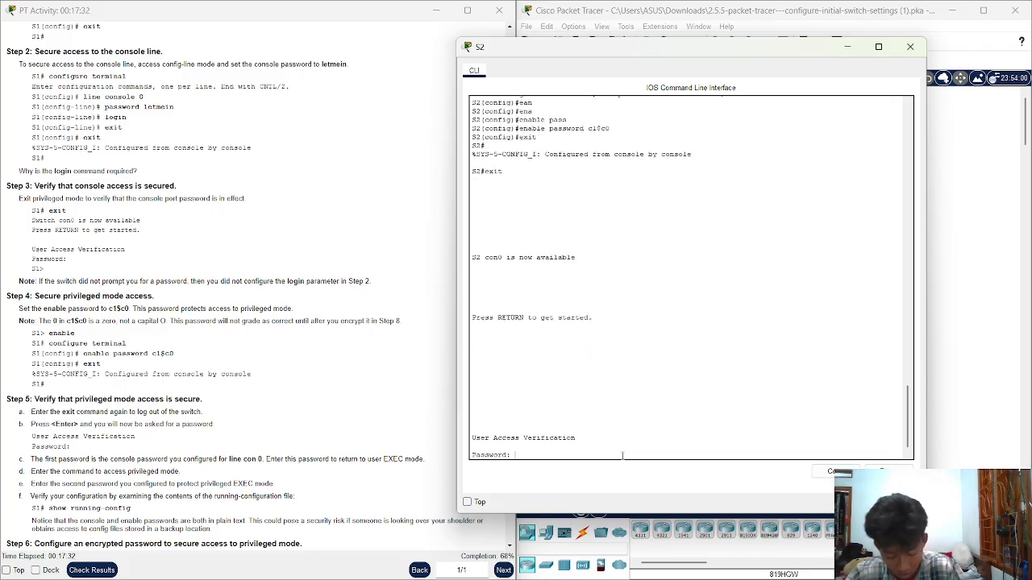
{"action": "key", "text": "Return"}
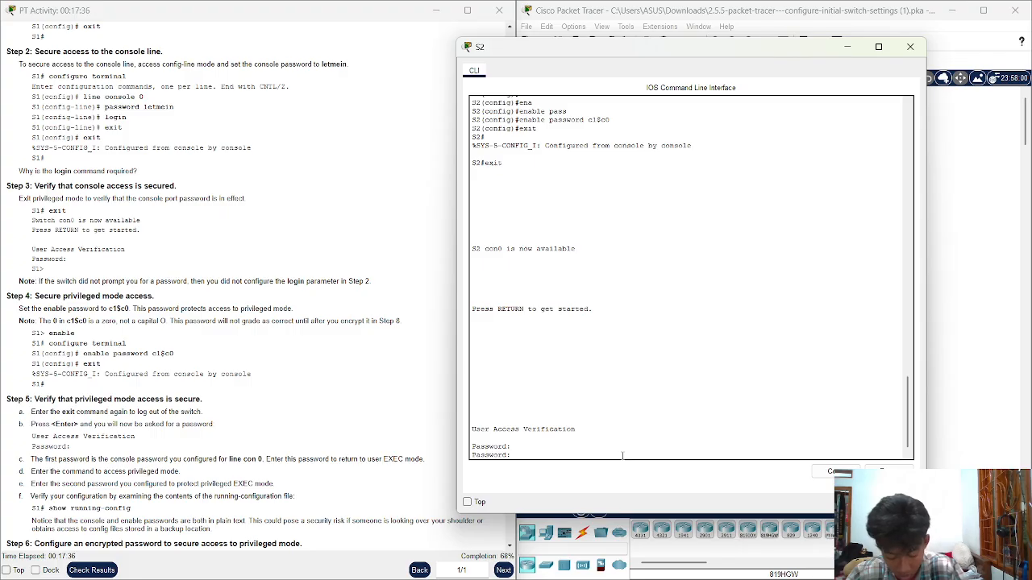
{"action": "key", "text": "Return"}
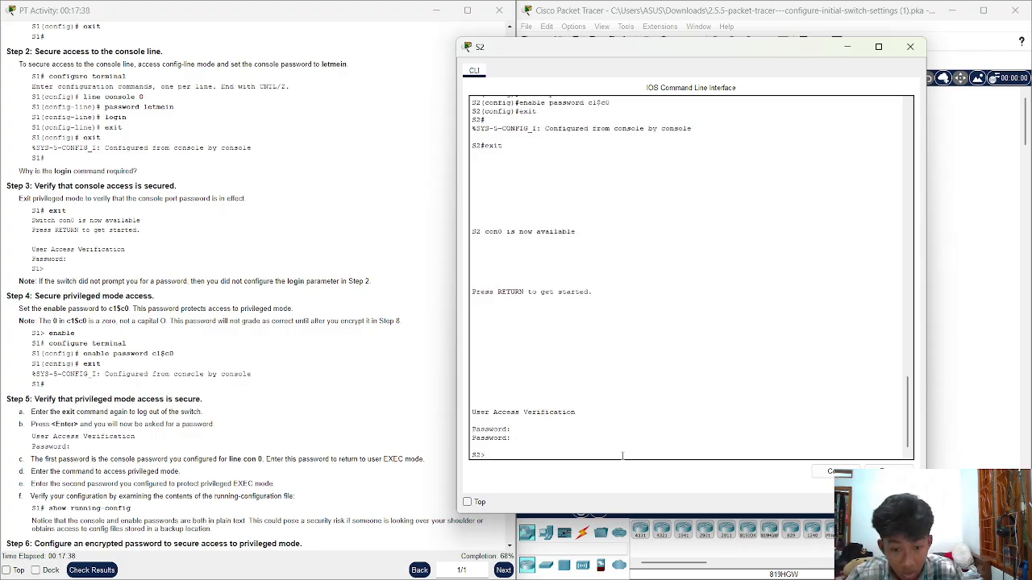
{"action": "type", "text": "ena"}
{"action": "key", "text": "Tab"}
{"action": "key", "text": "Return"}
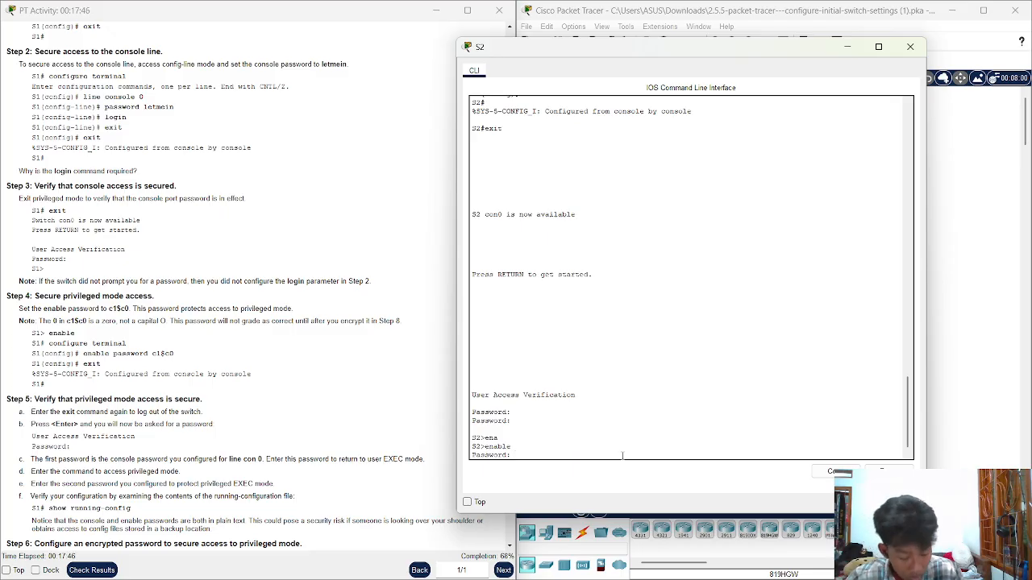
{"action": "key", "text": "Return"}
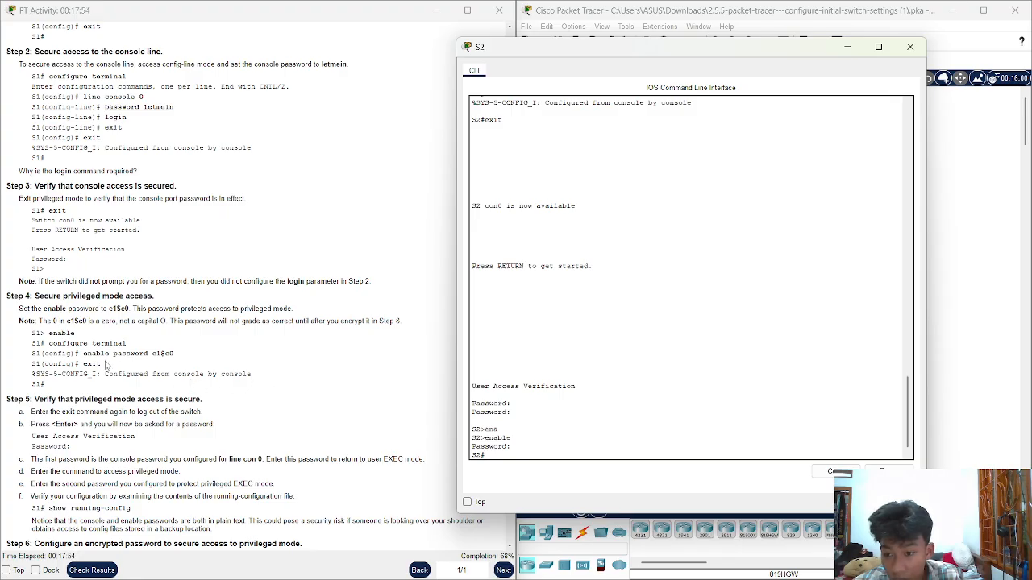
{"action": "scroll", "coordinate": [124, 373], "scroll_direction": "down", "scroll_amount": 1}
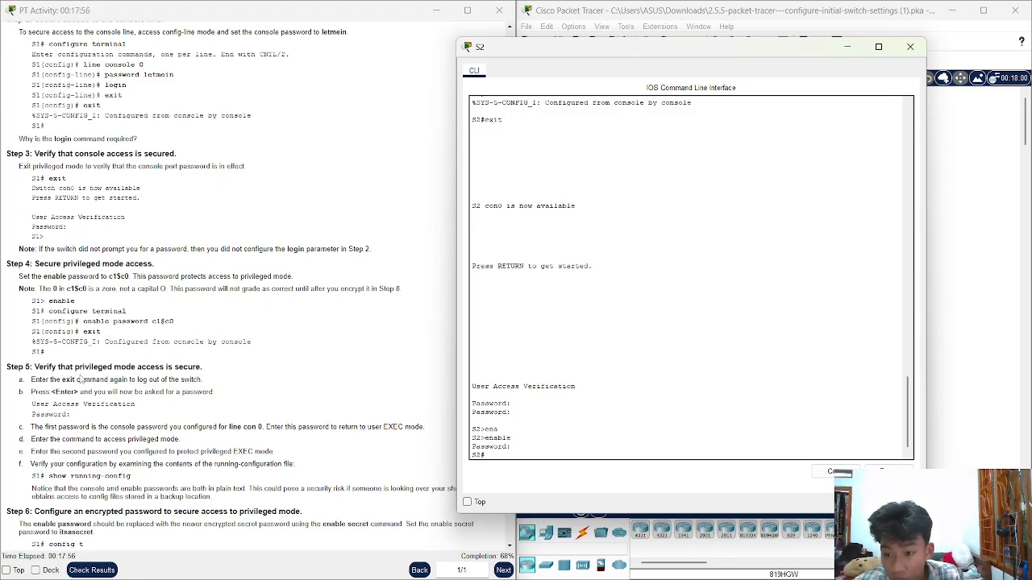
{"action": "left_click_drag", "start_coordinate": [78, 378], "coordinate": [174, 376]}
{"action": "left_click", "coordinate": [216, 381]}
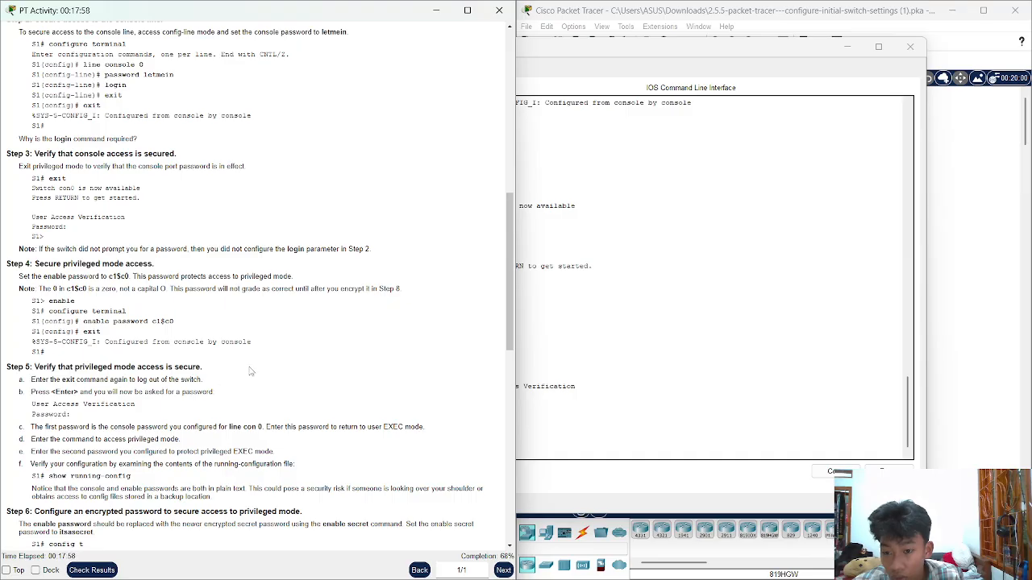
{"action": "scroll", "coordinate": [270, 368], "scroll_direction": "down", "scroll_amount": 1}
{"action": "scroll", "coordinate": [270, 369], "scroll_direction": "down", "scroll_amount": 1}
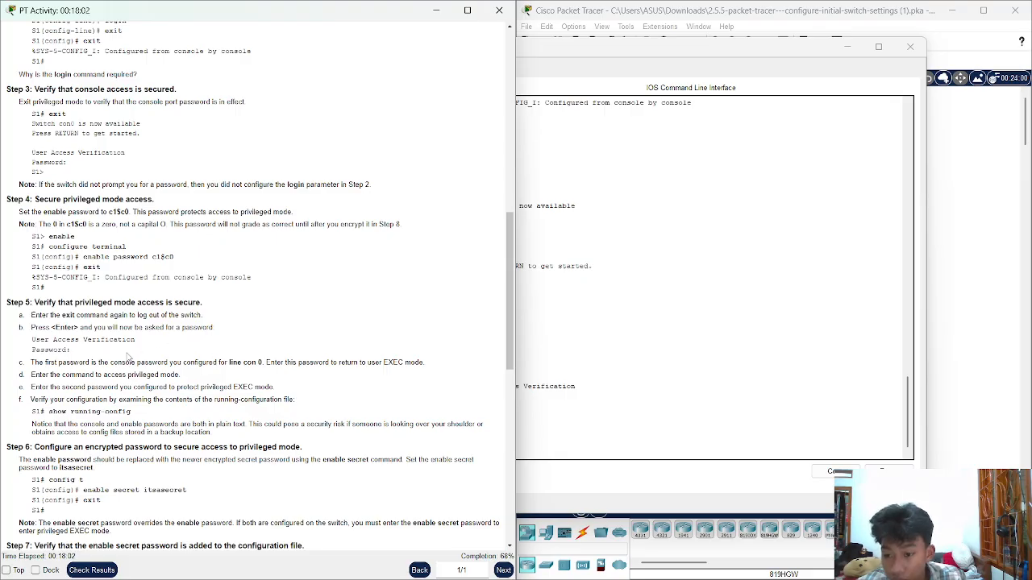
Page through S2's show running-config to confirm hostname S2 and plain-text enable and console passwords
{"action": "left_click", "coordinate": [653, 413]}
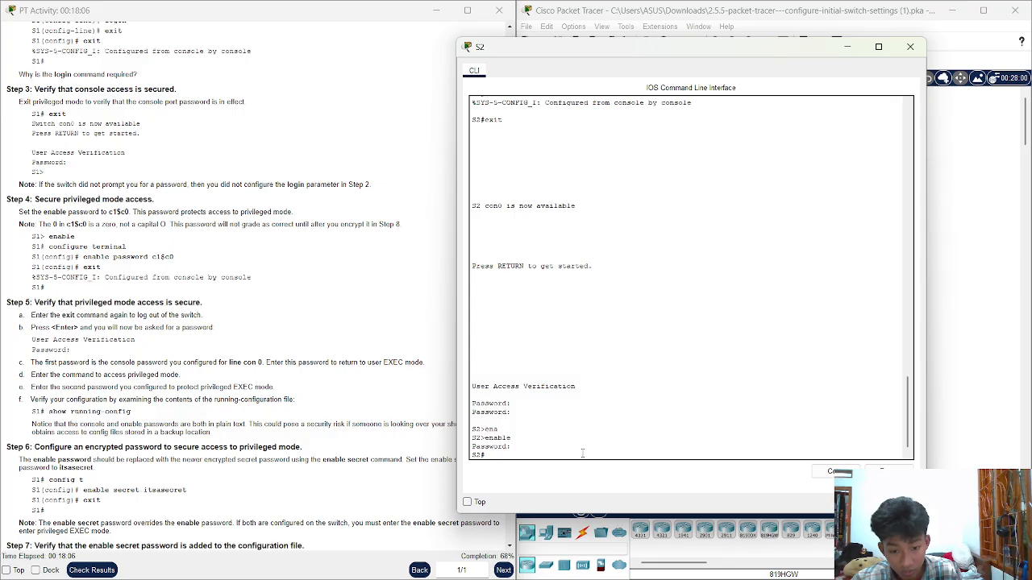
{"action": "type", "text": "show"}
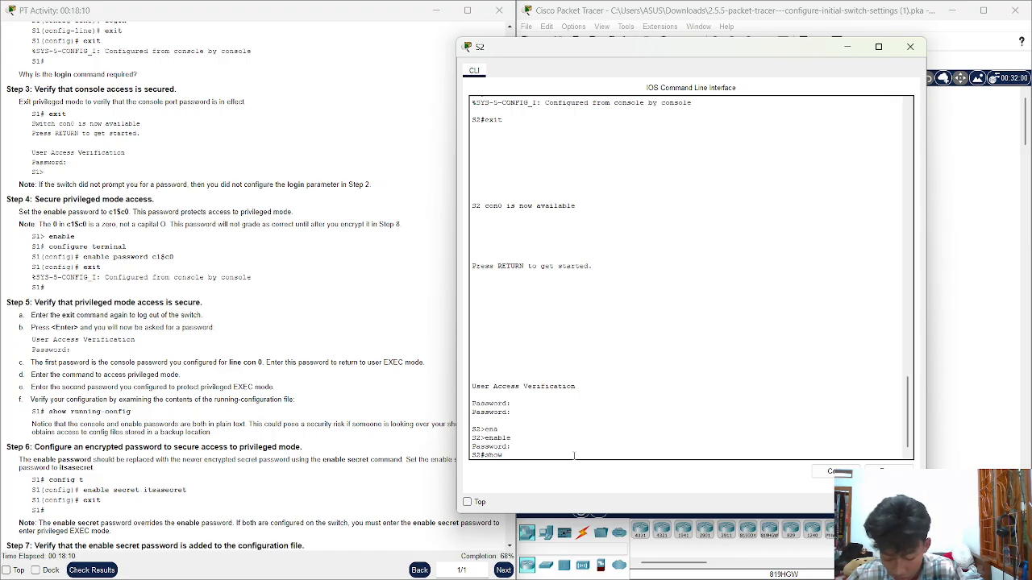
{"action": "type", "text": " runn"}
{"action": "key", "text": "Tab"}
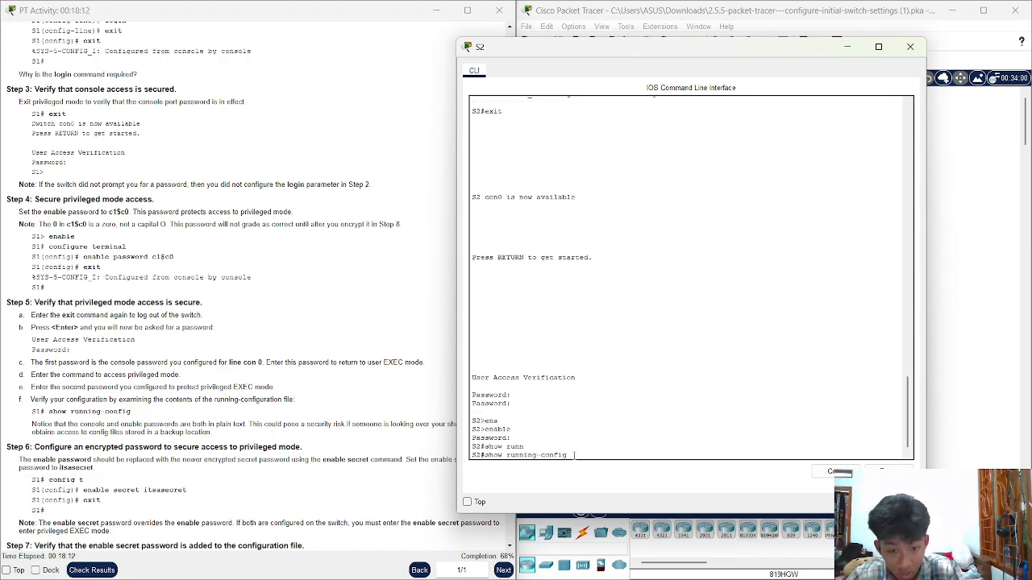
{"action": "key", "text": "Return"}
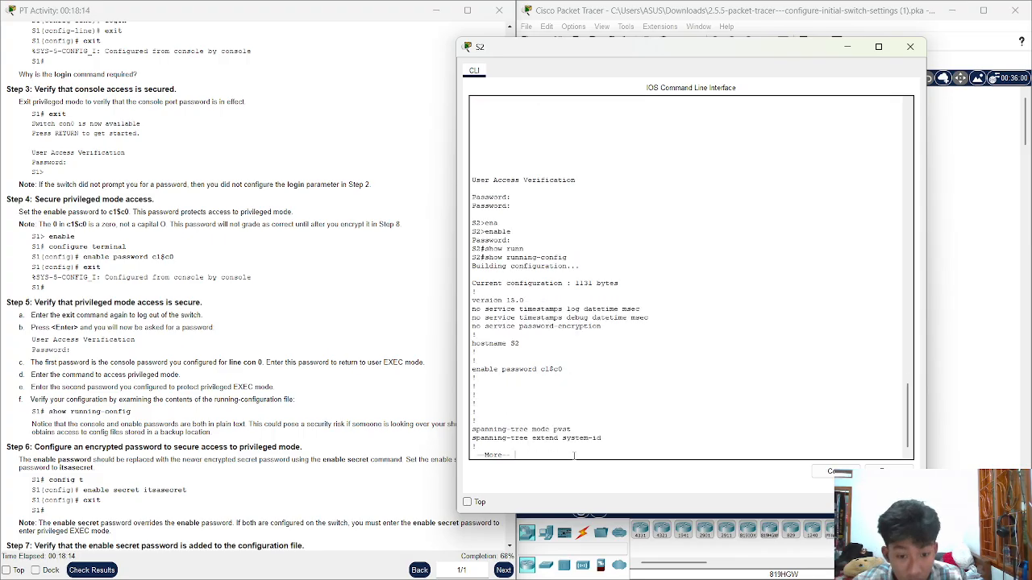
{"action": "key", "text": "Return"}
{"action": "key", "text": "Return"}
{"action": "key", "text": "Return"}
{"action": "key", "text": "Return"}
{"action": "key", "text": "Return"}
{"action": "key", "text": "Return"}
{"action": "key", "text": "Return"}
{"action": "key", "text": "Return"}
{"action": "key", "text": "Return"}
{"action": "key", "text": "Return"}
{"action": "key", "text": "Return"}
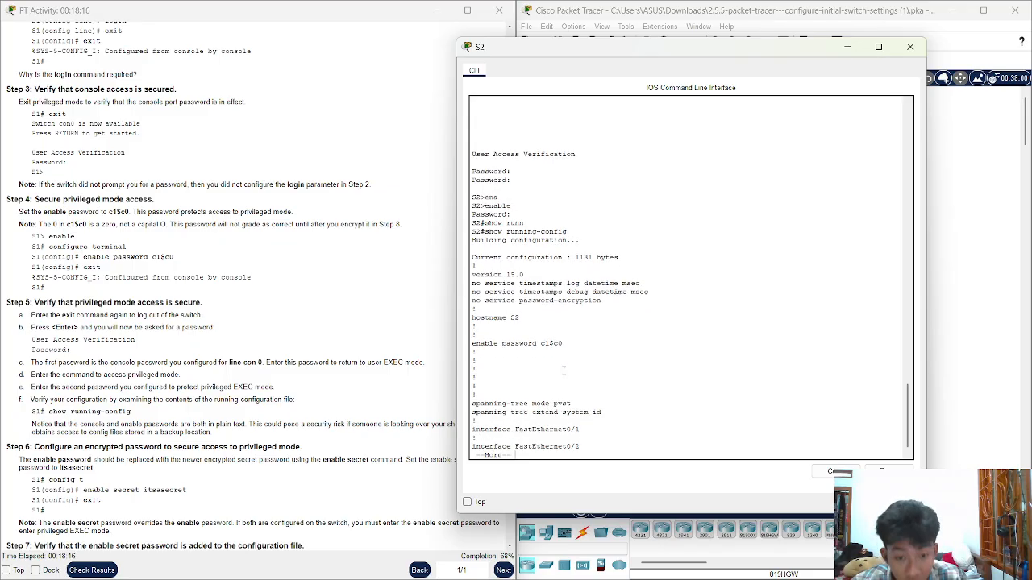
{"action": "key", "text": "Return"}
{"action": "key", "text": "Return"}
{"action": "key", "text": "Return"}
{"action": "key", "text": "Return"}
{"action": "key", "text": "Return"}
{"action": "key", "text": "Return"}
{"action": "key", "text": "Return"}
{"action": "key", "text": "Return"}
{"action": "key", "text": "Return"}
{"action": "key", "text": "Return"}
{"action": "key", "text": "Return"}
{"action": "key", "text": "Return"}
{"action": "key", "text": "Return"}
{"action": "key", "text": "Return"}
{"action": "key", "text": "Return"}
{"action": "key", "text": "Return"}
{"action": "key", "text": "Return"}
{"action": "key", "text": "Return"}
{"action": "key", "text": "Return"}
{"action": "key", "text": "Return"}
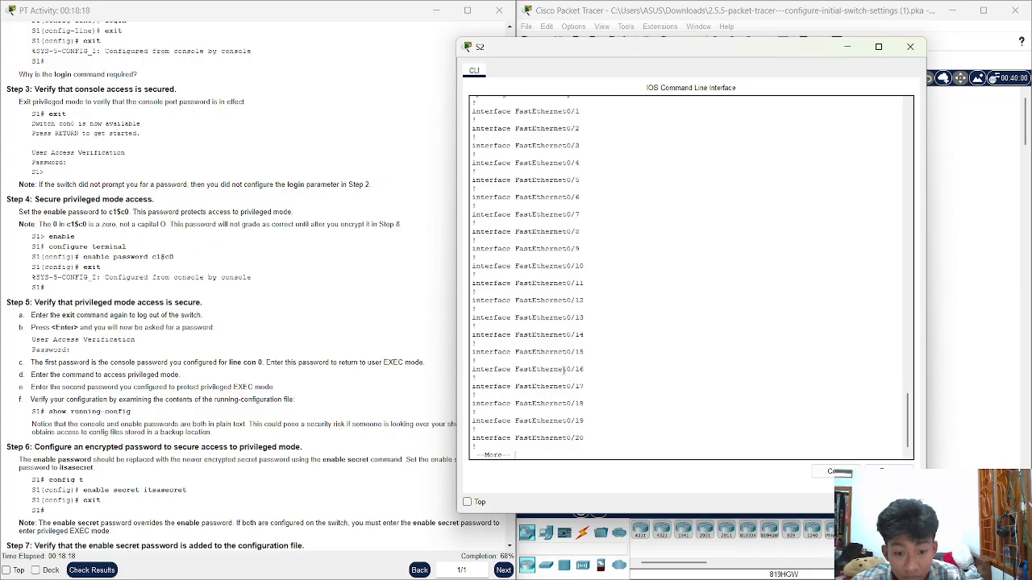
{"action": "key", "text": "Return"}
{"action": "key", "text": "Return"}
{"action": "key", "text": "Return"}
{"action": "key", "text": "Return"}
{"action": "key", "text": "Return"}
{"action": "key", "text": "Return"}
{"action": "key", "text": "Return"}
{"action": "key", "text": "Return"}
{"action": "key", "text": "Return"}
{"action": "key", "text": "Return"}
{"action": "key", "text": "Return"}
{"action": "key", "text": "Return"}
{"action": "key", "text": "Return"}
{"action": "key", "text": "Return"}
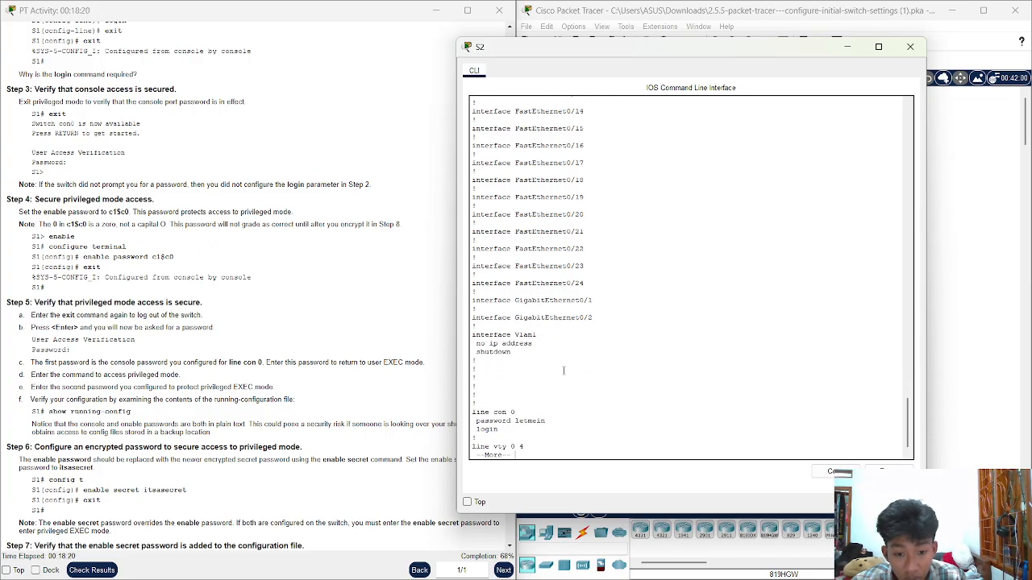
{"action": "key", "text": "Return"}
{"action": "key", "text": "Return"}
{"action": "key", "text": "Return"}
{"action": "key", "text": "Return"}
{"action": "key", "text": "Return"}
{"action": "key", "text": "Return"}
{"action": "key", "text": "Return"}
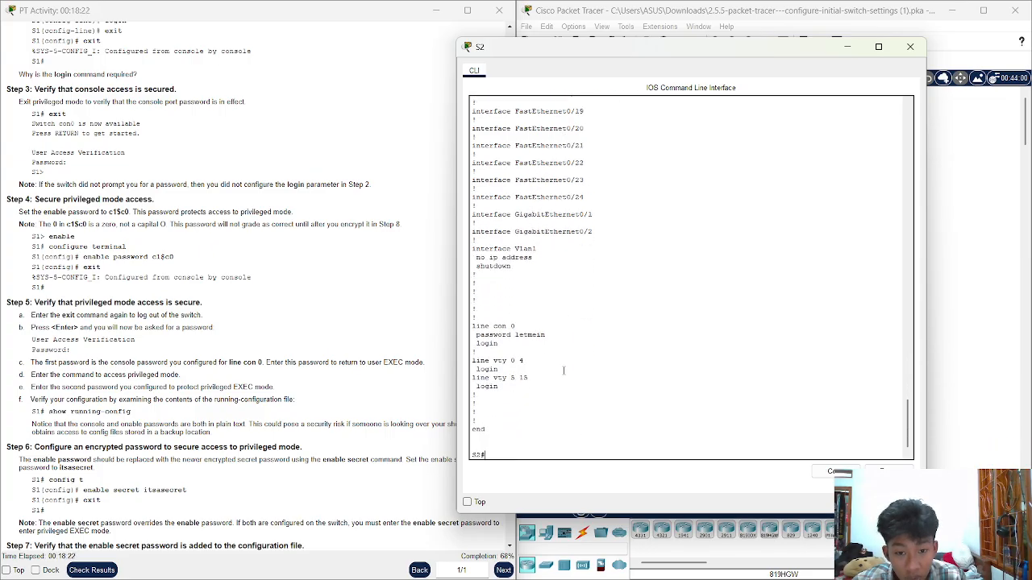
{"action": "key", "text": "Return"}
{"action": "key", "text": "Return"}
{"action": "key", "text": "Return"}
{"action": "key", "text": "Return"}
{"action": "key", "text": "Return"}
{"action": "key", "text": "Return"}
{"action": "key", "text": "Return"}
{"action": "key", "text": "Return"}
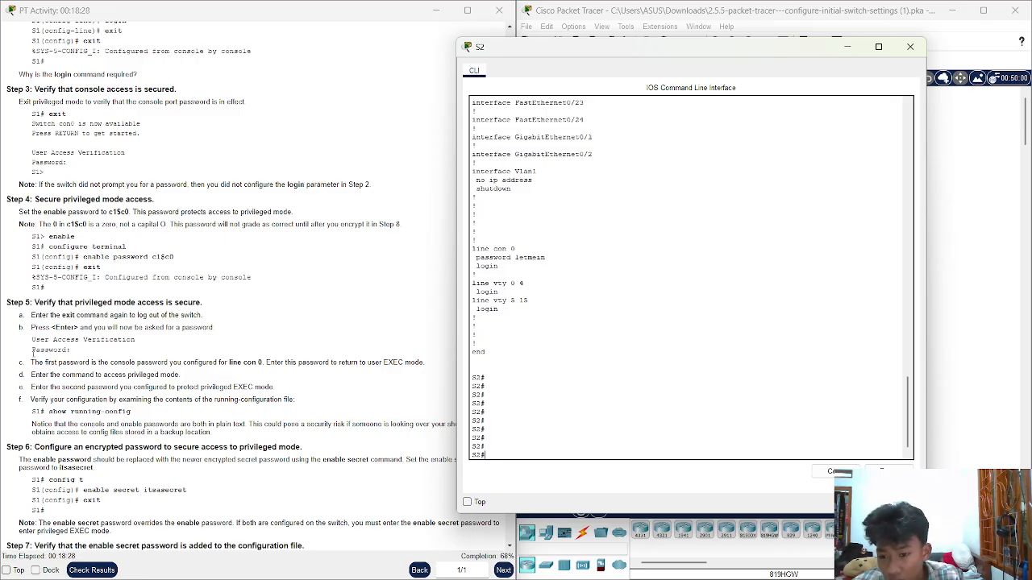
{"action": "left_click_drag", "start_coordinate": [32, 349], "coordinate": [229, 409]}
Enter global configuration mode on S2 with configure terminal
{"action": "left_click", "coordinate": [139, 375]}
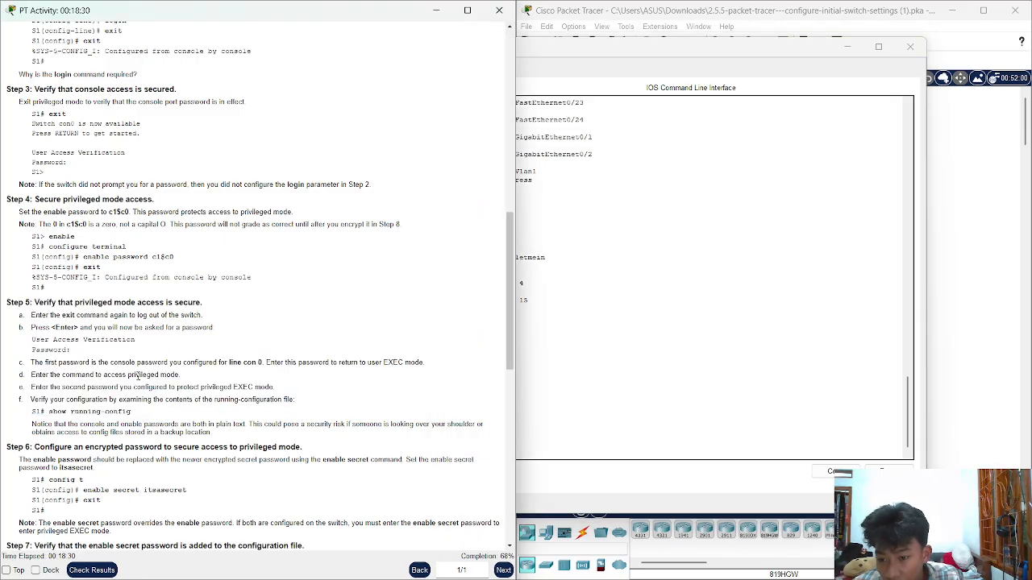
{"action": "scroll", "coordinate": [126, 413], "scroll_direction": "down", "scroll_amount": 3}
{"action": "scroll", "coordinate": [268, 374], "scroll_direction": "down", "scroll_amount": 2}
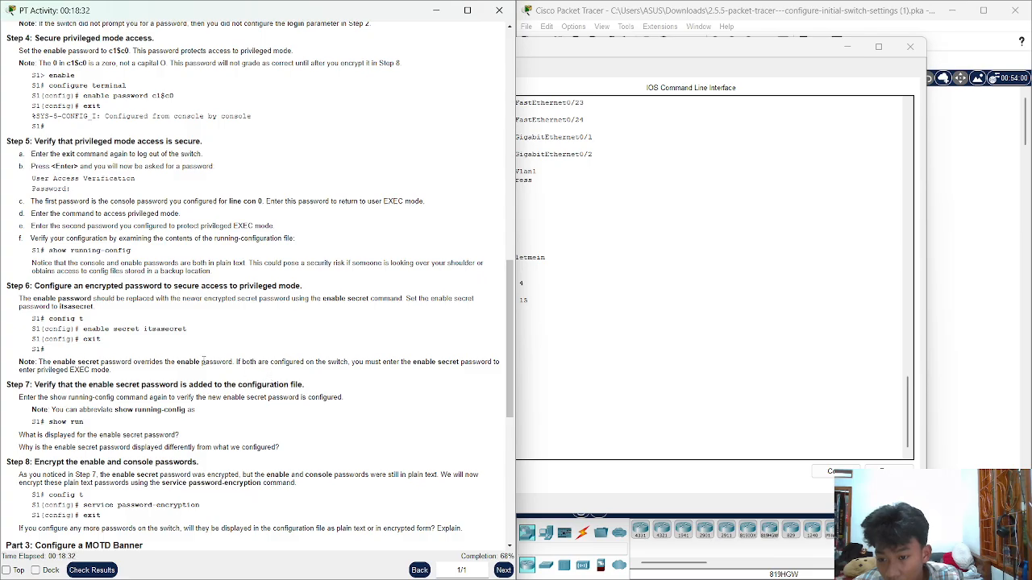
{"action": "left_click", "coordinate": [479, 365]}
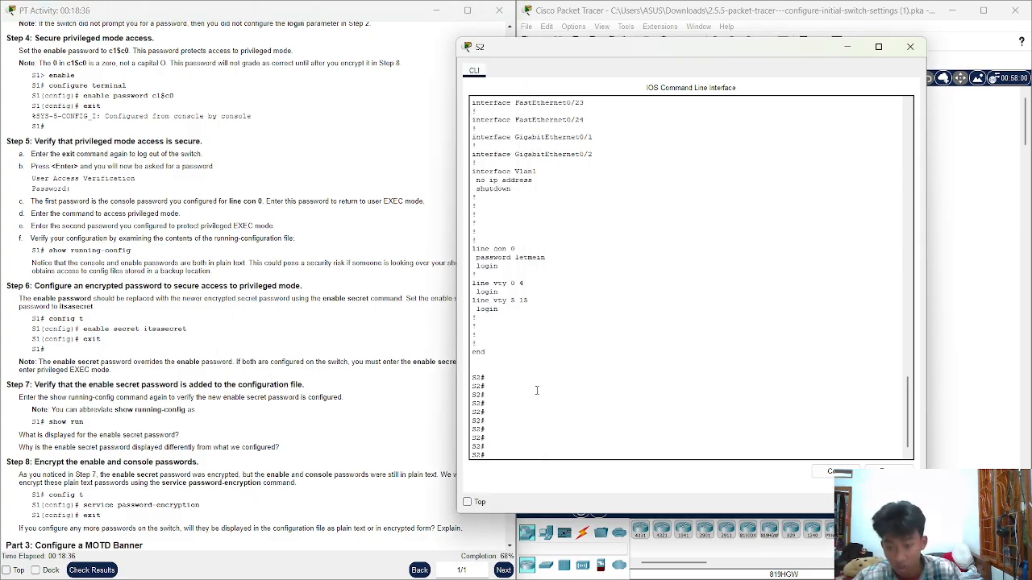
{"action": "type", "text": "c"}
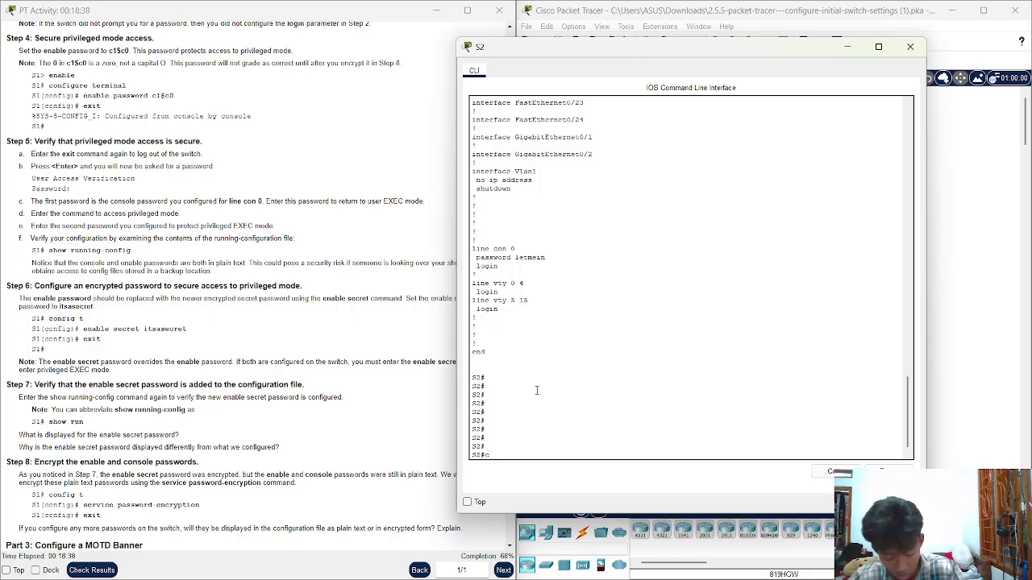
{"action": "type", "text": "onf"}
{"action": "key", "text": "Tab"}
{"action": "type", "text": "t"}
{"action": "key", "text": "Tab"}
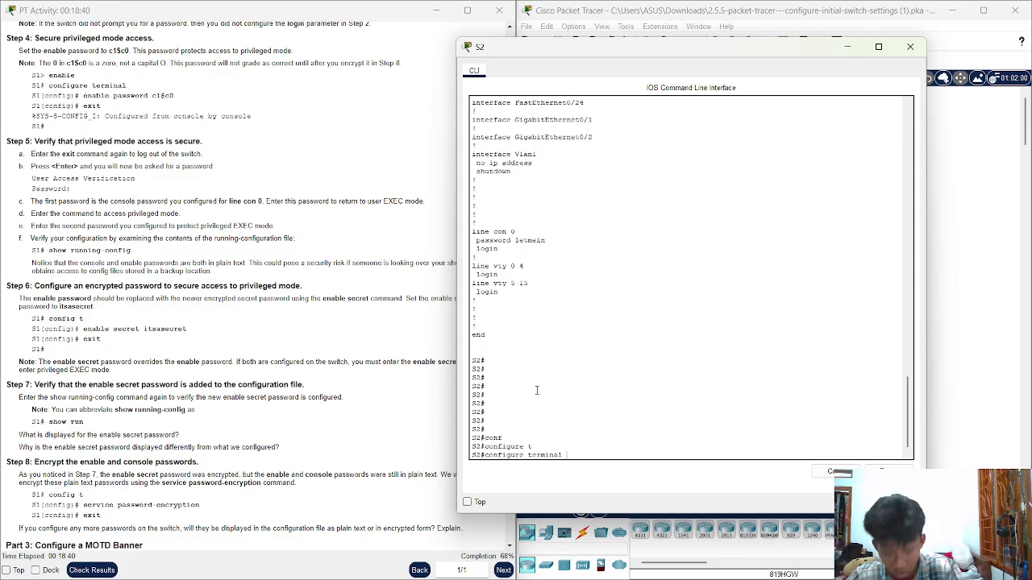
{"action": "key", "text": "Return"}
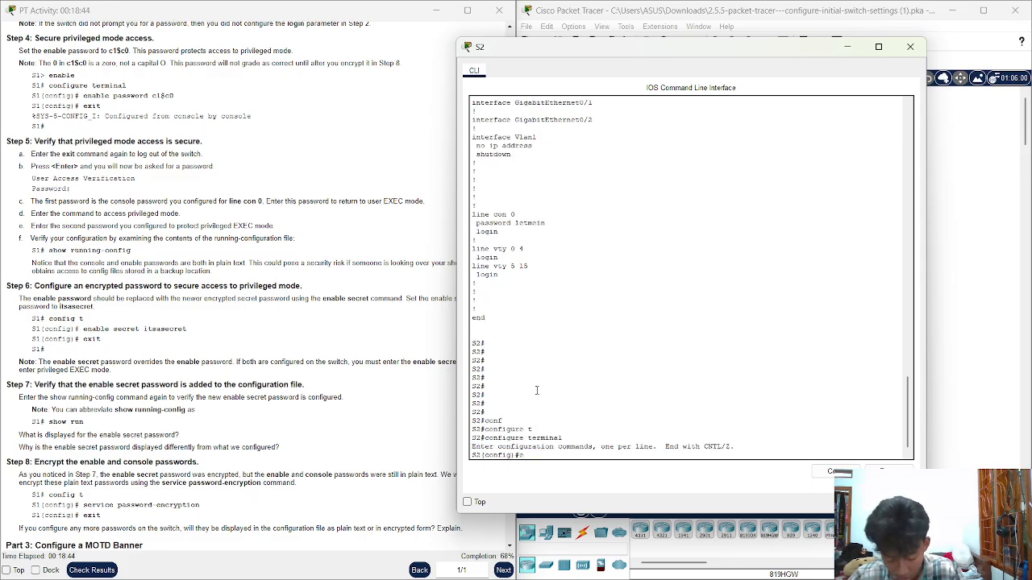
Set an encrypted enable secret password on S2 and exit back to the S2# prompt
{"action": "type", "text": "enable se"}
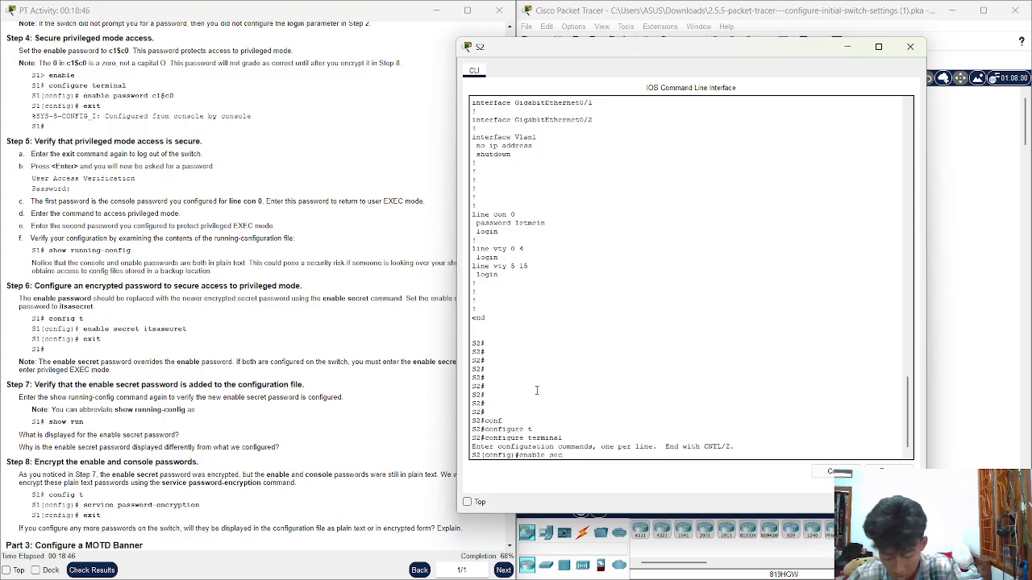
{"action": "type", "text": "c"}
{"action": "key", "text": "Tab"}
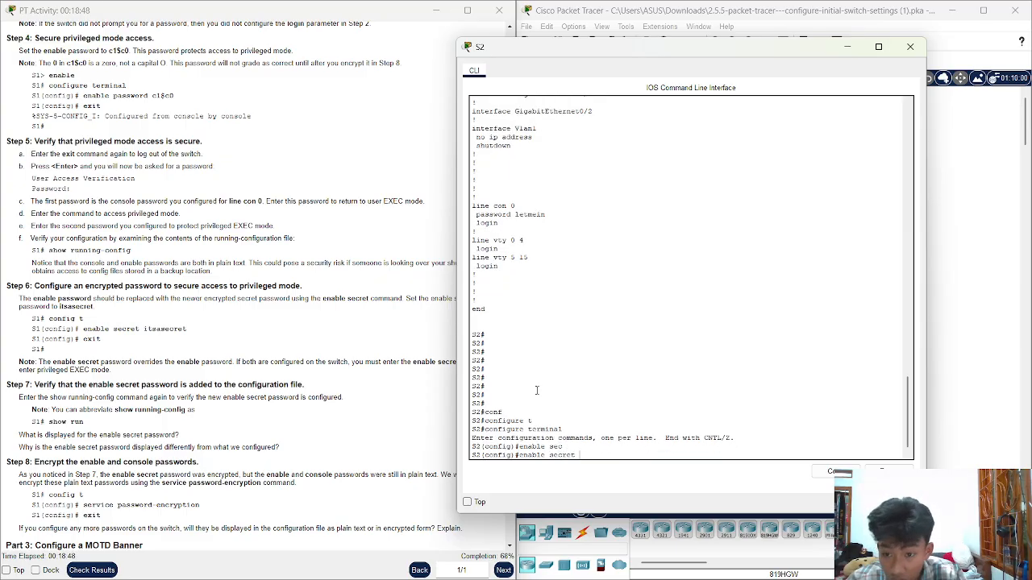
{"action": "type", "text": "itsas"}
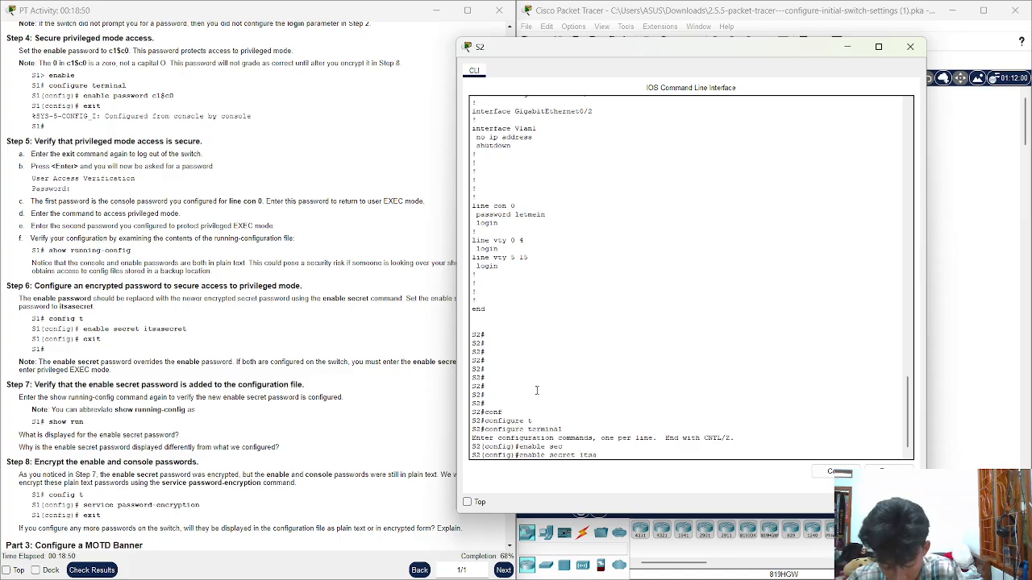
{"action": "type", "text": "ecret"}
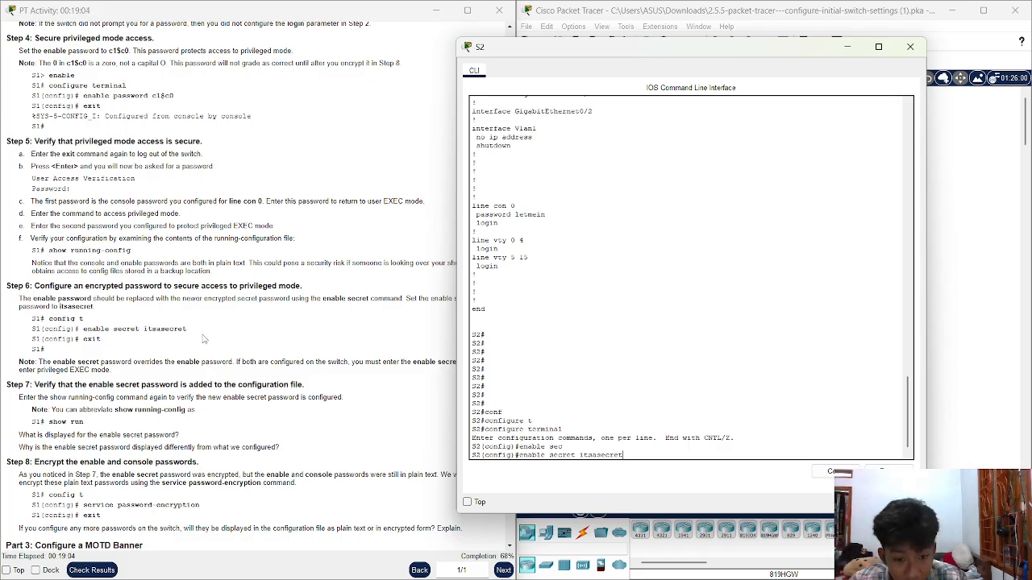
{"action": "key", "text": "Return"}
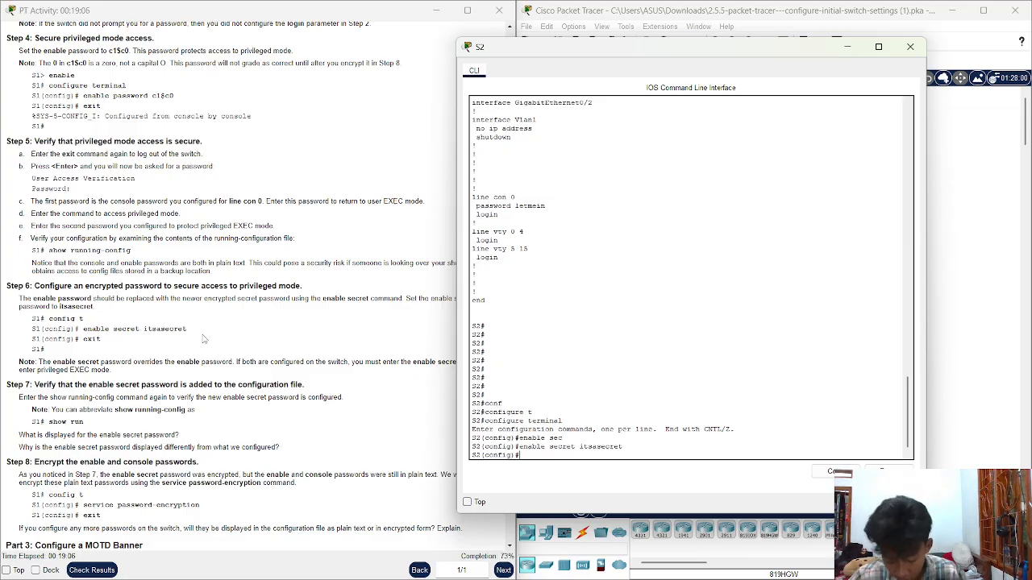
{"action": "type", "text": "exit"}
{"action": "key", "text": "Return"}
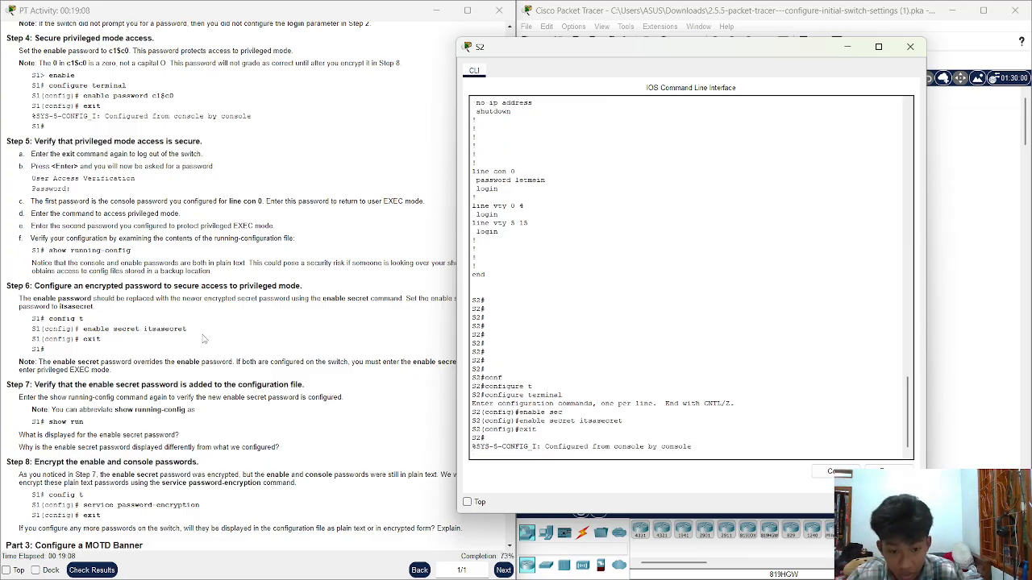
{"action": "key", "text": "Return"}
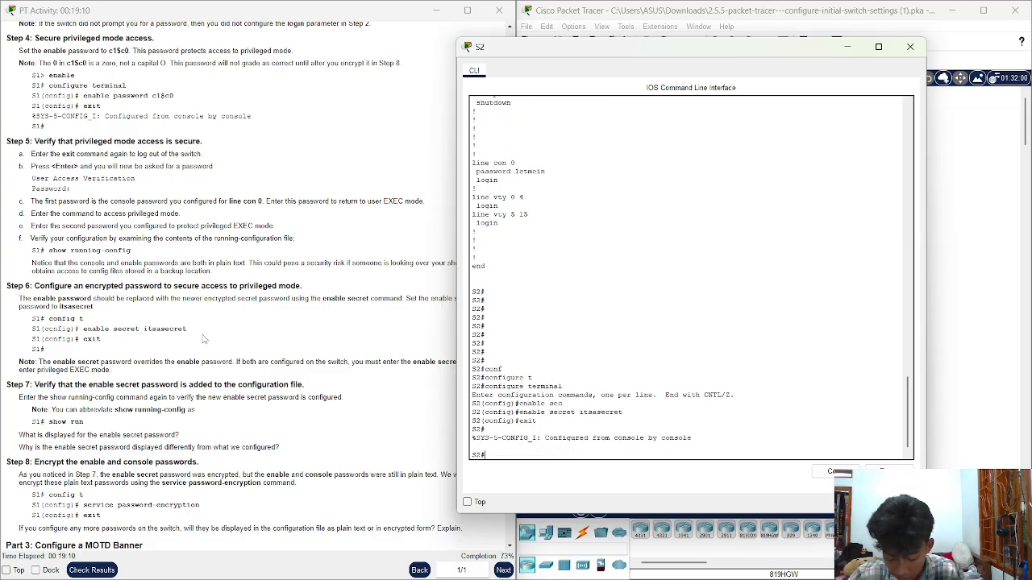
{"action": "key", "text": "Up"}
{"action": "key", "text": "Up"}
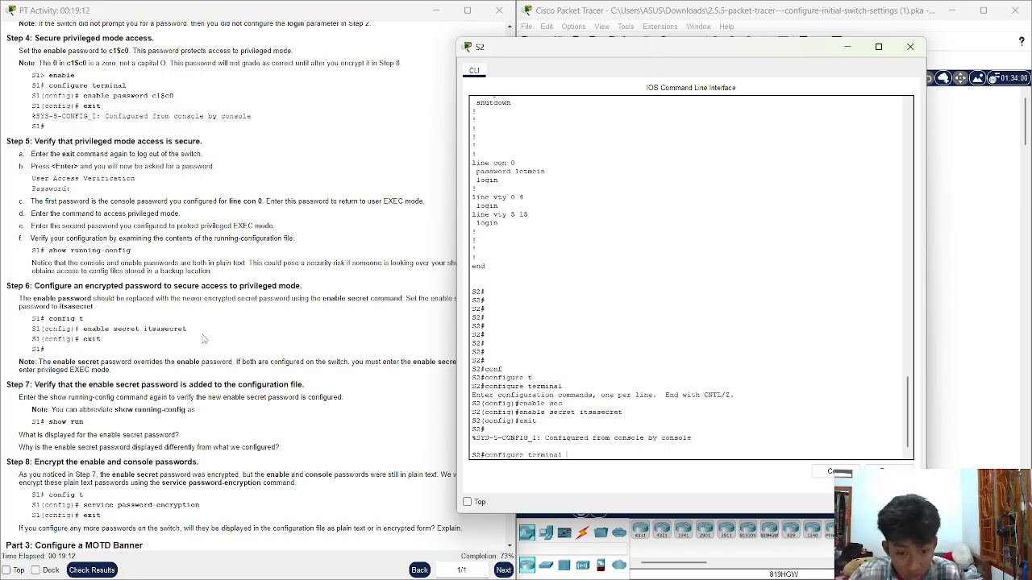
{"action": "key", "text": "Down"}
{"action": "key", "text": "Down"}
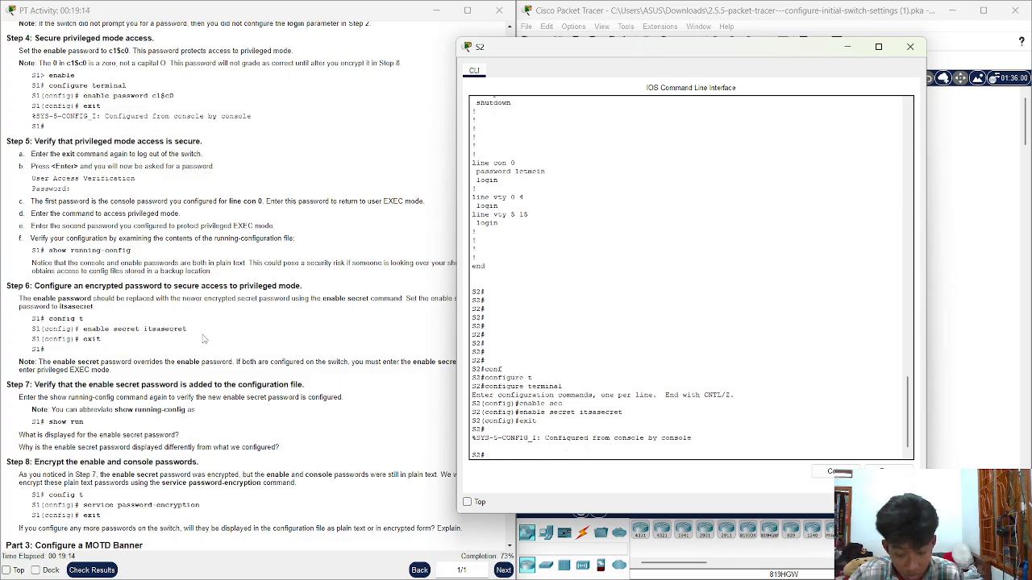
Log out of S2 and log back in with the console password and enable secret
{"action": "type", "text": "ex"}
{"action": "key", "text": "Tab"}
{"action": "key", "text": "Return"}
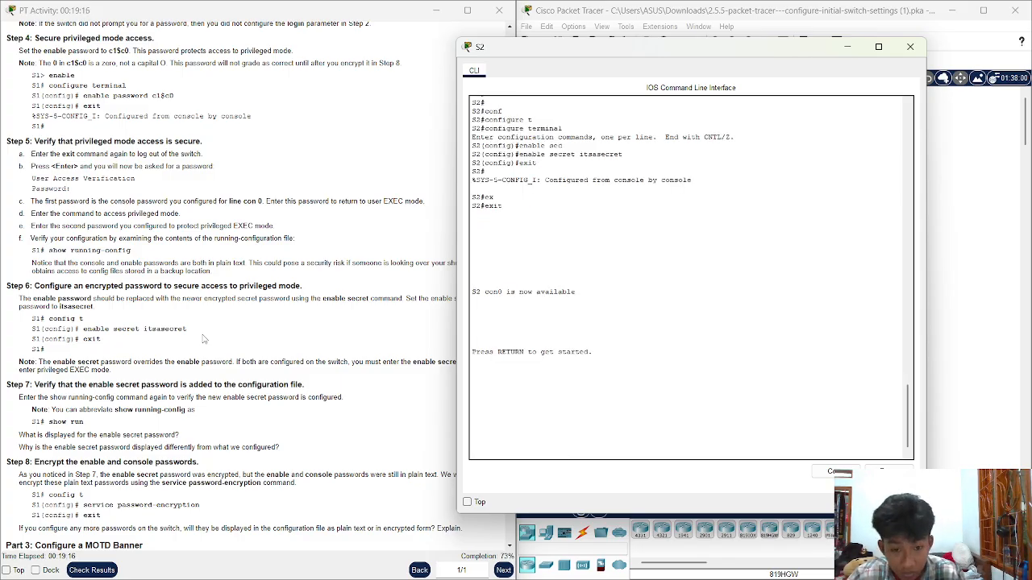
{"action": "key", "text": "Return"}
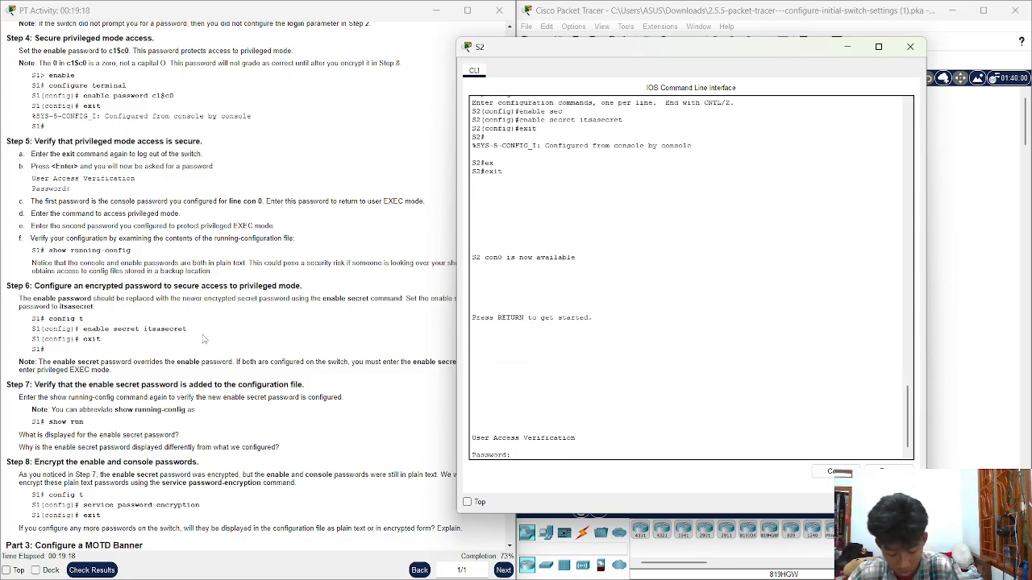
{"action": "key", "text": "Return"}
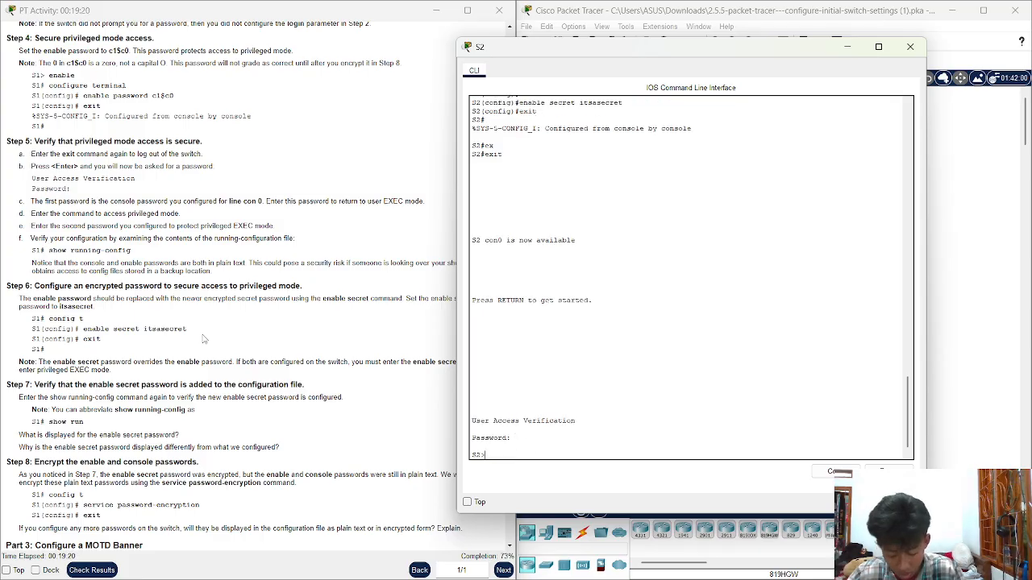
{"action": "type", "text": "ena"}
{"action": "key", "text": "Tab"}
{"action": "key", "text": "Return"}
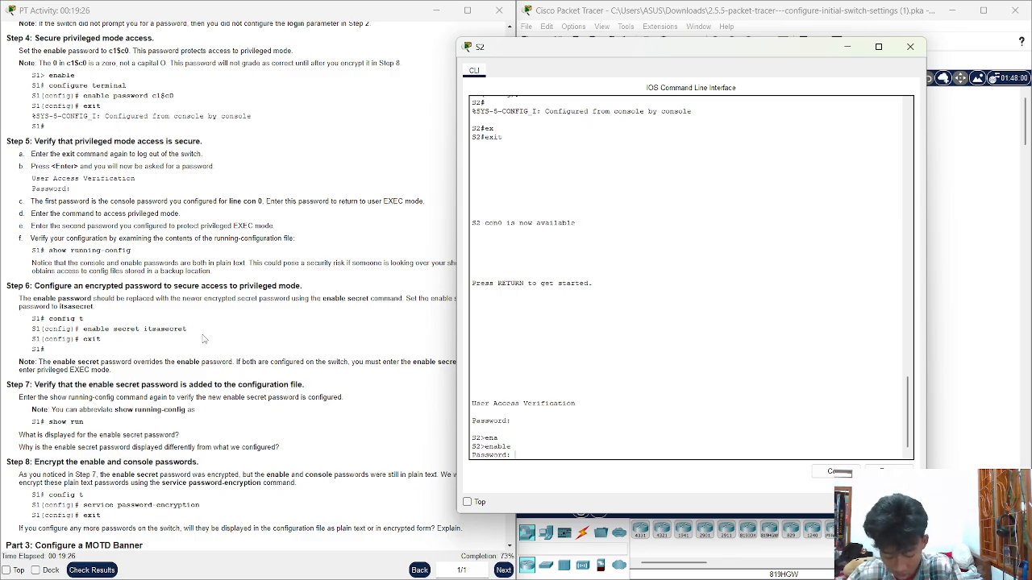
{"action": "key", "text": "Return"}
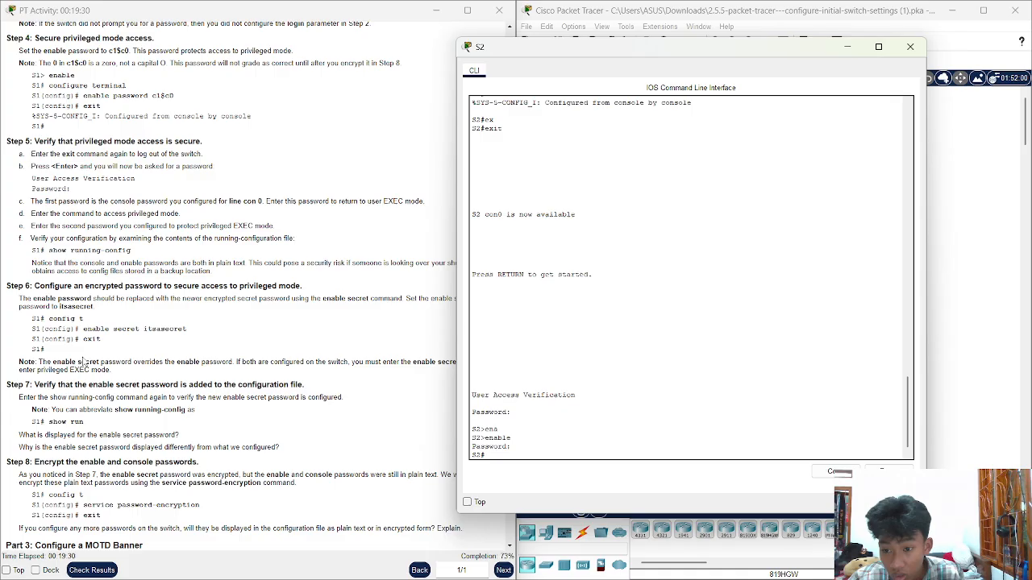
Run show run and page through it, checking the enable secret appears as a hash
{"action": "scroll", "coordinate": [167, 382], "scroll_direction": "down", "scroll_amount": 1}
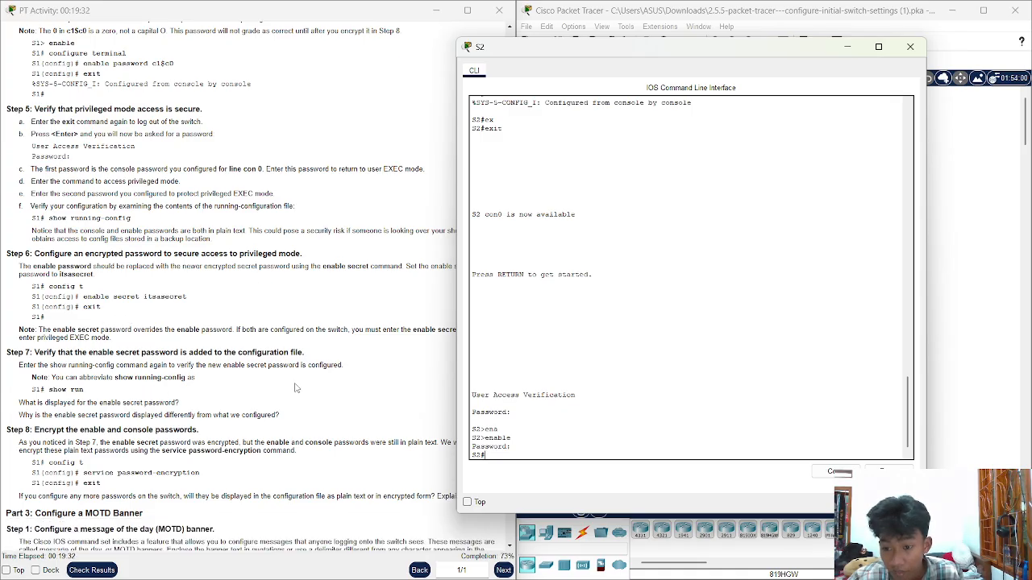
{"action": "type", "text": "show "}
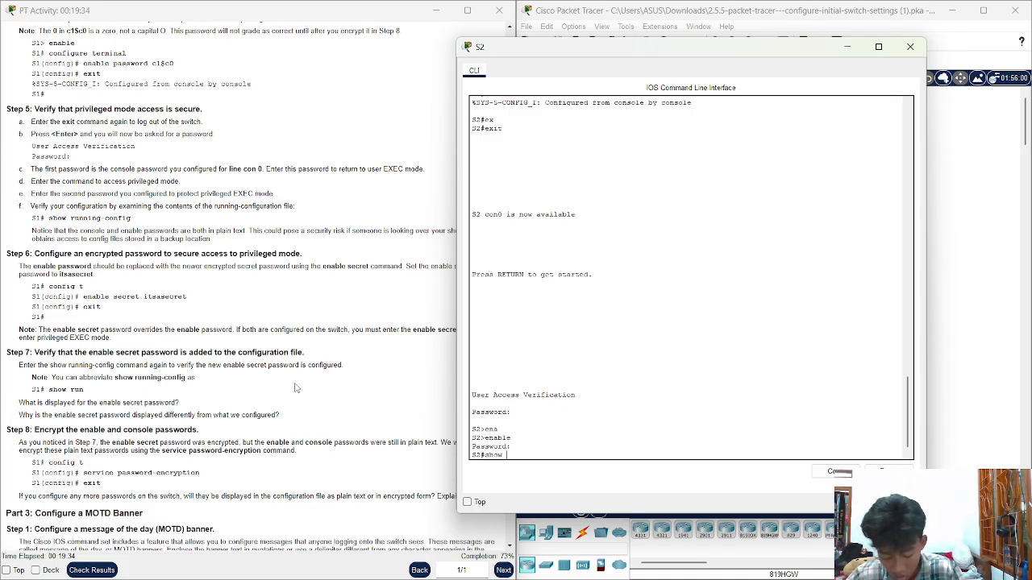
{"action": "type", "text": "run"}
{"action": "key", "text": "Return"}
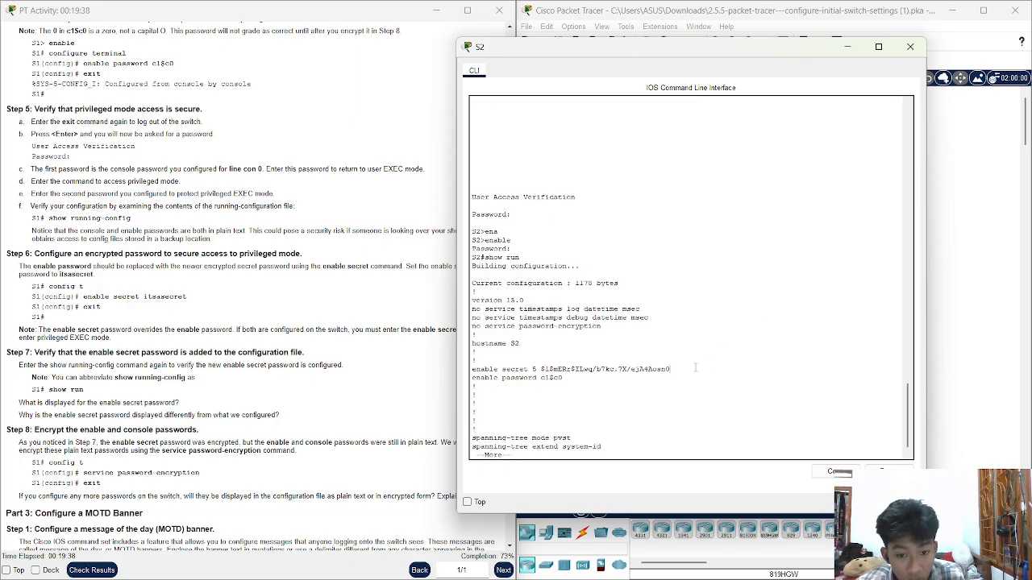
{"action": "left_click_drag", "start_coordinate": [670, 369], "coordinate": [494, 379]}
{"action": "left_click", "coordinate": [617, 381]}
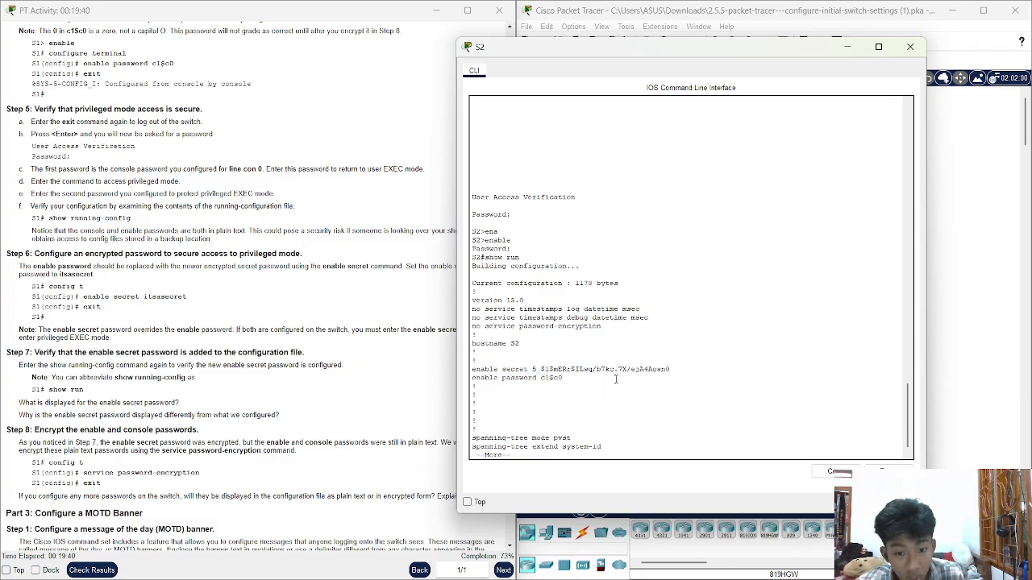
{"action": "key", "text": "Return"}
{"action": "key", "text": "Return"}
{"action": "key", "text": "Return"}
{"action": "key", "text": "Return"}
{"action": "key", "text": "Return"}
{"action": "key", "text": "Return"}
{"action": "key", "text": "Return"}
{"action": "key", "text": "Return"}
{"action": "key", "text": "Return"}
{"action": "key", "text": "Return"}
{"action": "key", "text": "Return"}
{"action": "key", "text": "Return"}
{"action": "key", "text": "Return"}
{"action": "key", "text": "Return"}
{"action": "key", "text": "Return"}
{"action": "key", "text": "Return"}
{"action": "key", "text": "Return"}
{"action": "key", "text": "Return"}
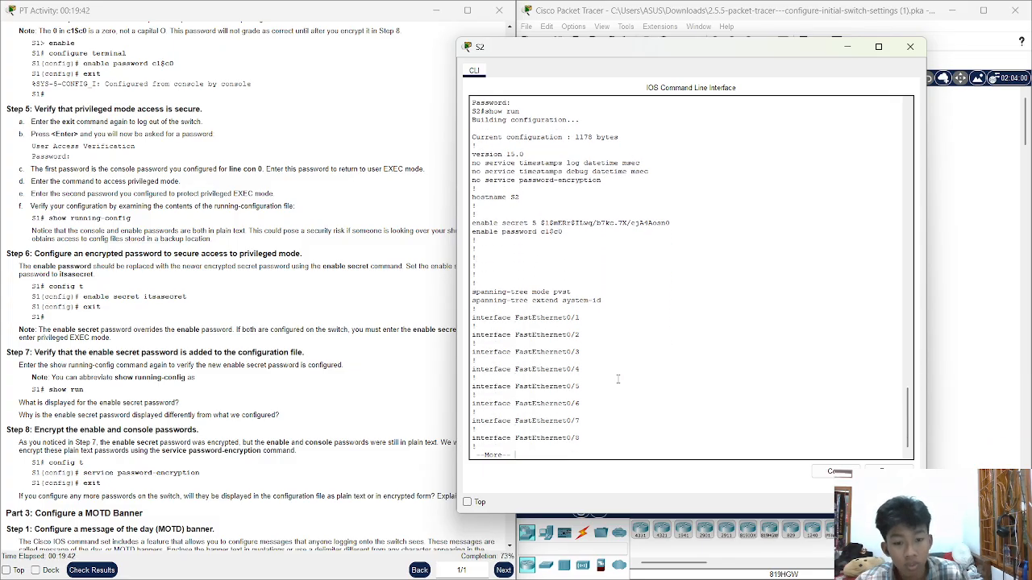
{"action": "key", "text": "Return"}
{"action": "key", "text": "Return"}
{"action": "key", "text": "Return"}
{"action": "key", "text": "Return"}
{"action": "key", "text": "Return"}
{"action": "key", "text": "Return"}
{"action": "key", "text": "Return"}
{"action": "key", "text": "Return"}
{"action": "key", "text": "Return"}
{"action": "key", "text": "Return"}
{"action": "key", "text": "Return"}
{"action": "key", "text": "Return"}
{"action": "key", "text": "Return"}
{"action": "key", "text": "Return"}
{"action": "key", "text": "Return"}
{"action": "key", "text": "Return"}
{"action": "key", "text": "Return"}
{"action": "key", "text": "Return"}
{"action": "key", "text": "Return"}
{"action": "key", "text": "Return"}
{"action": "key", "text": "Return"}
{"action": "key", "text": "Return"}
{"action": "key", "text": "Return"}
{"action": "key", "text": "Return"}
{"action": "key", "text": "Return"}
{"action": "key", "text": "Return"}
{"action": "key", "text": "Return"}
{"action": "key", "text": "Return"}
{"action": "key", "text": "Return"}
{"action": "key", "text": "Return"}
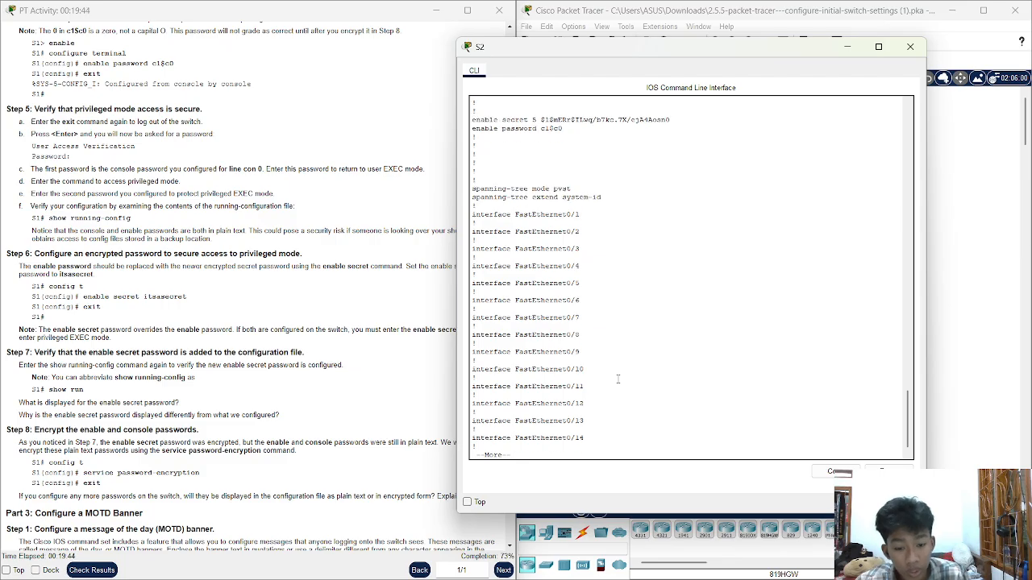
{"action": "key", "text": "Return"}
{"action": "key", "text": "Return"}
{"action": "key", "text": "Return"}
{"action": "key", "text": "Return"}
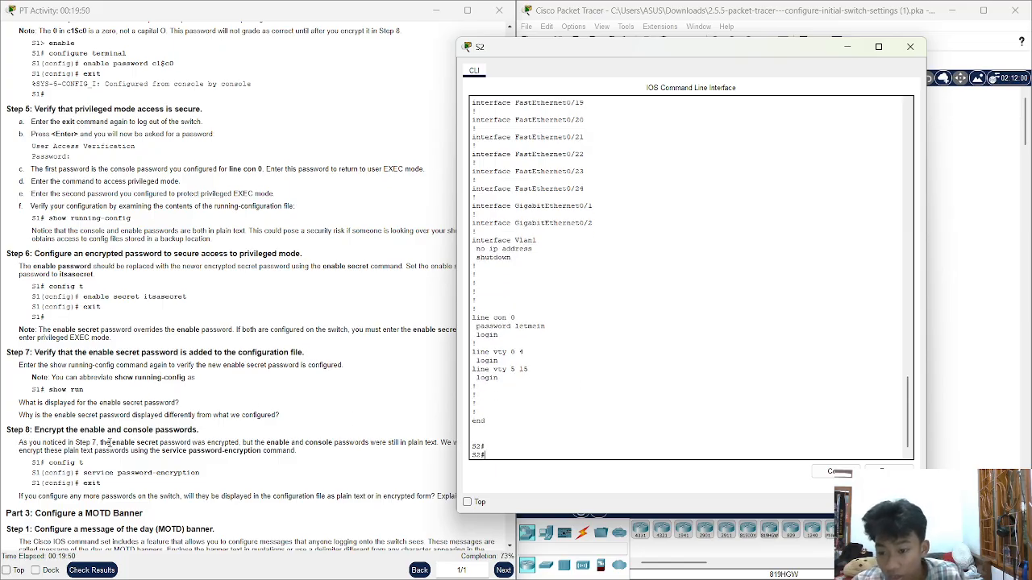
Find the service password-encryption command in the lab instructions
{"action": "scroll", "coordinate": [110, 435], "scroll_direction": "down", "scroll_amount": 2}
{"action": "scroll", "coordinate": [109, 406], "scroll_direction": "down", "scroll_amount": 1}
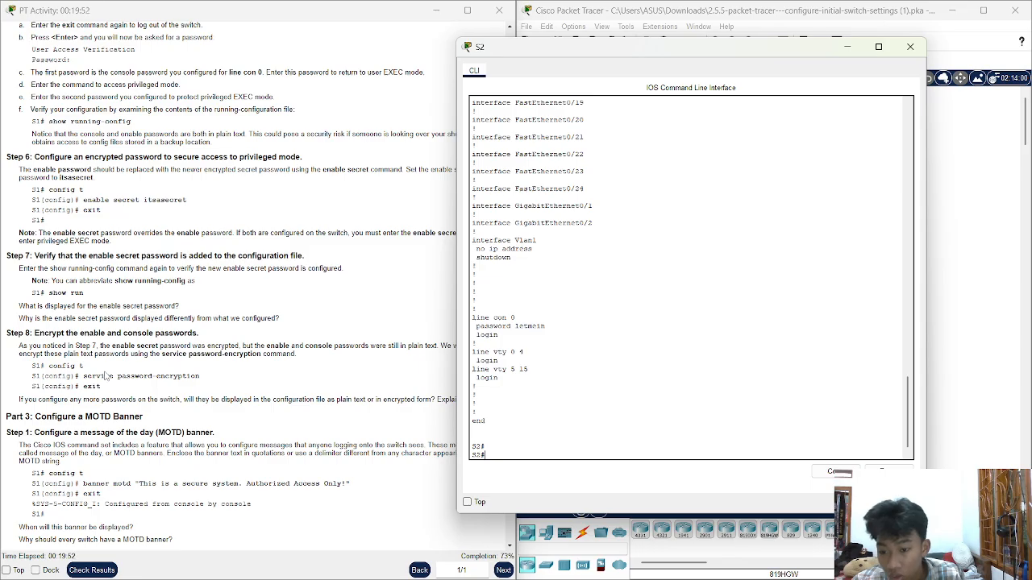
{"action": "left_click", "coordinate": [84, 376]}
{"action": "left_click_drag", "start_coordinate": [84, 377], "coordinate": [216, 382]}
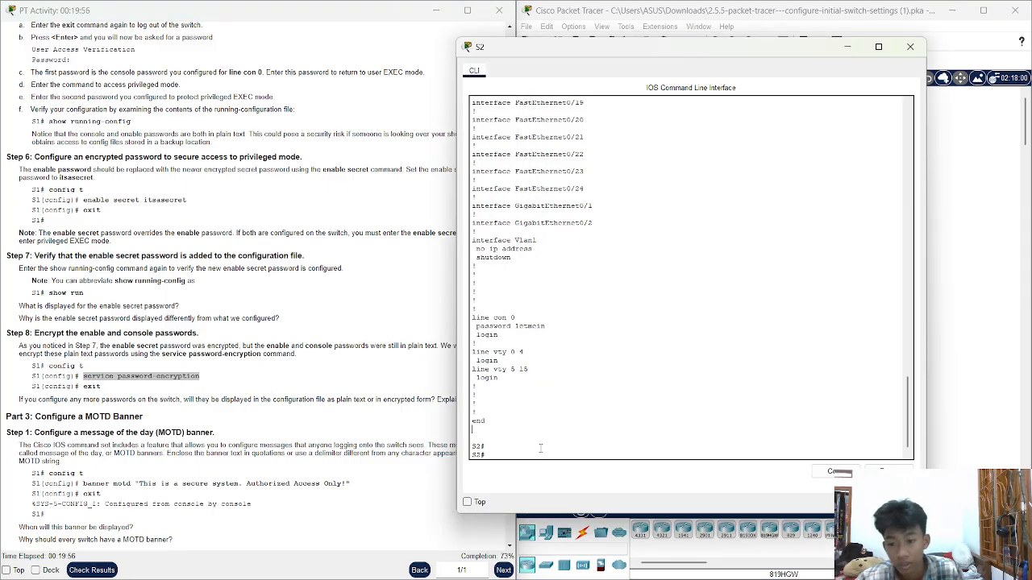
{"action": "left_click", "coordinate": [516, 456]}
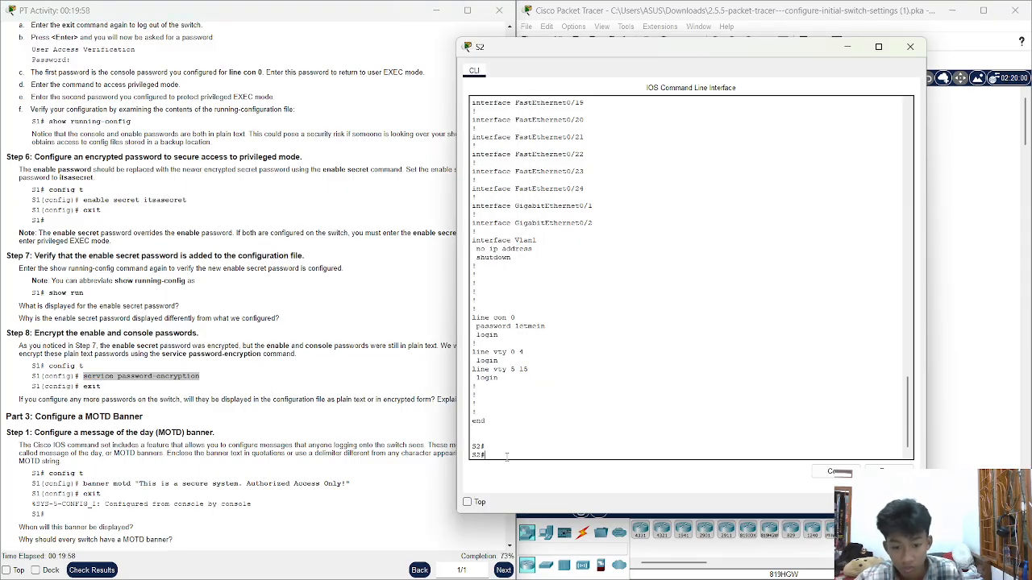
Enter global configuration mode on S2 with configure terminal
{"action": "type", "text": "con"}
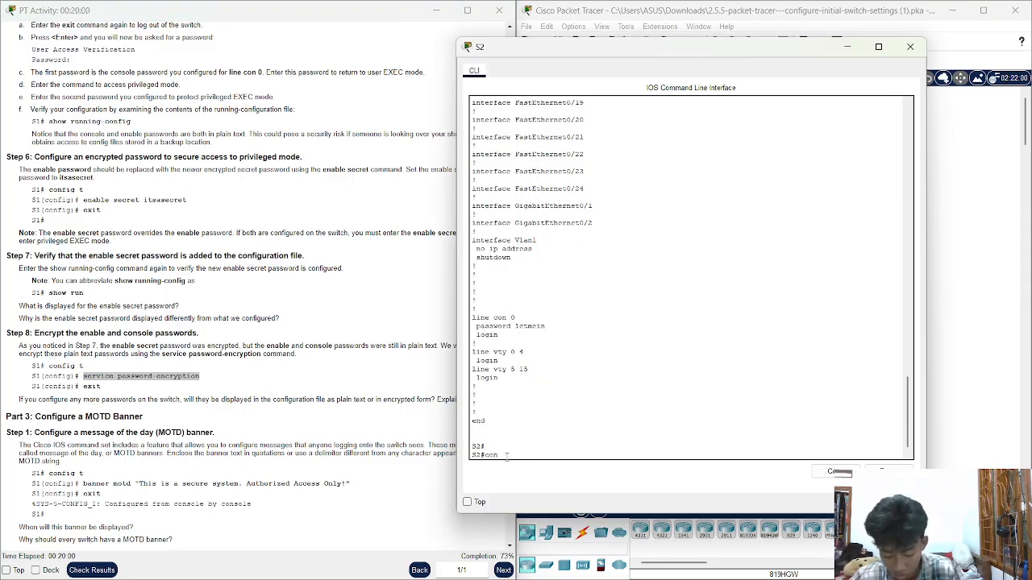
{"action": "key", "text": "Tab"}
{"action": "type", "text": "t"}
{"action": "key", "text": "Tab"}
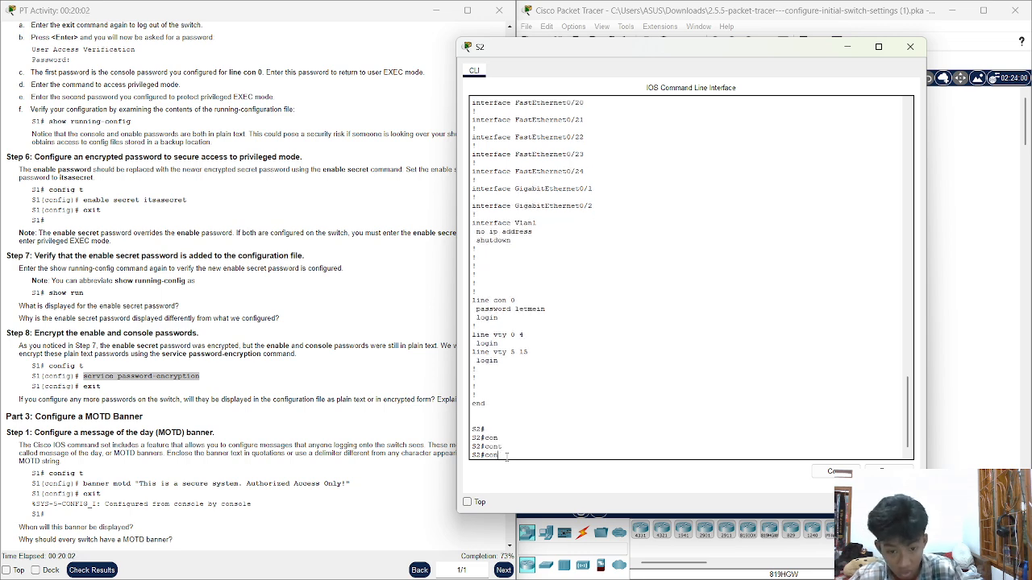
{"action": "type", "text": "f"}
{"action": "key", "text": "Tab"}
{"action": "type", "text": "t"}
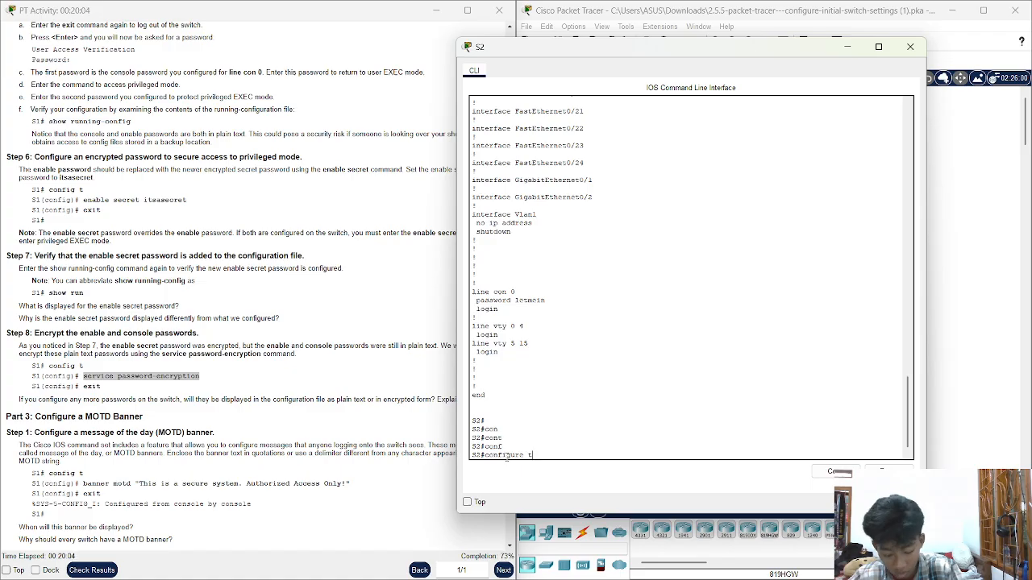
{"action": "key", "text": "Tab"}
{"action": "key", "text": "Return"}
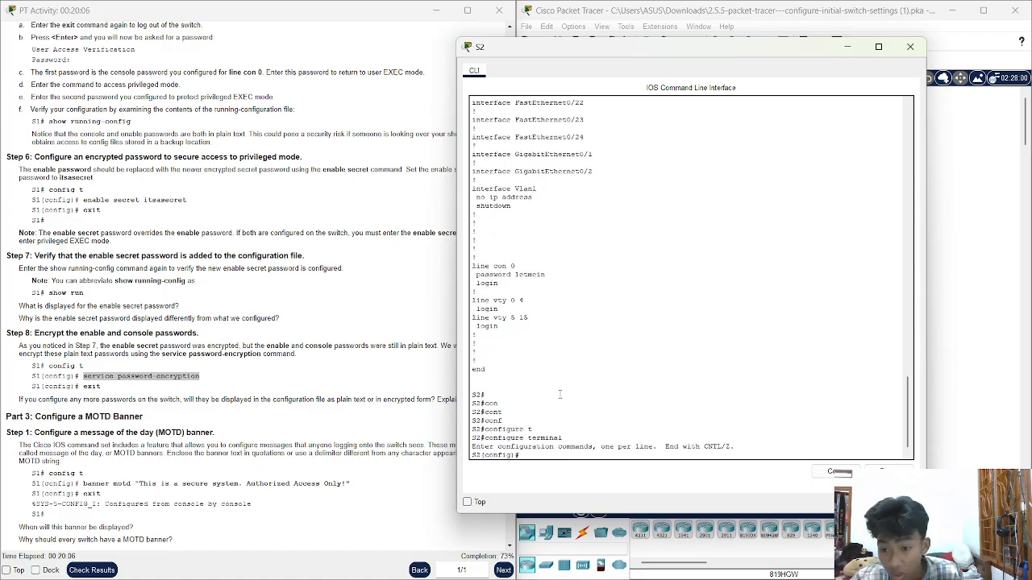
Apply service password-encryption on S2 and return to privileged EXEC mode
{"action": "type", "text": "se"}
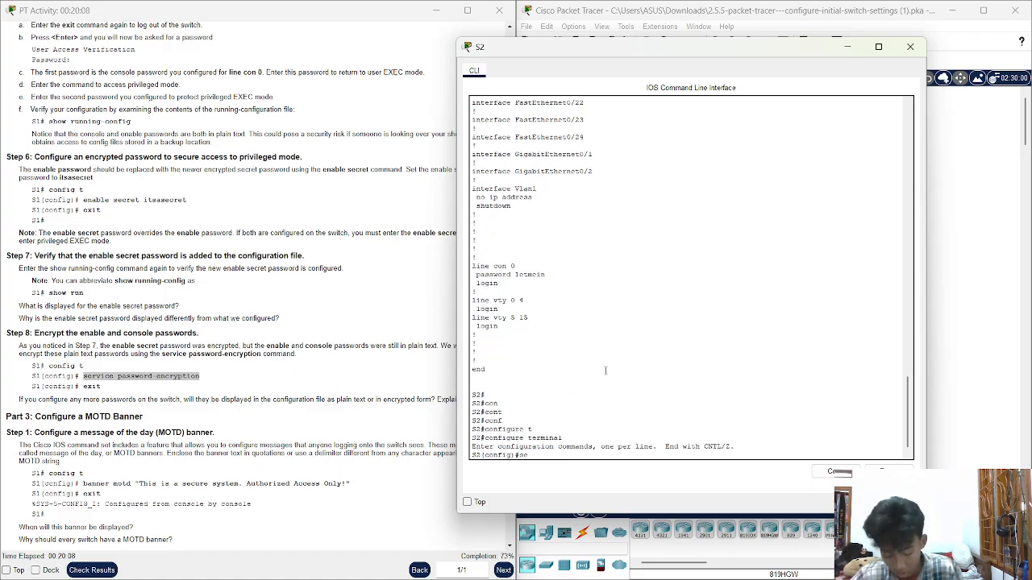
{"action": "type", "text": "rvice"}
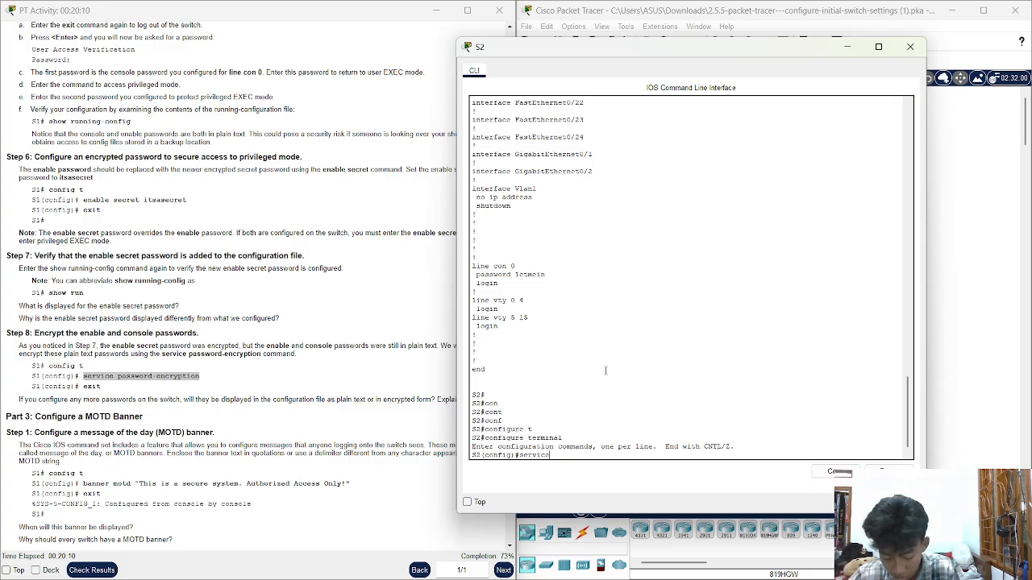
{"action": "key", "text": "Tab"}
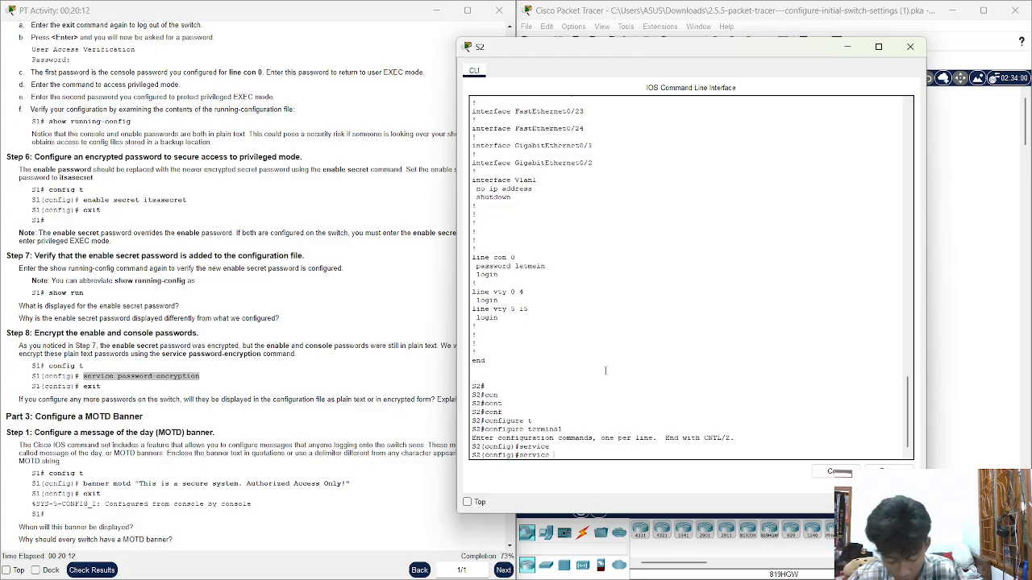
{"action": "type", "text": "pass"}
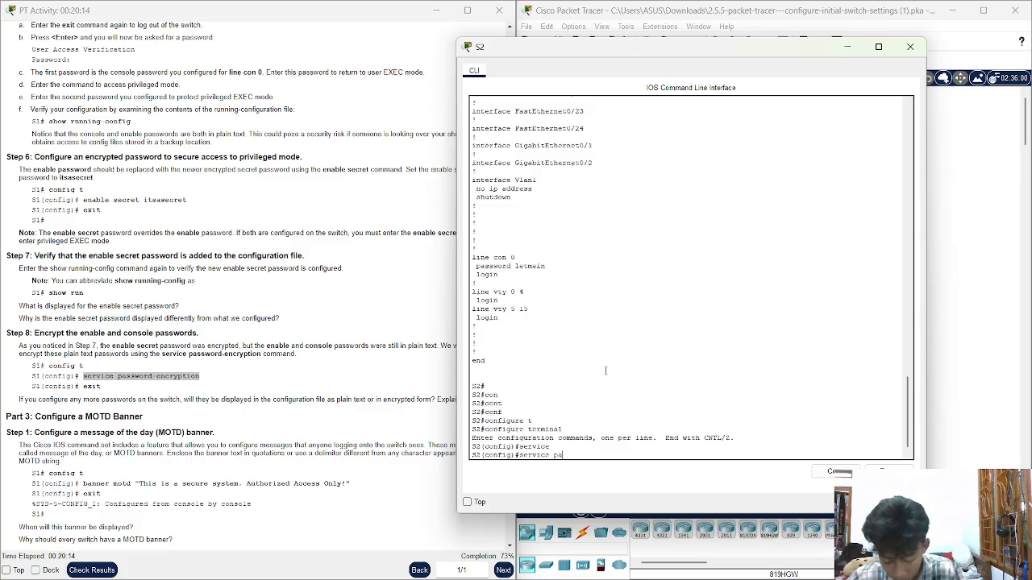
{"action": "key", "text": "Tab"}
{"action": "key", "text": "Return"}
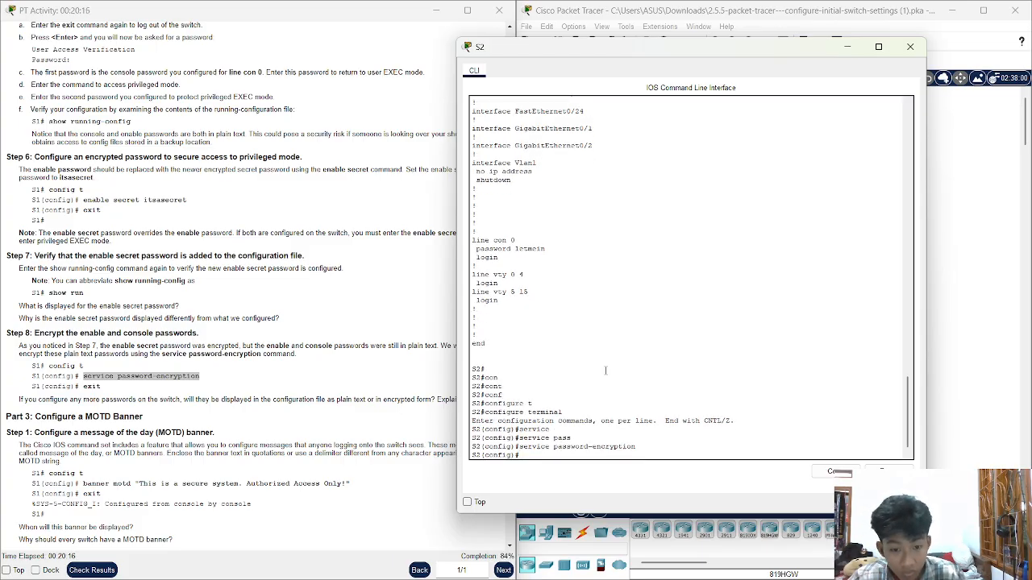
{"action": "type", "text": "exit"}
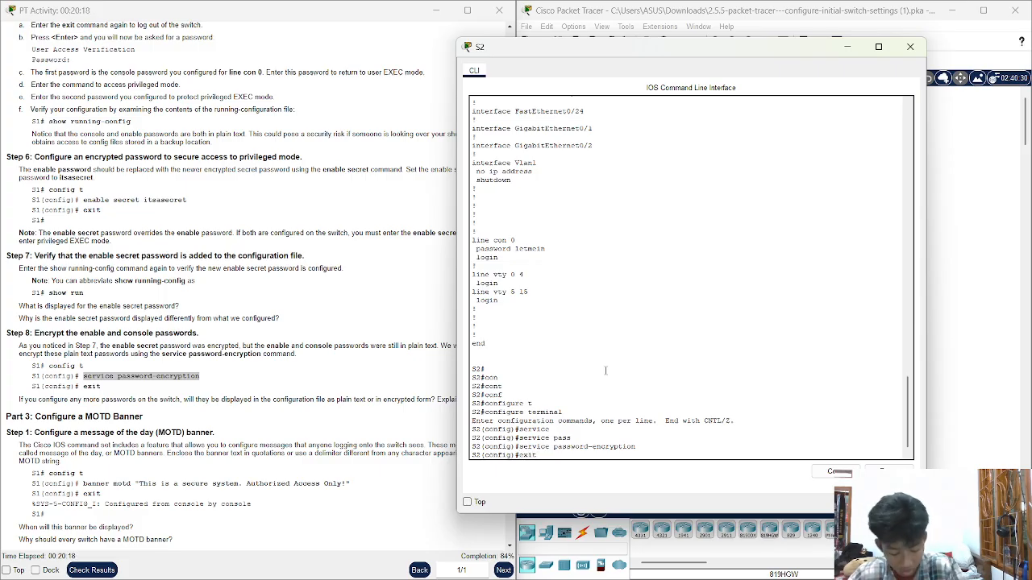
{"action": "key", "text": "Return"}
{"action": "key", "text": "Return"}
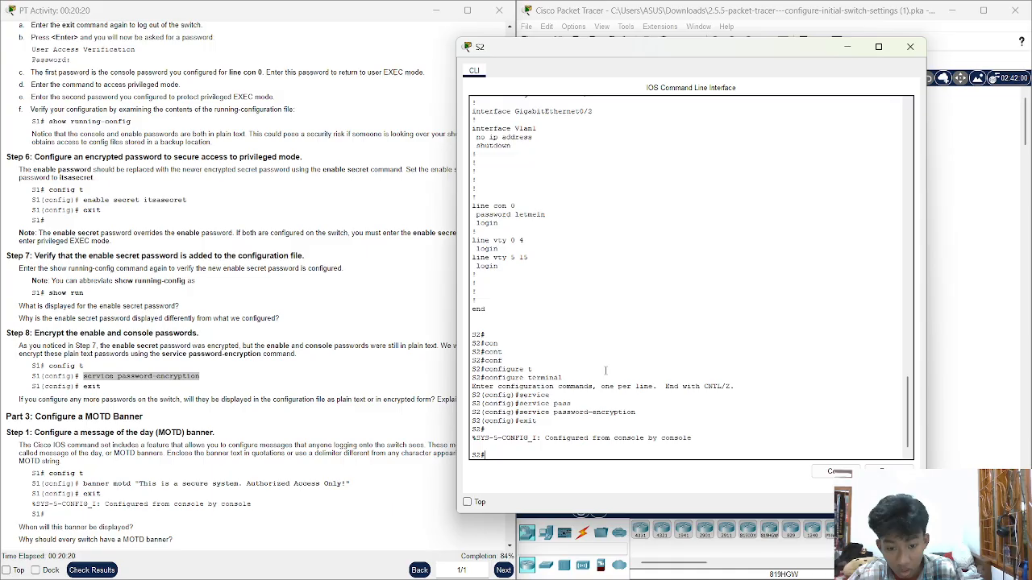
{"action": "type", "text": "sh"}
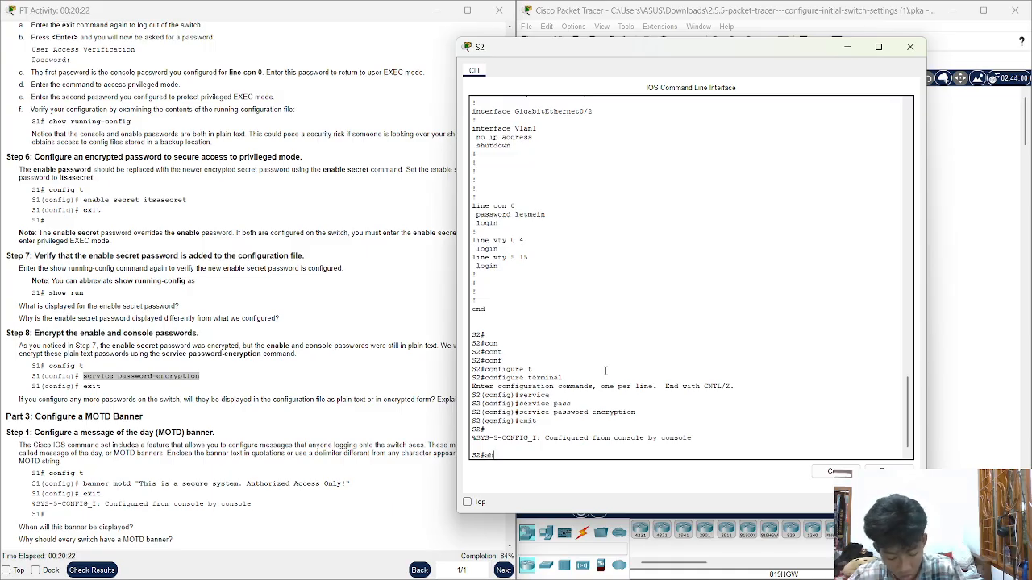
{"action": "type", "text": "o run"}
Page through the running config to line con 0, confirming type 7 encrypted enable and console passwords
{"action": "key", "text": "Return"}
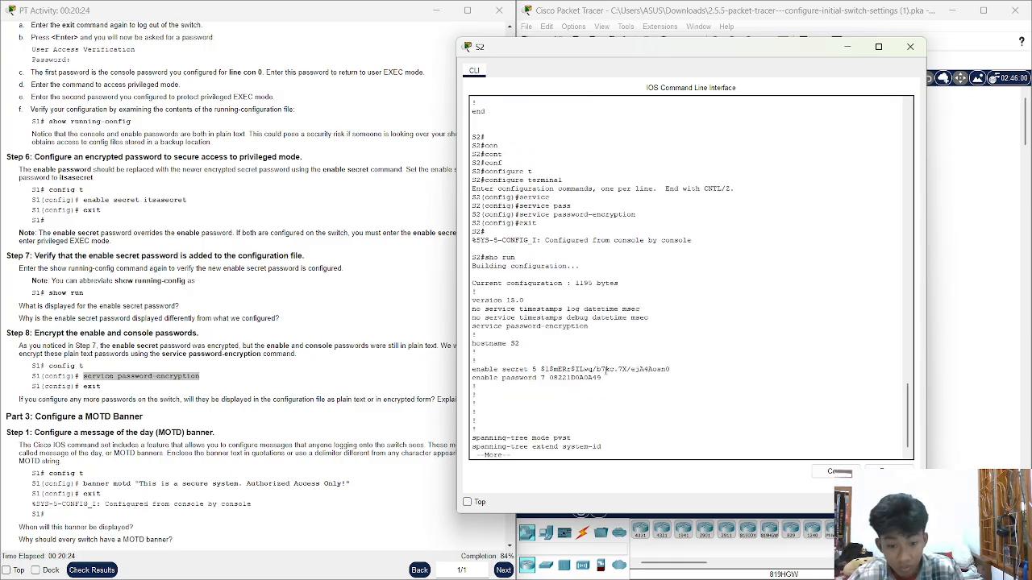
{"action": "left_click_drag", "start_coordinate": [605, 371], "coordinate": [540, 371]}
{"action": "left_click", "coordinate": [688, 360]}
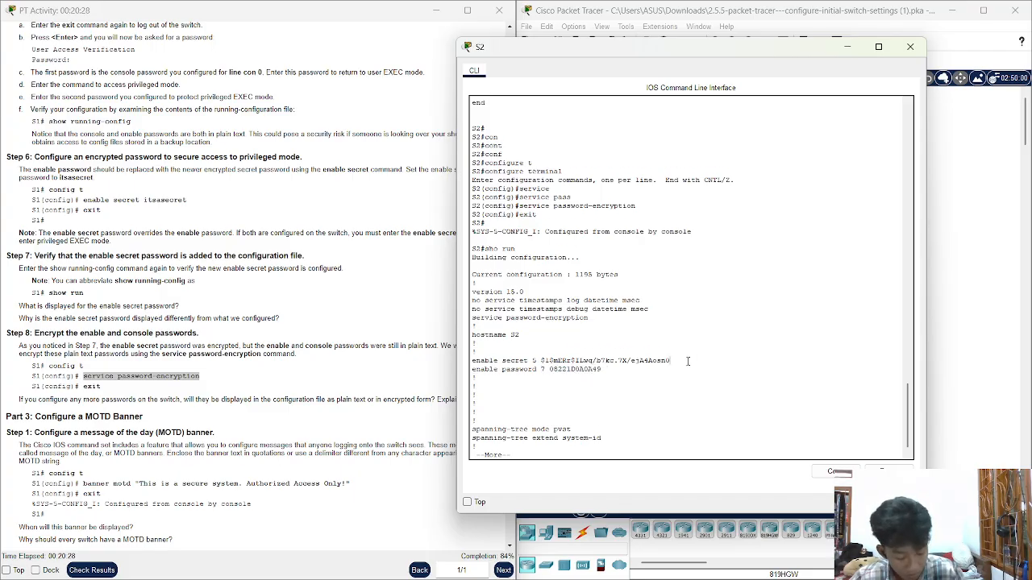
{"action": "key", "text": "Return"}
{"action": "key", "text": "Return"}
{"action": "key", "text": "Return"}
{"action": "key", "text": "Return"}
{"action": "key", "text": "Return"}
{"action": "key", "text": "Return"}
{"action": "key", "text": "Return"}
{"action": "key", "text": "Return"}
{"action": "key", "text": "Return"}
{"action": "key", "text": "Return"}
{"action": "key", "text": "Return"}
{"action": "key", "text": "Return"}
{"action": "key", "text": "Return"}
{"action": "key", "text": "Return"}
{"action": "key", "text": "Return"}
{"action": "key", "text": "Return"}
{"action": "key", "text": "Return"}
{"action": "key", "text": "Return"}
{"action": "key", "text": "Return"}
{"action": "key", "text": "Return"}
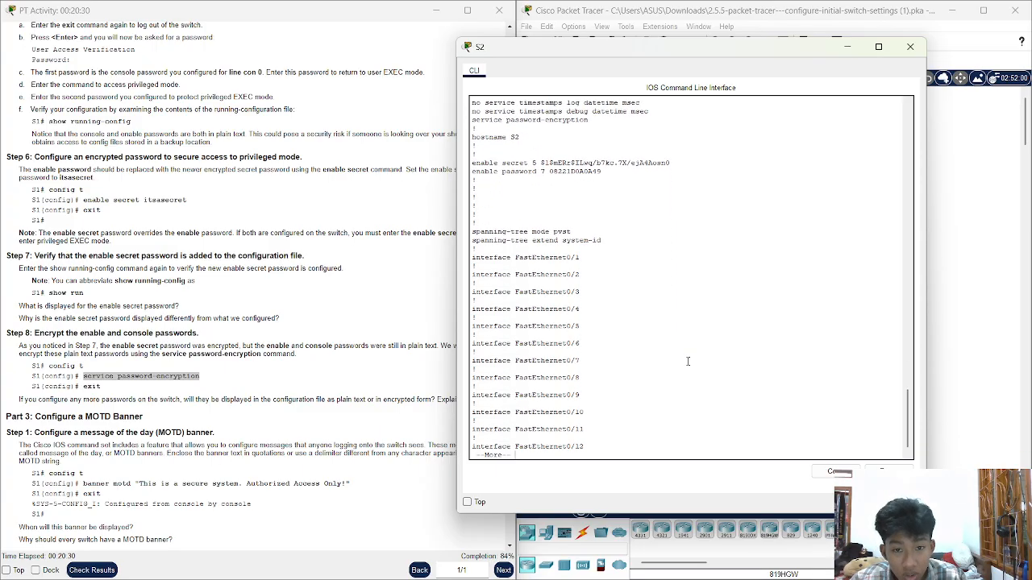
{"action": "key", "text": "Return"}
{"action": "key", "text": "Return"}
{"action": "key", "text": "Return"}
{"action": "key", "text": "Return"}
{"action": "key", "text": "Return"}
{"action": "key", "text": "Return"}
{"action": "key", "text": "Return"}
{"action": "key", "text": "Return"}
{"action": "key", "text": "Return"}
{"action": "key", "text": "Return"}
{"action": "key", "text": "Return"}
{"action": "key", "text": "Return"}
{"action": "key", "text": "Return"}
{"action": "key", "text": "Return"}
{"action": "key", "text": "Return"}
{"action": "key", "text": "Return"}
{"action": "key", "text": "Return"}
{"action": "key", "text": "Return"}
{"action": "key", "text": "Return"}
{"action": "key", "text": "Return"}
{"action": "key", "text": "Return"}
{"action": "key", "text": "Return"}
{"action": "key", "text": "Return"}
{"action": "key", "text": "Return"}
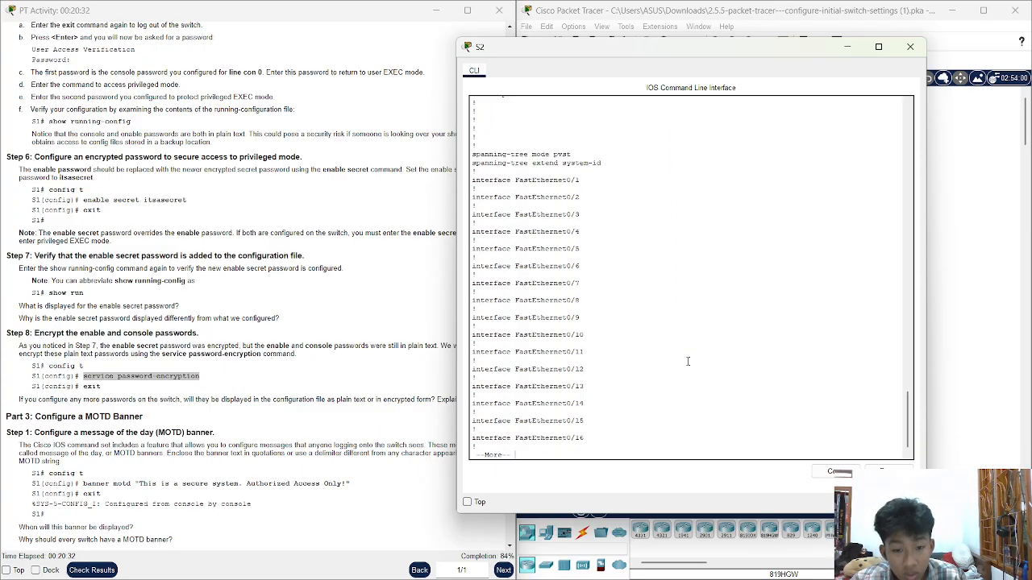
{"action": "key", "text": "Return"}
{"action": "key", "text": "Return"}
{"action": "key", "text": "Return"}
{"action": "key", "text": "Return"}
{"action": "key", "text": "Return"}
{"action": "key", "text": "Return"}
{"action": "key", "text": "Return"}
{"action": "key", "text": "Return"}
{"action": "key", "text": "Return"}
{"action": "key", "text": "Return"}
{"action": "key", "text": "Return"}
{"action": "key", "text": "Return"}
{"action": "key", "text": "Return"}
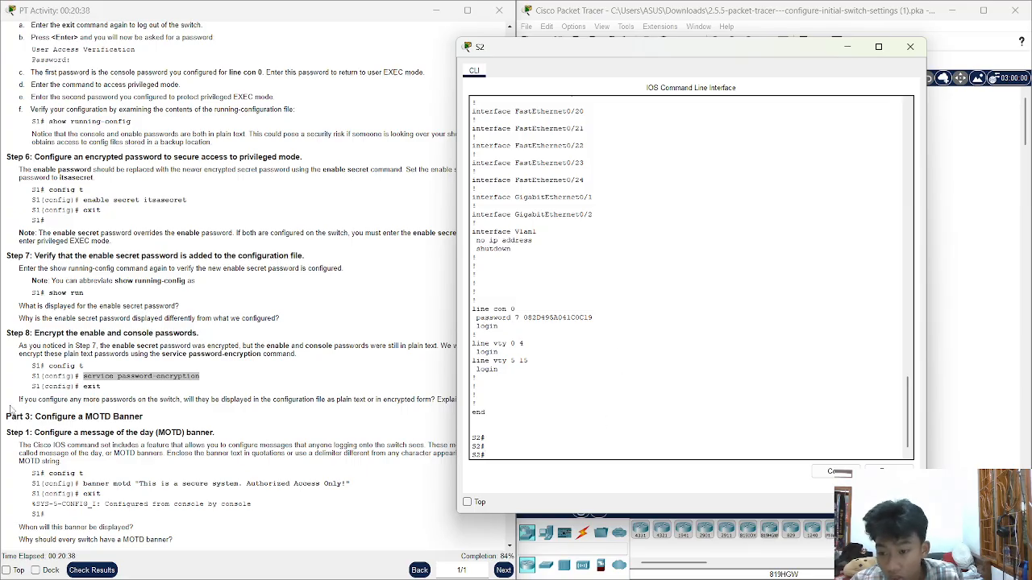
{"action": "scroll", "coordinate": [16, 407], "scroll_direction": "down", "scroll_amount": 3}
{"action": "scroll", "coordinate": [16, 407], "scroll_direction": "down", "scroll_amount": 3}
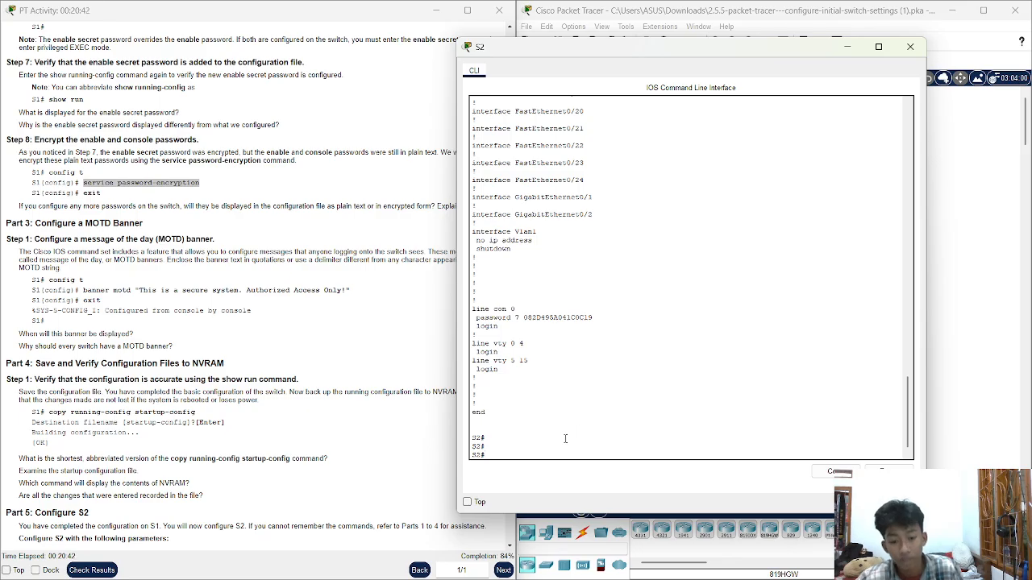
Enter global configuration mode on S2 with configure terminal
{"action": "type", "text": "co"}
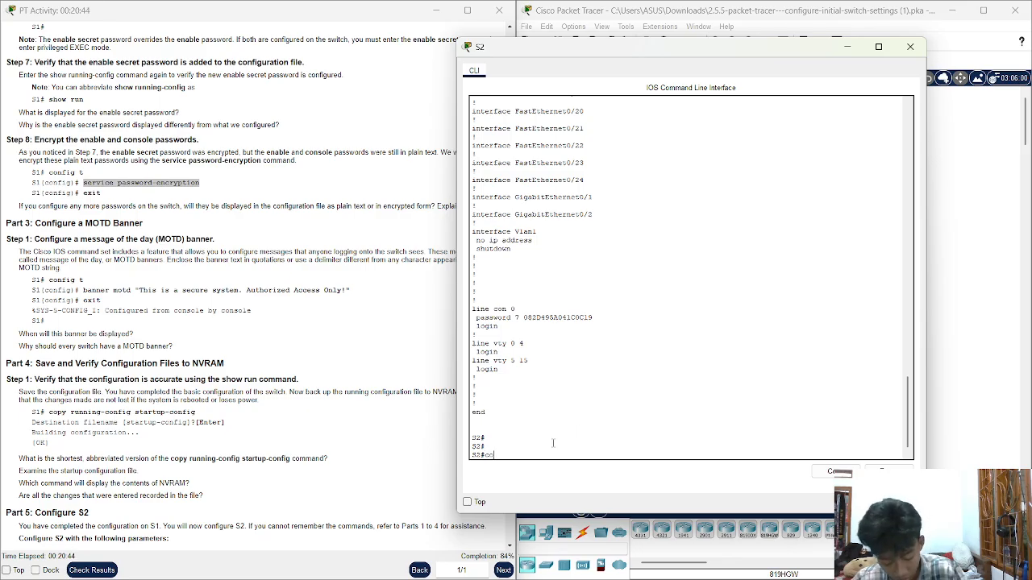
{"action": "type", "text": "nf"}
{"action": "key", "text": "Tab"}
{"action": "type", "text": "t"}
{"action": "key", "text": "Tab"}
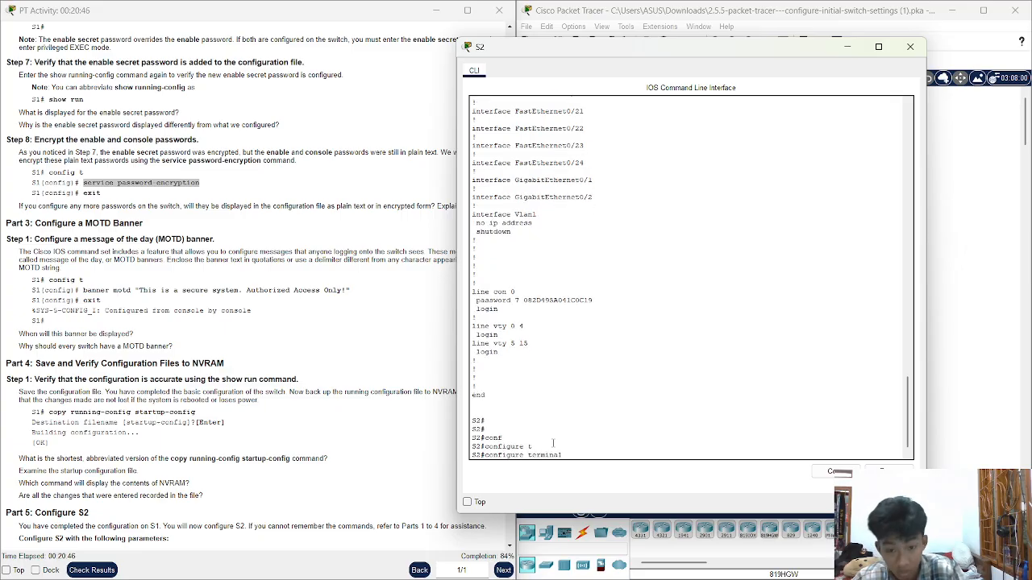
{"action": "key", "text": "Return"}
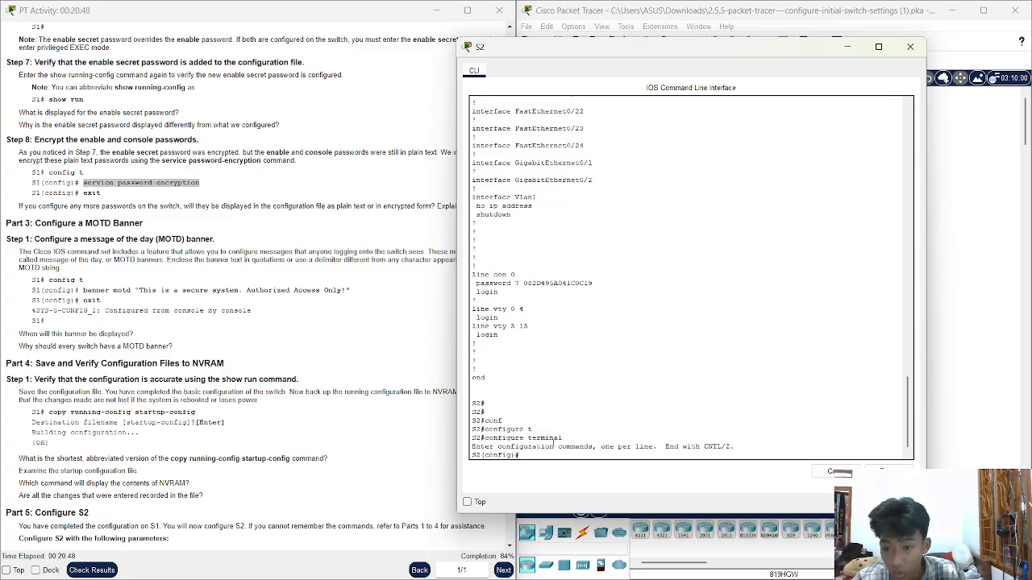
Set banner motd to "This is a secure system. Authorized Access Only!" and exit configuration mode
{"action": "type", "text": "banner"}
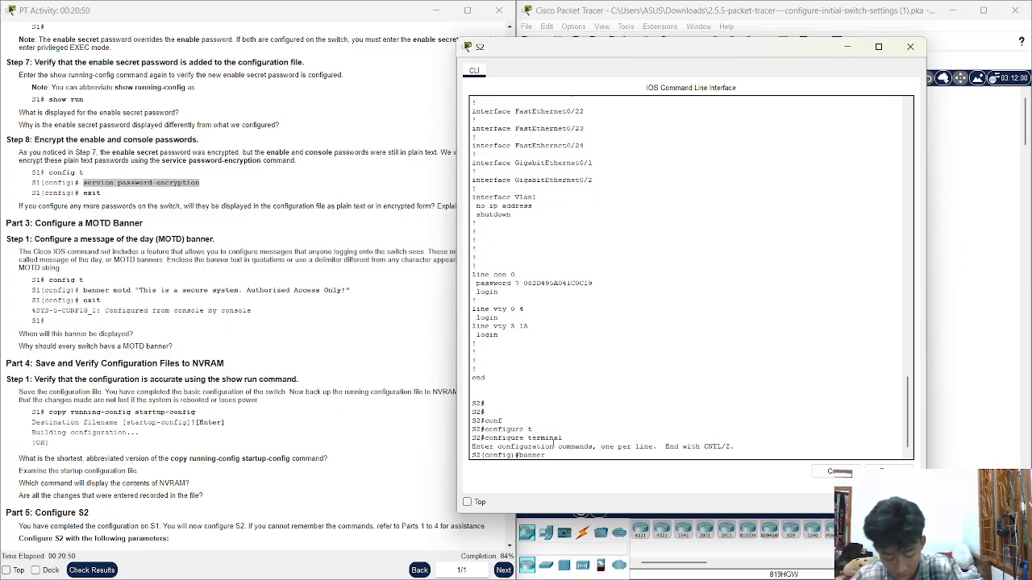
{"action": "type", "text": " motd"}
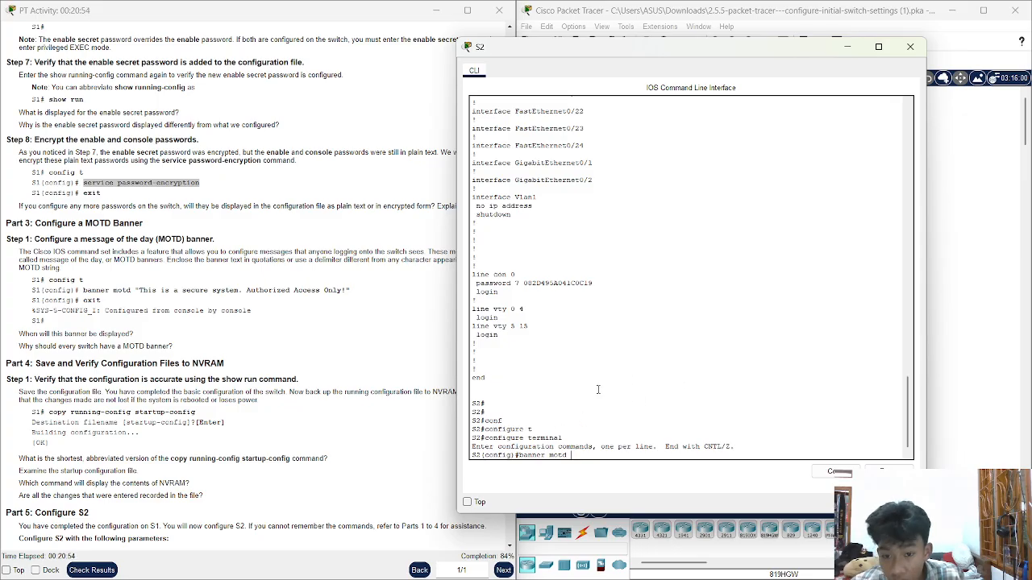
{"action": "left_click", "coordinate": [370, 291]}
{"action": "left_click_drag", "start_coordinate": [367, 291], "coordinate": [32, 291]}
{"action": "left_click_drag", "start_coordinate": [146, 286], "coordinate": [136, 291]}
{"action": "key", "text": "ctrl+c"}
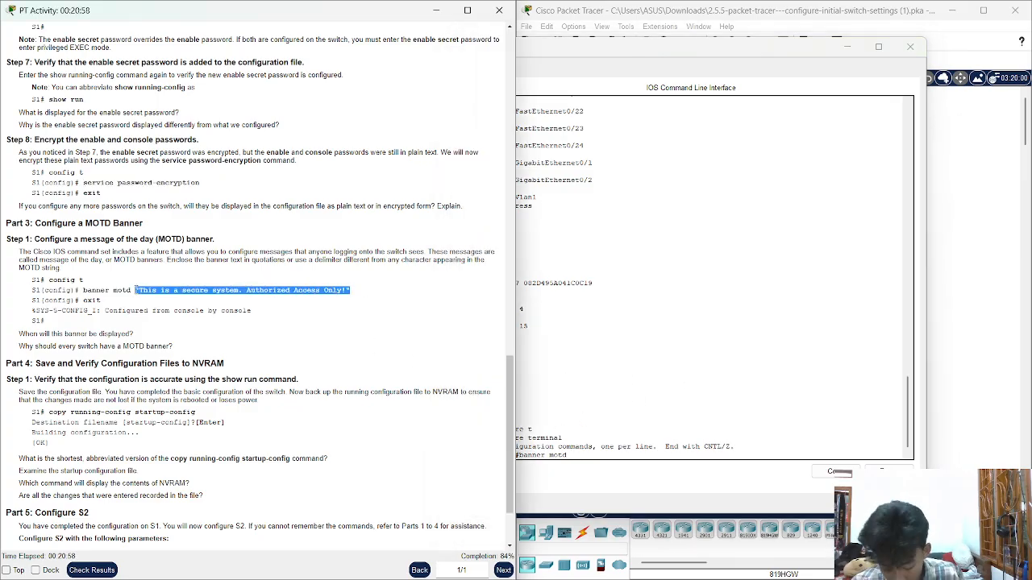
{"action": "left_click", "coordinate": [605, 454]}
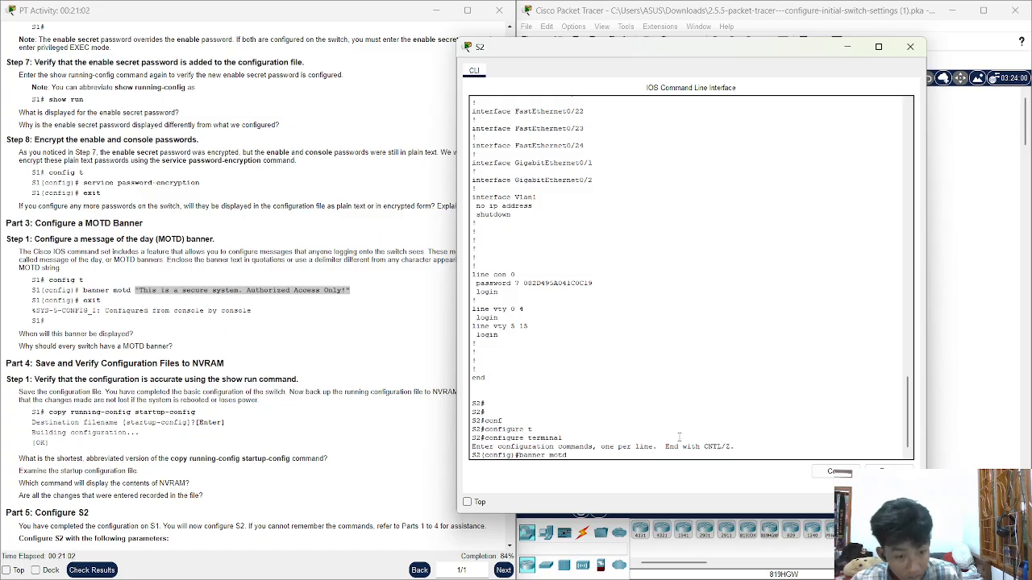
{"action": "left_click", "coordinate": [887, 471]}
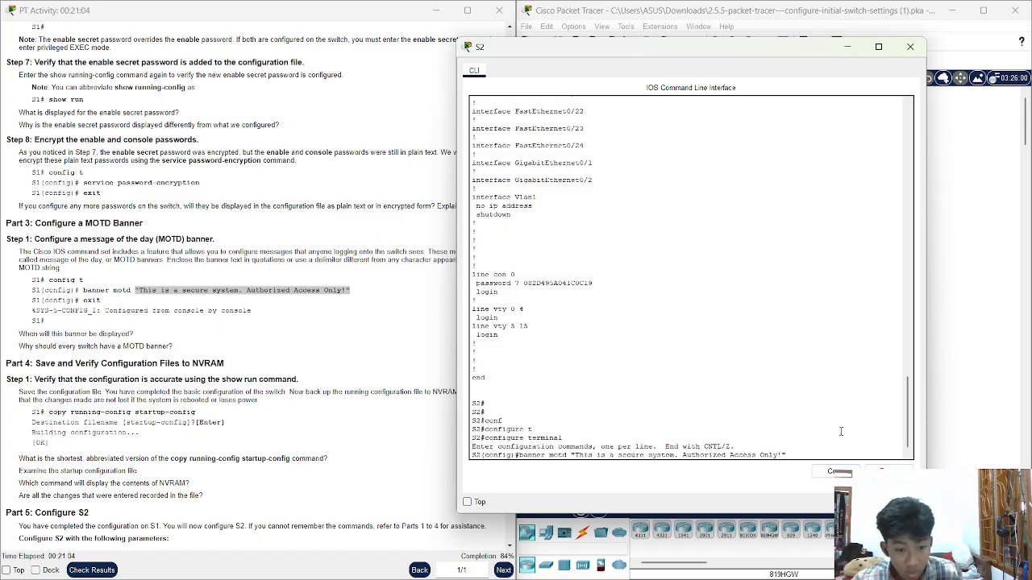
{"action": "key", "text": "Return"}
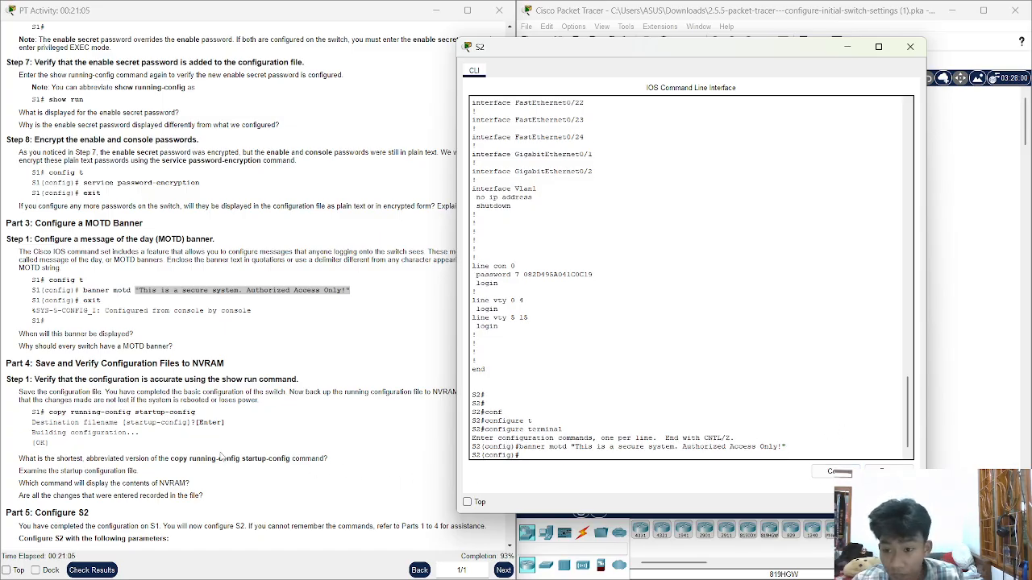
{"action": "type", "text": "exit"}
{"action": "key", "text": "Return"}
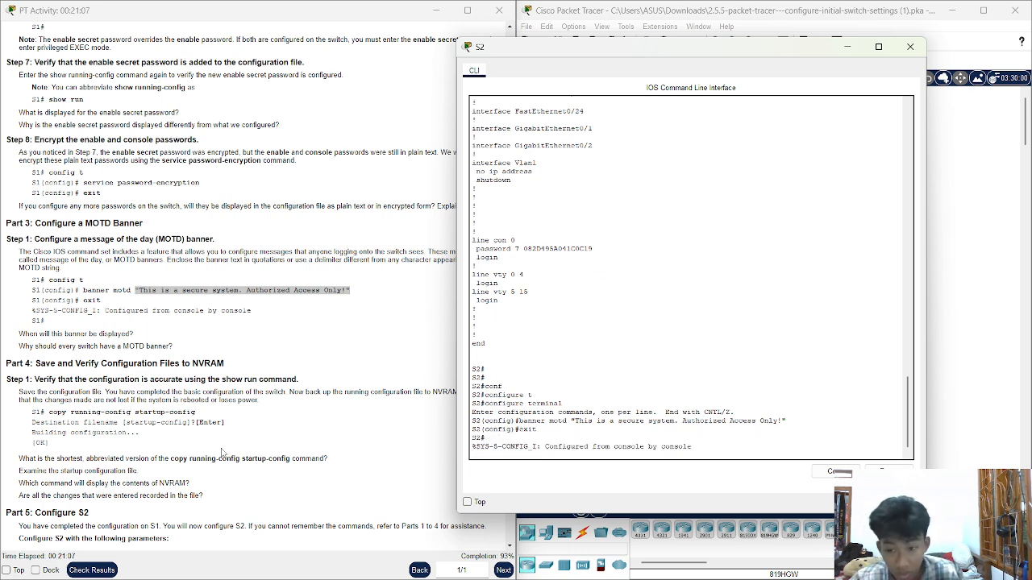
{"action": "scroll", "coordinate": [145, 411], "scroll_direction": "down", "scroll_amount": 2}
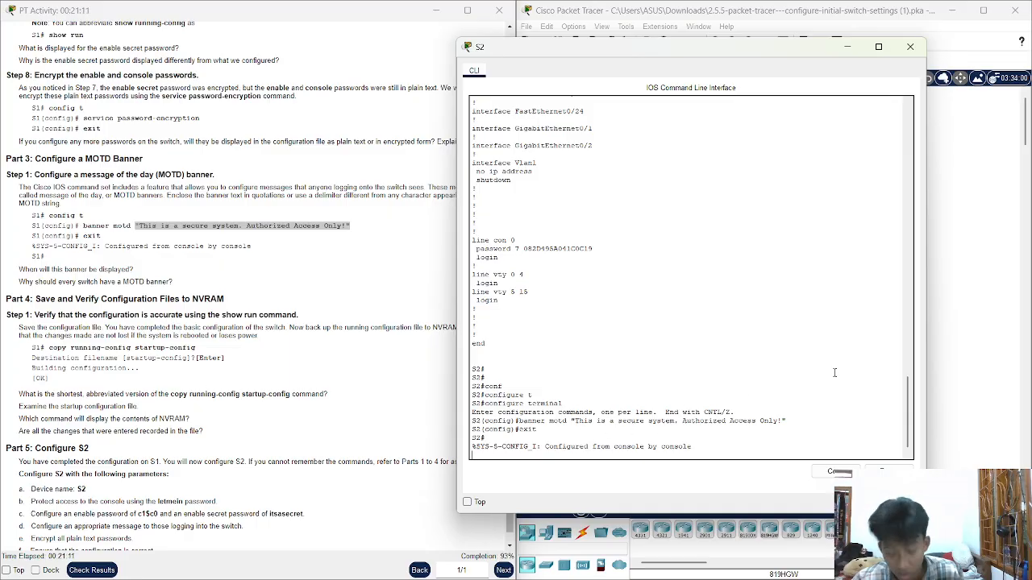
Log out and back in with the console password and enable secret, seeing the new MOTD banner
{"action": "type", "text": "exit"}
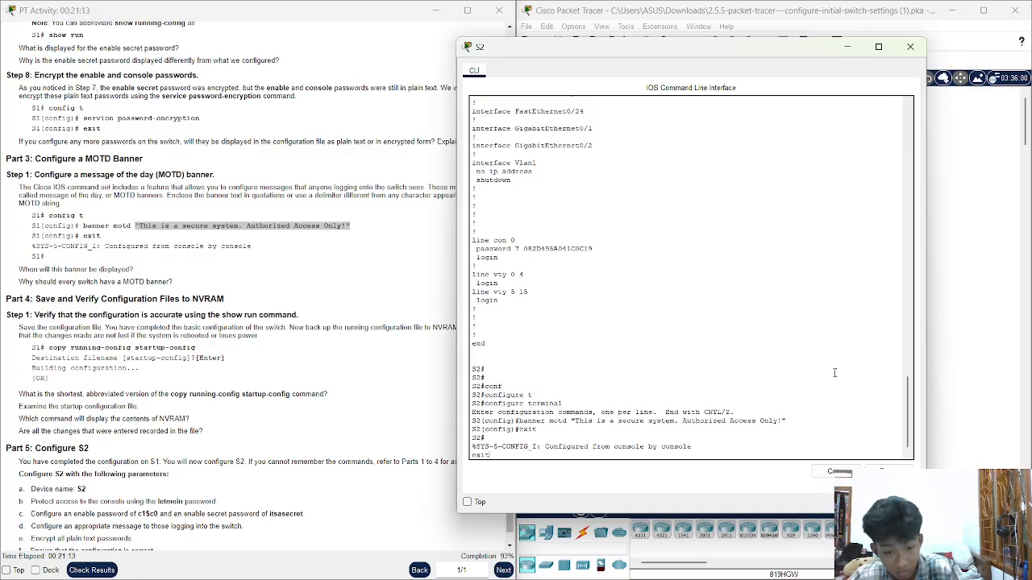
{"action": "key", "text": "Return"}
{"action": "key", "text": "Return"}
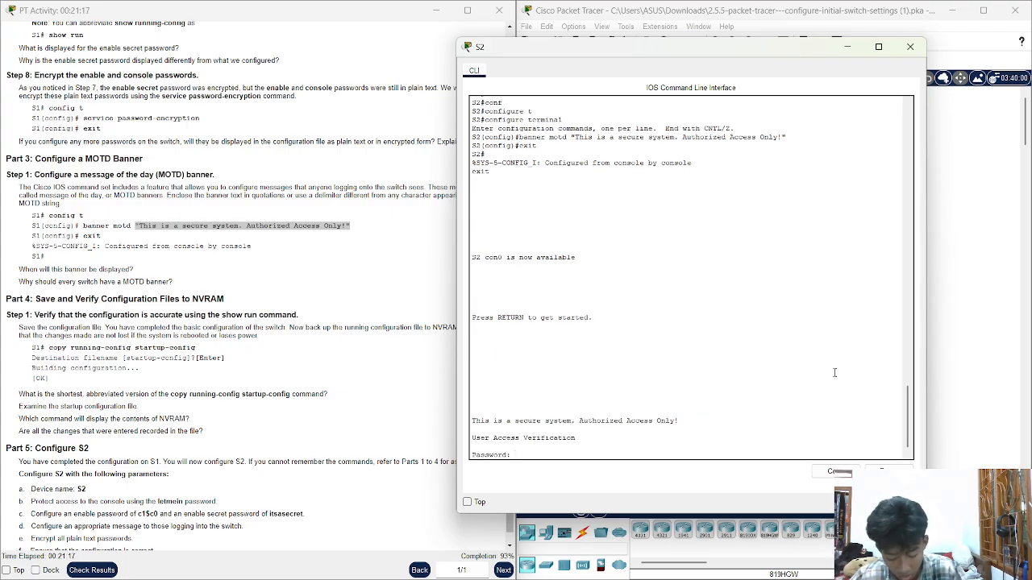
{"action": "key", "text": "Return"}
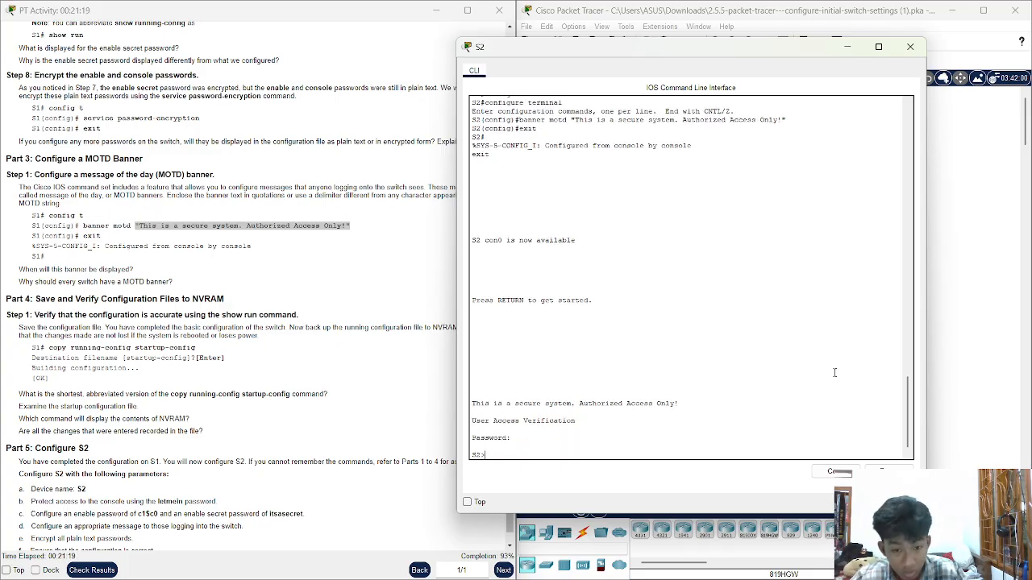
{"action": "type", "text": "en"}
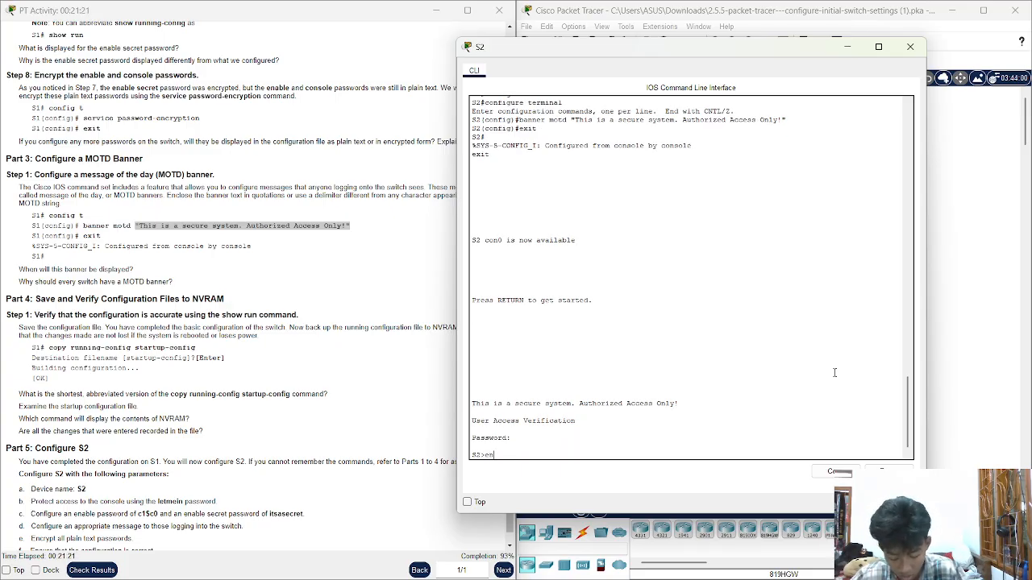
{"action": "type", "text": "a"}
{"action": "key", "text": "Tab"}
{"action": "key", "text": "Return"}
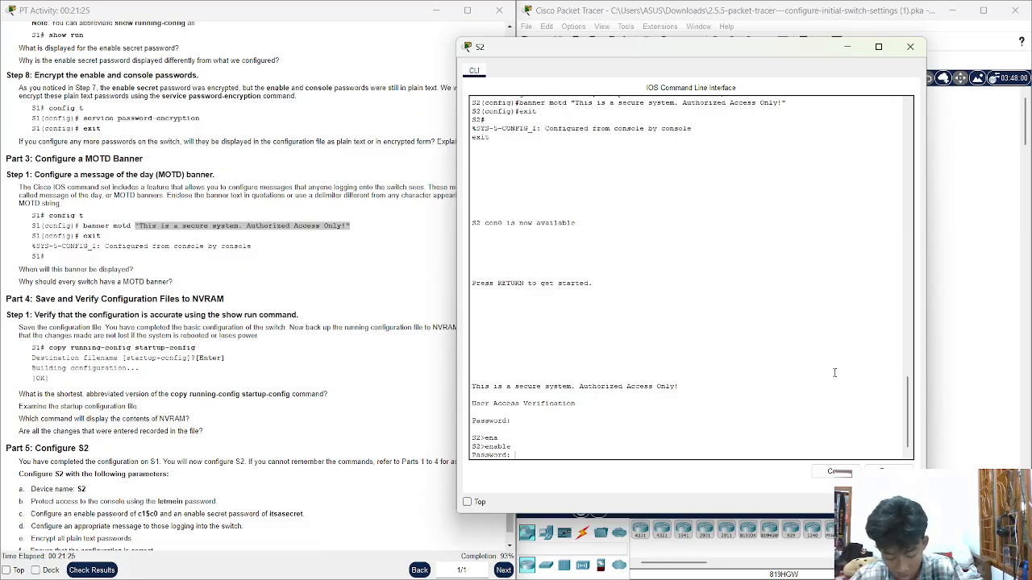
{"action": "key", "text": "Return"}
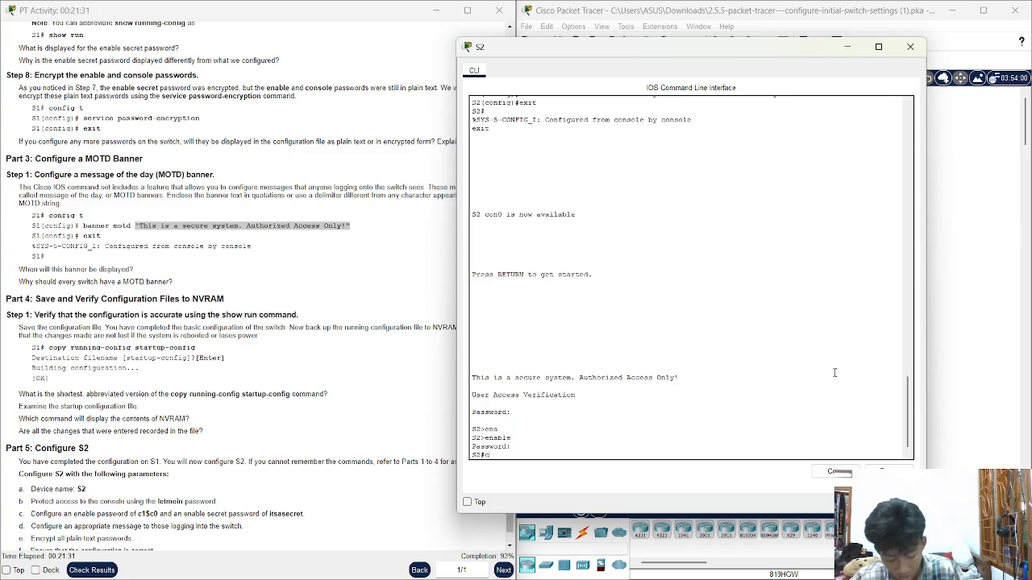
{"action": "type", "text": "copy"}
{"action": "key", "text": "BackSpace"}
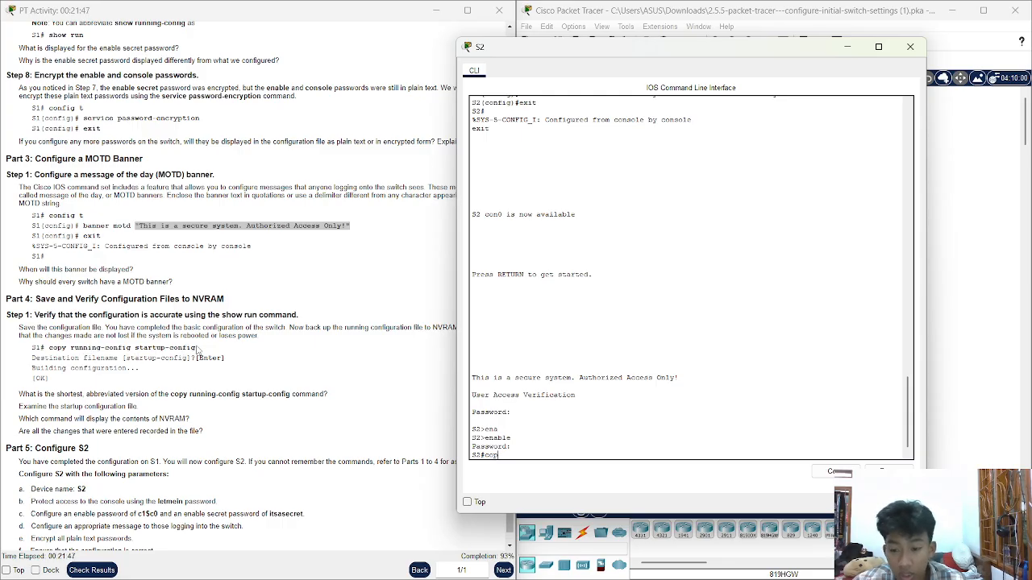
Save S2 with copy running-config startup-config and check the activity results
{"action": "mouse_move", "coordinate": [196, 347]}
{"action": "left_mouse_down"}
{"action": "mouse_move", "coordinate": [49, 349]}
{"action": "mouse_move", "coordinate": [197, 351]}
{"action": "left_mouse_up"}
{"action": "left_click", "coordinate": [96, 352]}
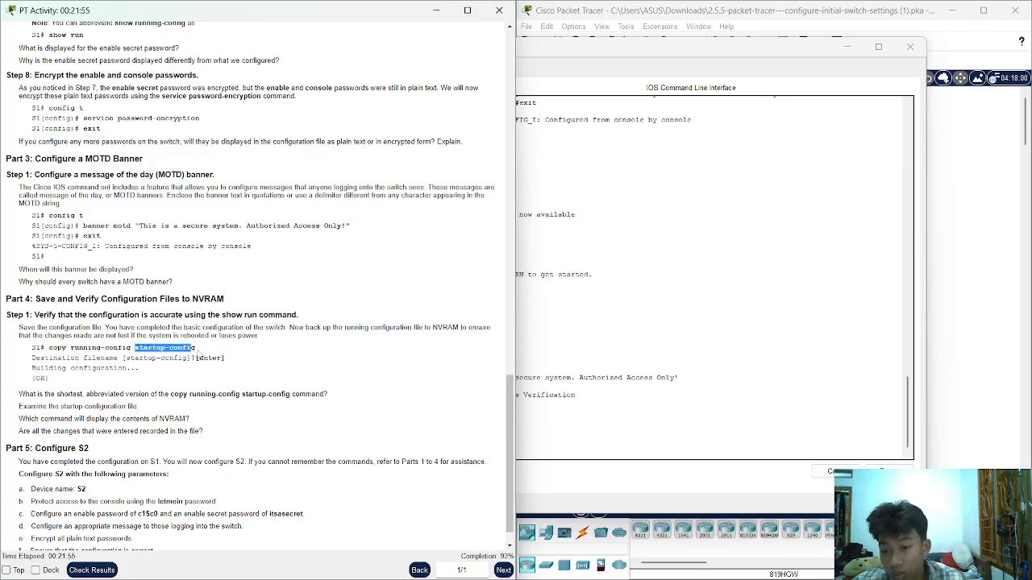
{"action": "left_click", "coordinate": [538, 413]}
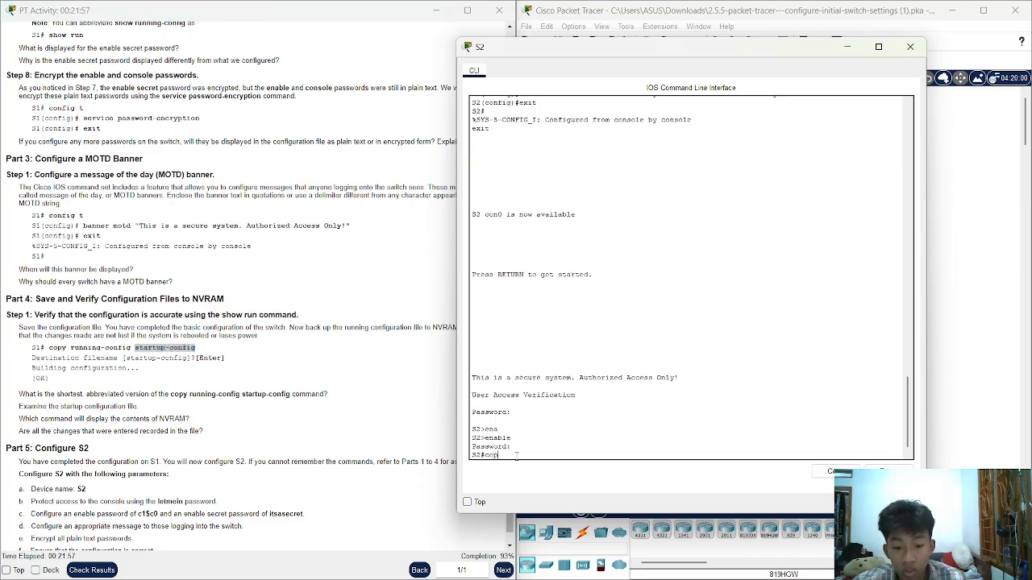
{"action": "type", "text": "copy ru"}
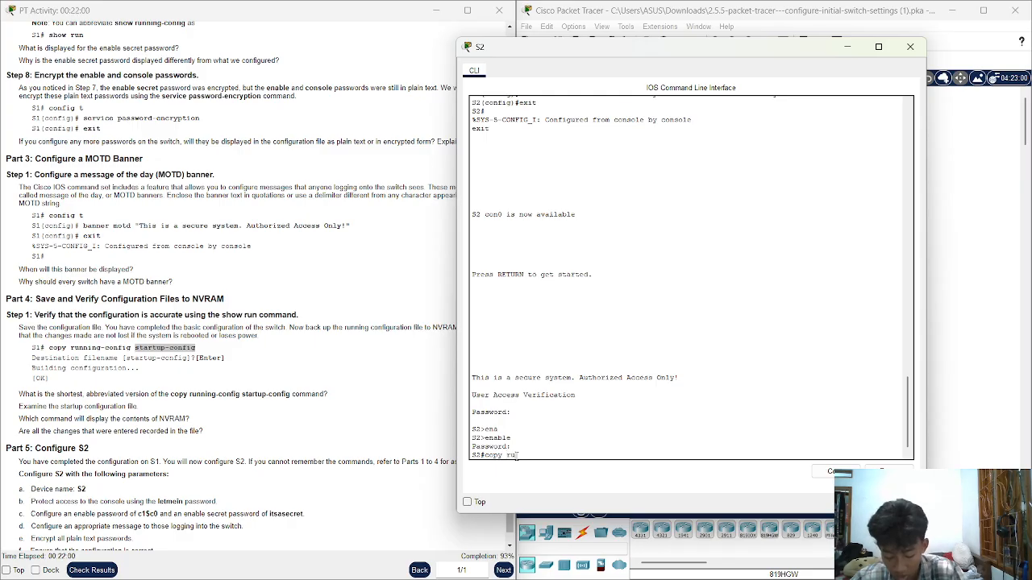
{"action": "key", "text": "Tab"}
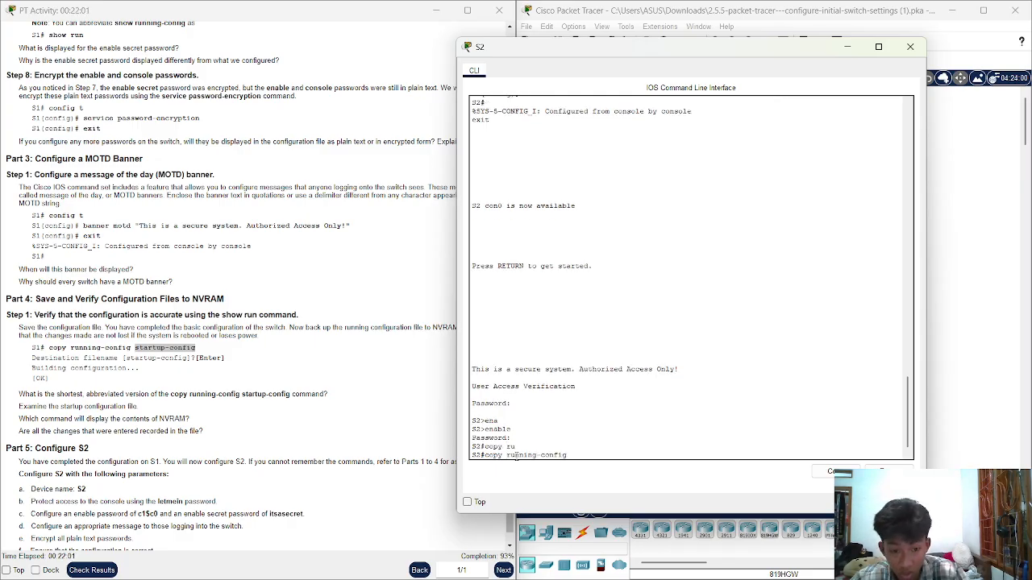
{"action": "type", "text": "st"}
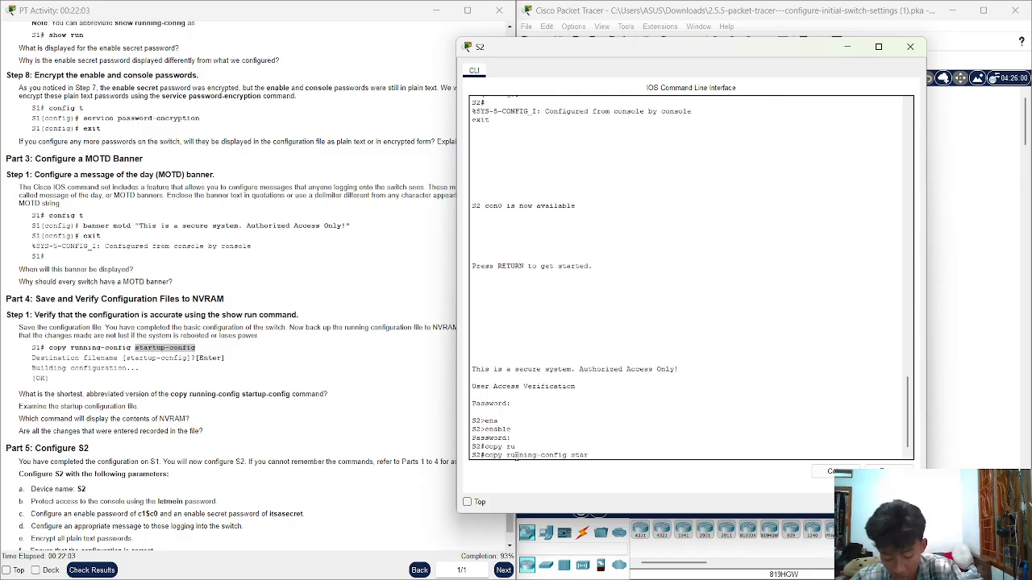
{"action": "type", "text": "ar"}
{"action": "key", "text": "Tab"}
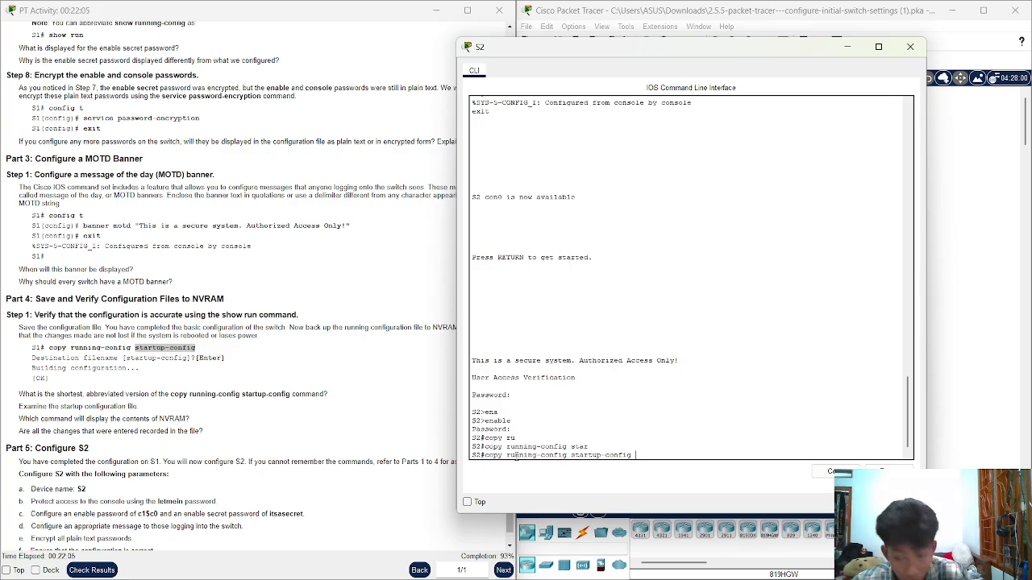
{"action": "key", "text": "Return"}
{"action": "key", "text": "Return"}
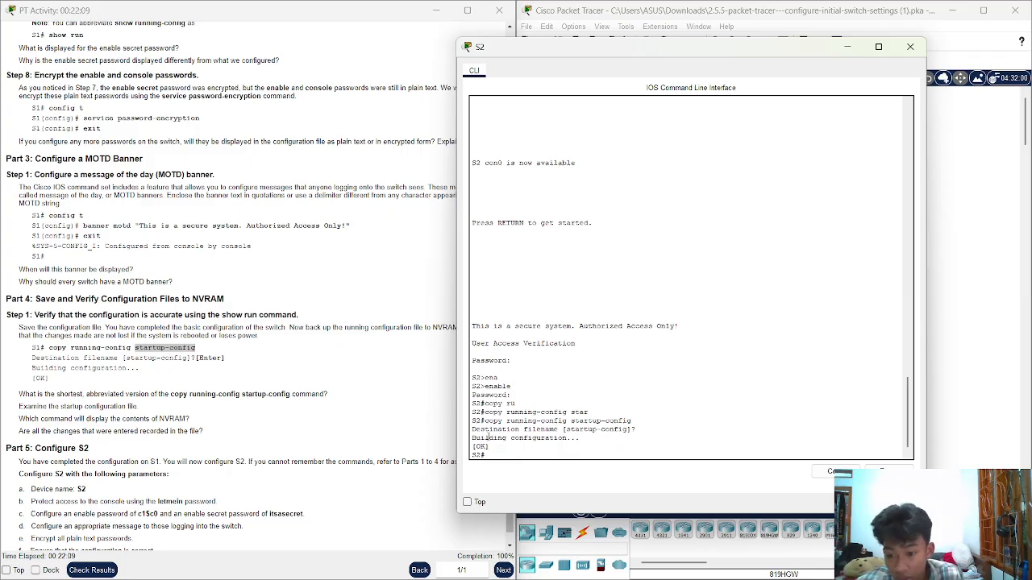
{"action": "left_click", "coordinate": [80, 569]}
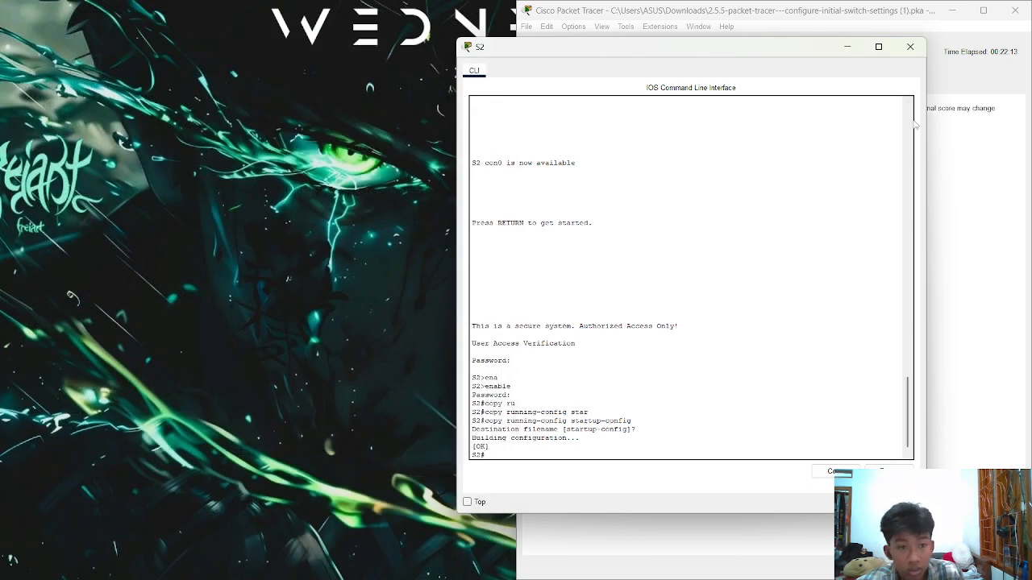
Review the Assessment Items list, including the S2 Startup Config item, all marked correct
{"action": "left_click", "coordinate": [940, 144]}
{"action": "left_click", "coordinate": [614, 89]}
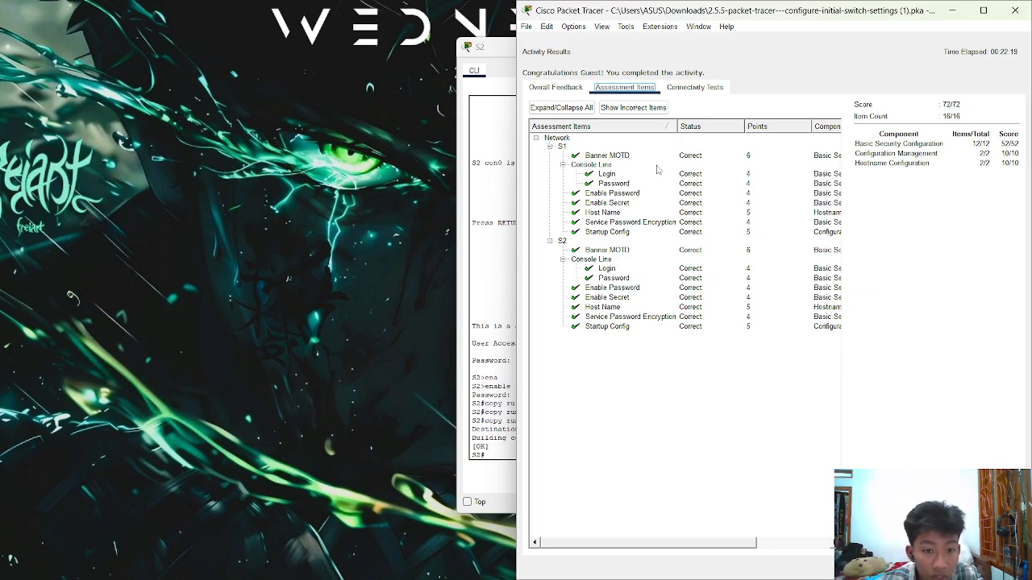
{"action": "left_click_drag", "start_coordinate": [568, 152], "coordinate": [770, 346]}
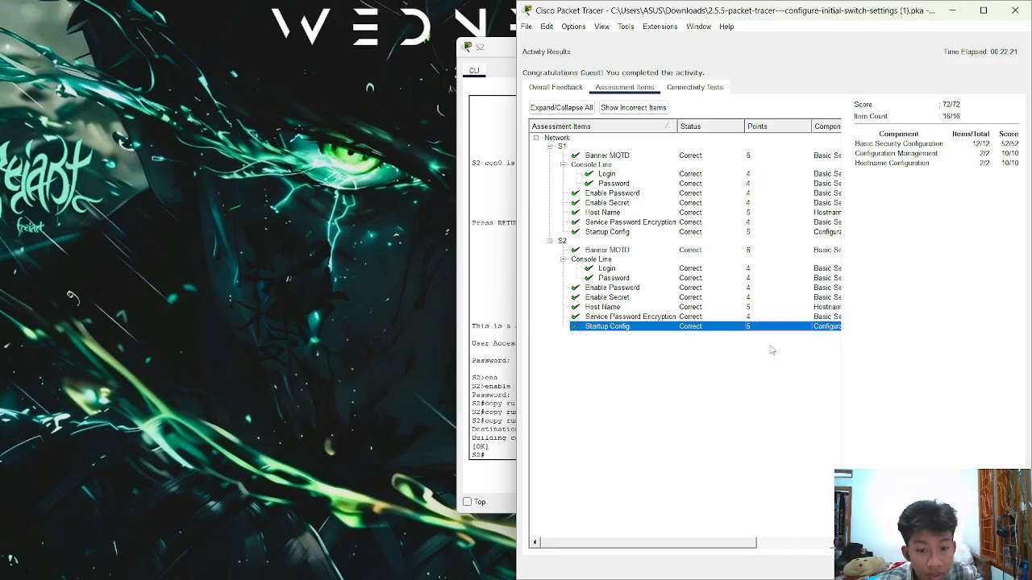
{"action": "left_click", "coordinate": [916, 297]}
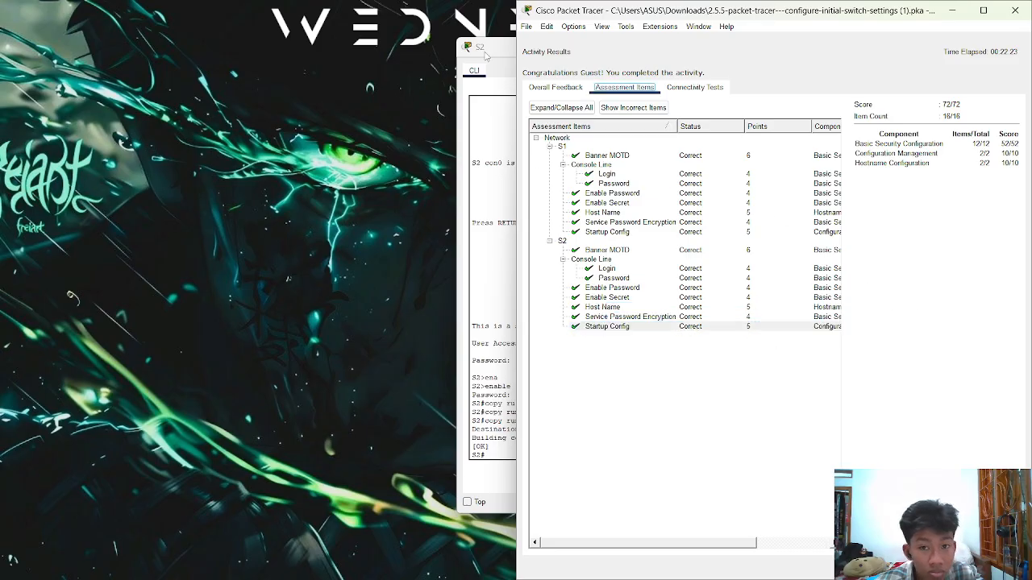
{"action": "left_click", "coordinate": [490, 56]}
{"action": "left_click_drag", "start_coordinate": [490, 56], "coordinate": [479, 62]}
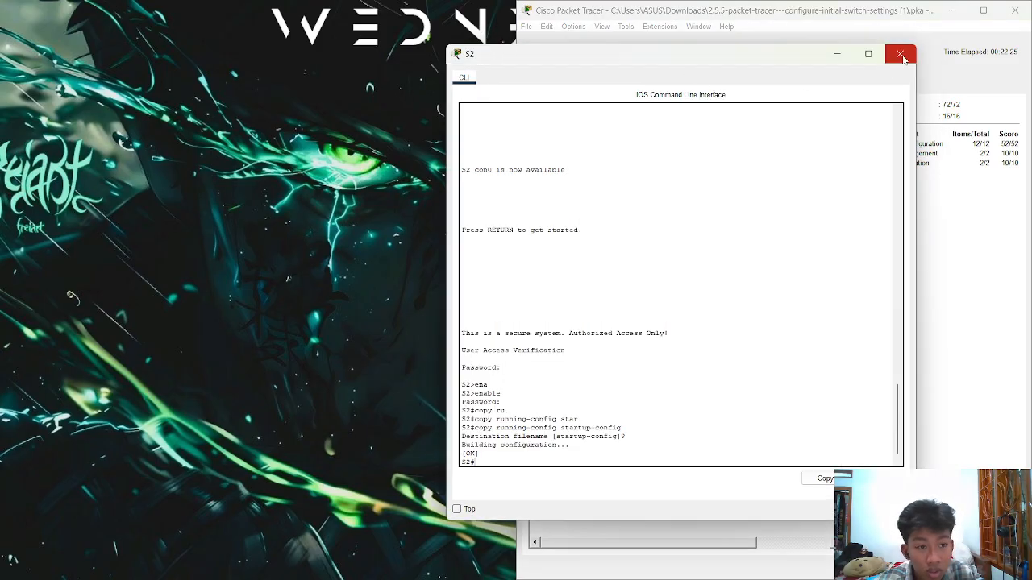
{"action": "left_click", "coordinate": [942, 161]}
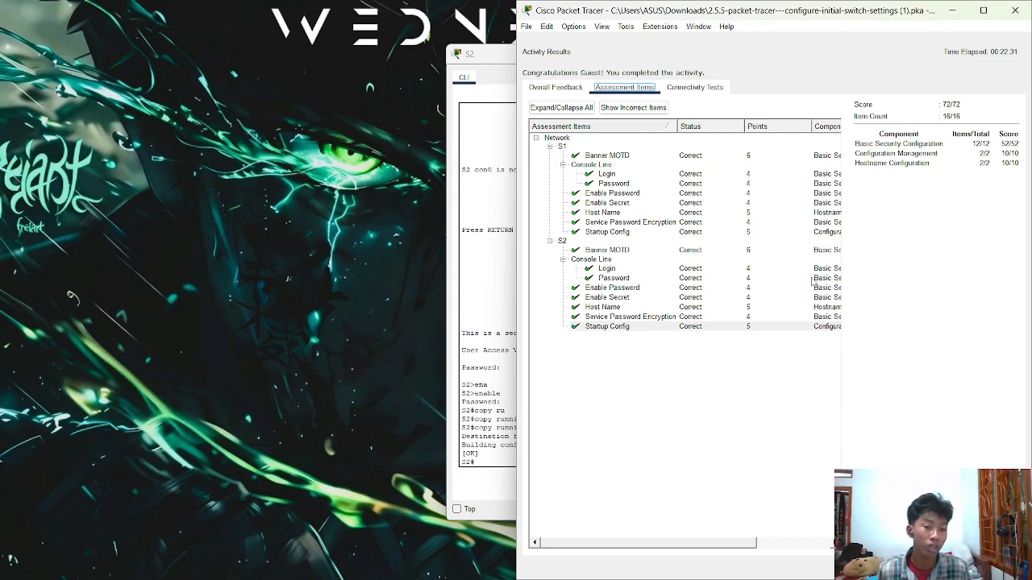
Collapse and re-expand the S1 results branch, then switch to OBS Studio
{"action": "left_click", "coordinate": [549, 147]}
{"action": "left_click", "coordinate": [574, 141]}
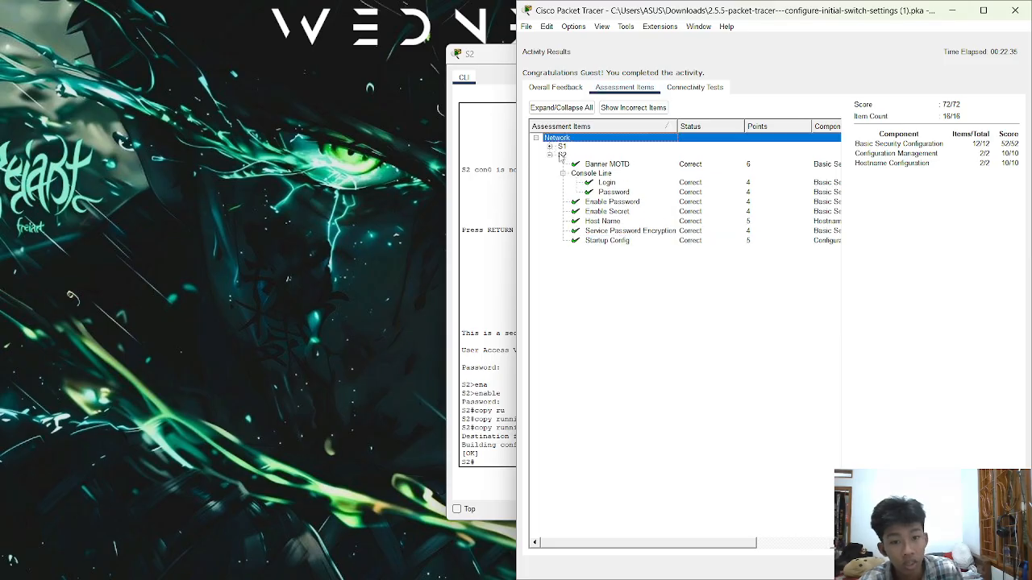
{"action": "left_click", "coordinate": [549, 147]}
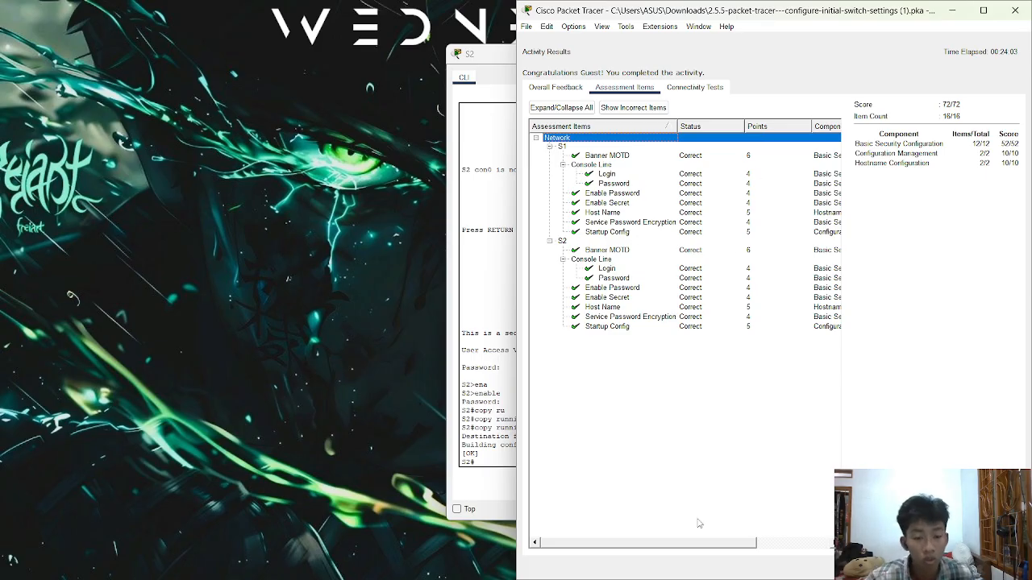
{"action": "left_click", "coordinate": [730, 564]}
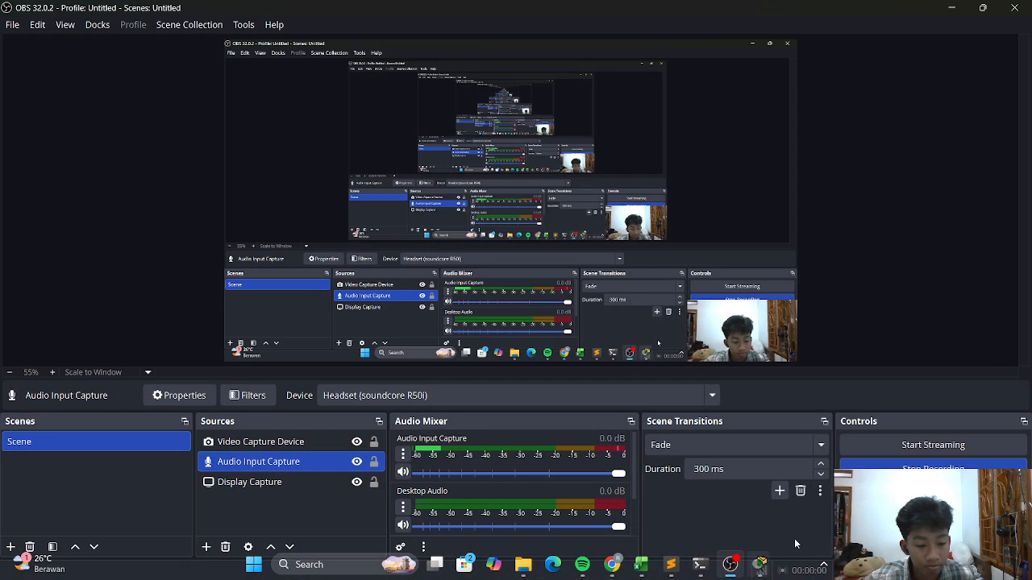